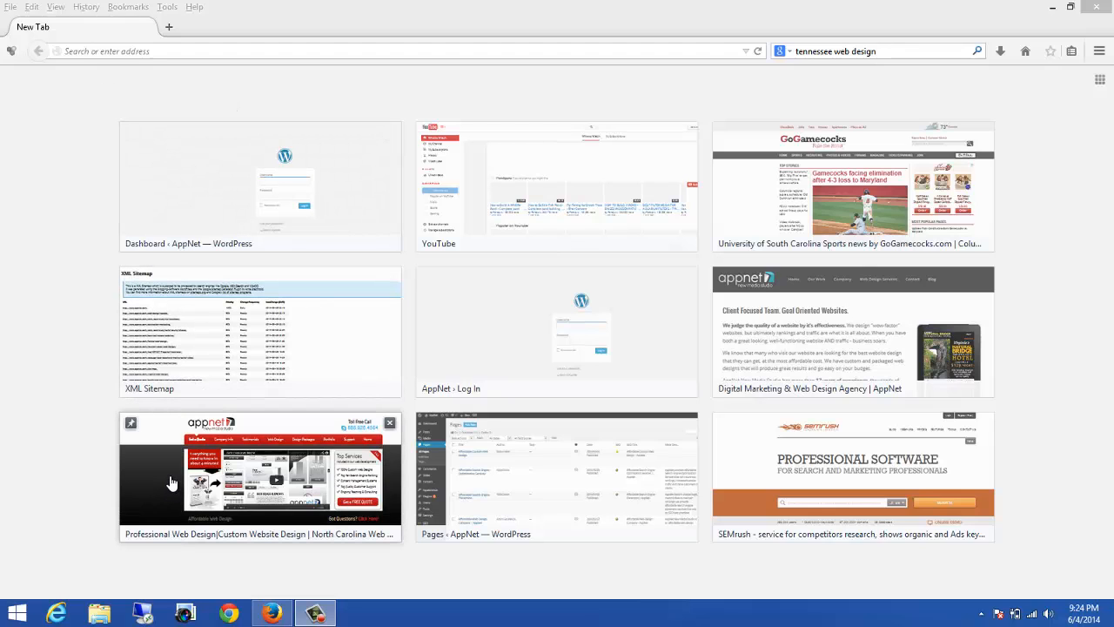
left_click(131, 51)
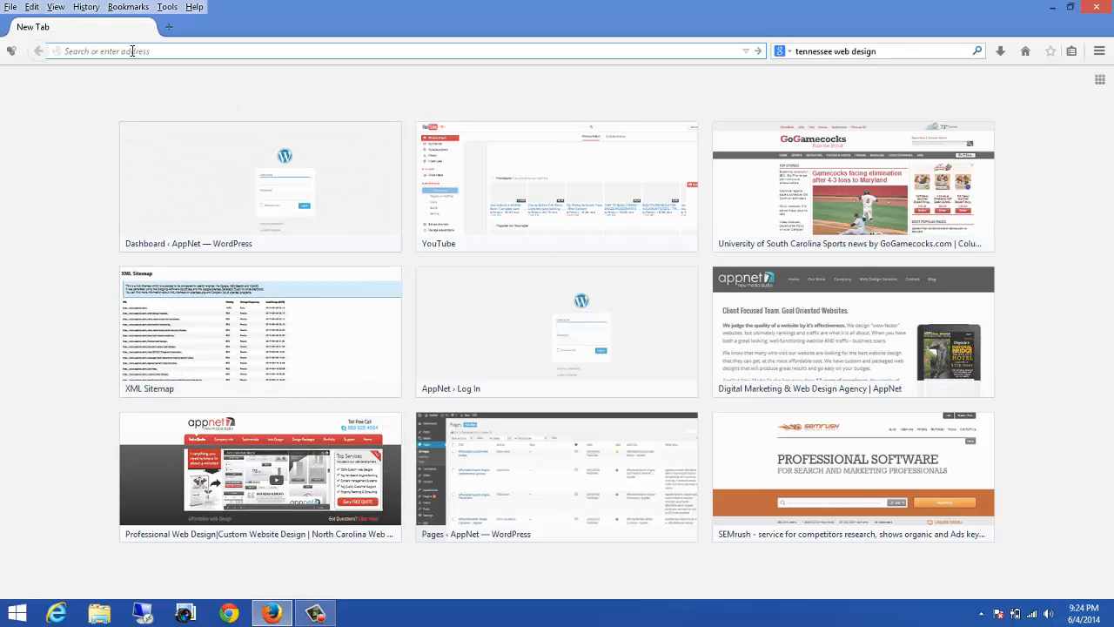
type("www.")
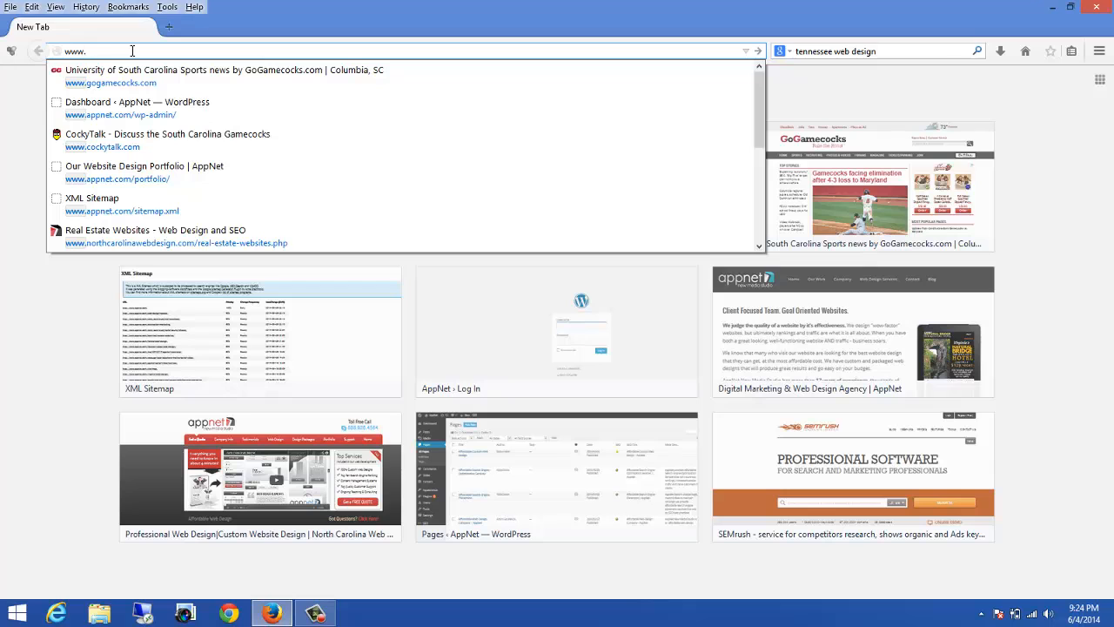
type("nor")
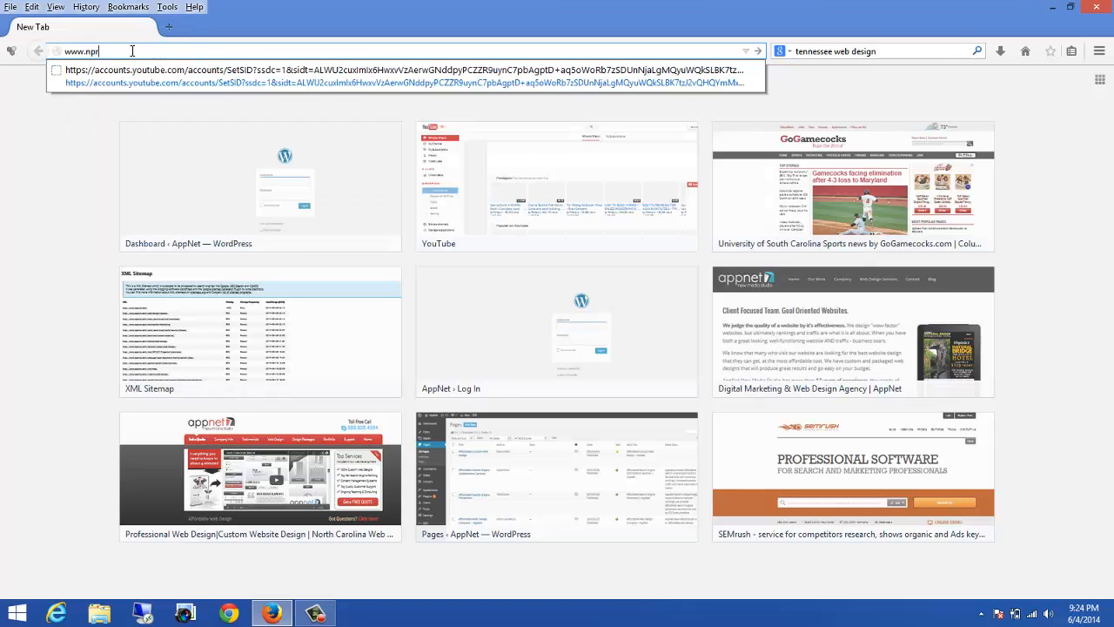
type("thcarolinawebdesign.com/")
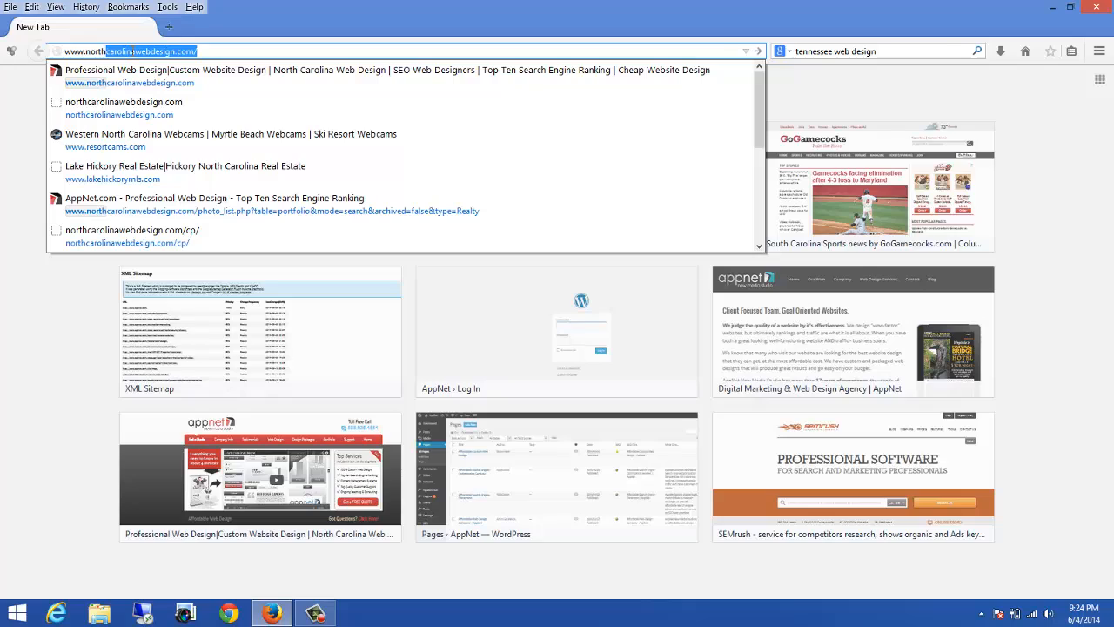
key("Return")
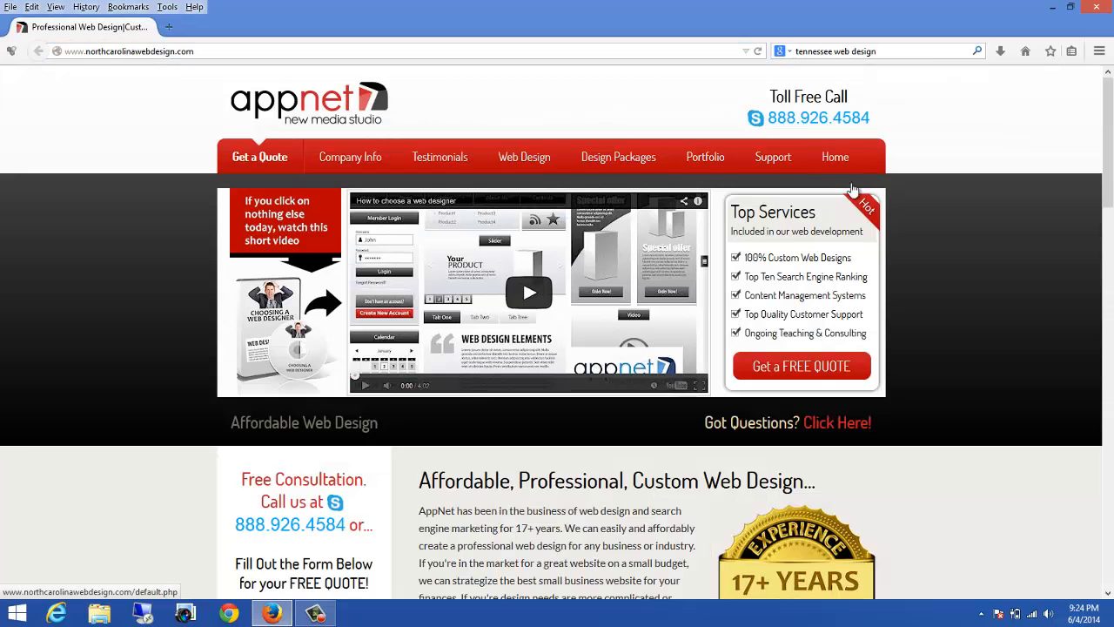
Step: Scroll to the site's footer and open its Sitemap page
scroll(854, 202, "down", 10)
scroll(857, 202, "up", 10)
scroll(315, 122, "down", 5)
scroll(315, 128, "down", 10)
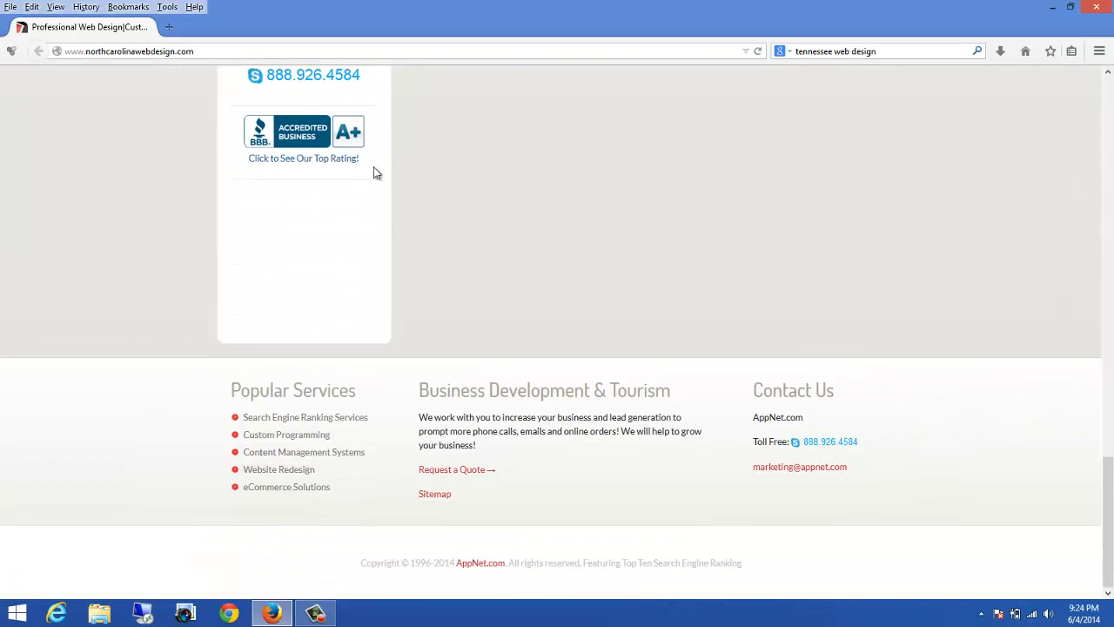
left_click(443, 499)
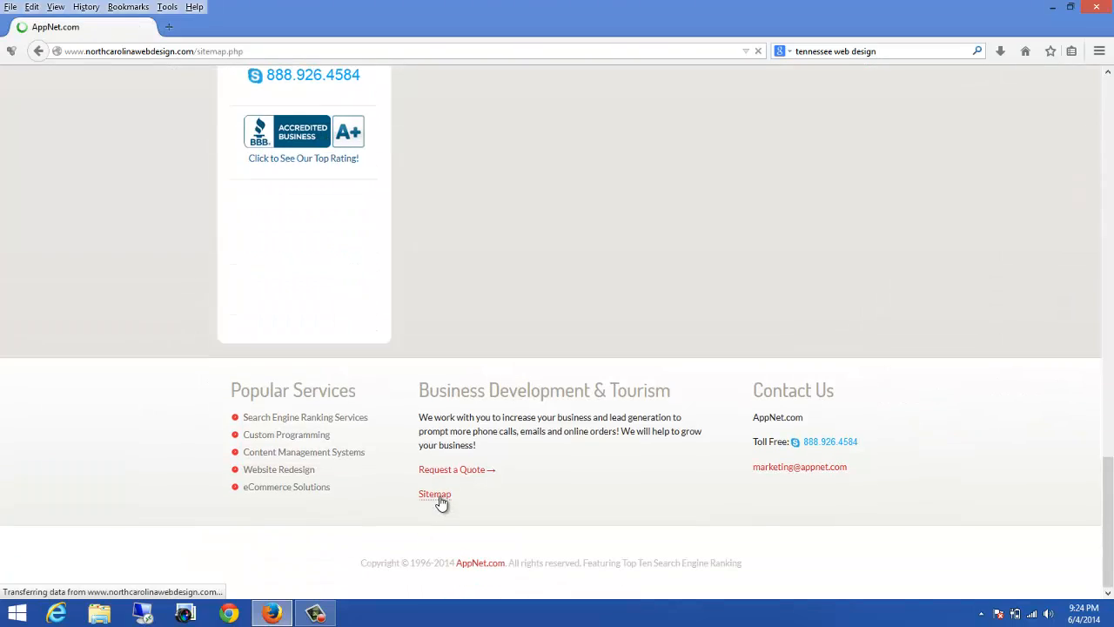
scroll(617, 433, "down", 3)
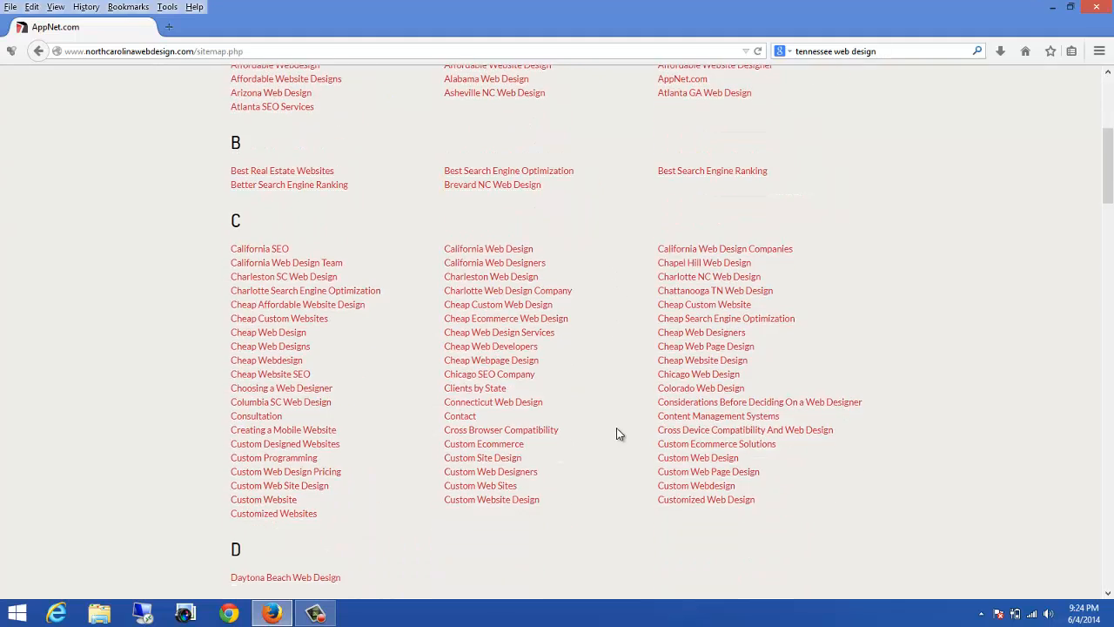
scroll(617, 432, "up", 3)
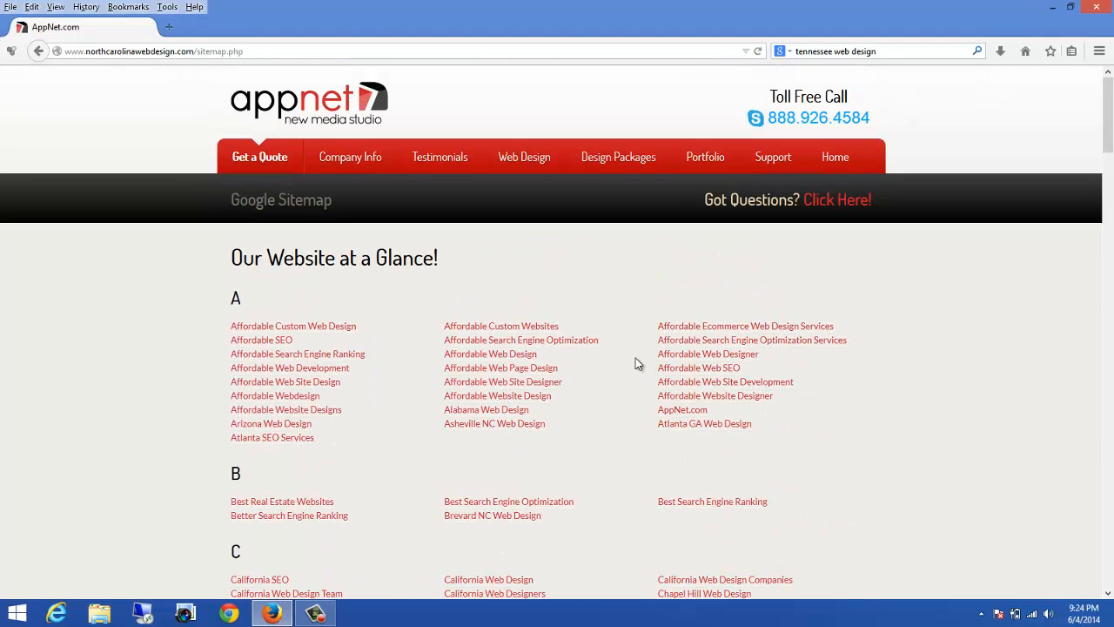
left_click(171, 27)
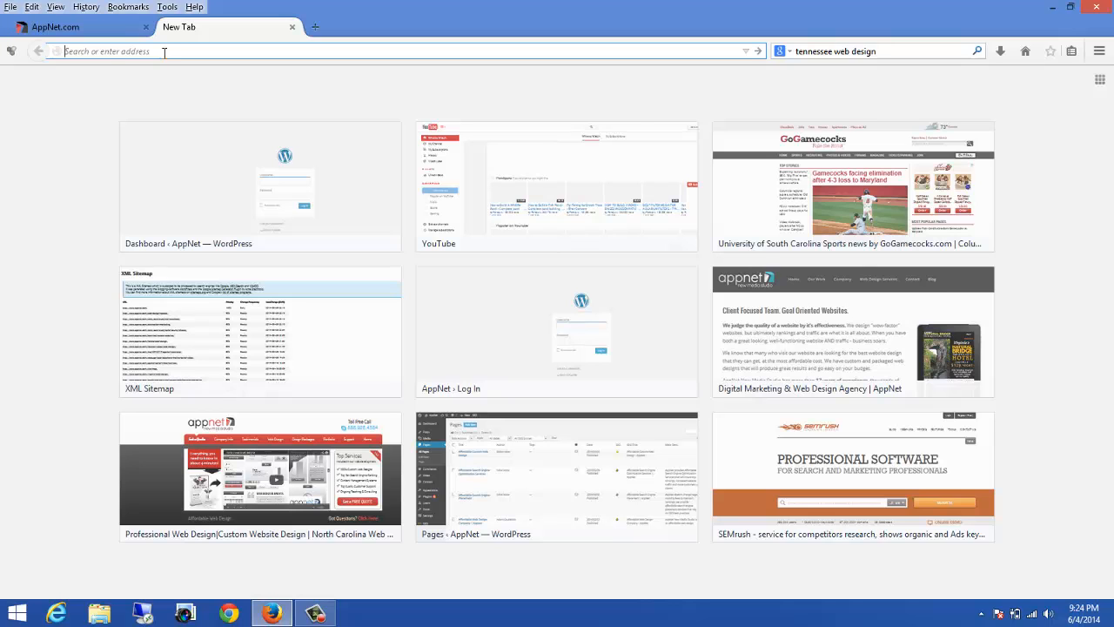
type("www.appne")
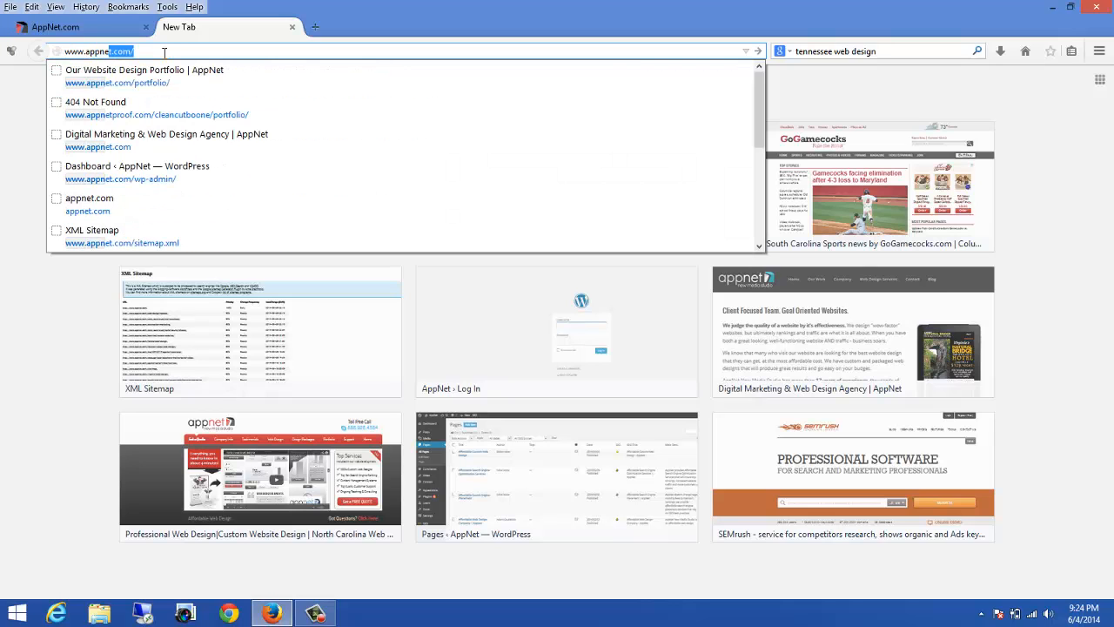
type("t.com/")
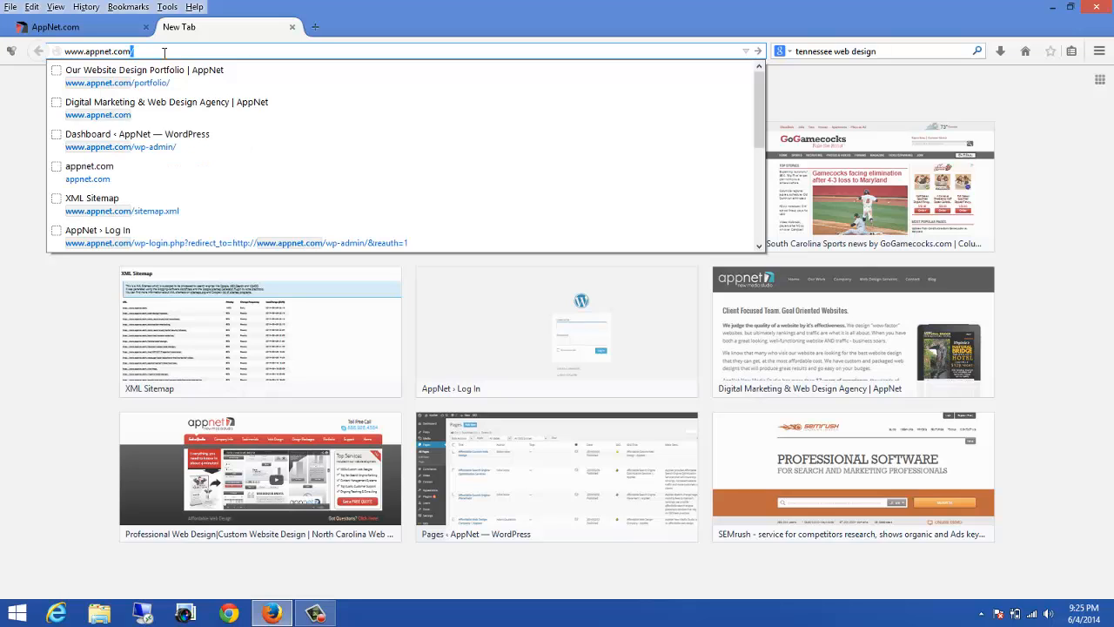
type("wp")
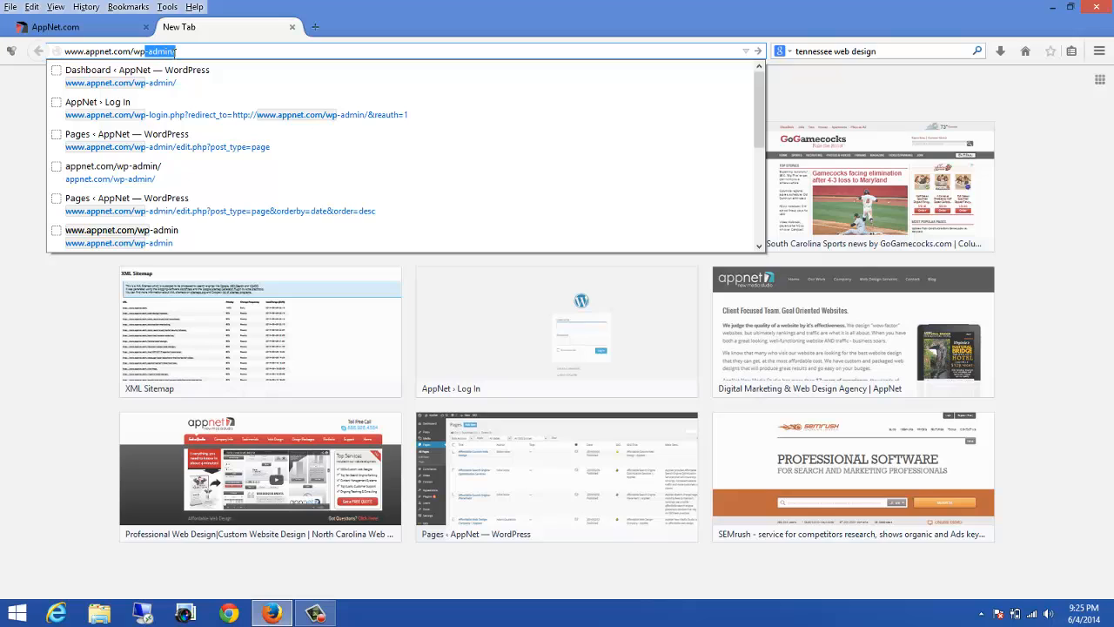
key("Escape")
key("End")
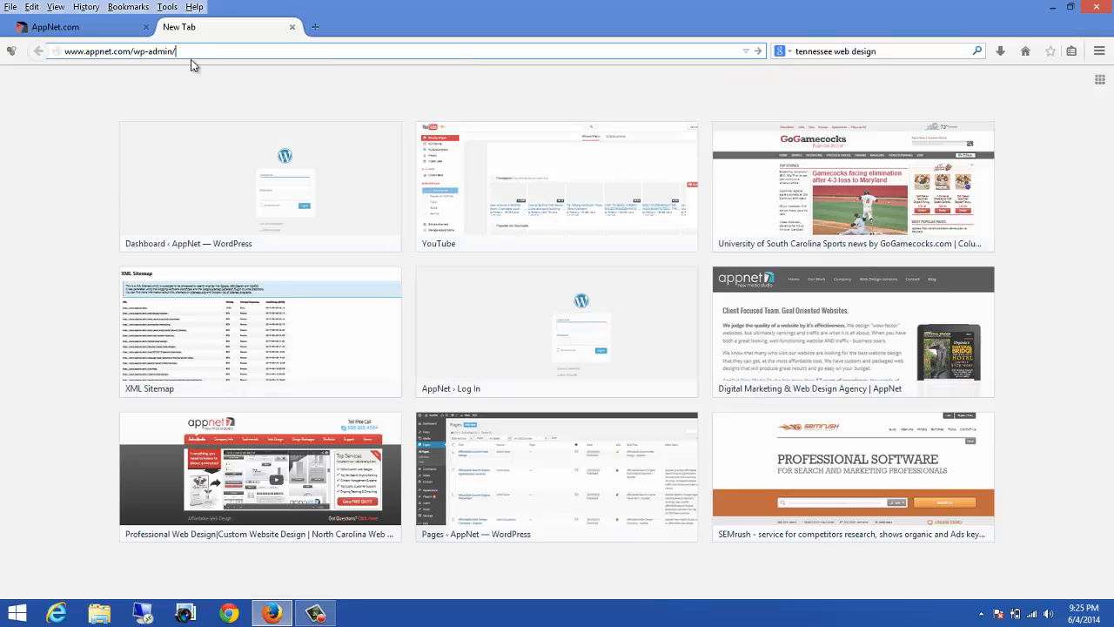
key("BackSpace")
key("Return")
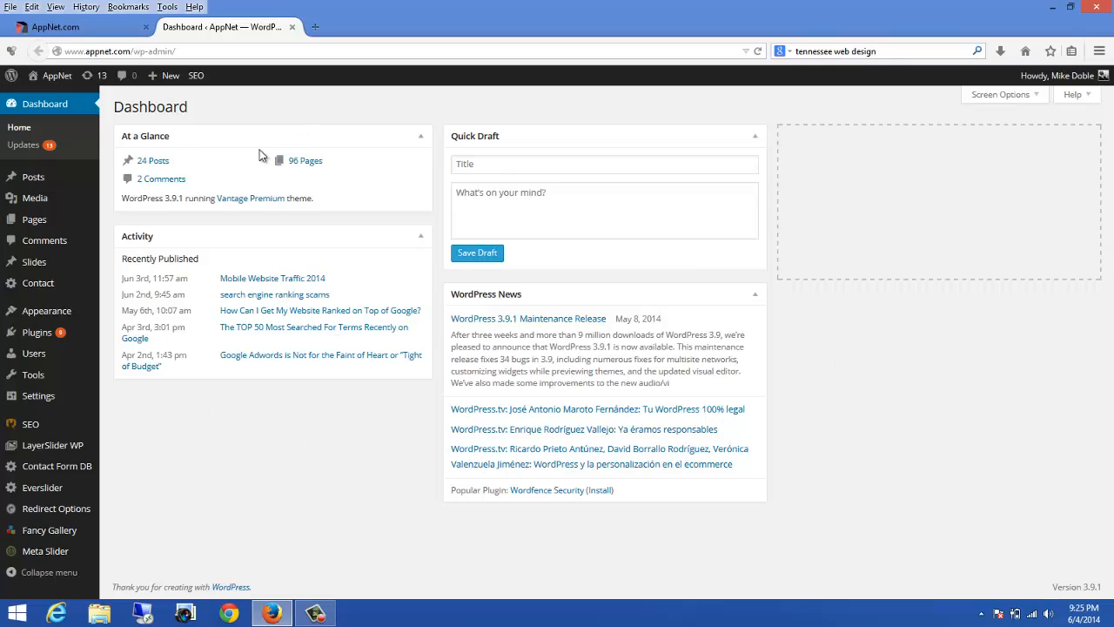
mouse_move(41, 219)
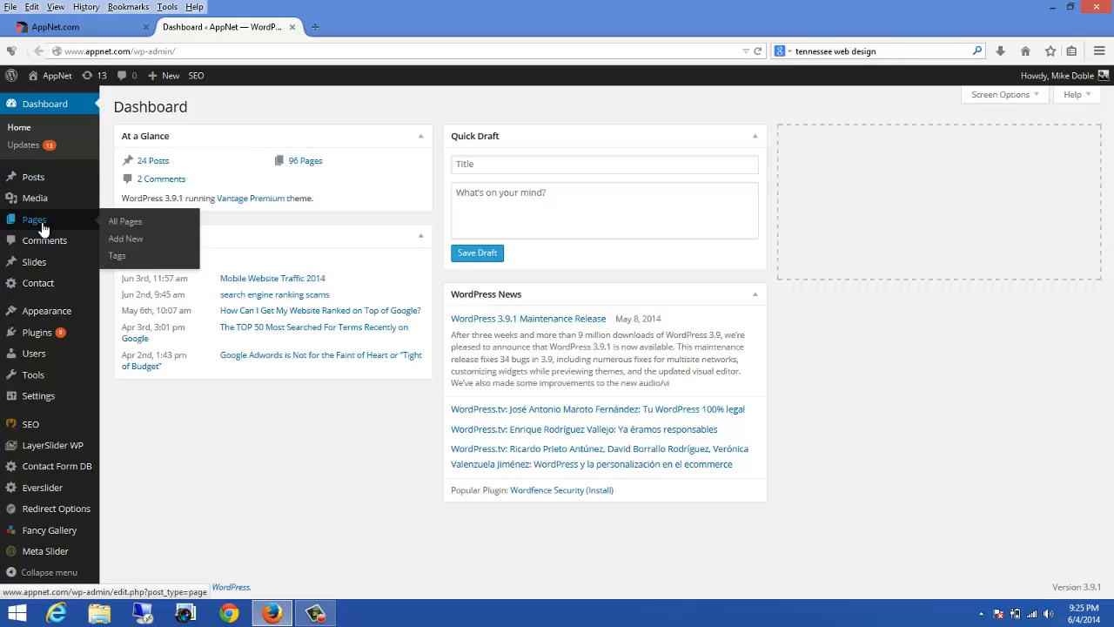
left_click(142, 240)
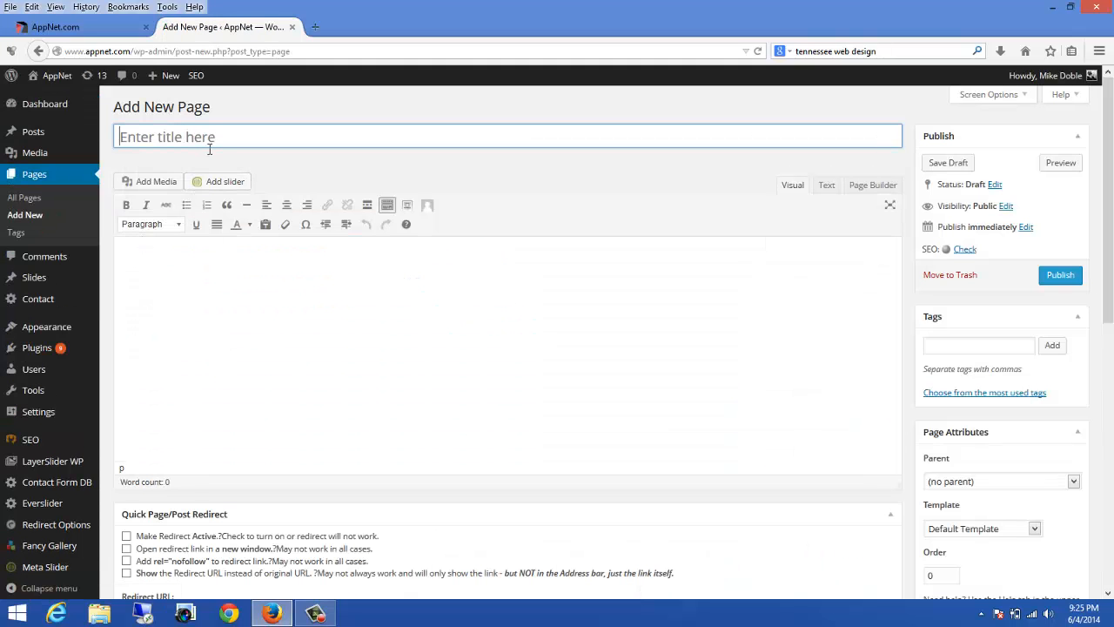
Step: In another new tab, search Google for google webmaster tools and open Google Webmaster Tools
left_click(318, 26)
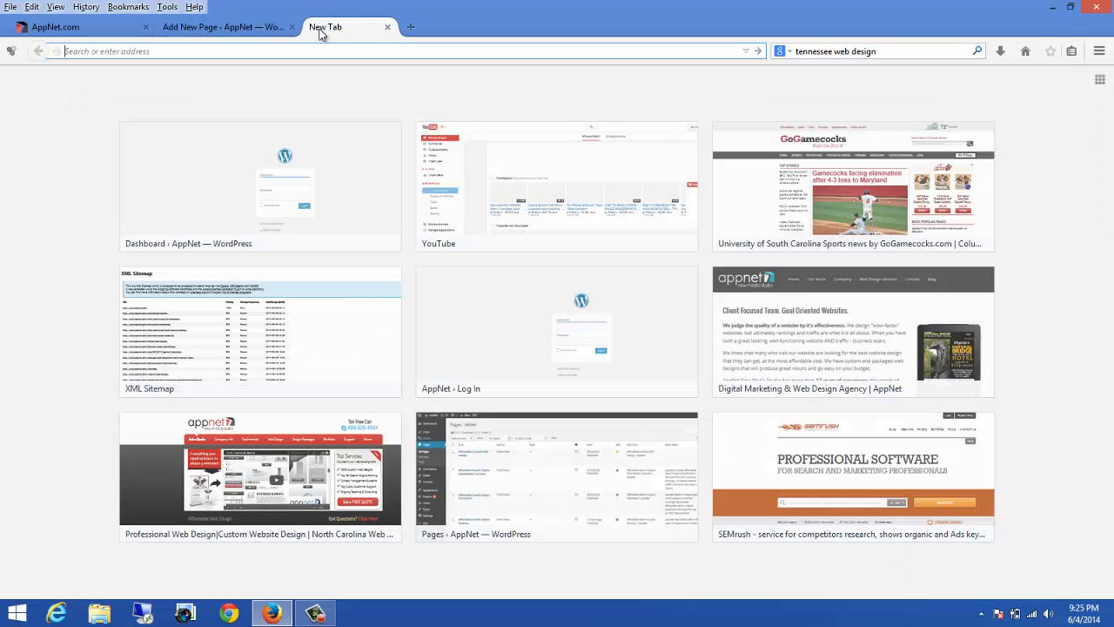
left_click(829, 52)
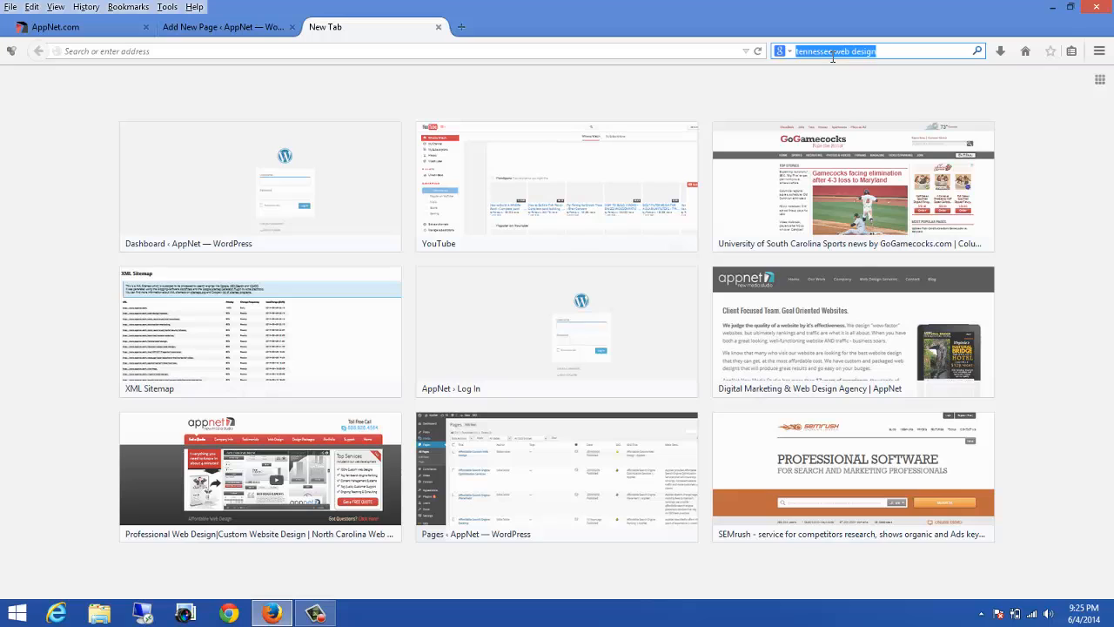
type("googl")
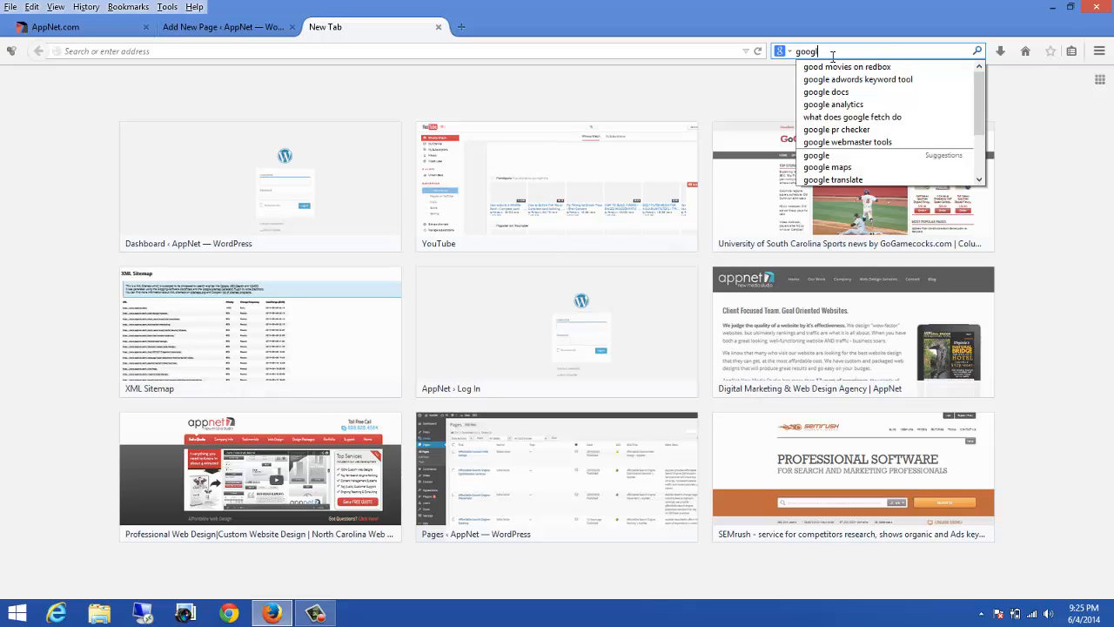
type("e w")
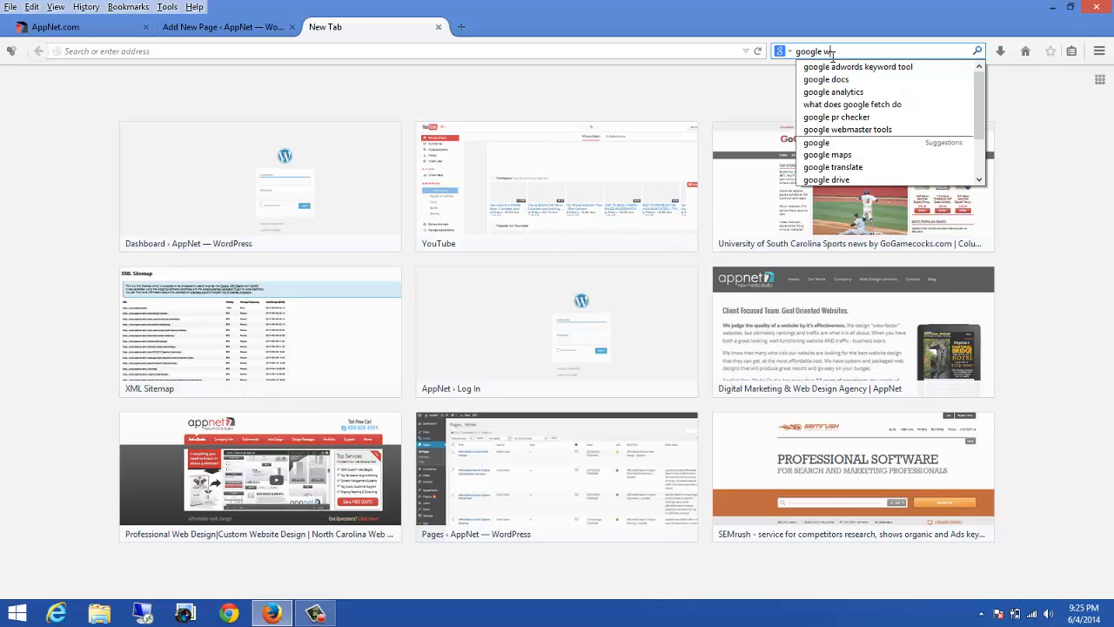
type("ebmaster tools")
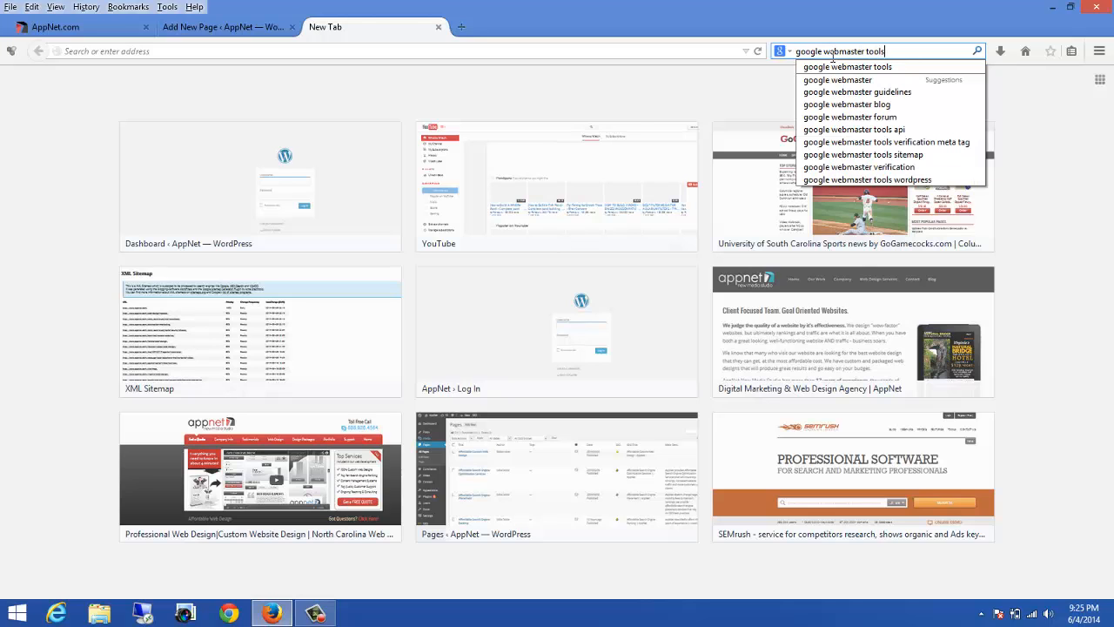
key("Return")
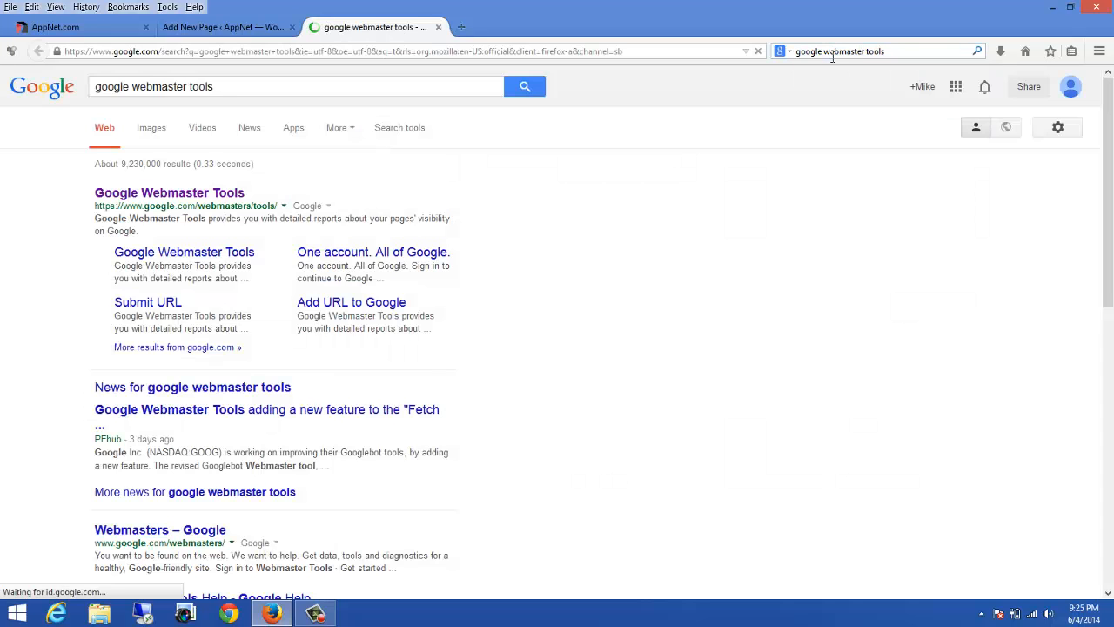
left_click(185, 196)
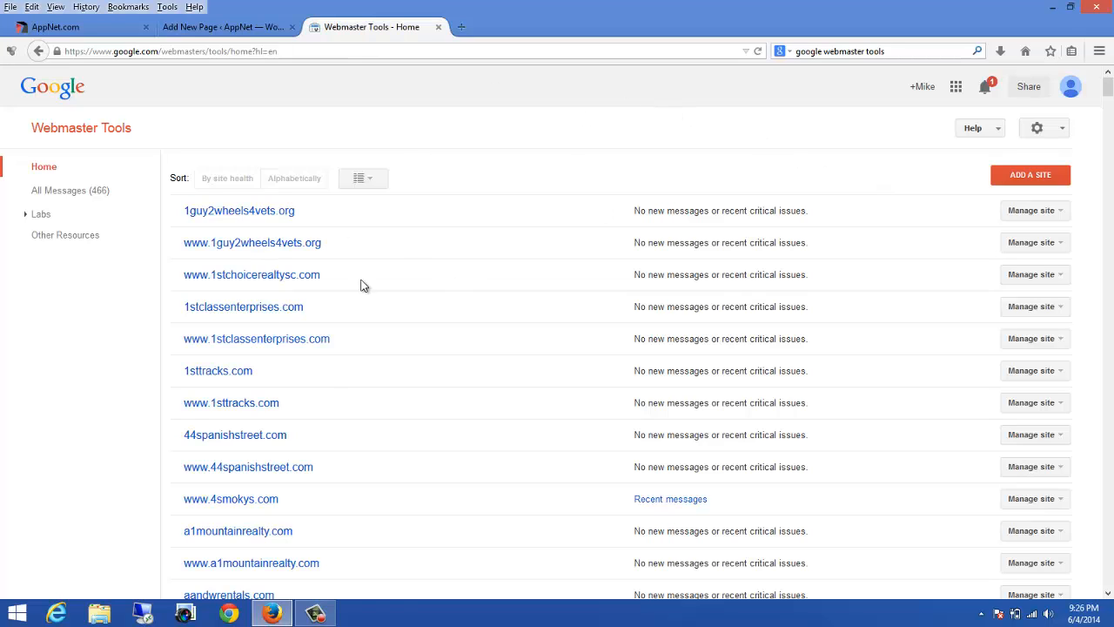
left_click(1109, 155)
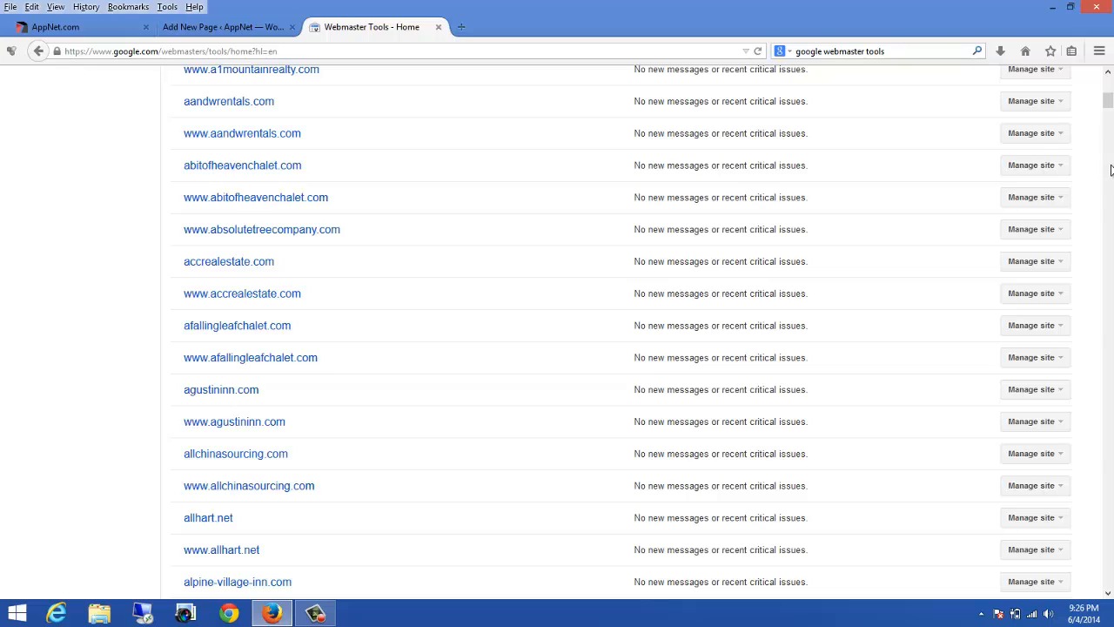
left_click(1109, 169)
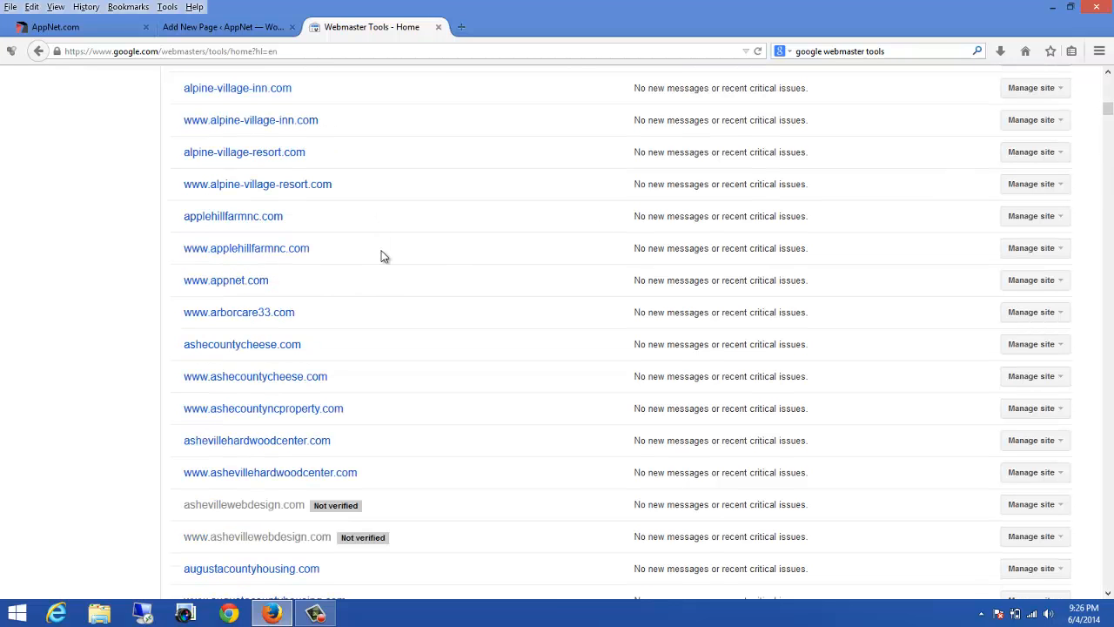
left_click(241, 288)
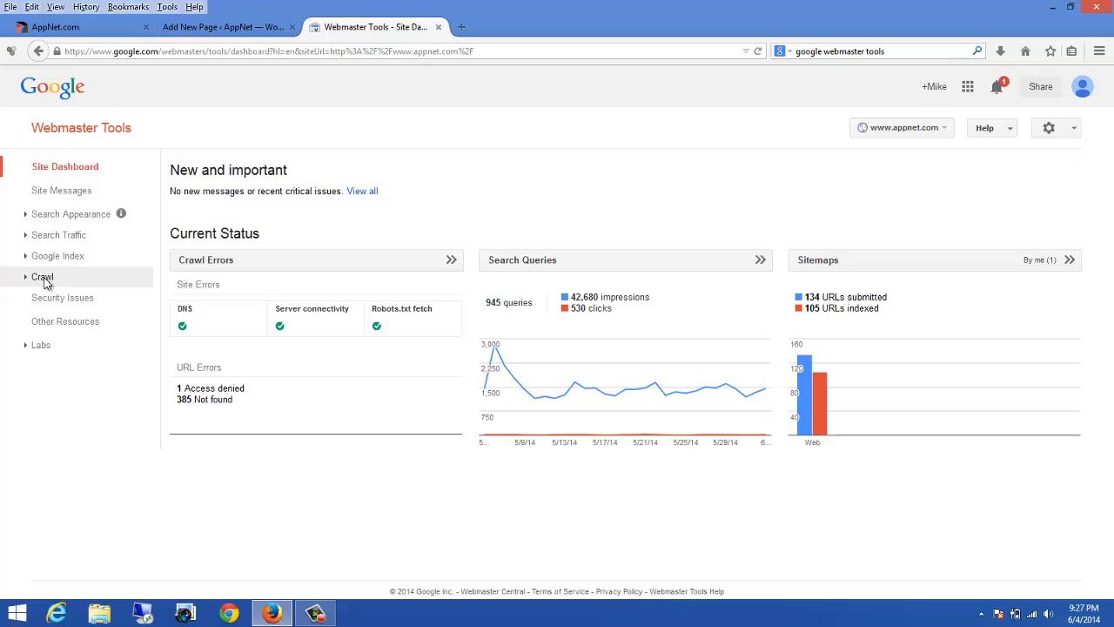
Step: Open Crawl Errors under Crawl and examine the Not found URL errors list
left_click(44, 279)
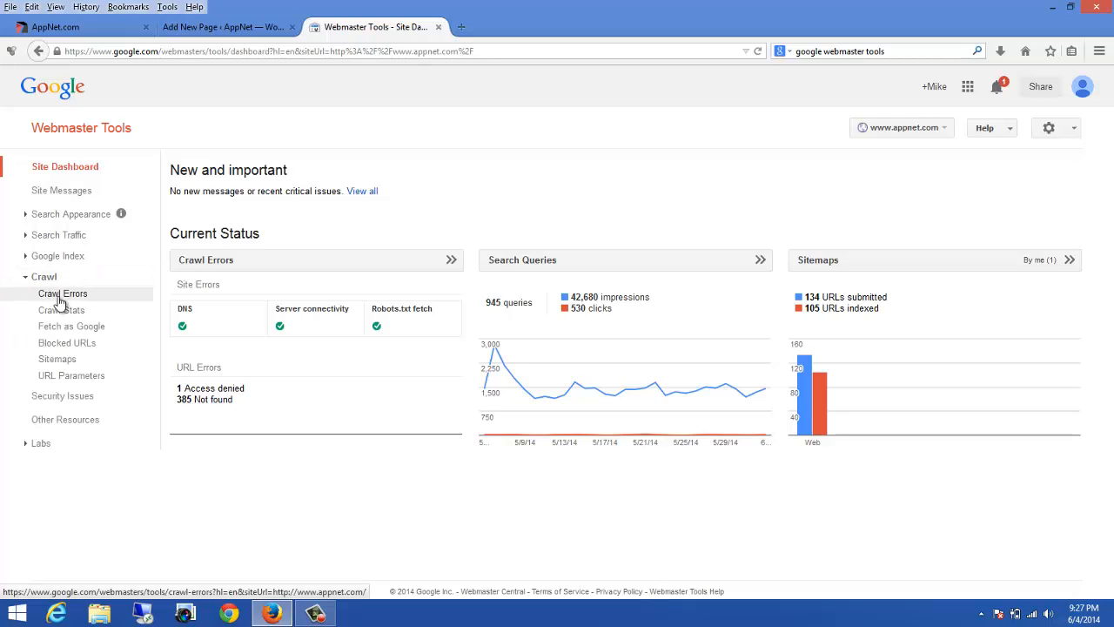
left_click(59, 300)
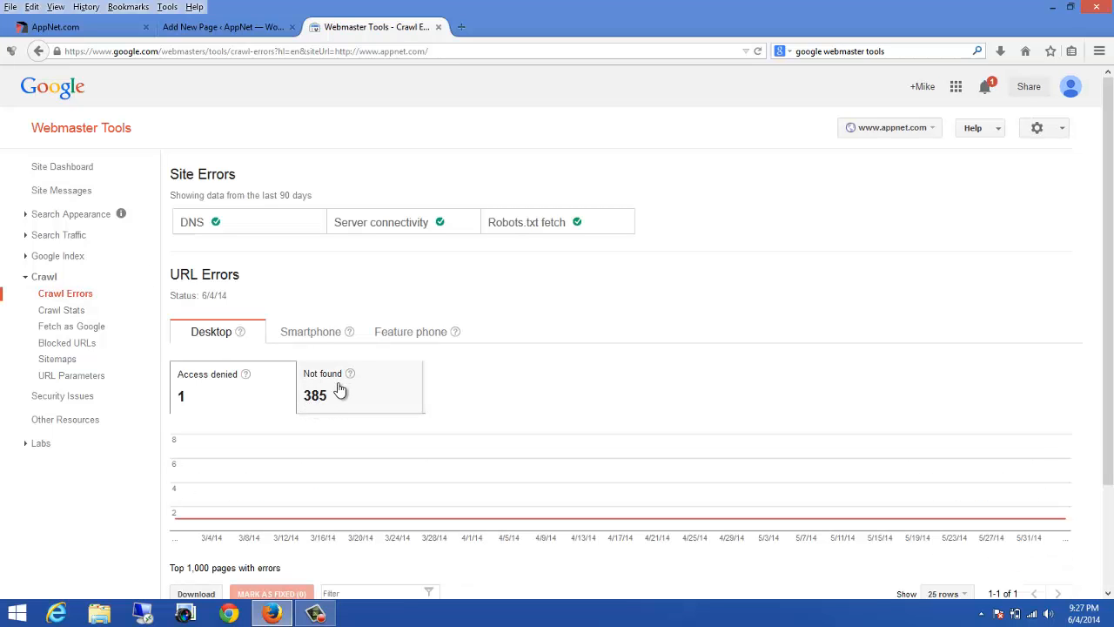
left_click(342, 389)
scroll(423, 391, "down", 5)
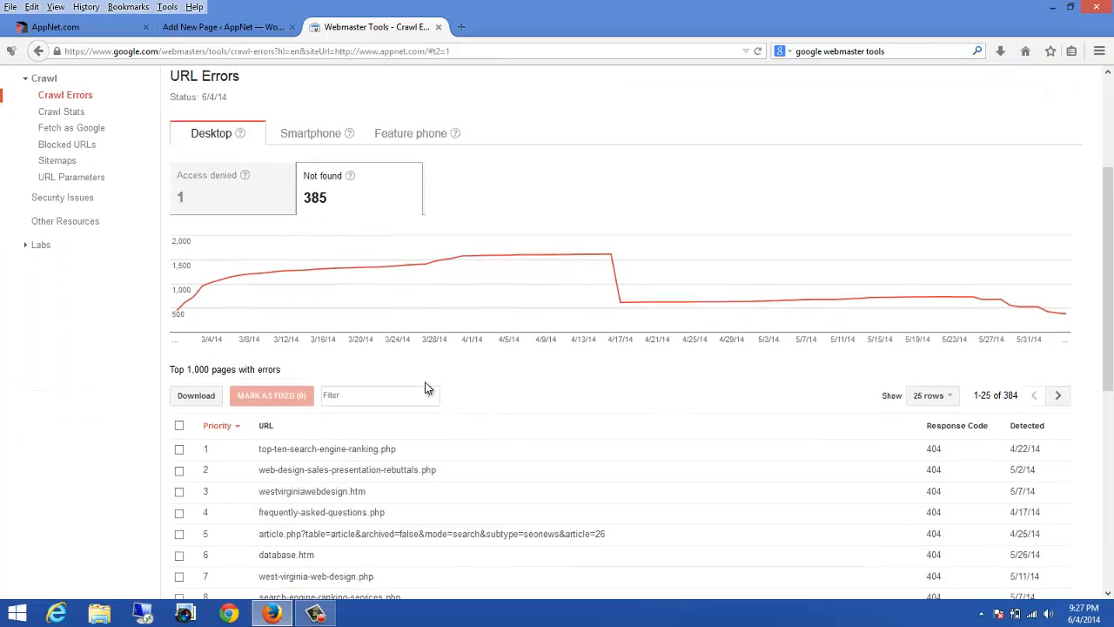
scroll(429, 379, "down", 1)
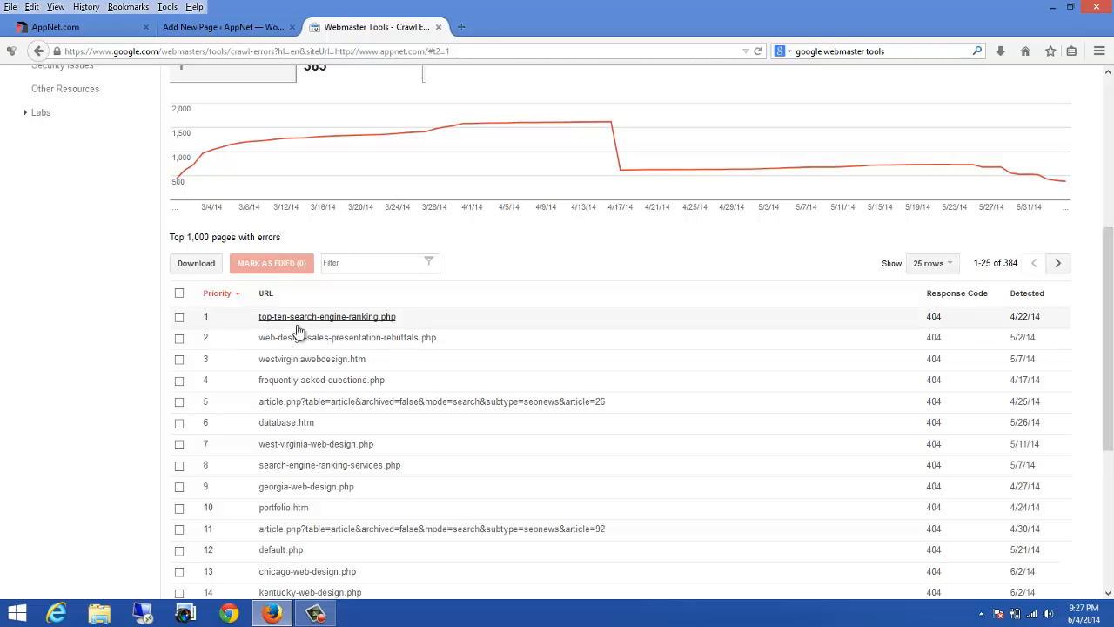
Step: In a new tab, search Google for top ten search engine ranking
left_click(461, 27)
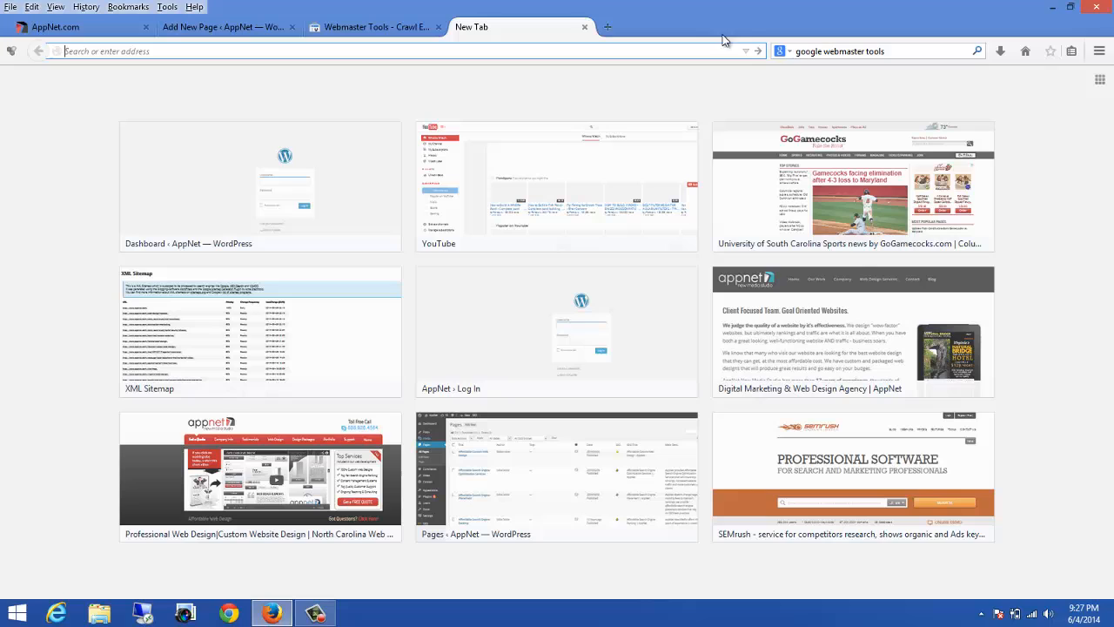
left_click(835, 52)
type("to")
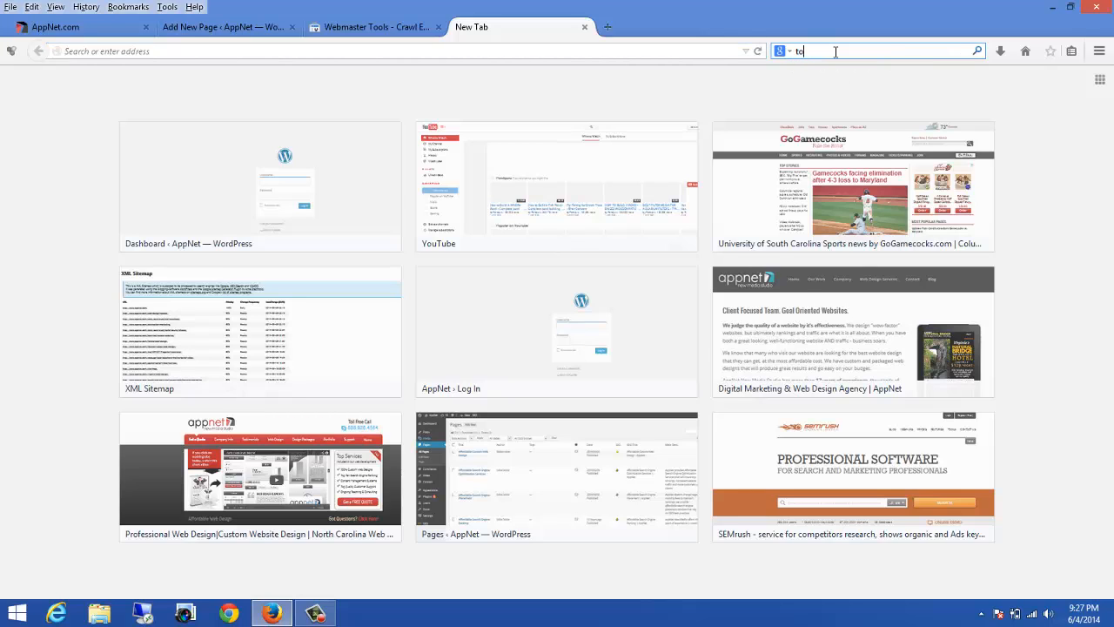
type("p ten search engine ranking")
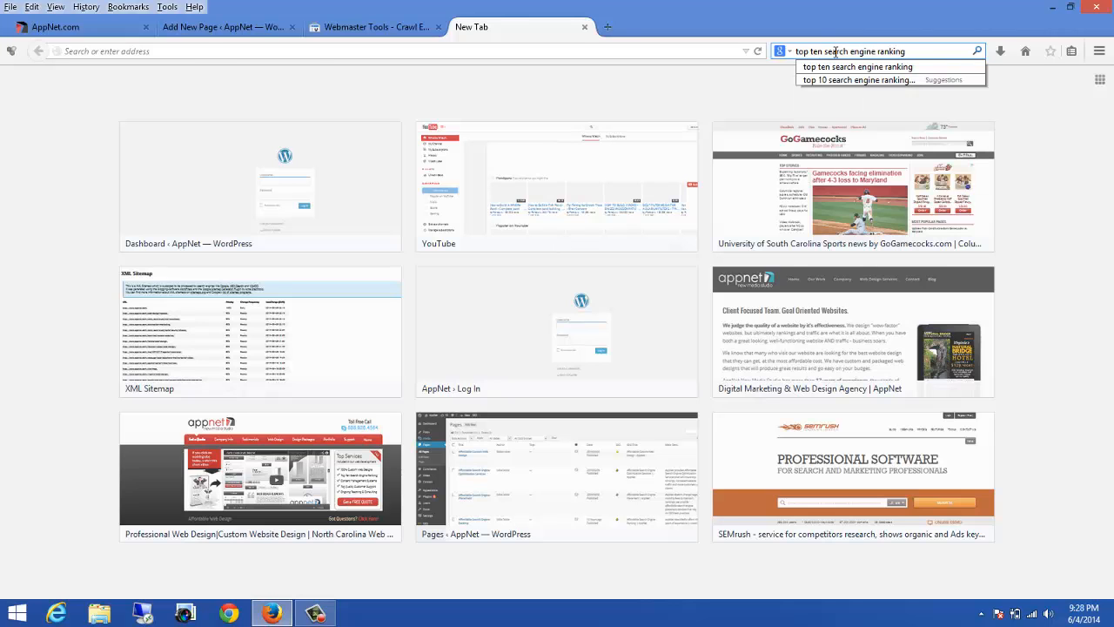
key("Return")
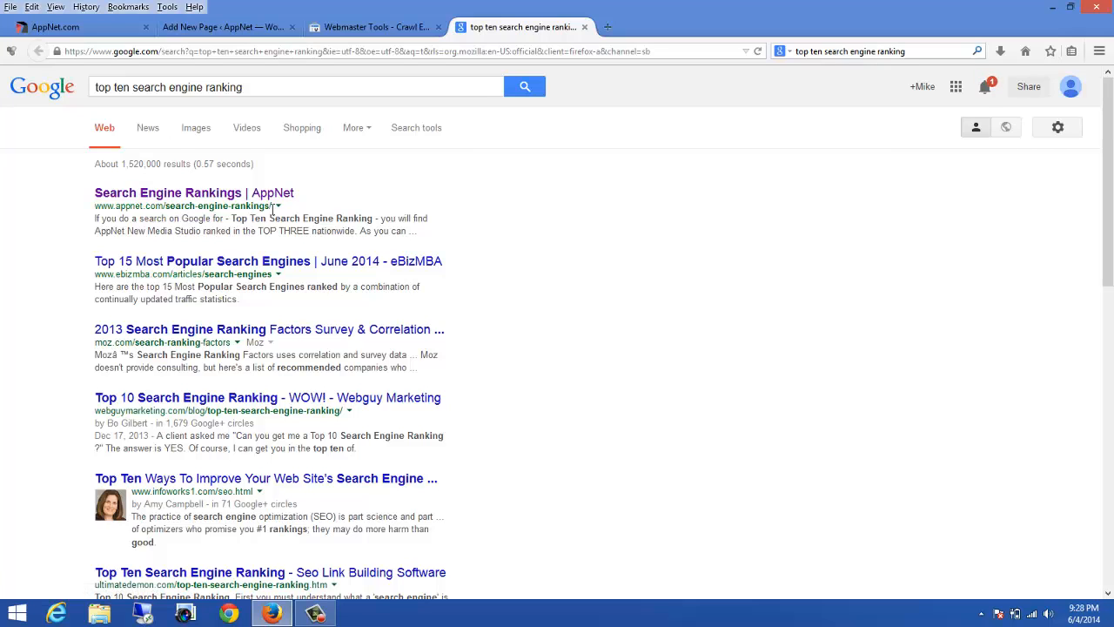
Step: Copy the AppNet result's URL from the Google search results
left_click_drag(272, 206, 94, 209)
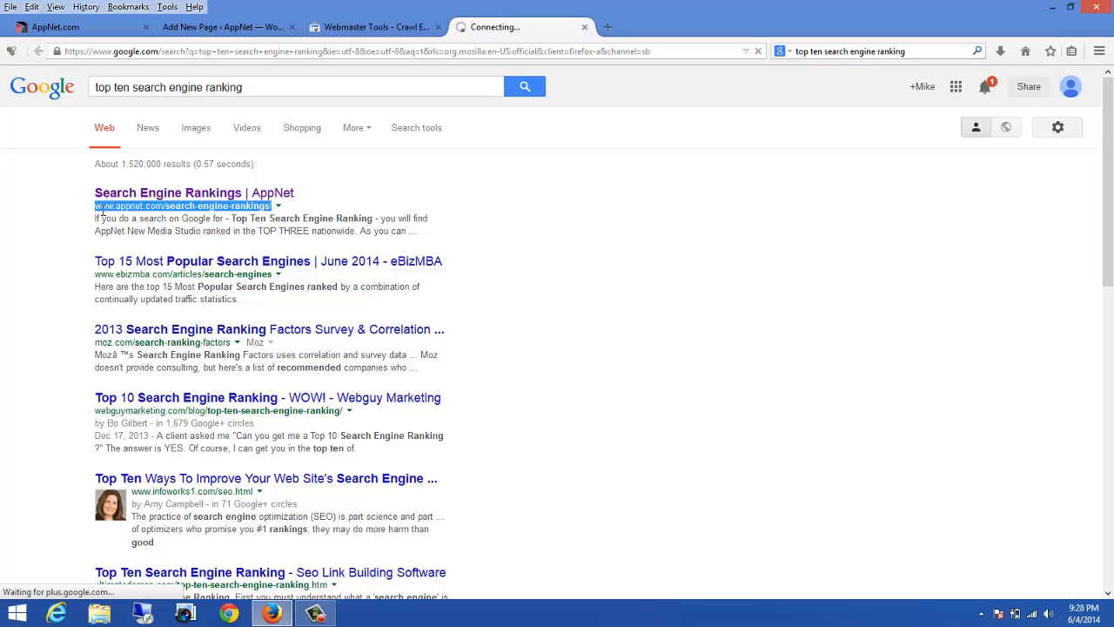
right_click(184, 208)
left_click(228, 223)
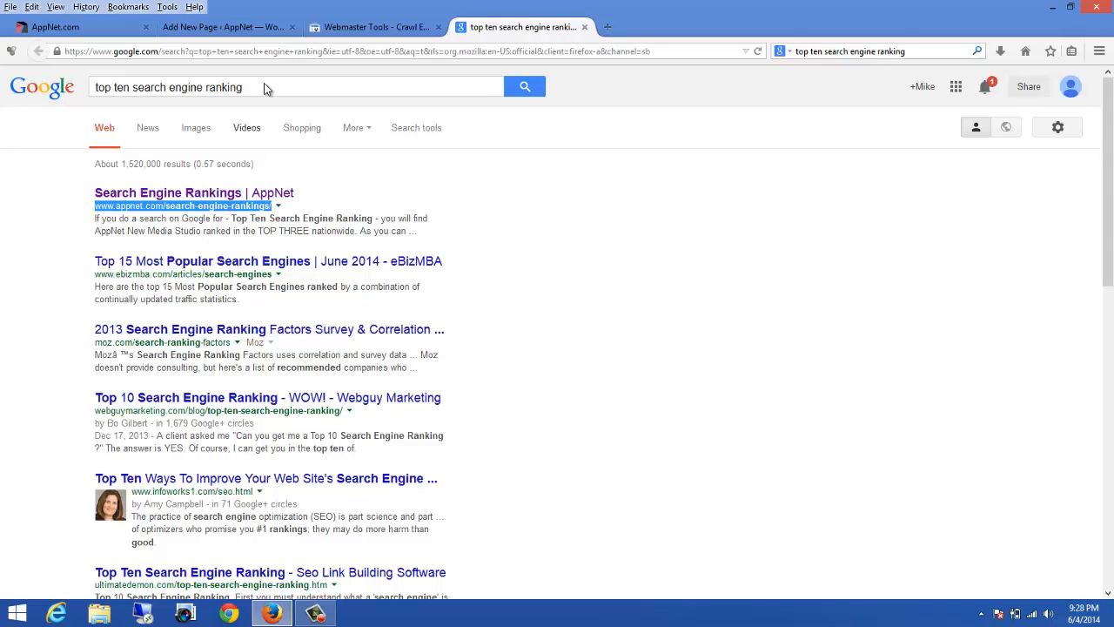
Step: Open the top-ten-search-engine-ranking.php Not found error and visit its URL on the site
left_click(334, 27)
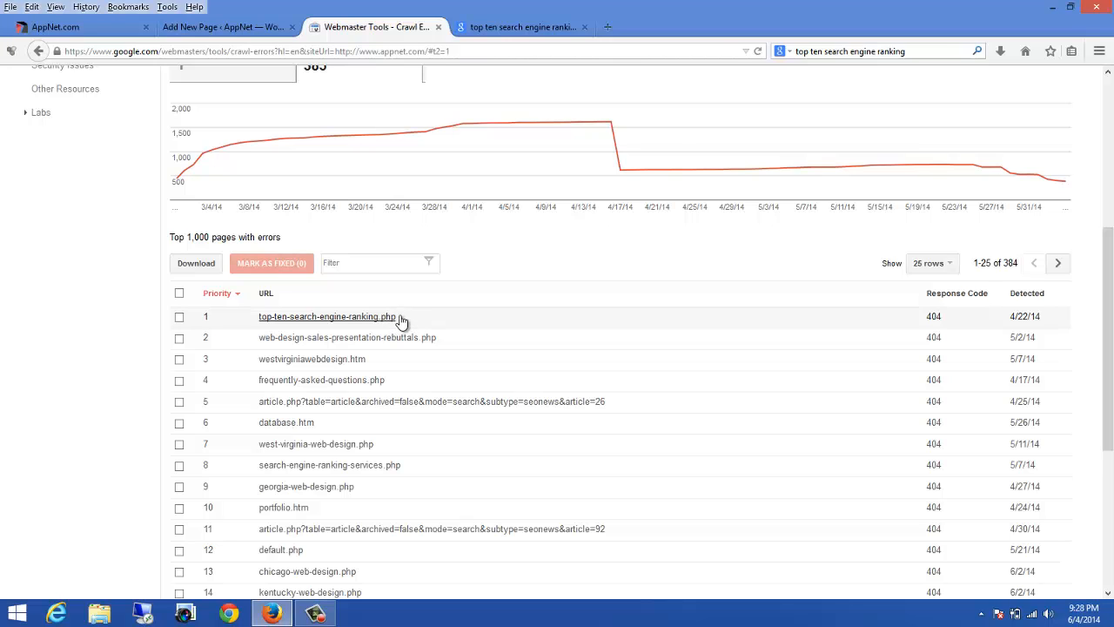
left_click(324, 319)
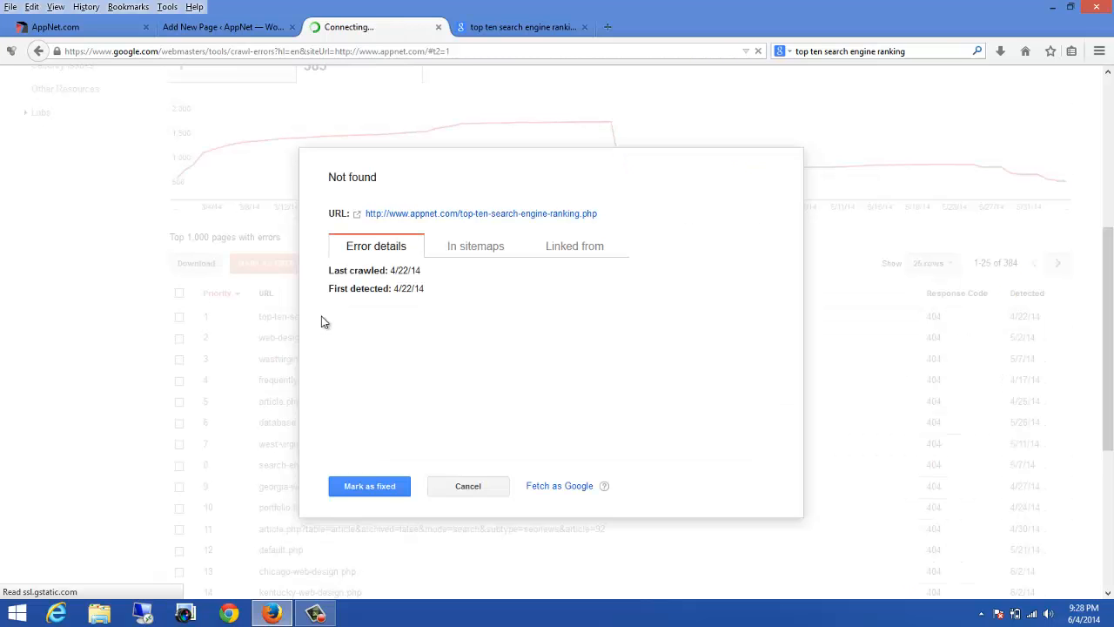
left_click(443, 215)
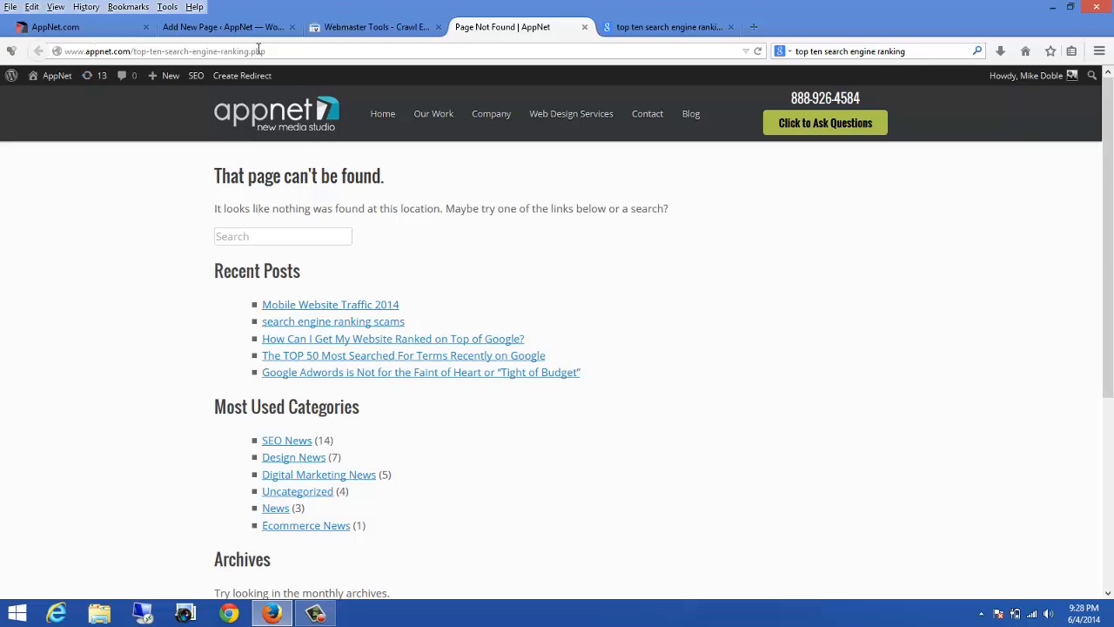
Step: Copy the missing page's path and add it as a new Quick Redirects request: /top-ten-search-engine-ranking.php
left_click_drag(273, 54, 133, 49)
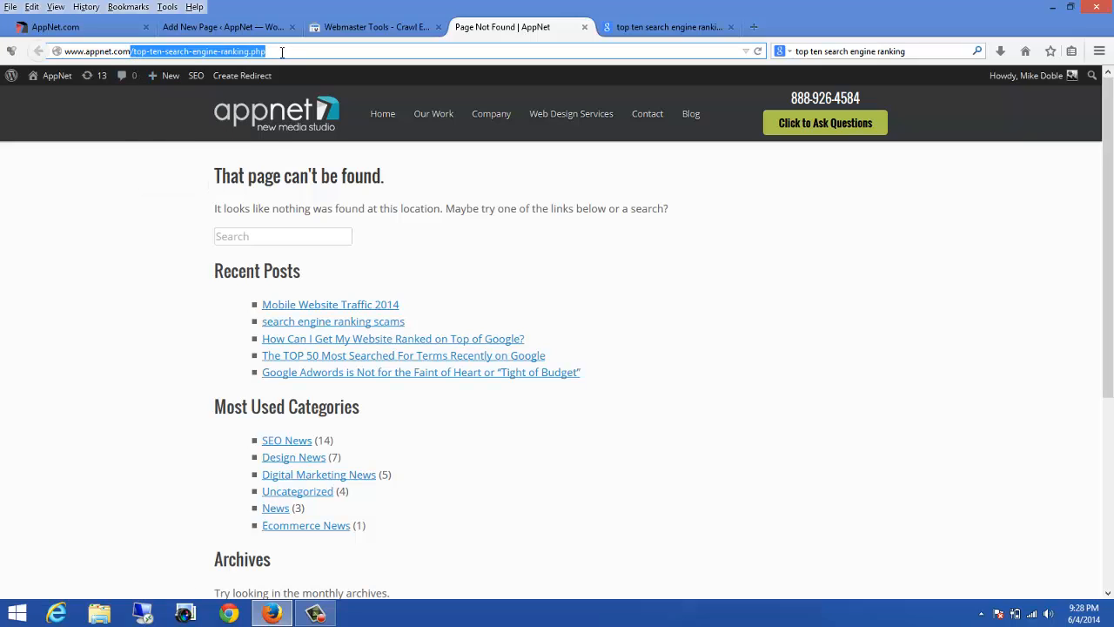
right_click(198, 51)
left_click(231, 94)
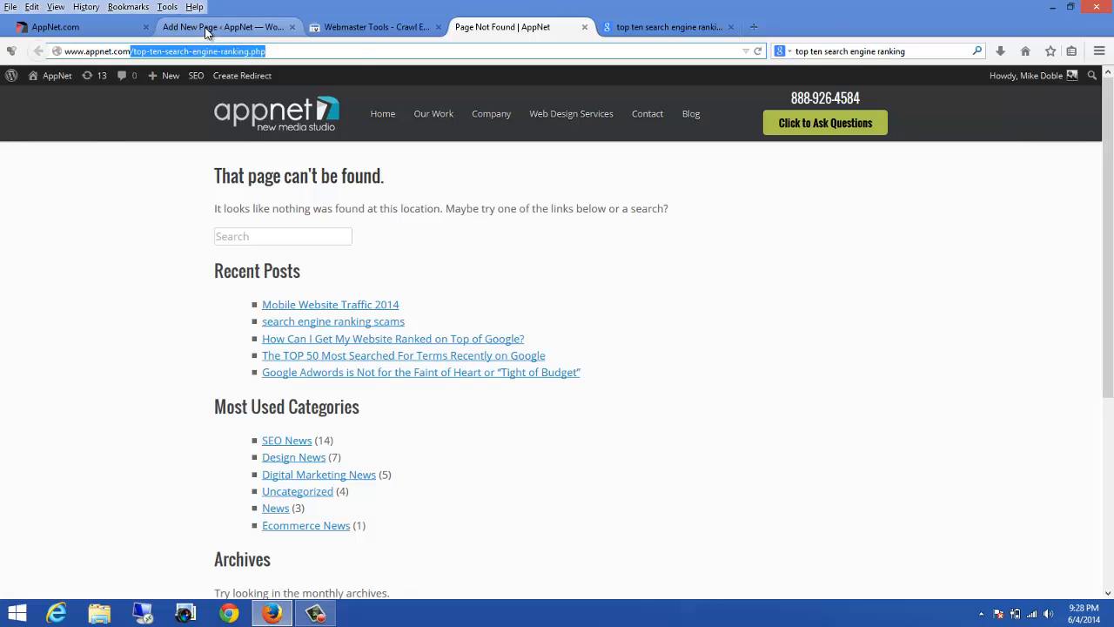
left_click(206, 28)
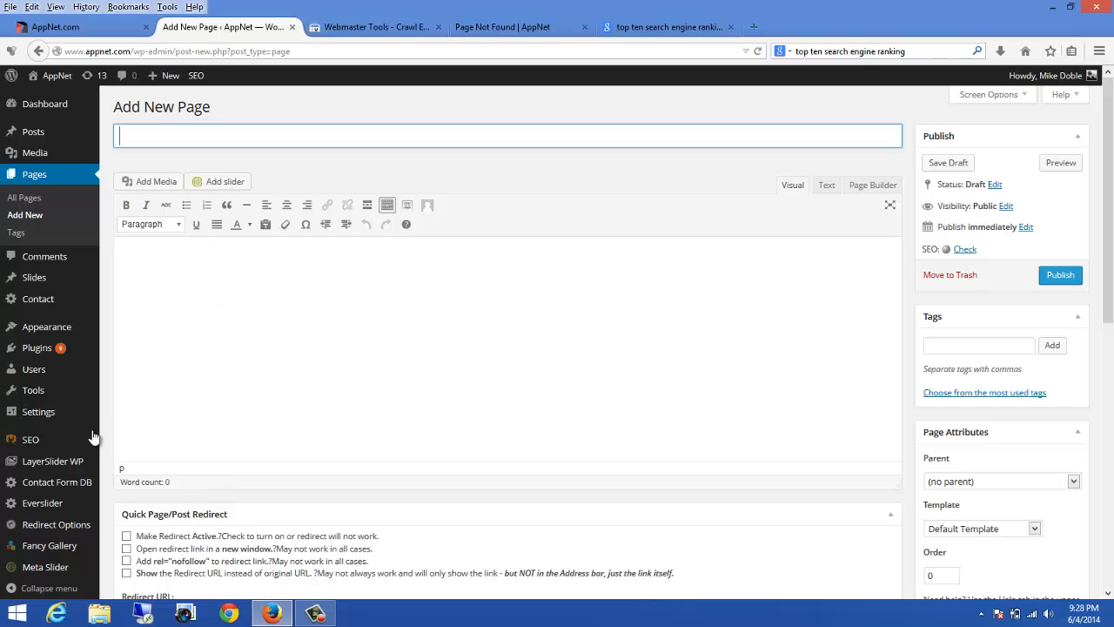
mouse_move(63, 525)
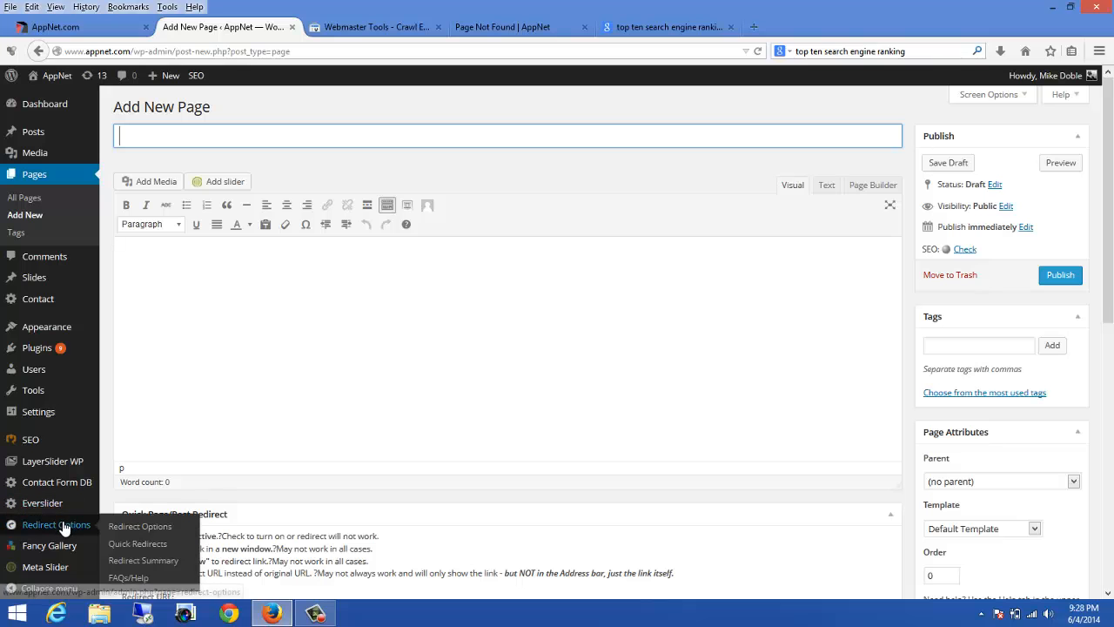
left_click(139, 544)
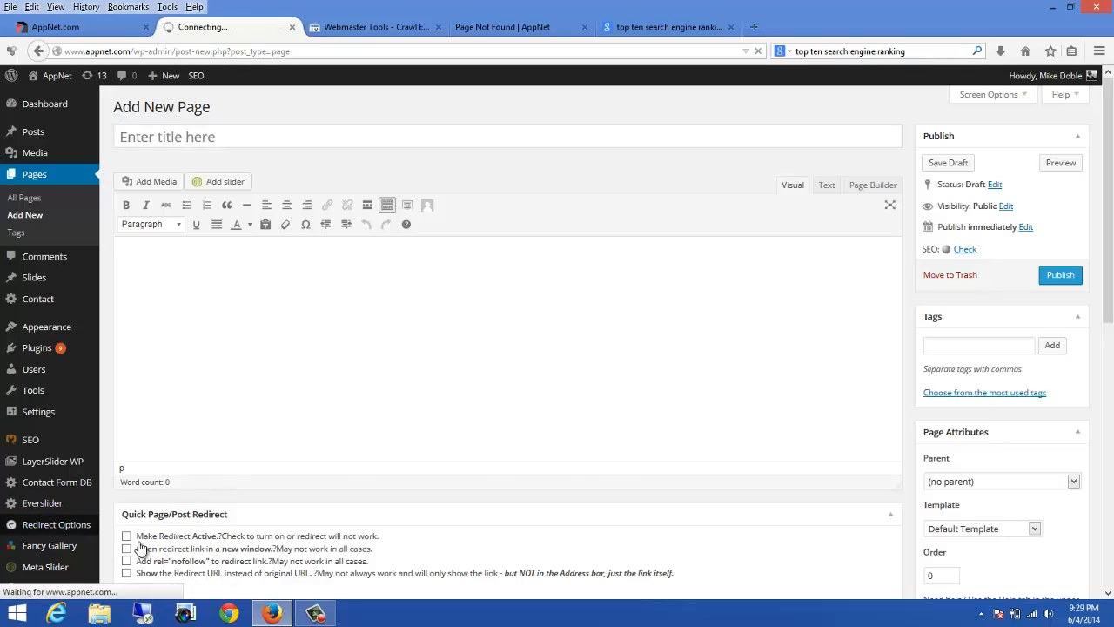
scroll(239, 446, "down", 12)
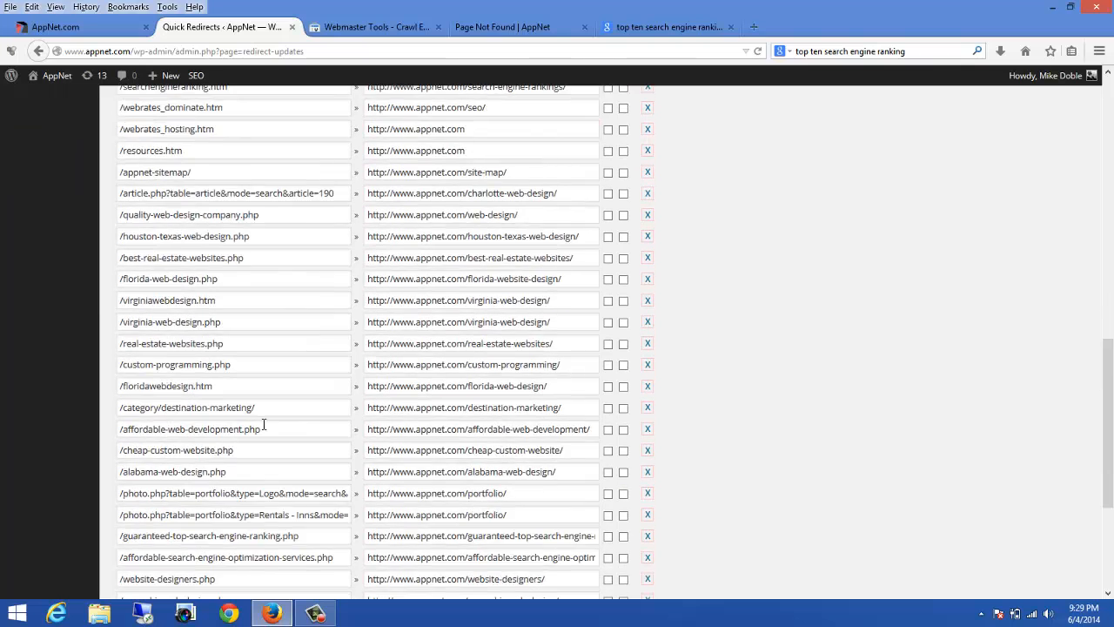
left_click(137, 498)
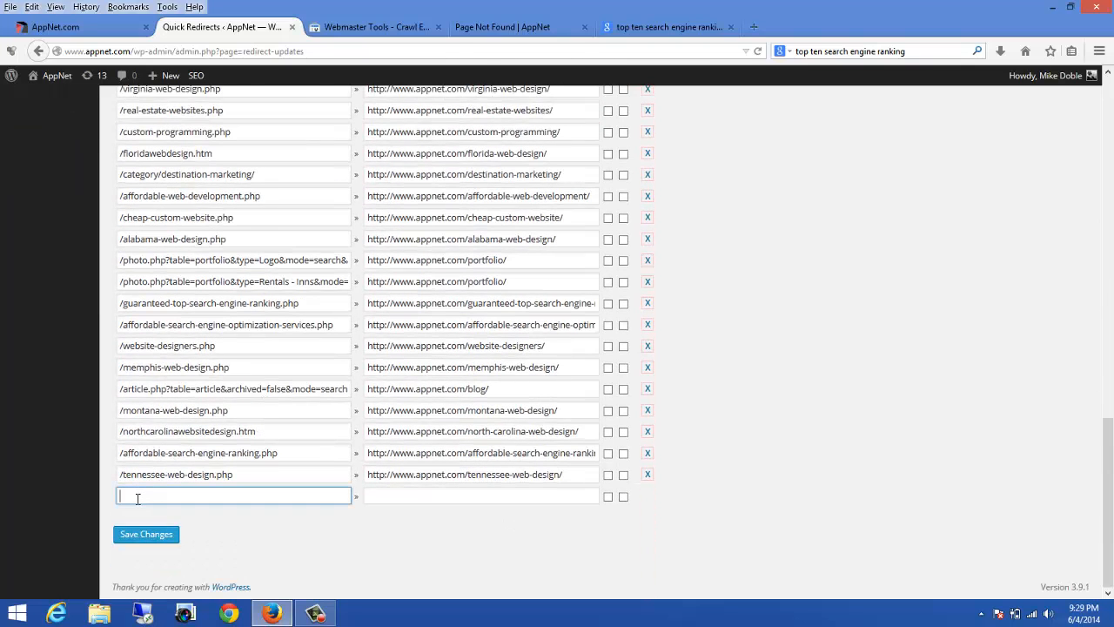
key("ctrl+v")
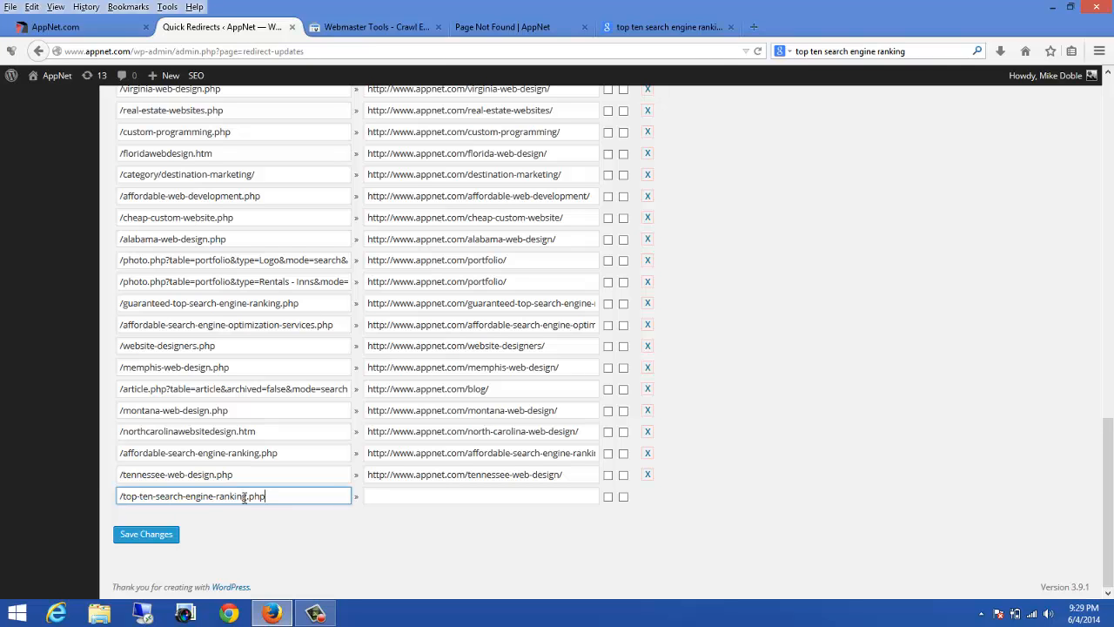
left_click(659, 27)
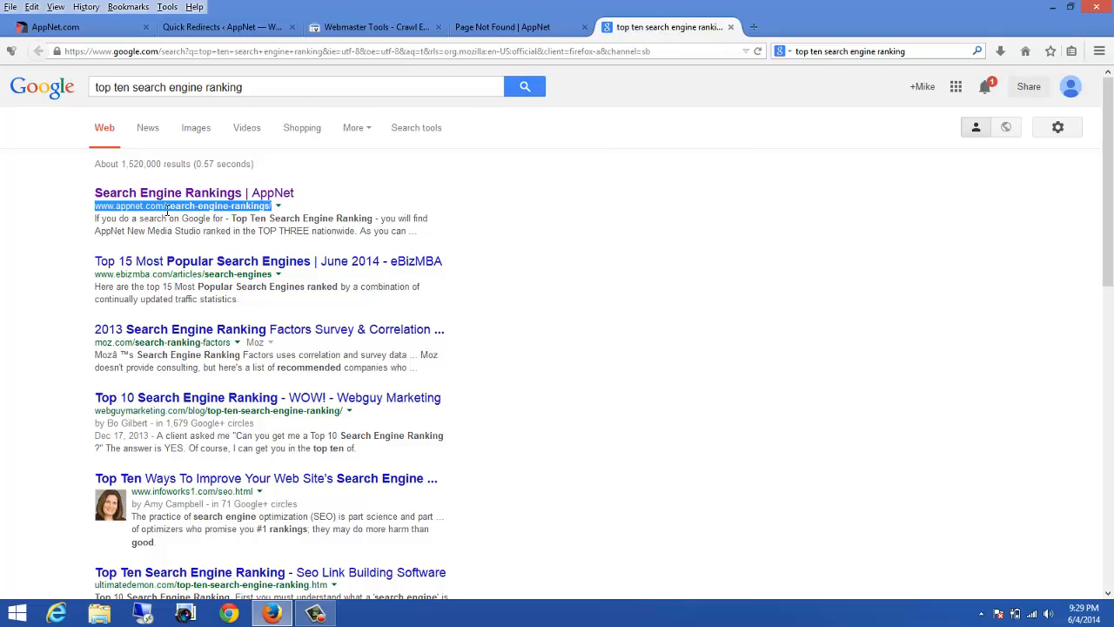
left_click(140, 210)
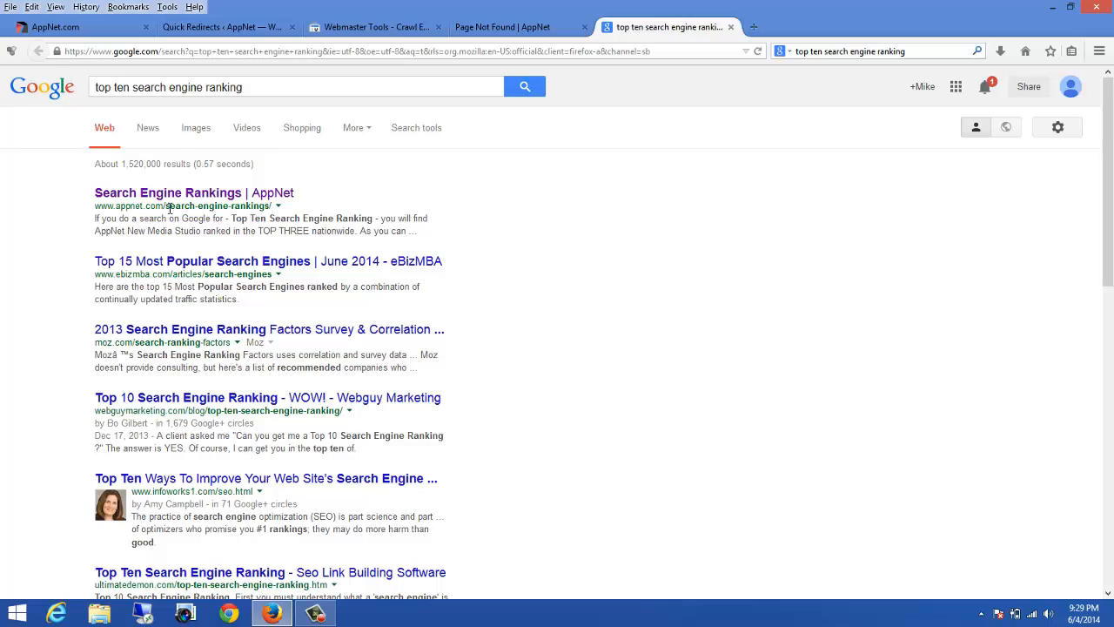
left_click_drag(271, 206, 97, 207)
right_click(99, 207)
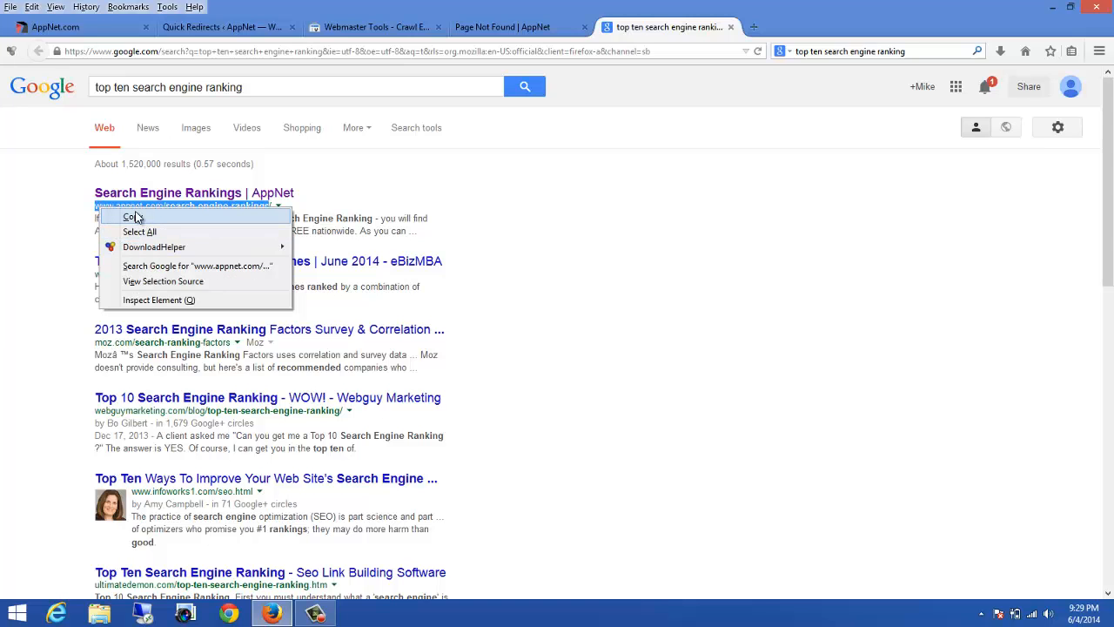
left_click(135, 217)
left_click(215, 26)
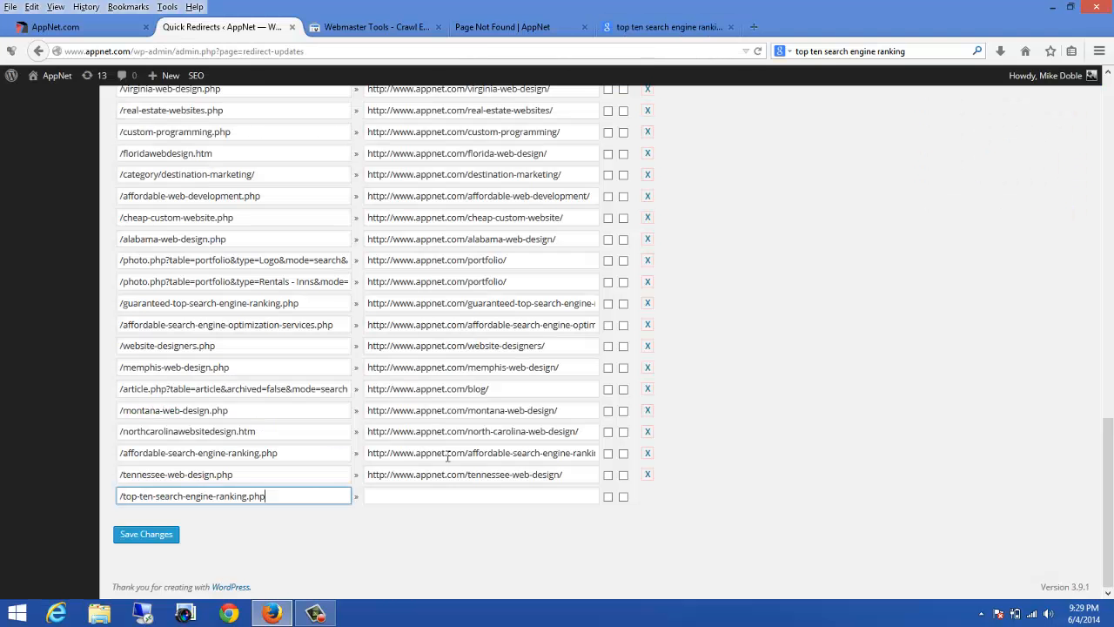
left_click(393, 496)
key("ctrl+v")
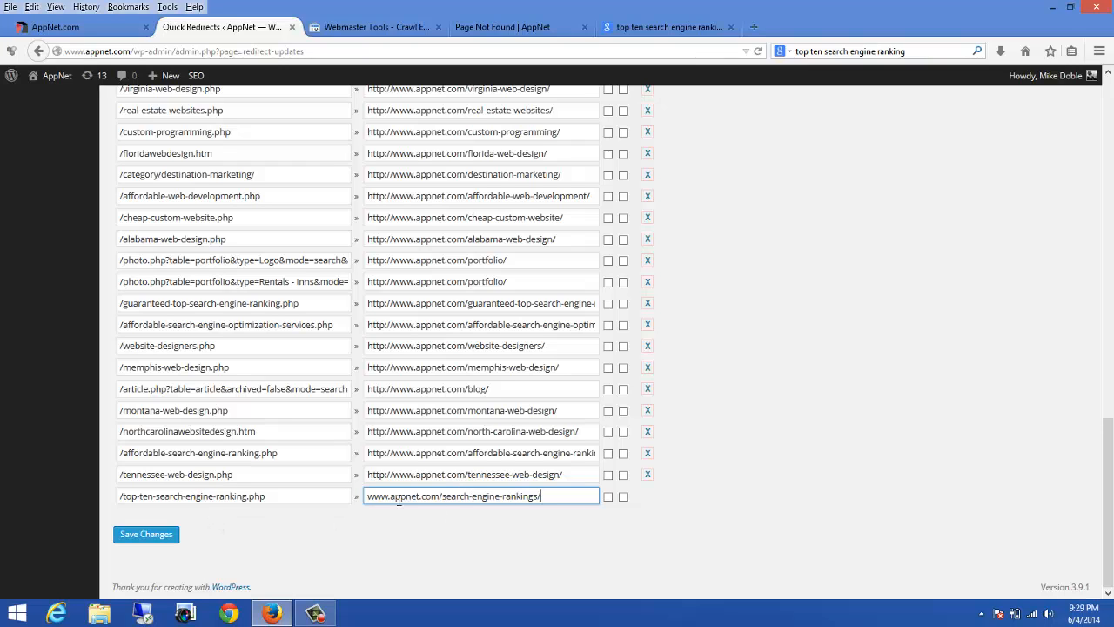
Step: Save the Quick Redirects changes
left_click(503, 27)
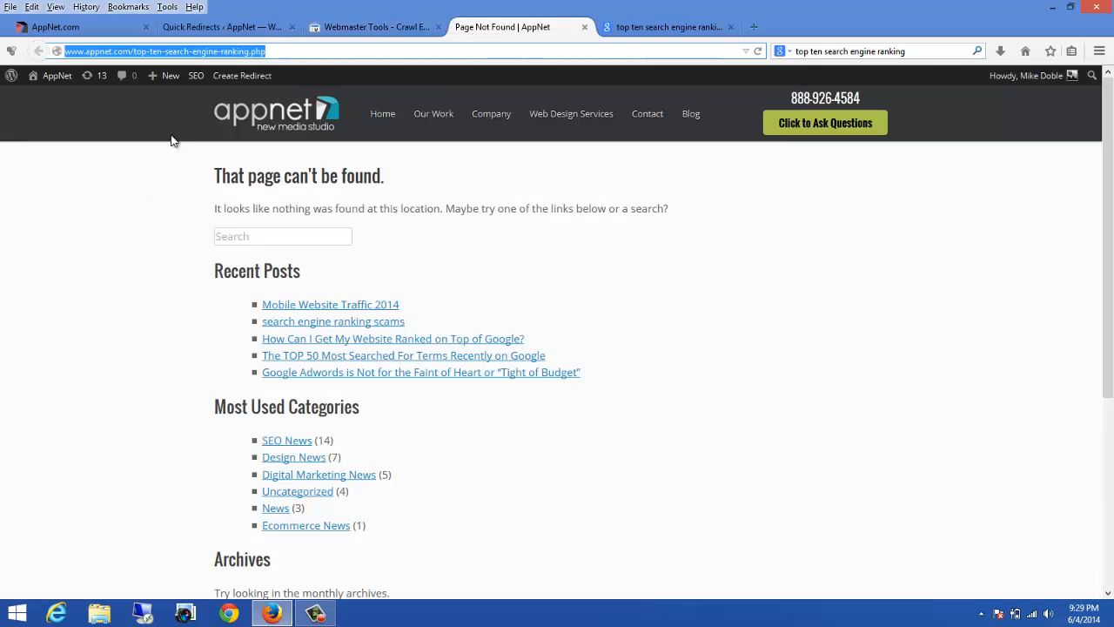
left_click(200, 27)
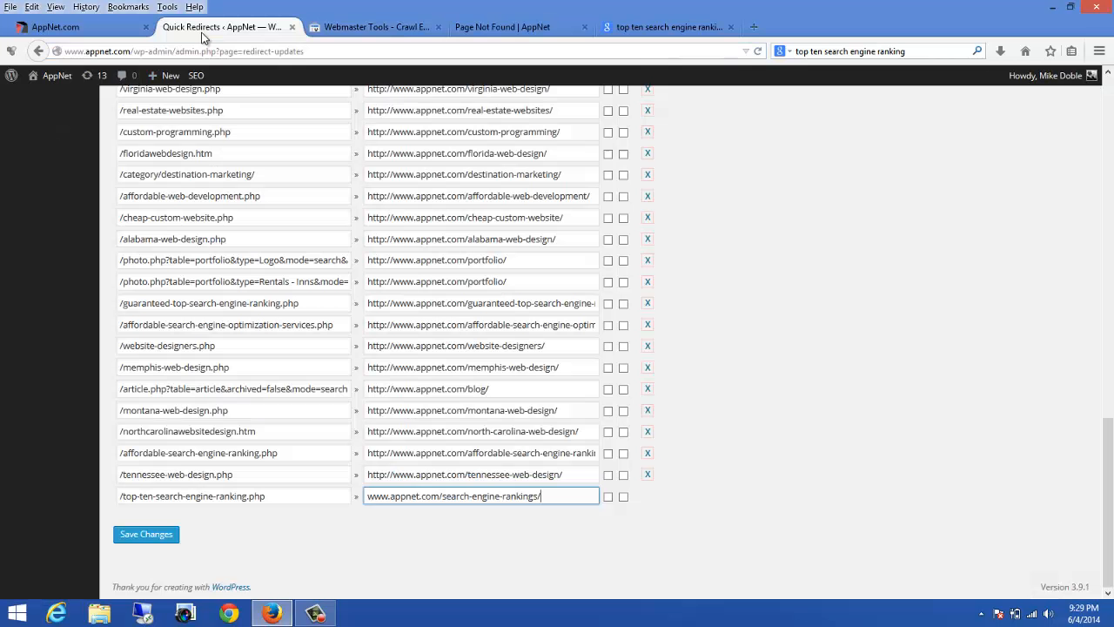
left_click(159, 534)
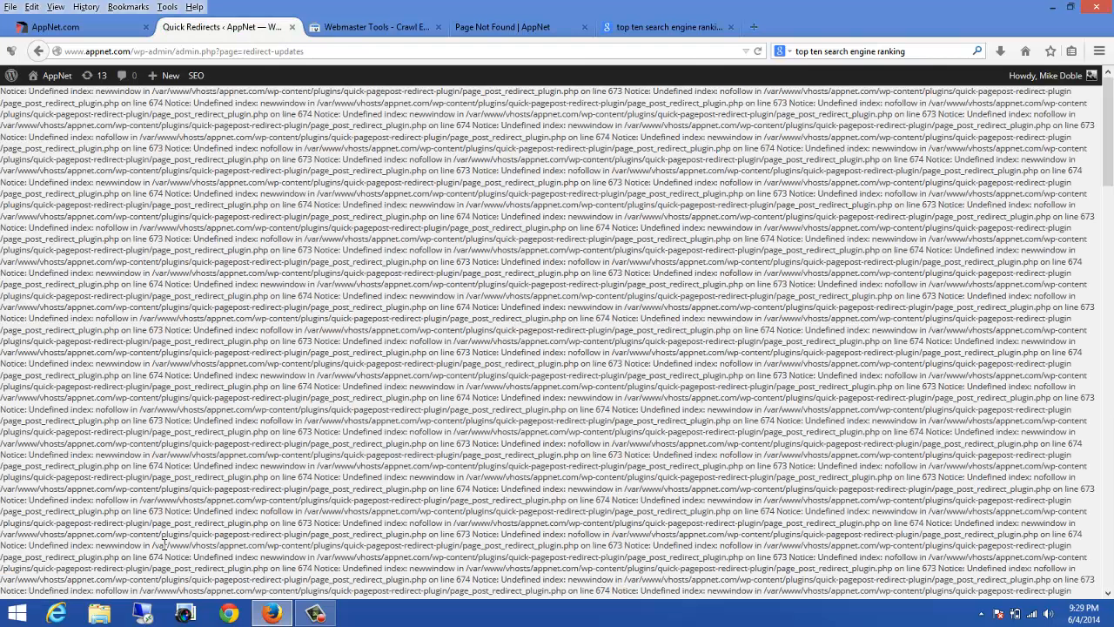
scroll(547, 310, "down", 10)
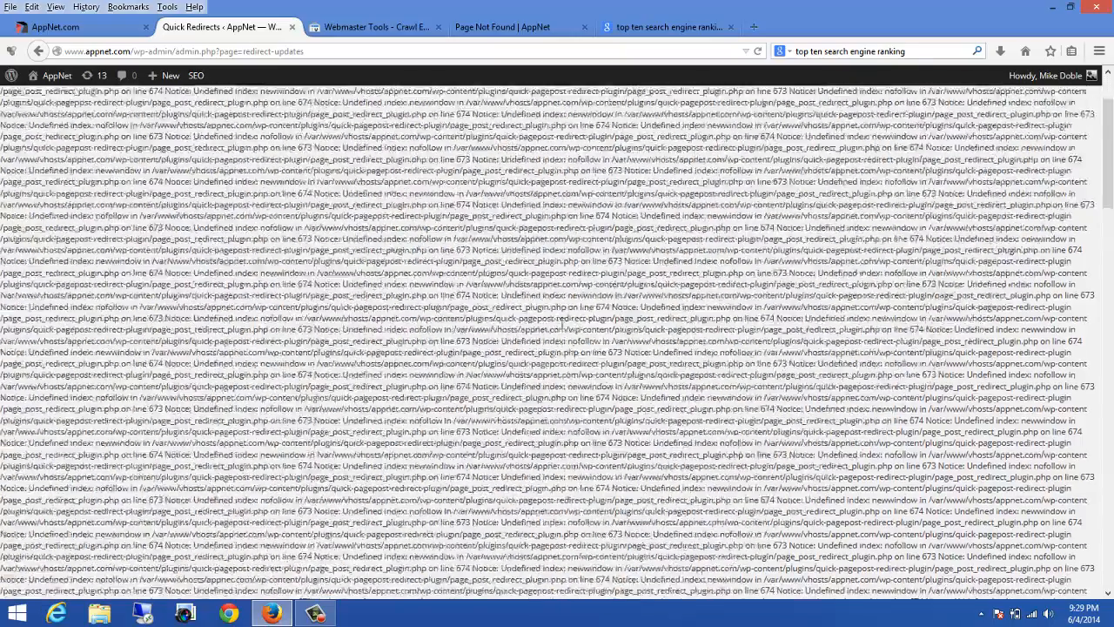
scroll(546, 310, "down", 5)
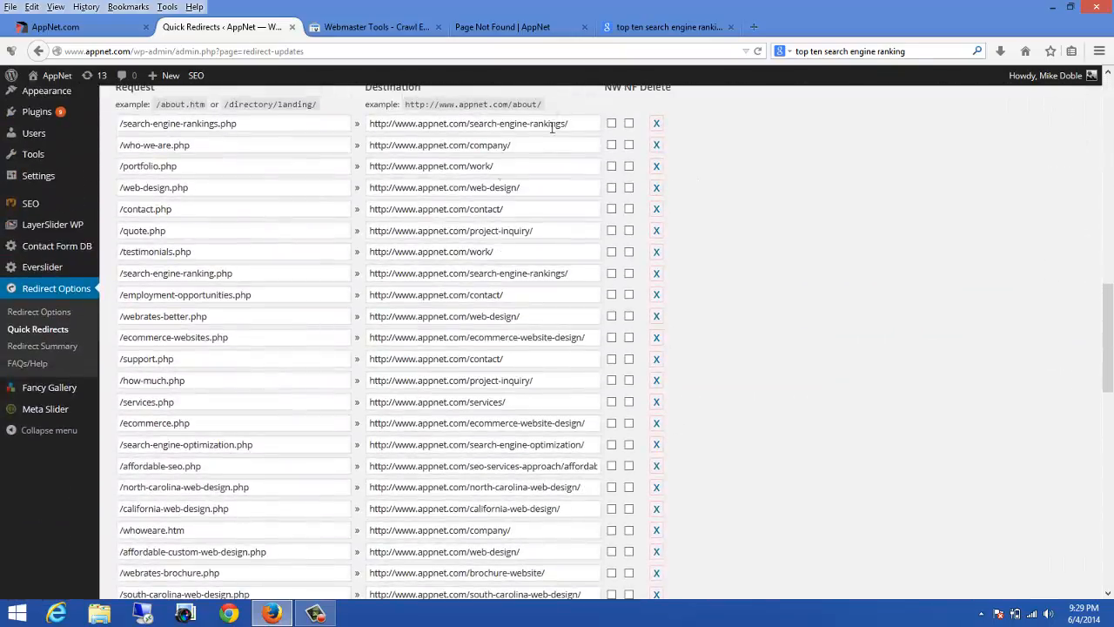
Step: Reload the missing top-ten-search-engine-ranking.php page to check where it now leads
left_click(475, 26)
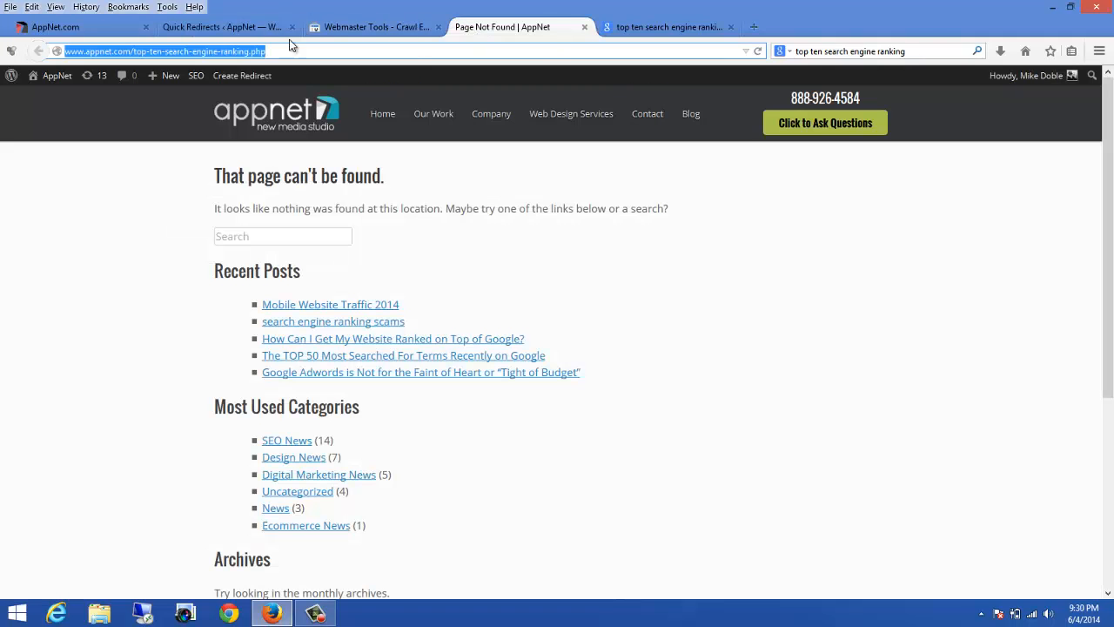
left_click(758, 51)
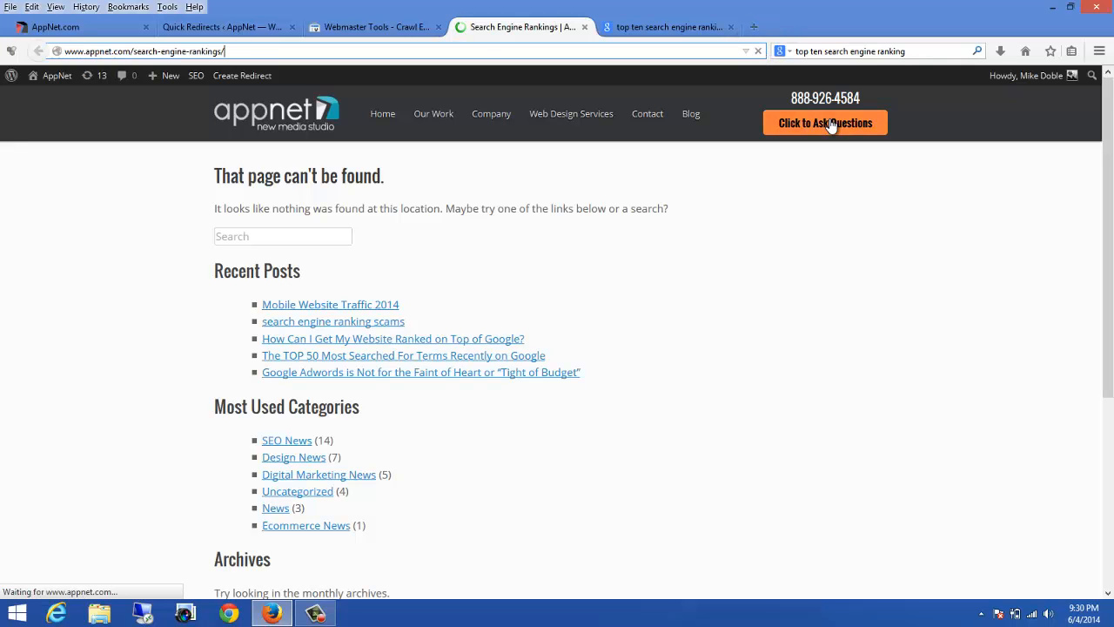
scroll(865, 465, "down", 5)
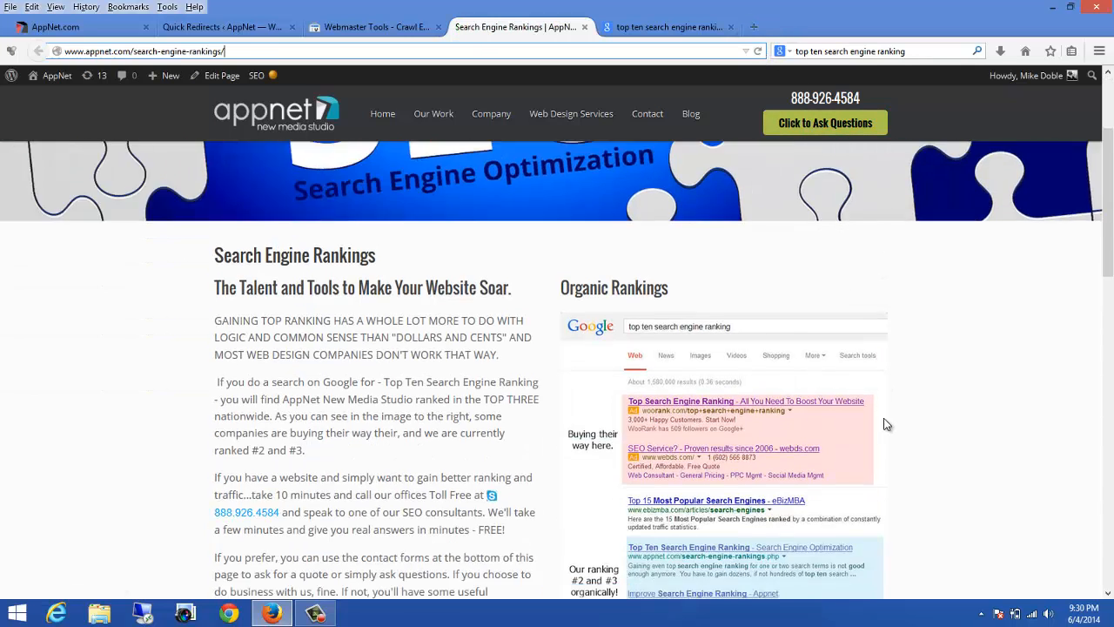
scroll(881, 421, "up", 5)
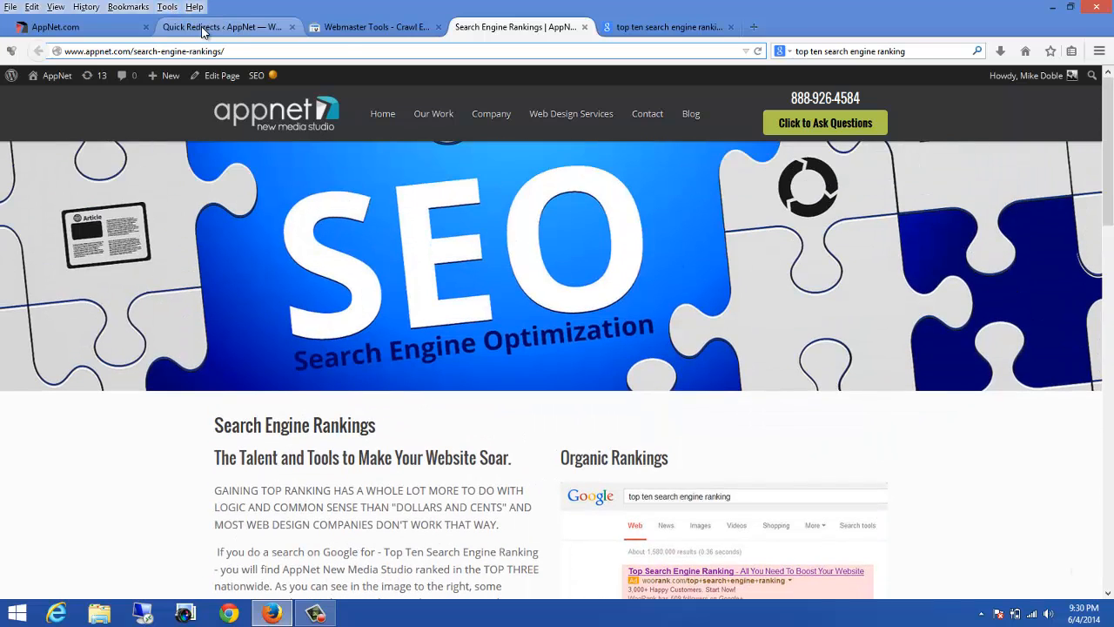
Step: Mark the top-ten-search-engine-ranking.php crawl error as fixed
left_click(368, 28)
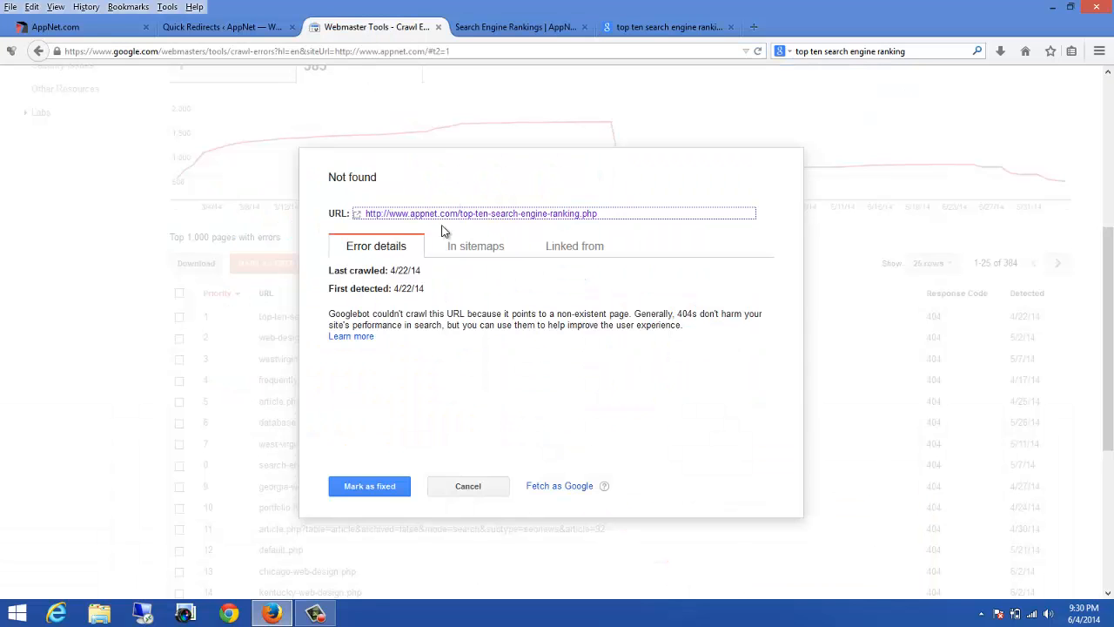
left_click(365, 491)
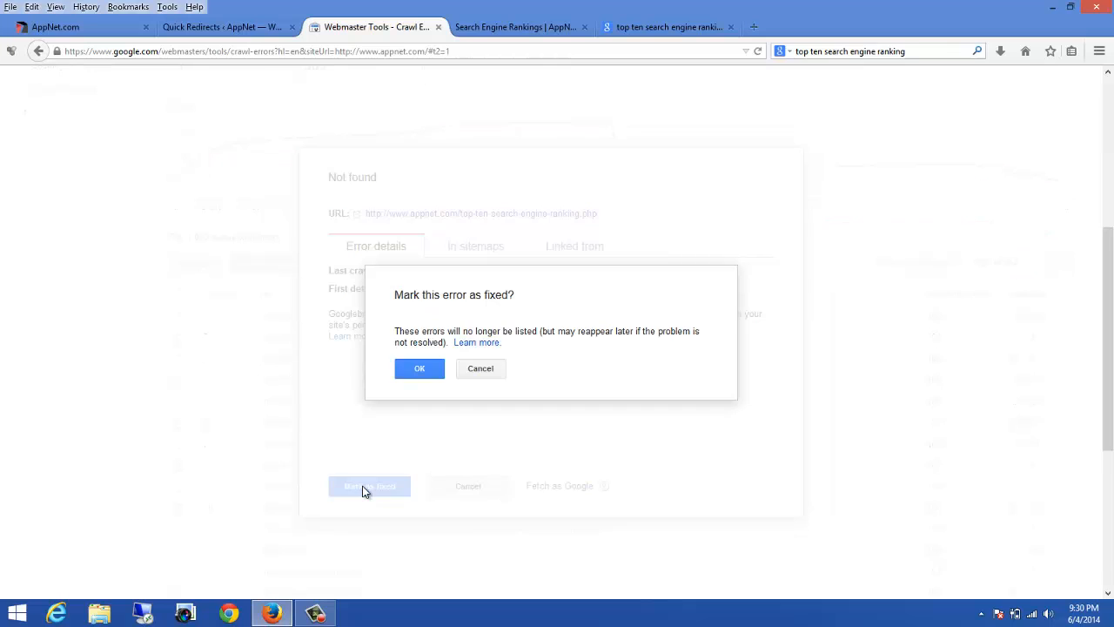
left_click(413, 374)
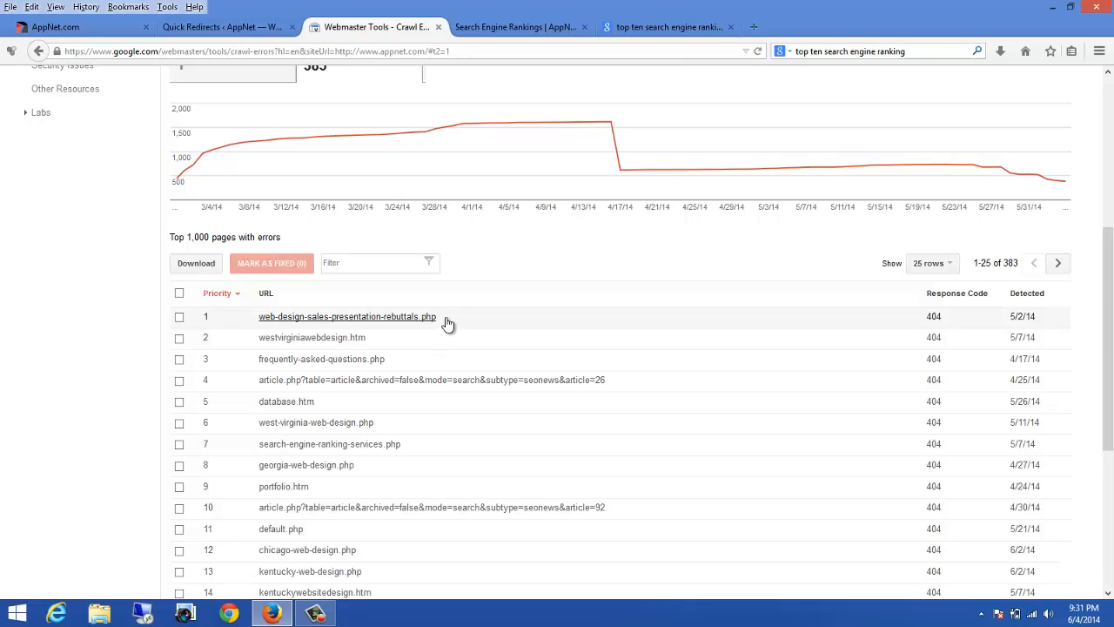
Step: Open the web-design-sales-presentation-rebuttals.php Not found error and visit its URL on the site
left_click_drag(447, 323, 257, 327)
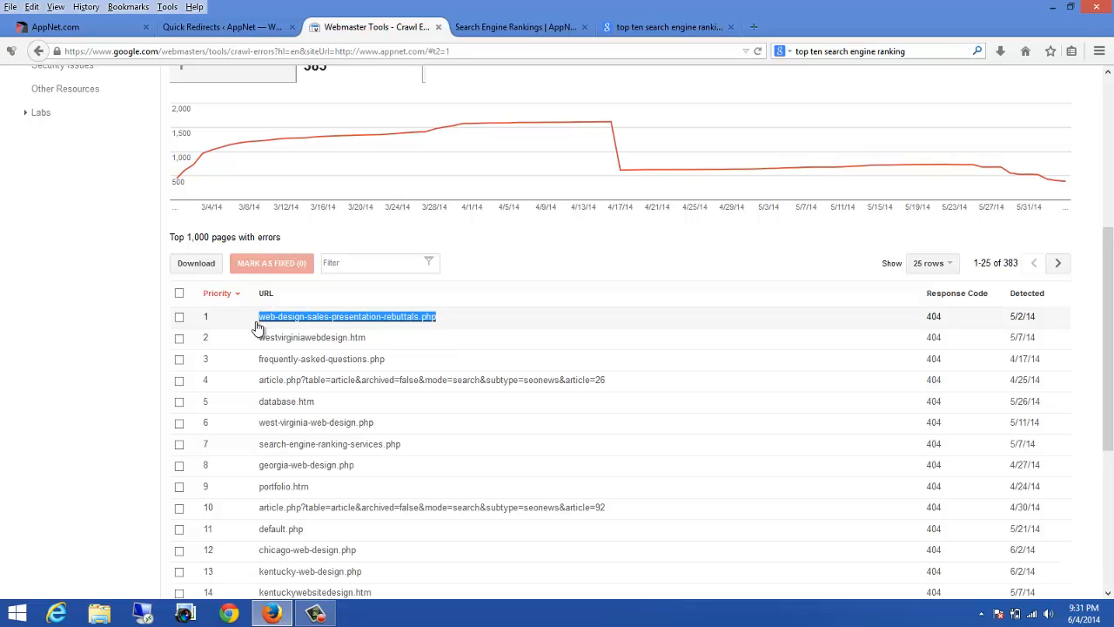
left_click(258, 322)
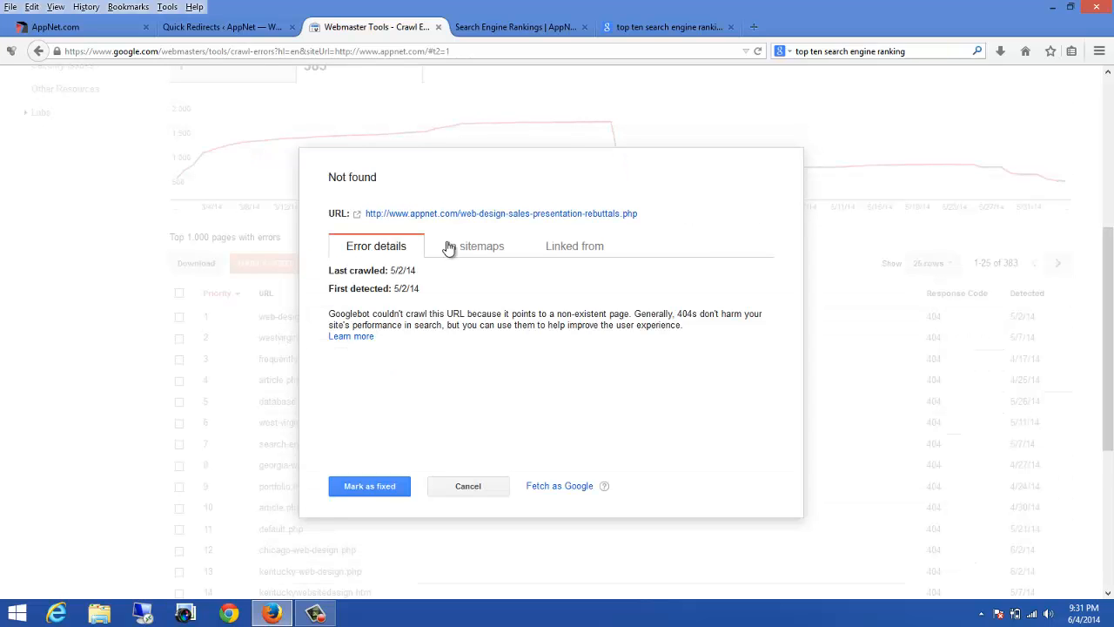
left_click(597, 214)
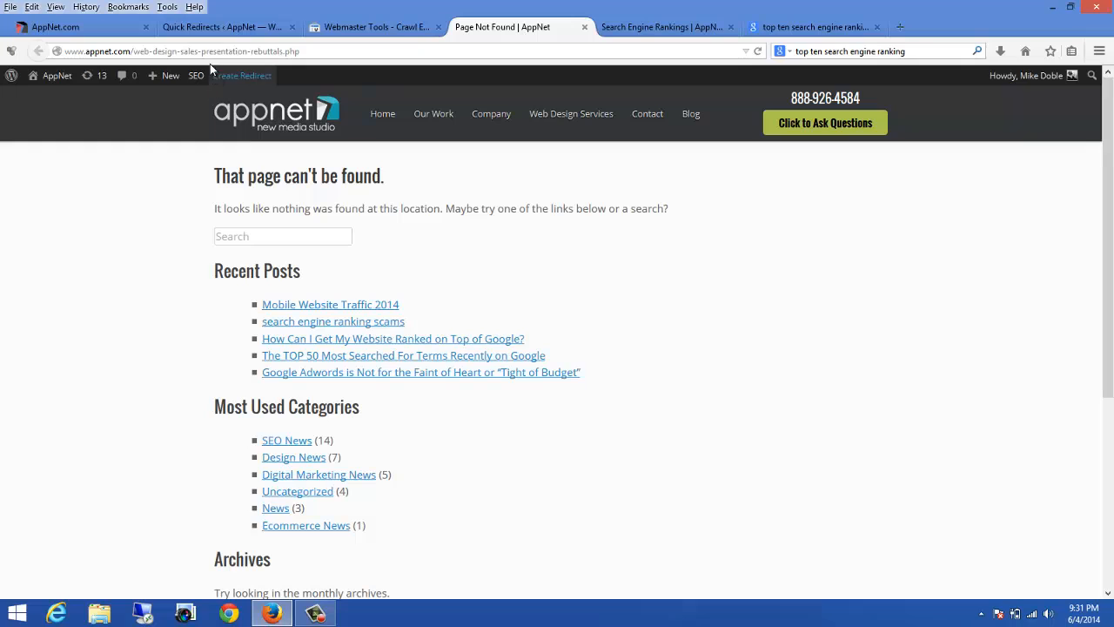
Step: Copy the web-design-sales-presentation-rebuttals.php path from the address bar and paste it into a new Quick Redirects request field
left_click(213, 51)
left_click(302, 51)
left_click_drag(302, 52, 133, 52)
right_click(139, 52)
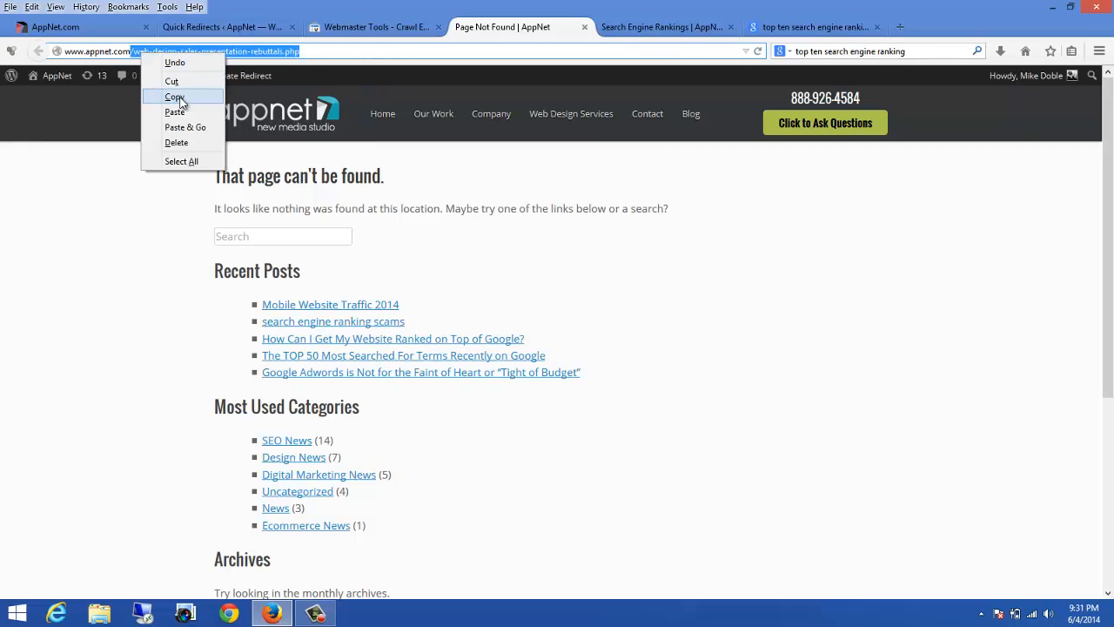
left_click(185, 98)
left_click(195, 32)
scroll(261, 438, "down", 15)
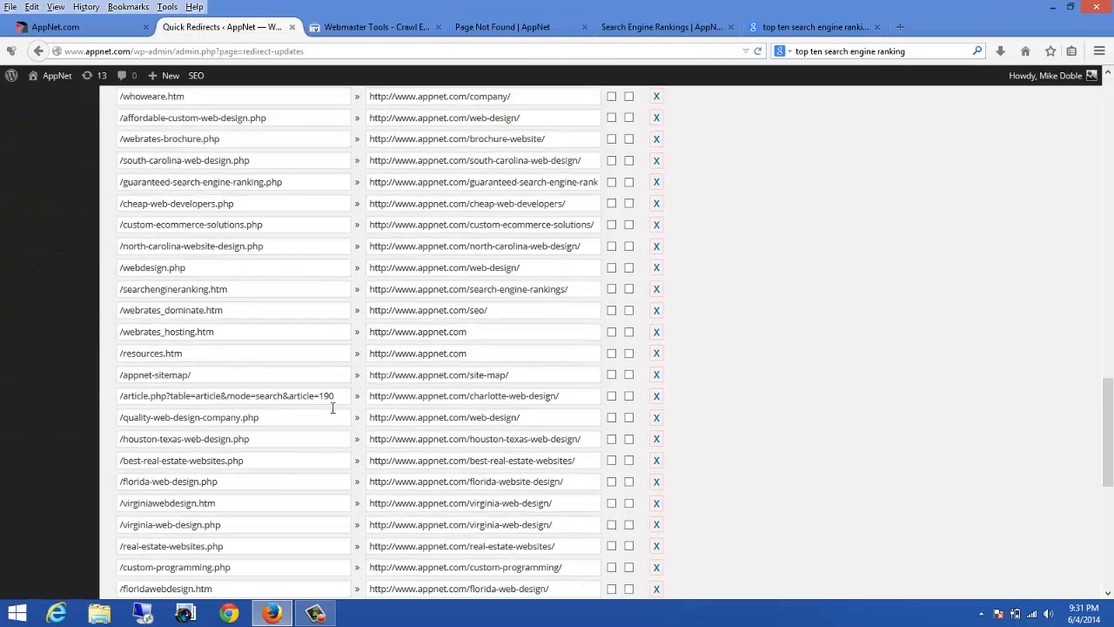
left_click(197, 486)
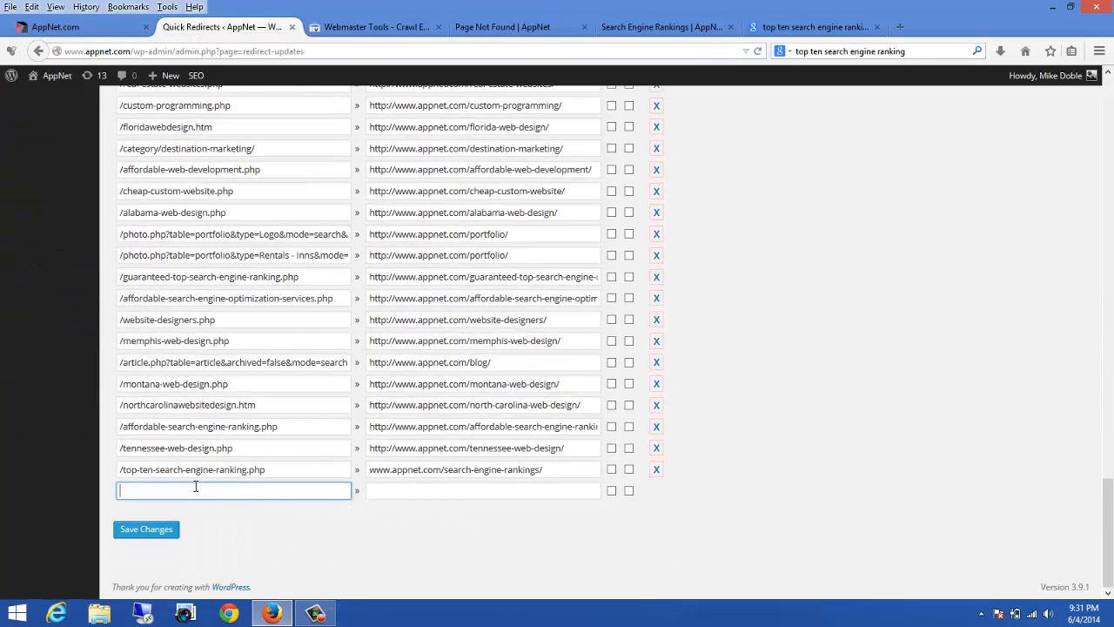
key("ctrl+v")
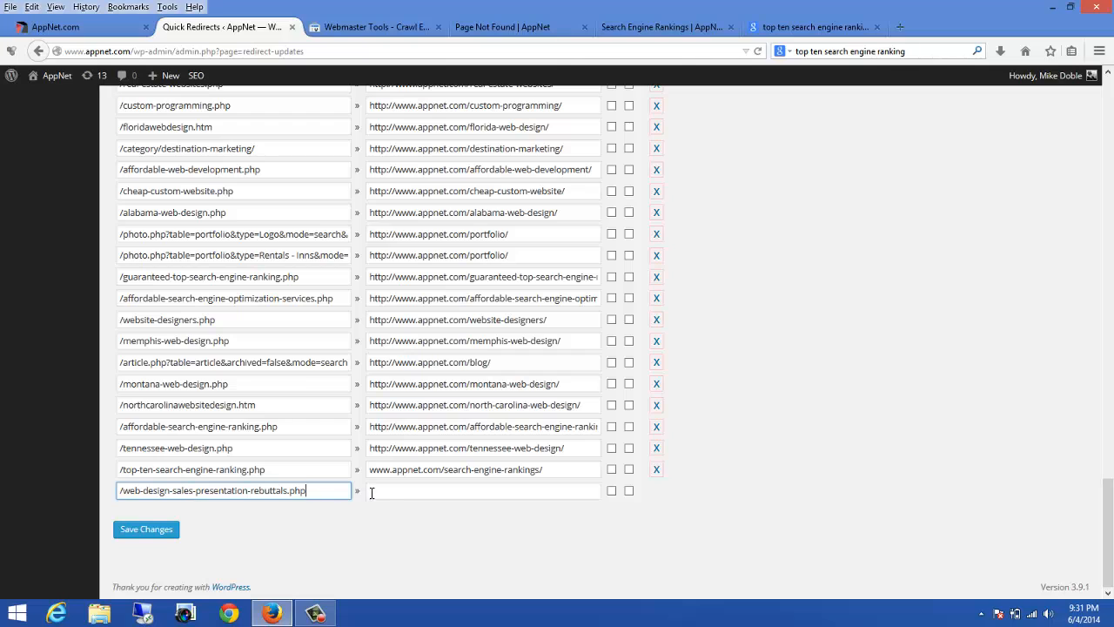
left_click(386, 492)
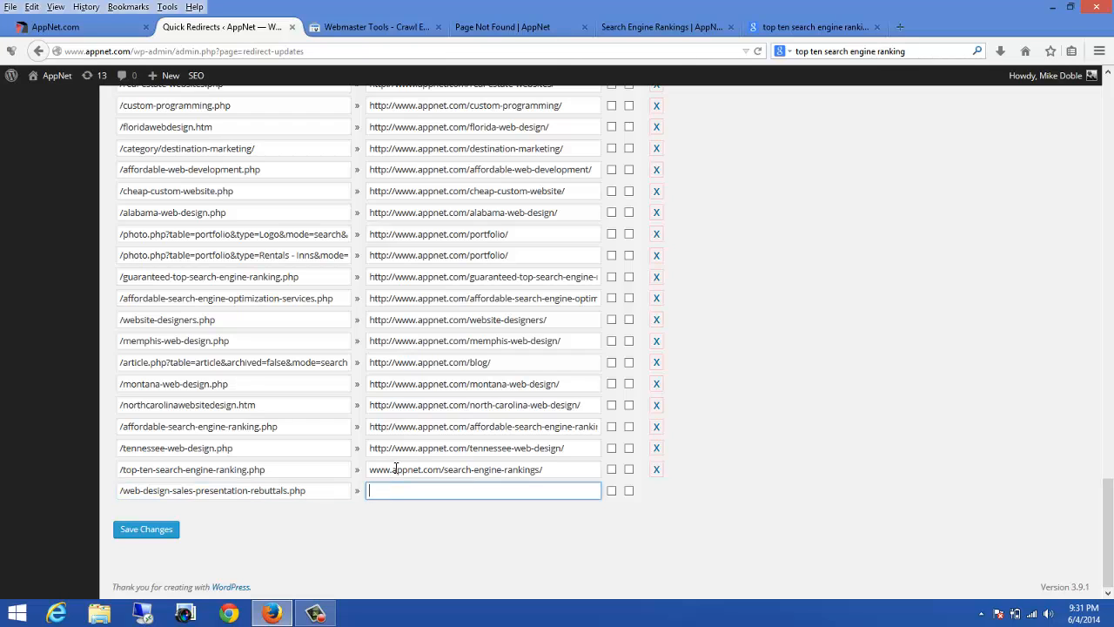
left_click(394, 469)
left_click_drag(393, 468, 340, 464)
left_click(384, 469)
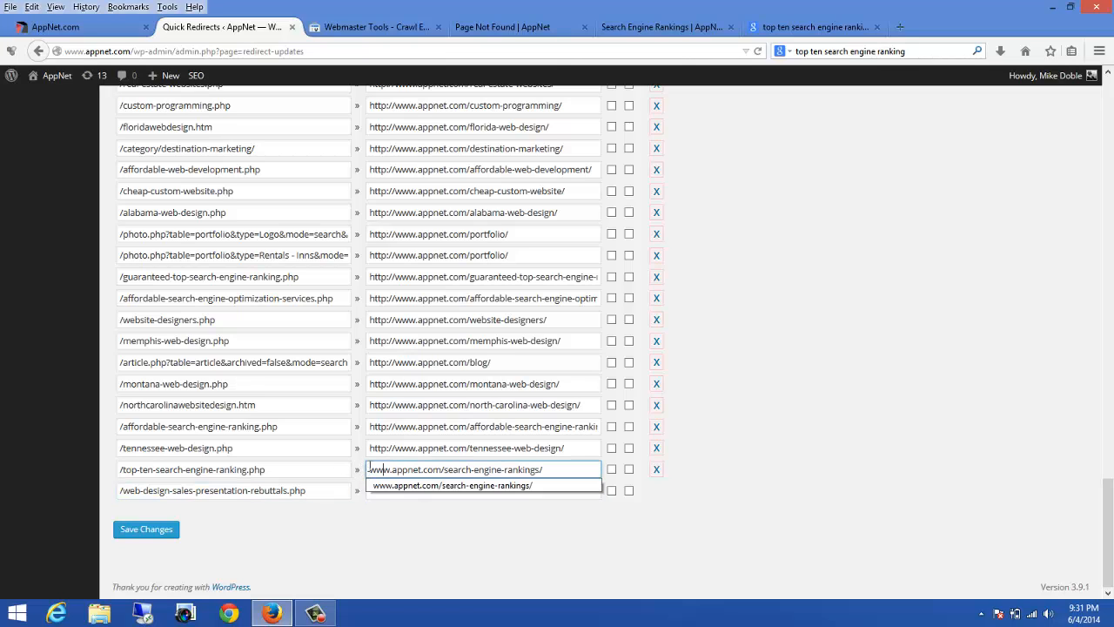
type("http")
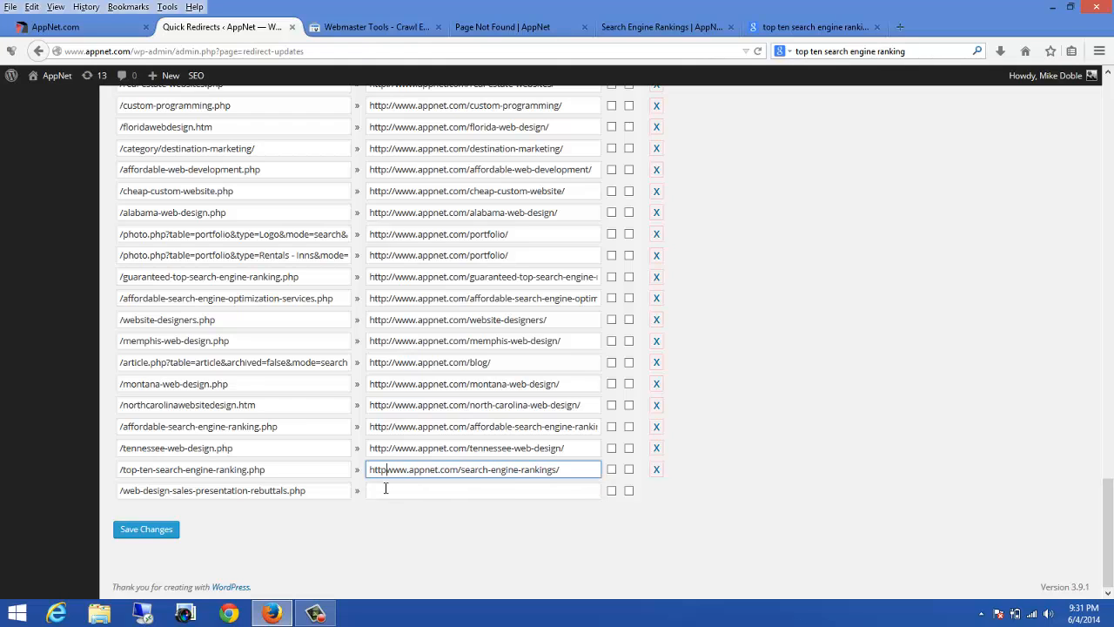
type("://")
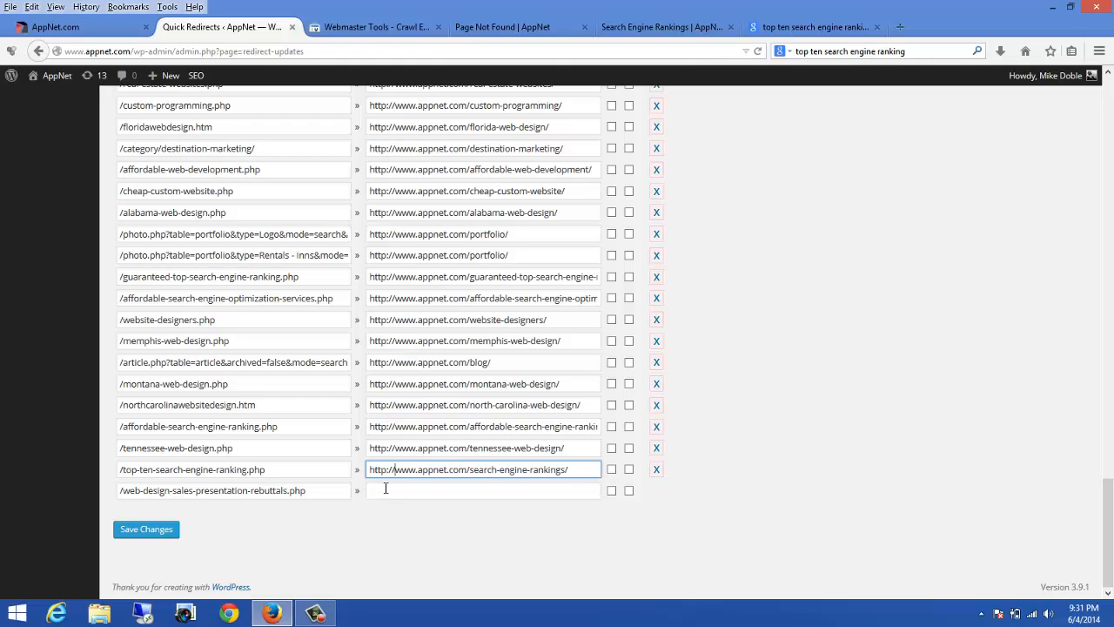
left_click(386, 489)
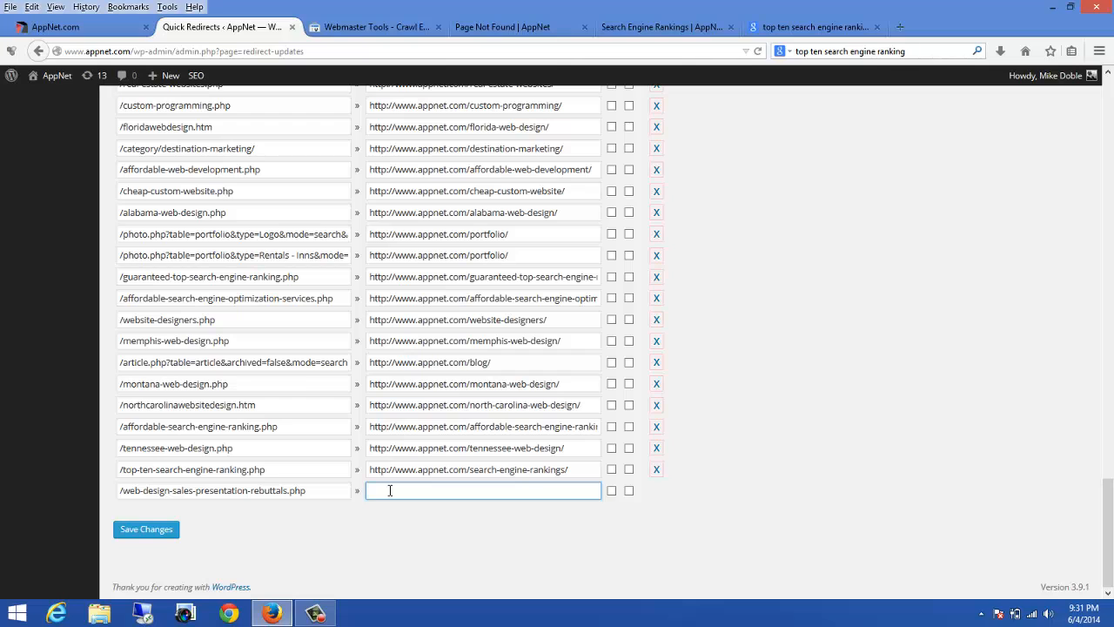
type("http:")
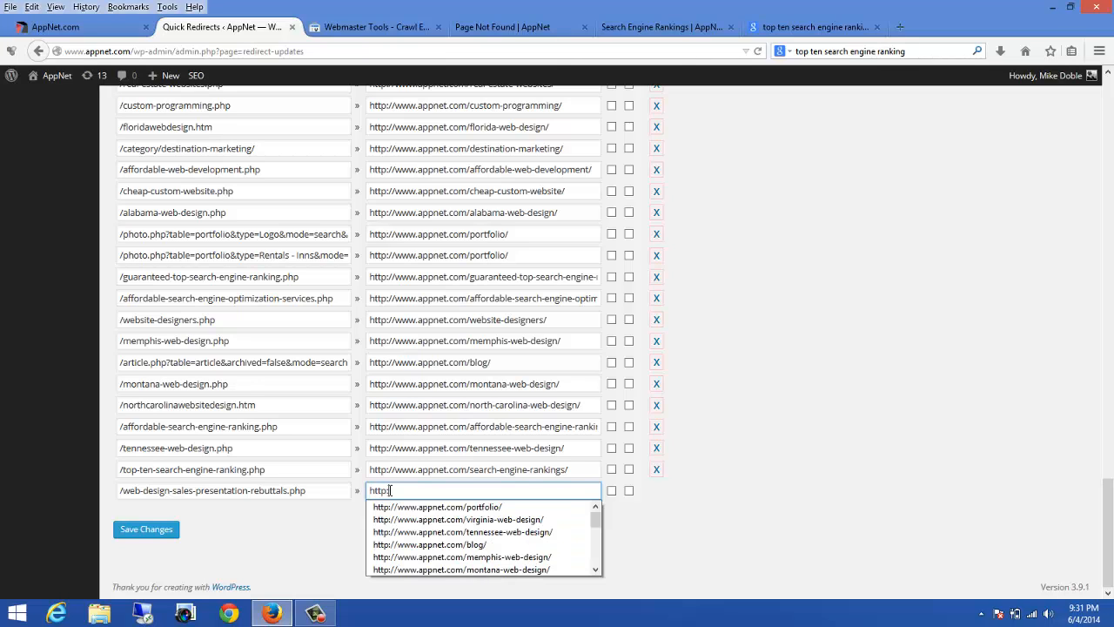
type("//www.appnet.com")
left_click(139, 531)
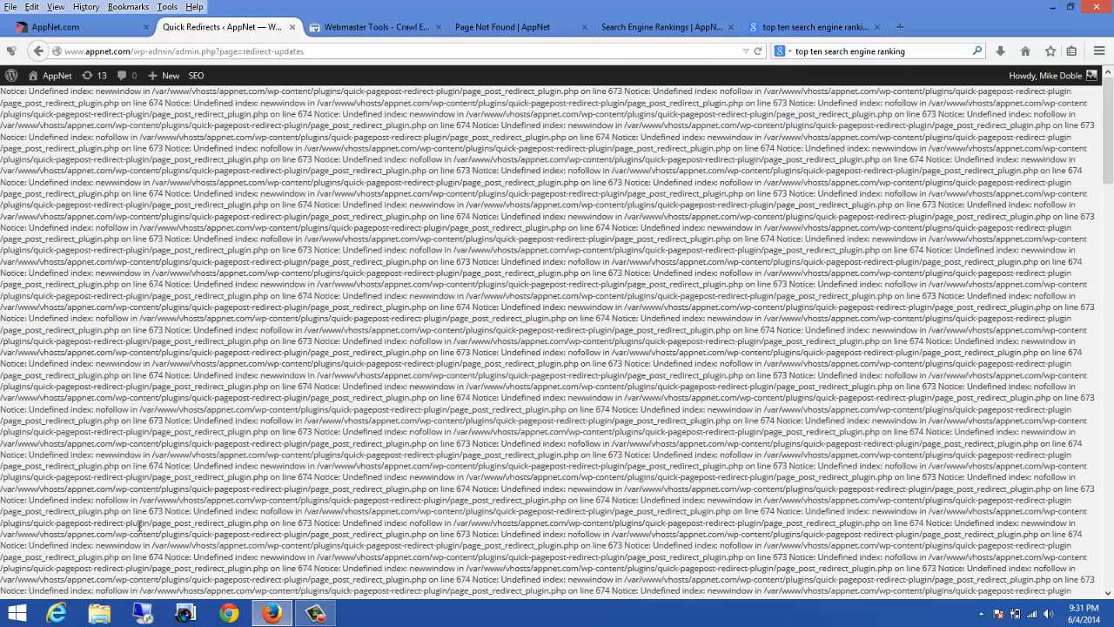
Step: Reload the missing web-design-sales-presentation-rebuttals.php page to check where it leads, then close the extra tabs
left_click(492, 30)
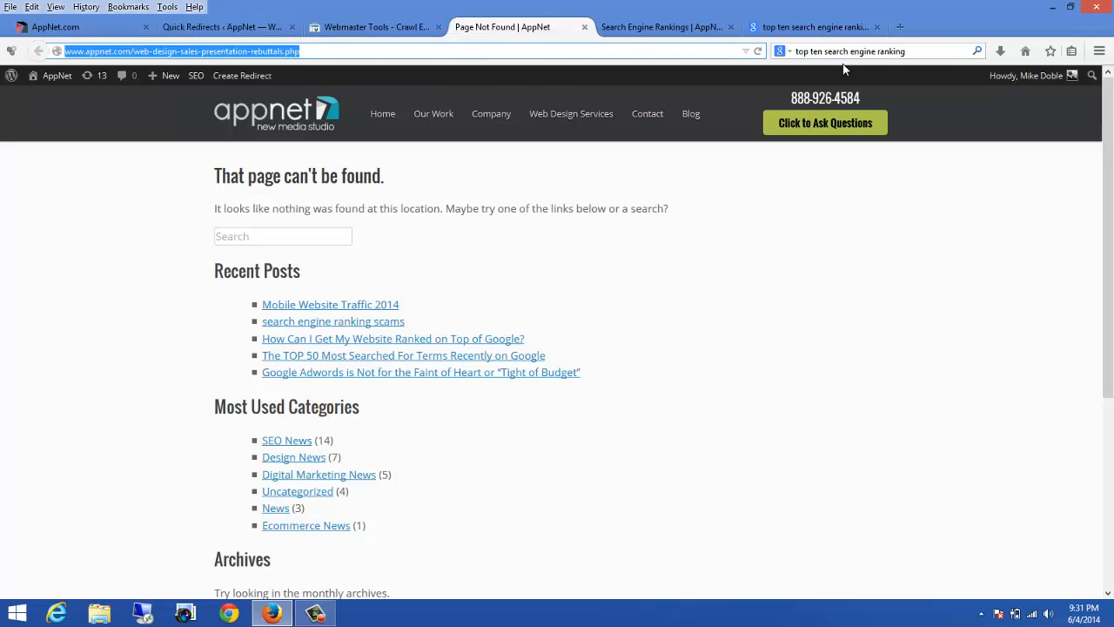
left_click(757, 51)
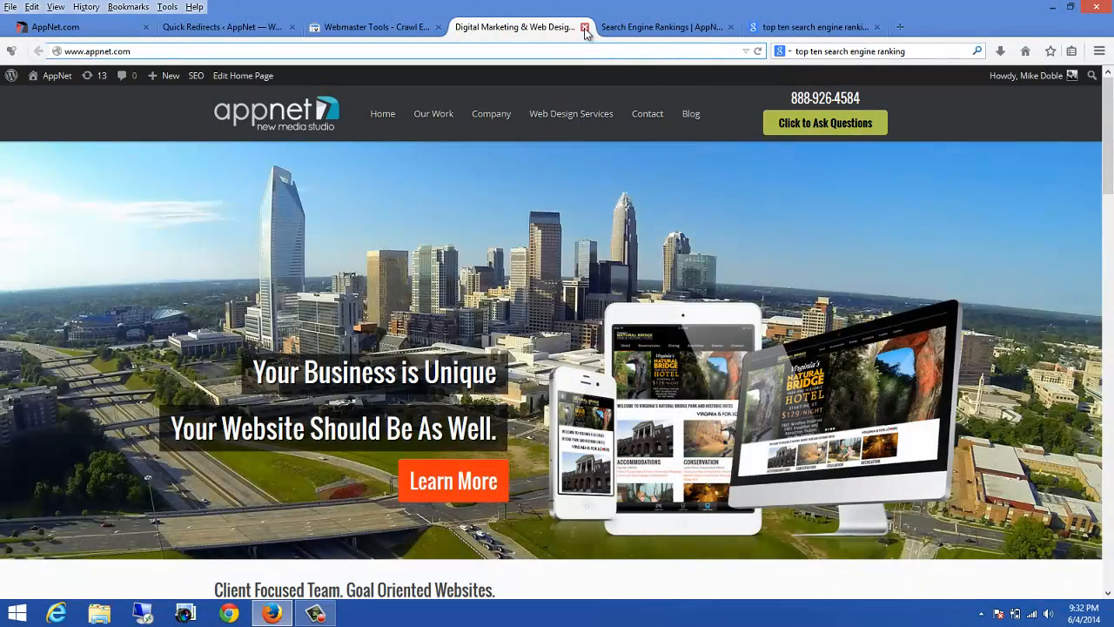
left_click(584, 28)
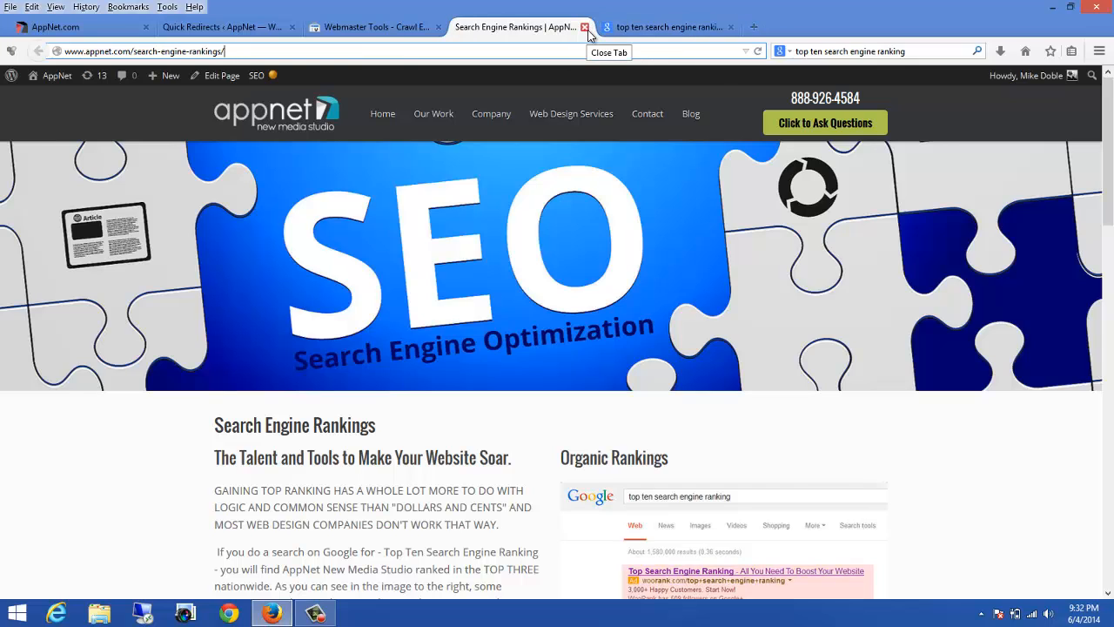
left_click(584, 28)
Step: Mark the web-design-sales-presentation-rebuttals.php crawl error as fixed
left_click(370, 27)
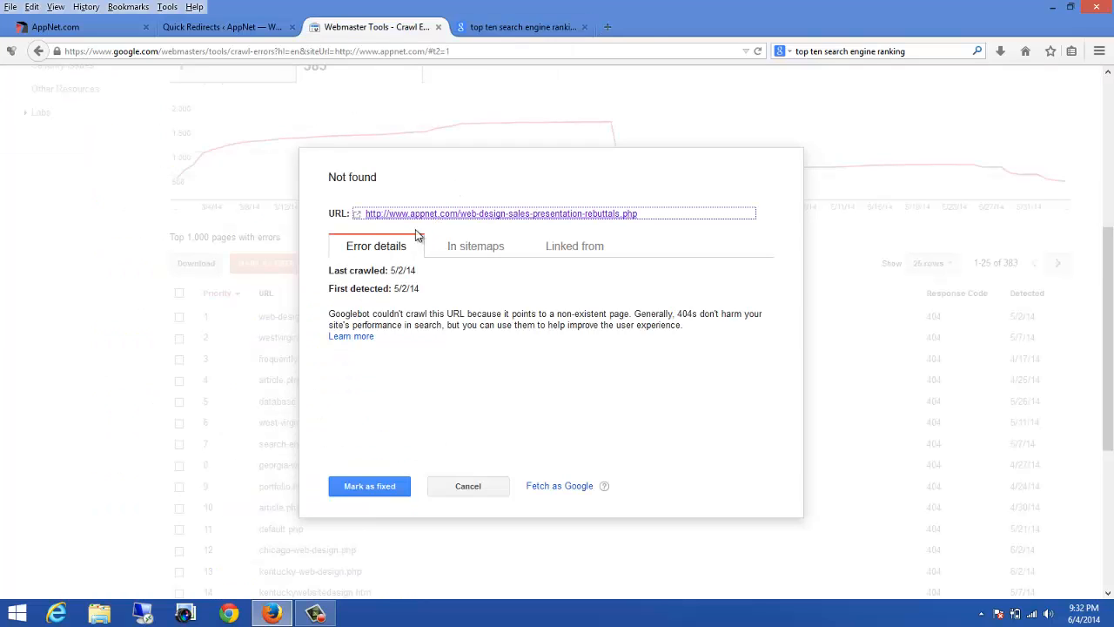
left_click(370, 489)
left_click(424, 372)
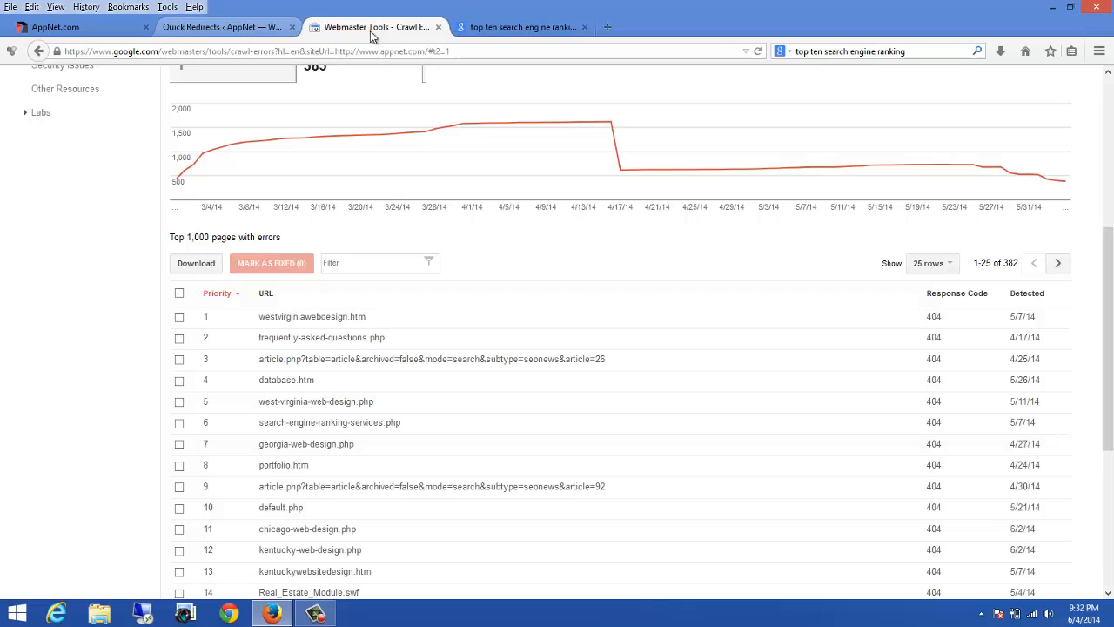
left_click(501, 29)
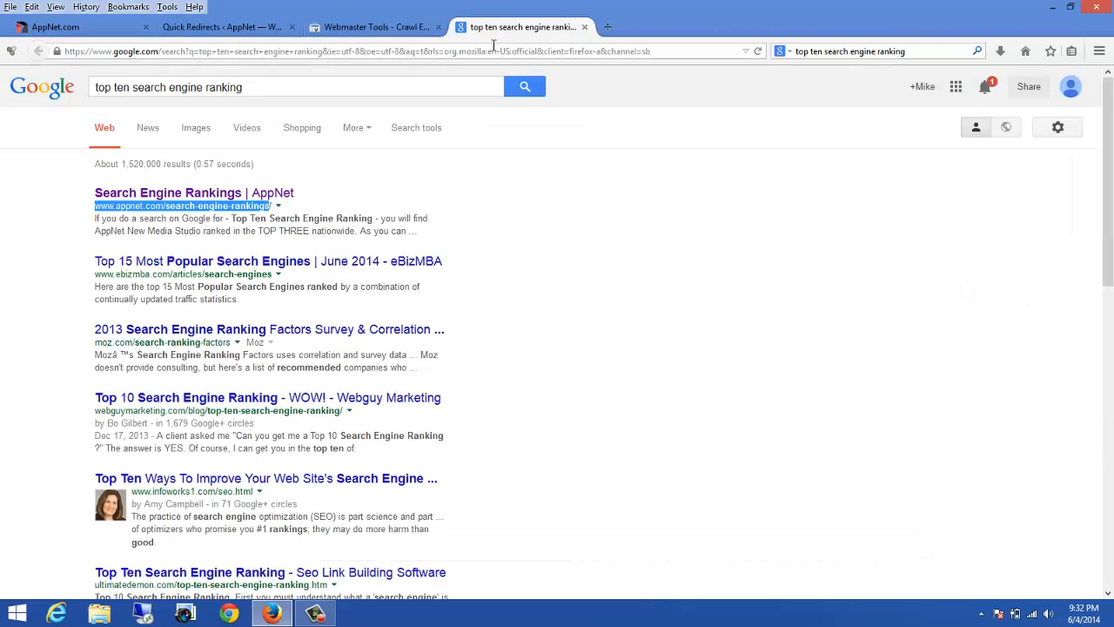
left_click(490, 54)
type("www.")
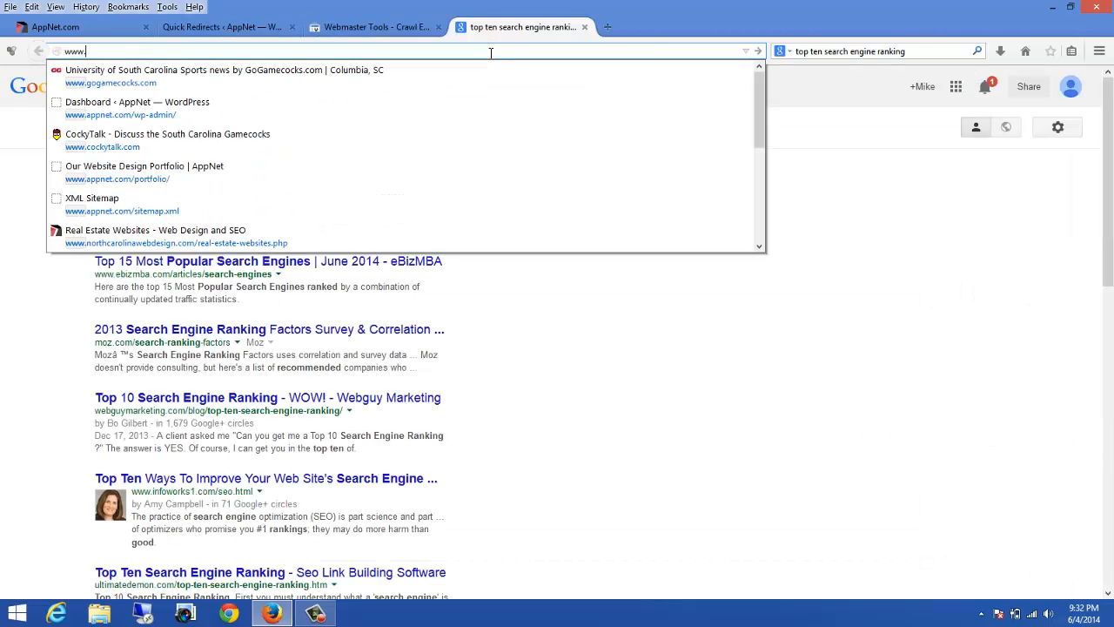
type("appnet.com/")
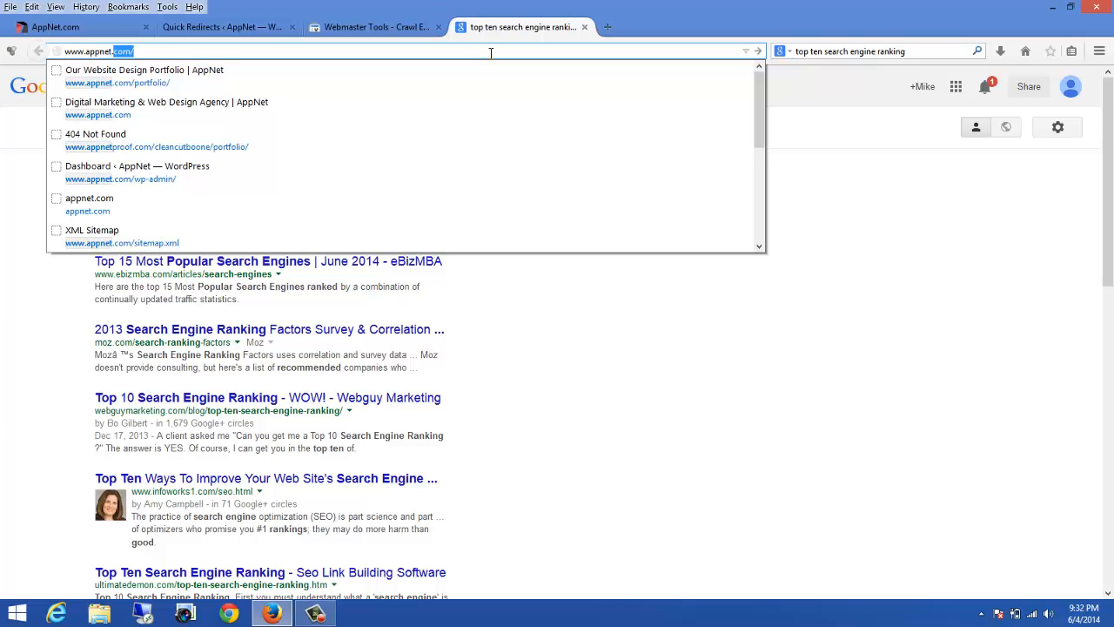
key("Return")
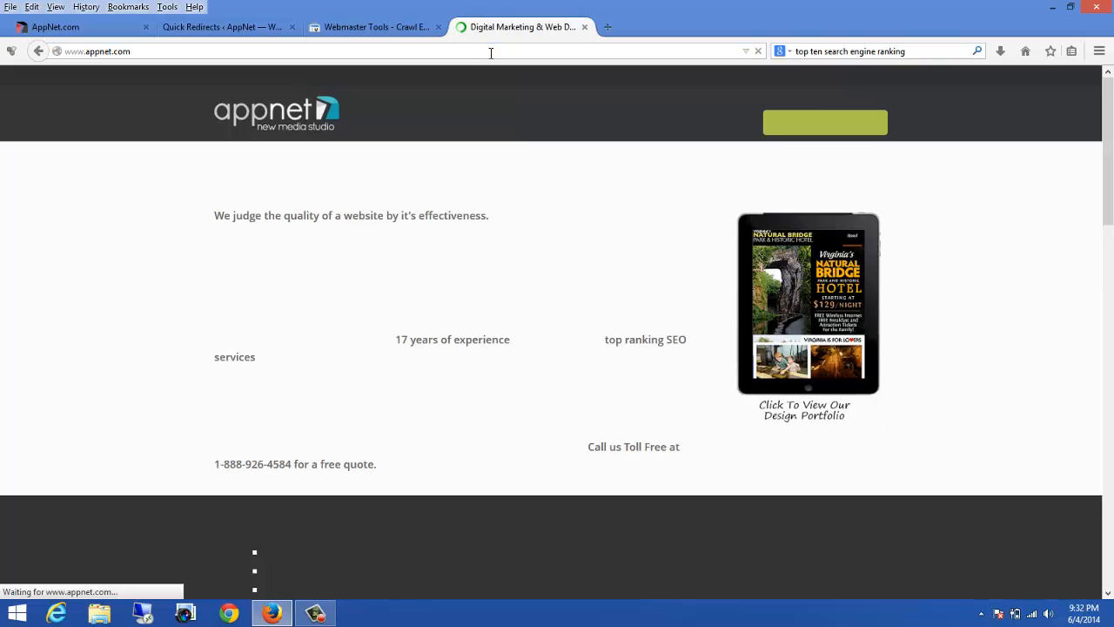
scroll(852, 265, "down", 10)
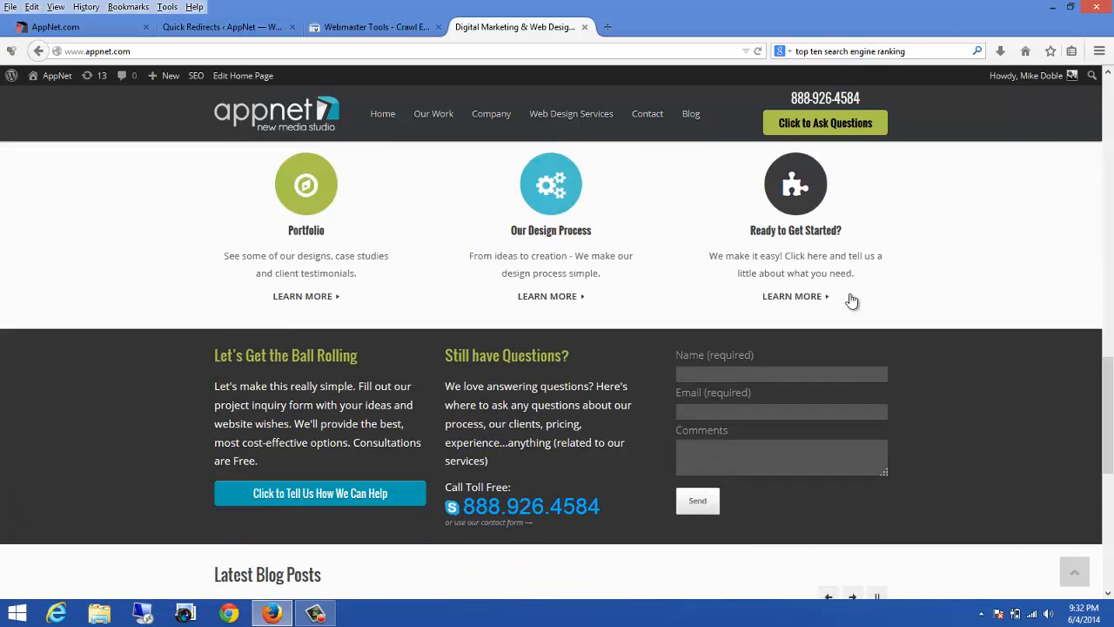
scroll(851, 300, "down", 5)
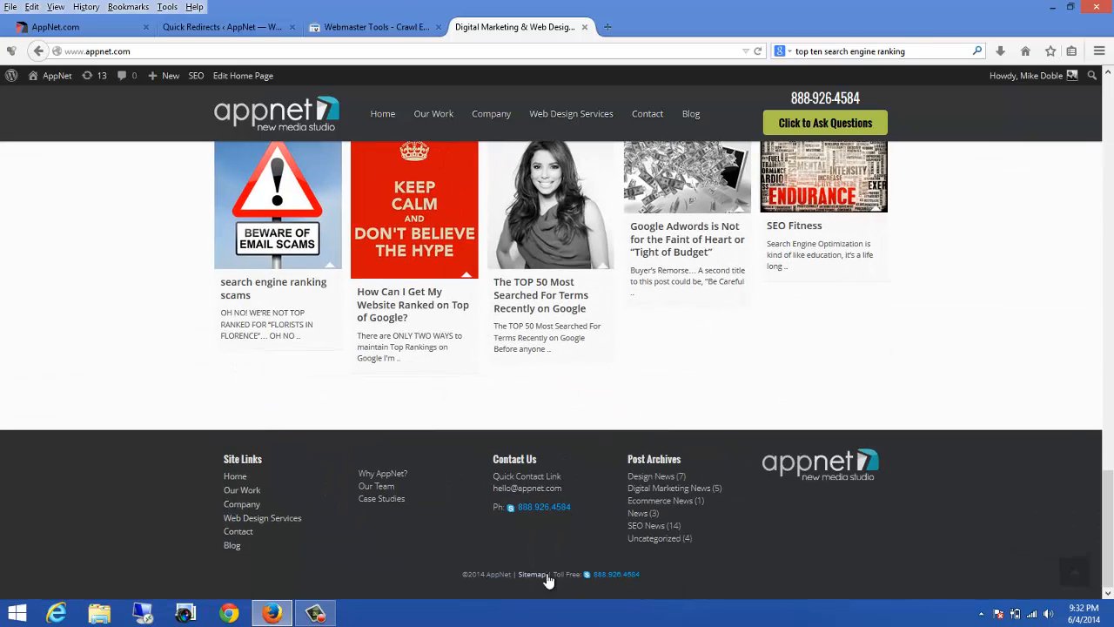
left_click(546, 576)
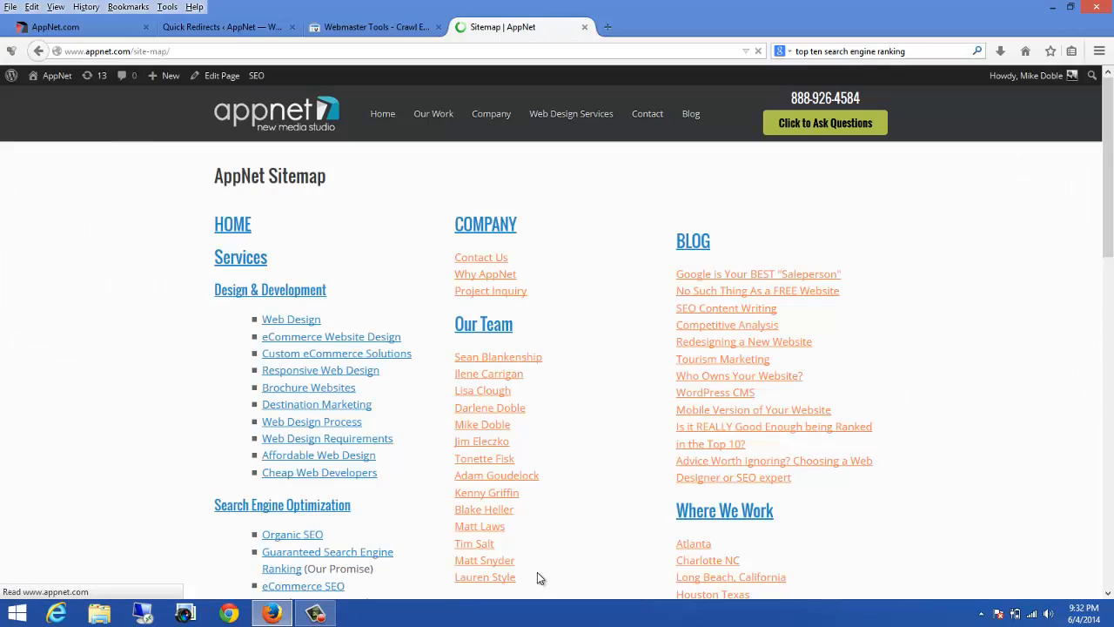
scroll(1001, 292, "down", 3)
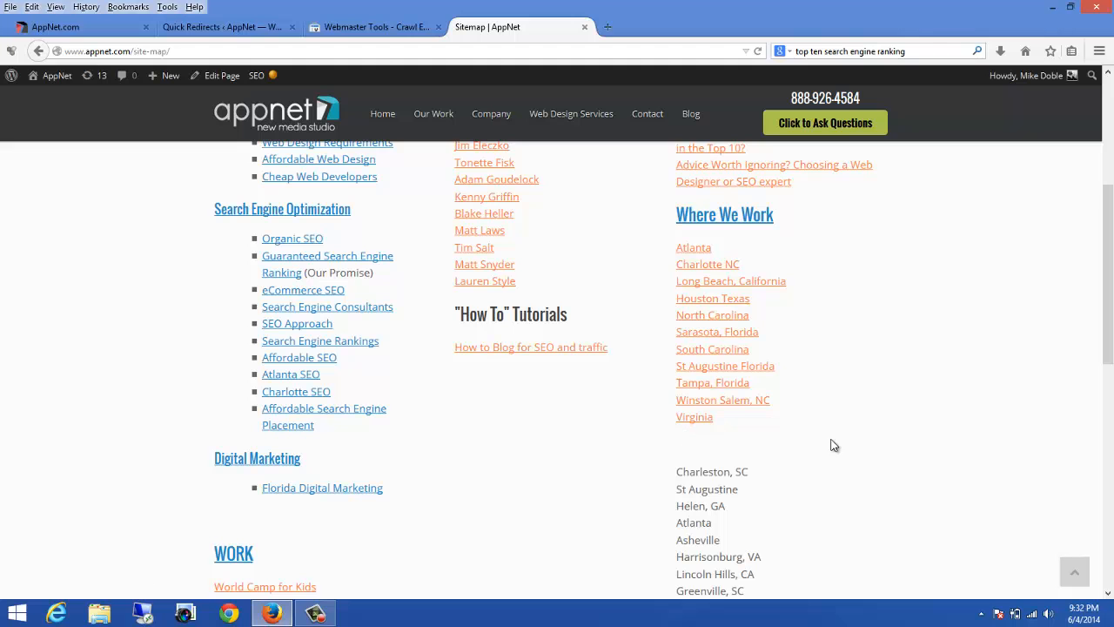
scroll(1011, 398, "down", 3)
scroll(1013, 395, "up", 3)
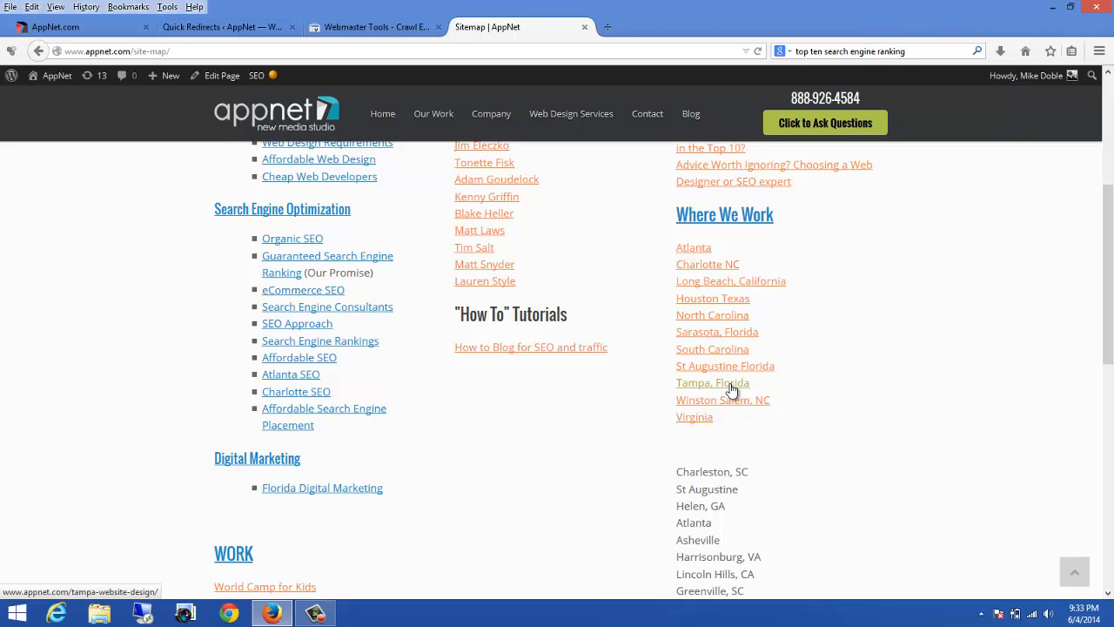
Step: Open northcarolinawebdesign.com in the sitemap tab to review the old site
left_click(240, 30)
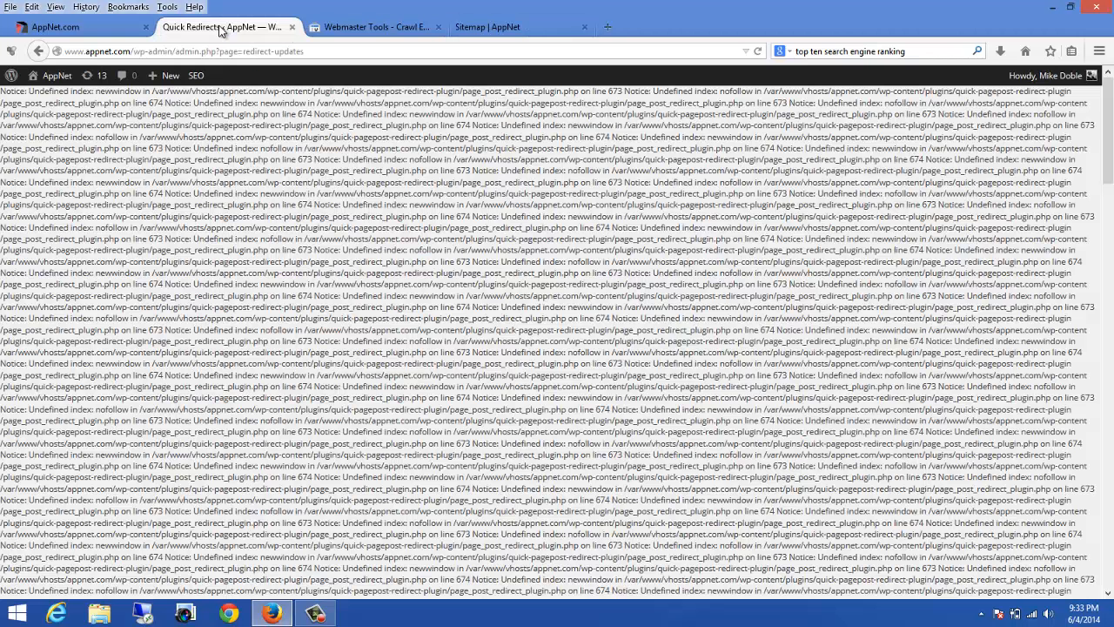
left_click(340, 27)
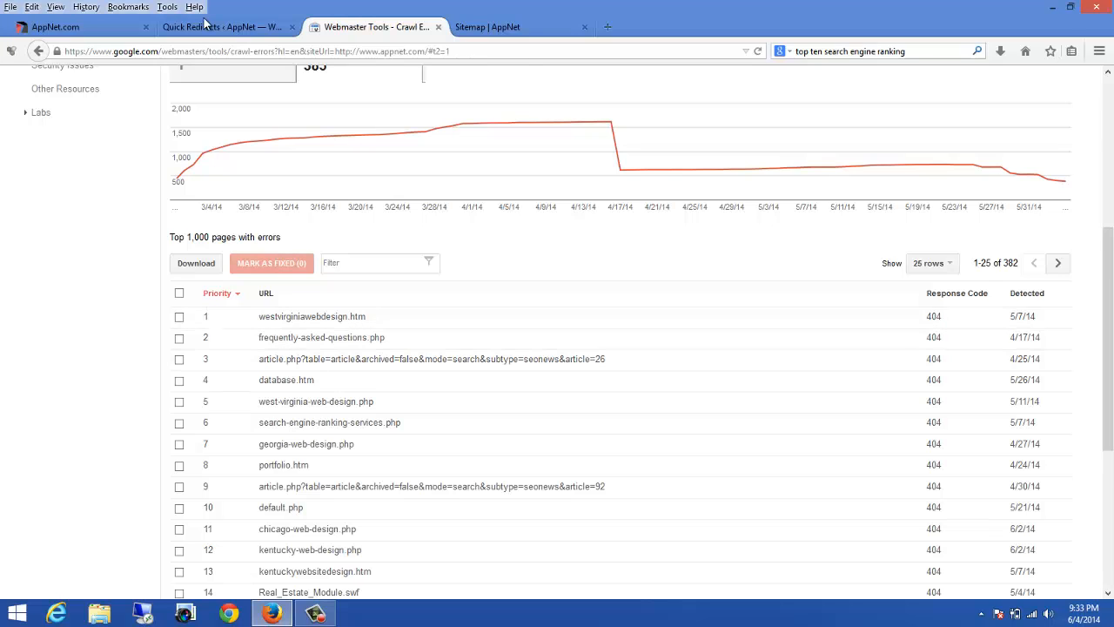
left_click(518, 30)
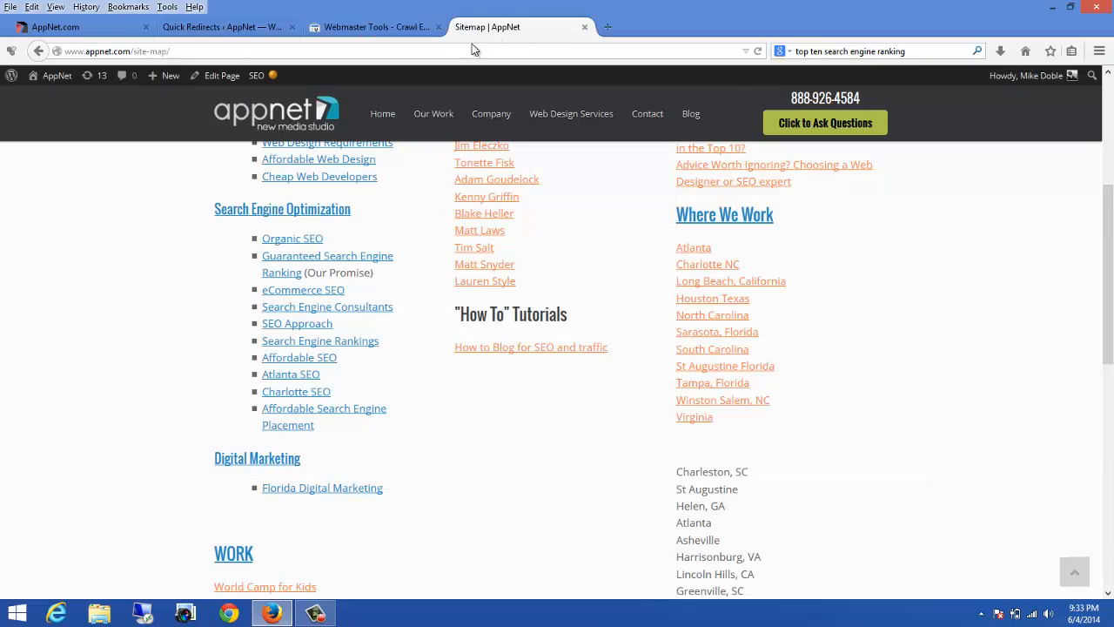
left_click(374, 49)
type("northcarolinawebdesign.com/")
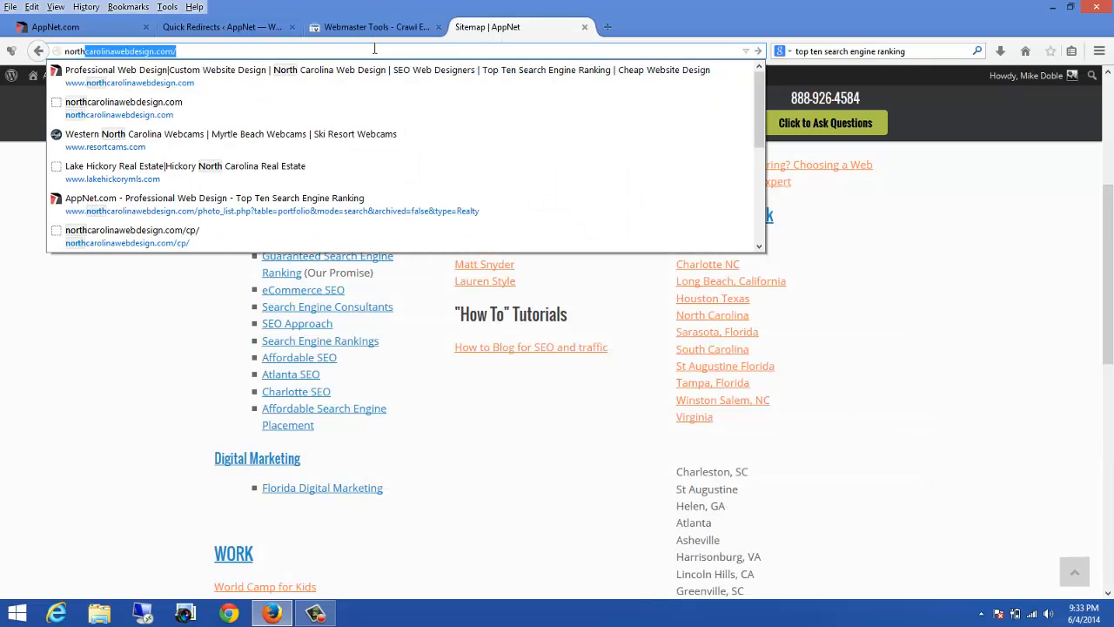
key("Return")
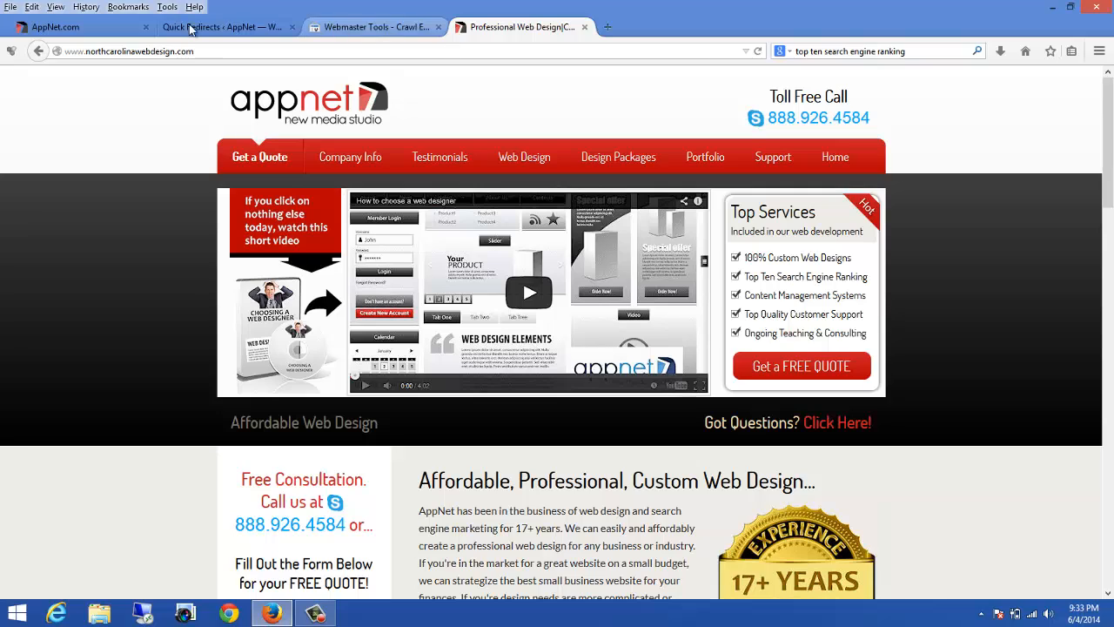
Step: Open the westvirginiawebdesign.htm Not found error and visit its URL on the site
left_click(196, 27)
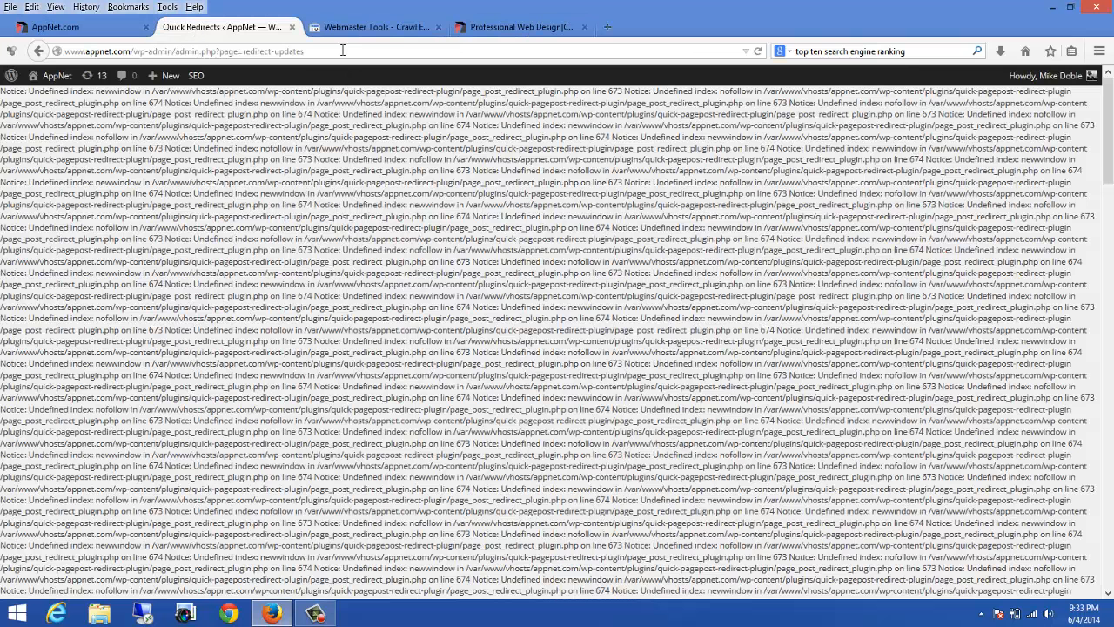
left_click(348, 27)
left_click(359, 319)
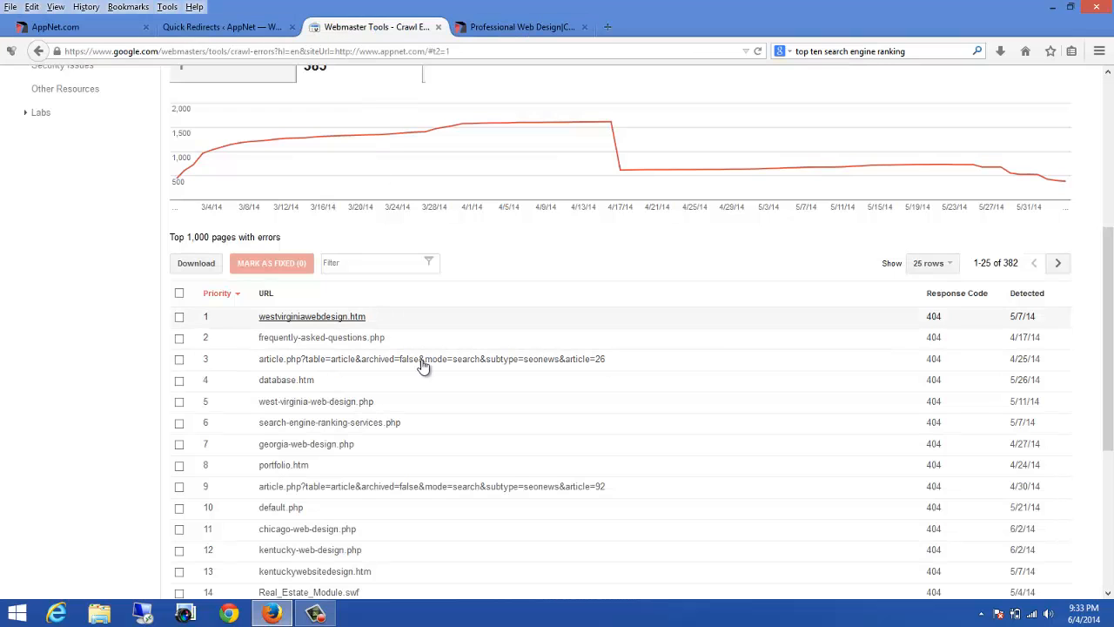
left_click(489, 214)
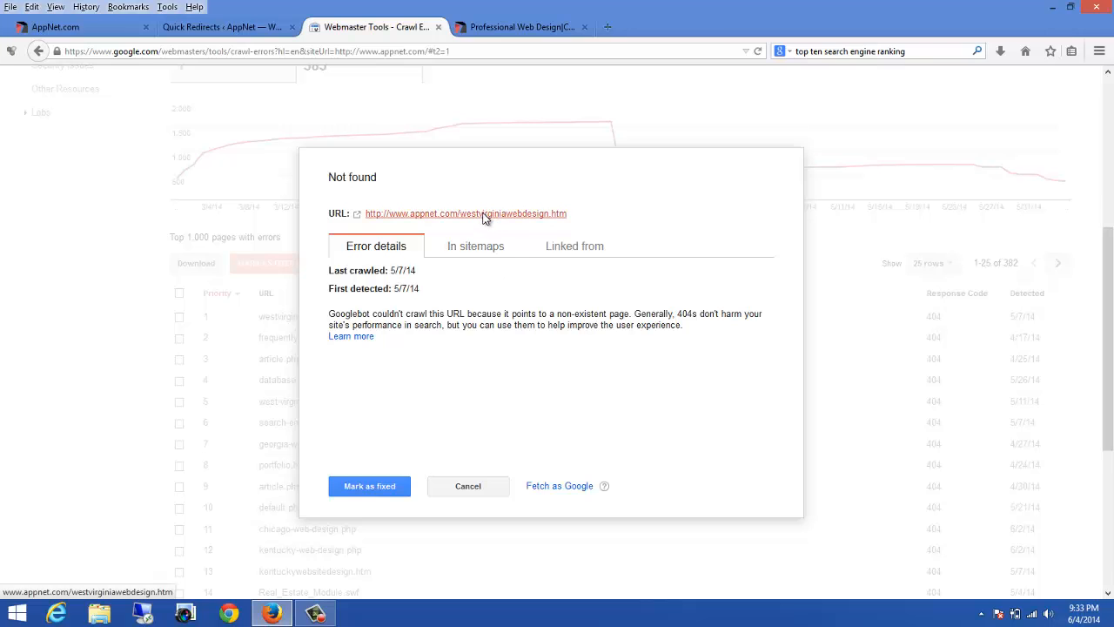
Step: Copy the westvirginiawebdesign.htm path from the not-found page's address
left_click(182, 52)
left_click(241, 51)
left_click_drag(242, 51, 135, 51)
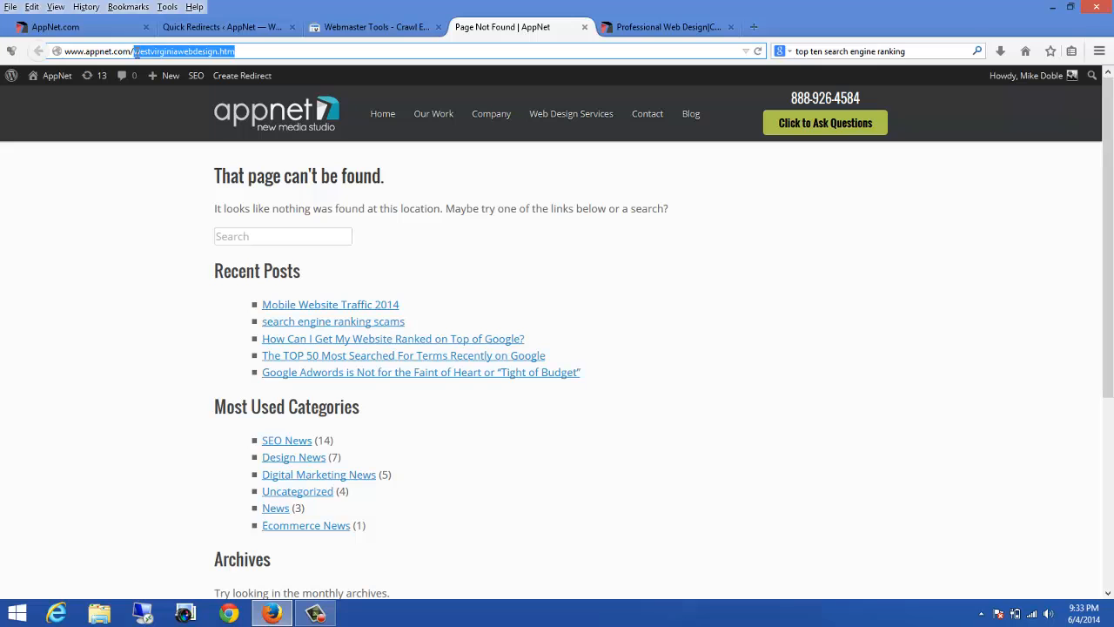
right_click(148, 51)
left_click(186, 94)
Step: In the old northcarolinawebdesign.com sitemap, open the West Virginia Web Design page
left_click(87, 28)
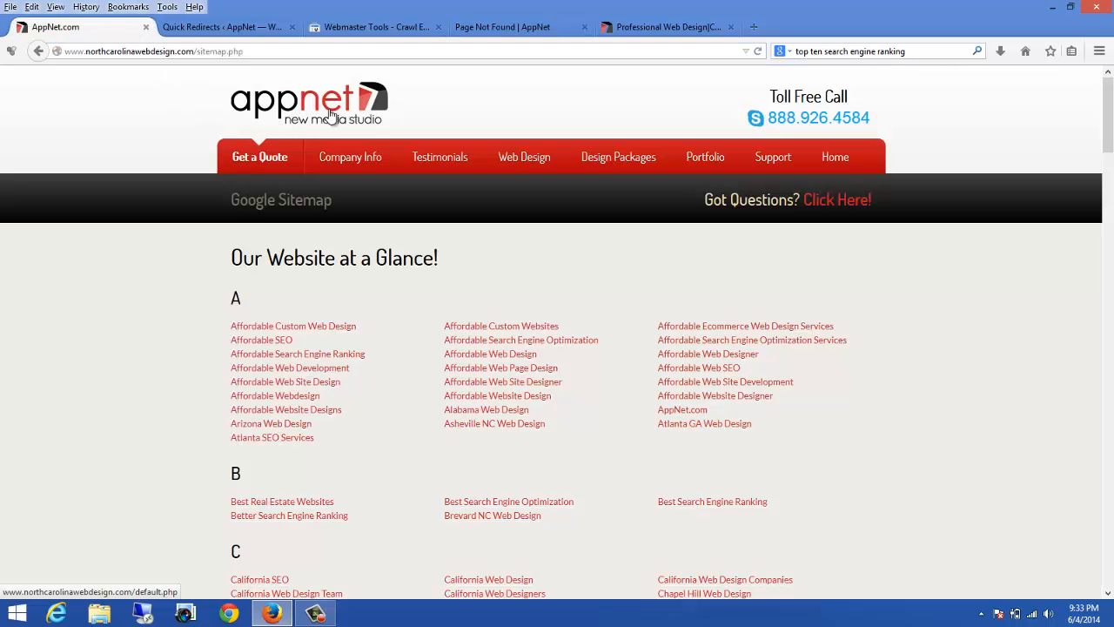
scroll(405, 184, "down", 10)
scroll(418, 182, "down", 15)
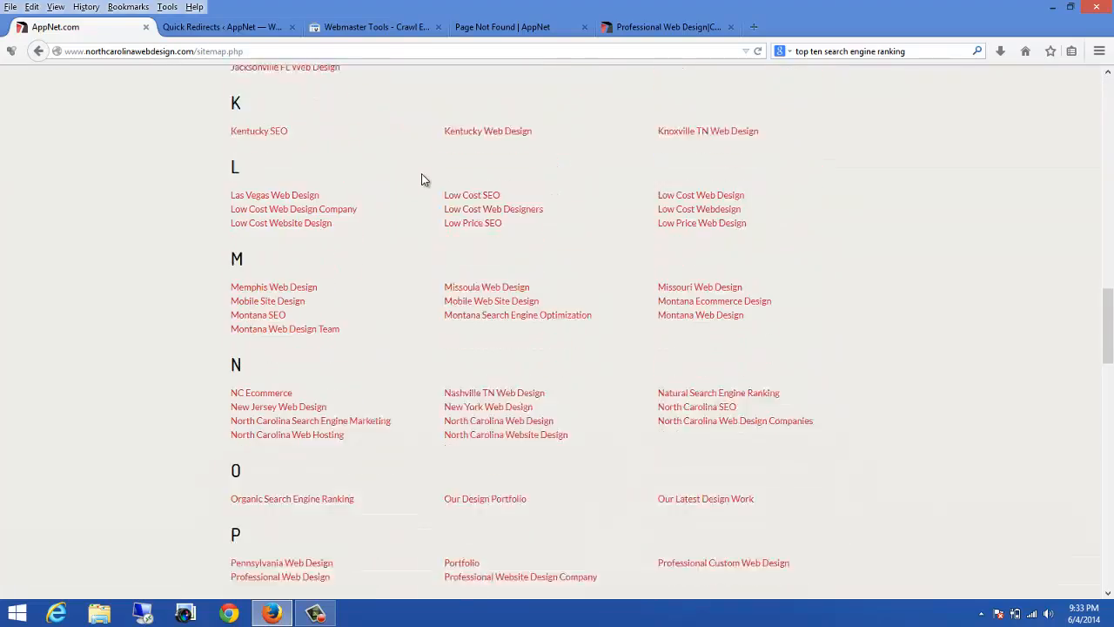
scroll(421, 182, "down", 12)
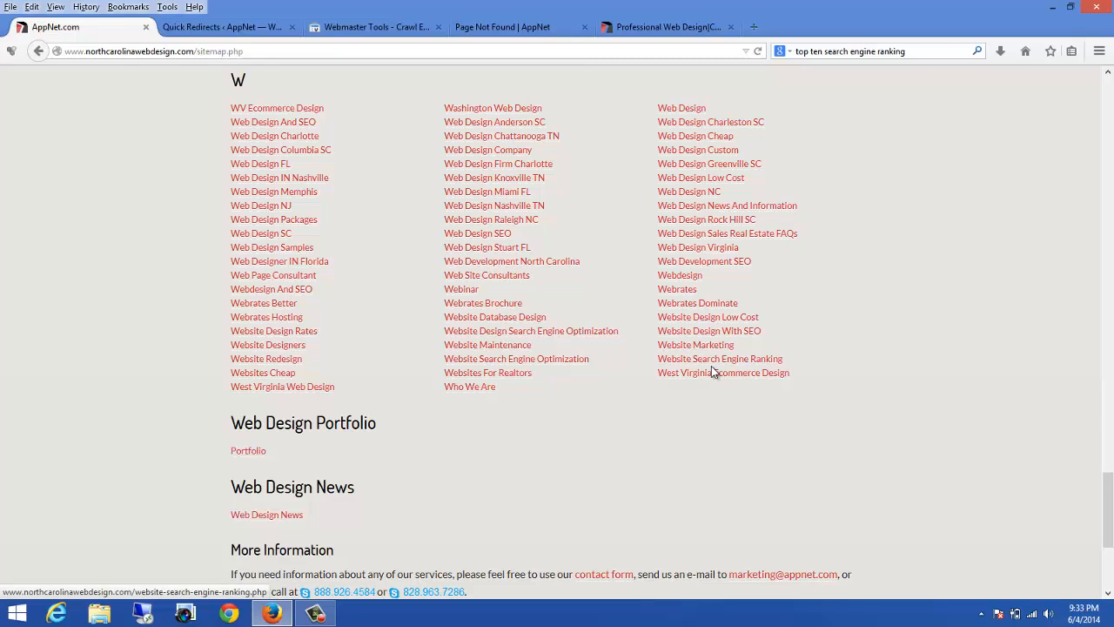
left_click(263, 387)
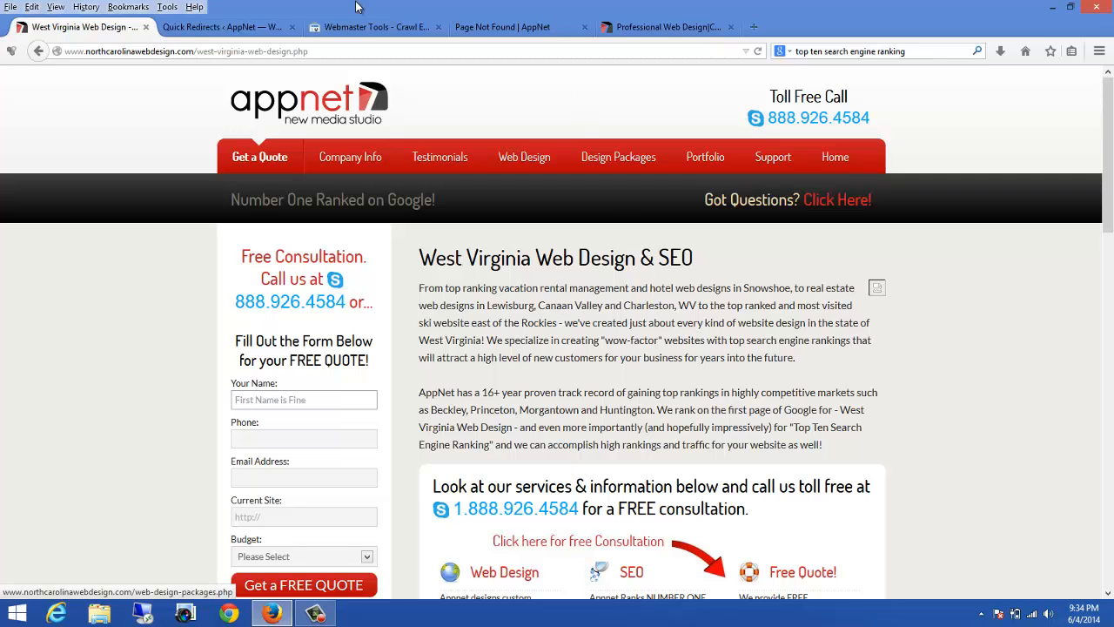
Step: Close the westvirginiawebdesign.htm error details in Webmaster Tools without marking it fixed
left_click(432, 31)
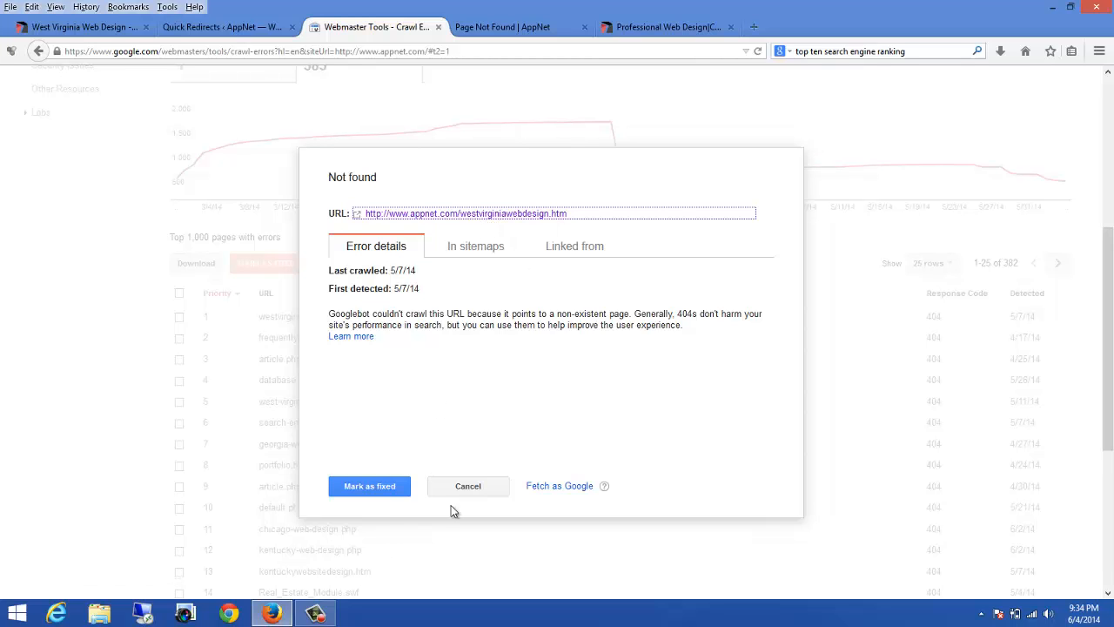
left_click(468, 486)
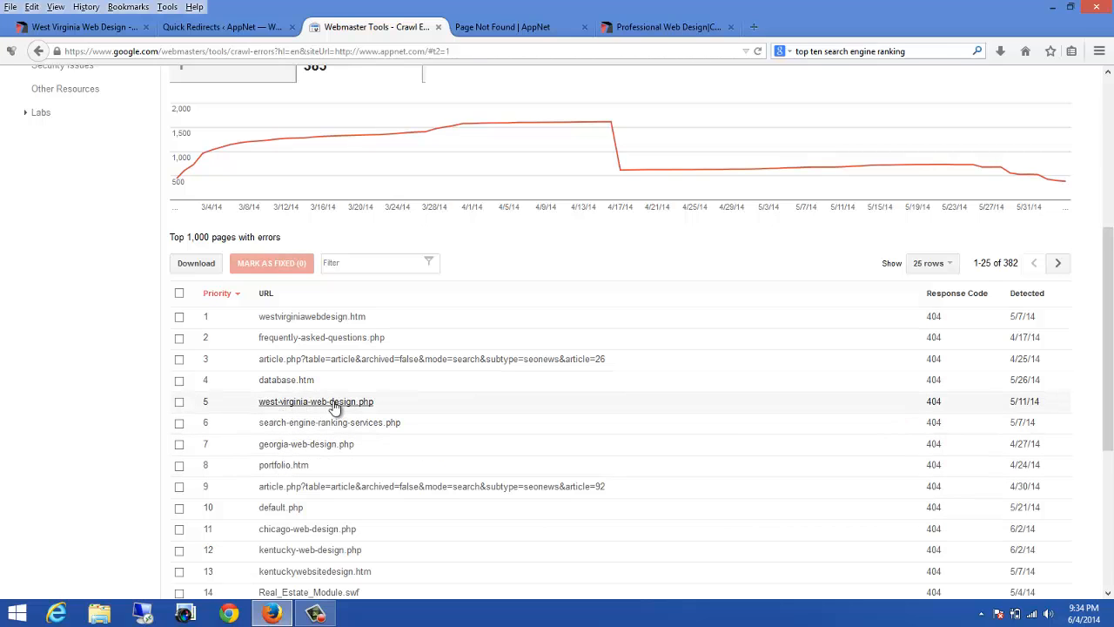
Step: Close the old site's home page tab and return to the West Virginia Web Design page
left_click(641, 28)
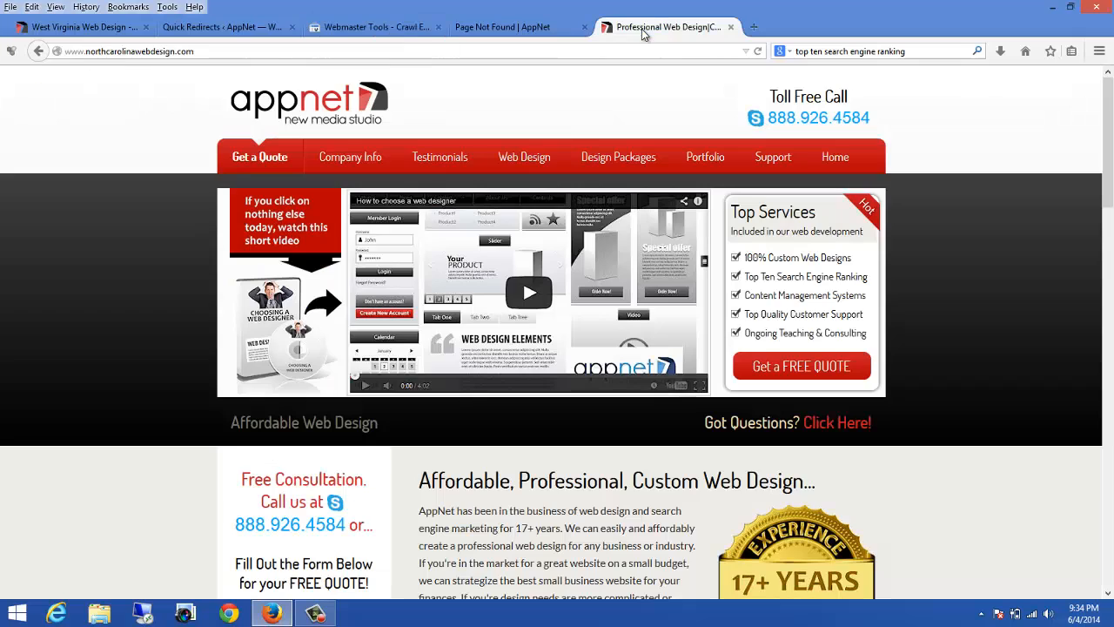
left_click(135, 28)
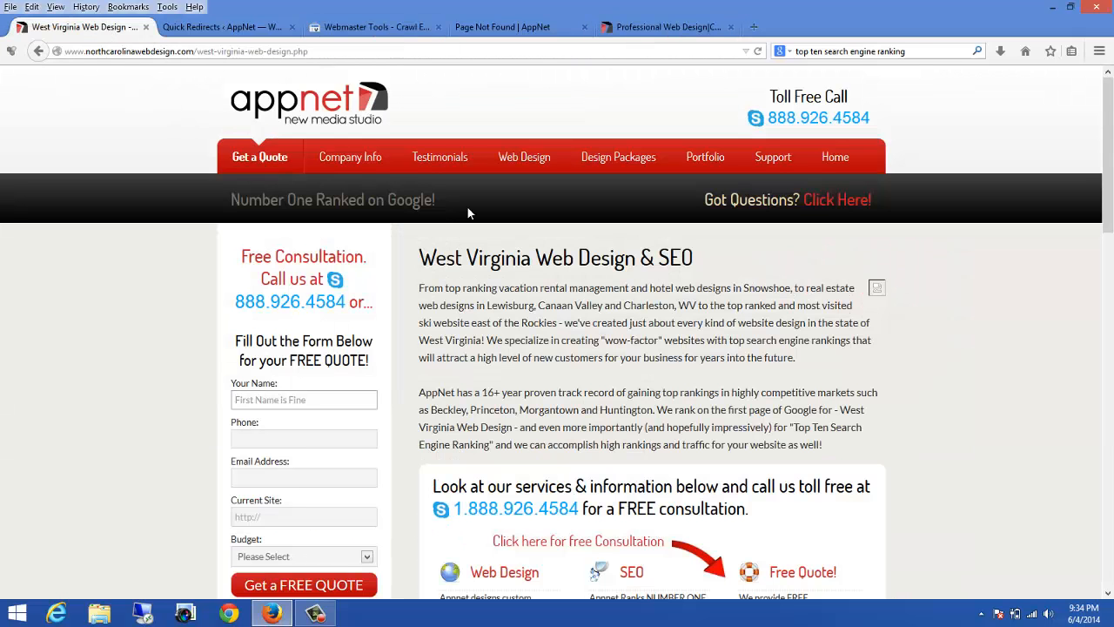
scroll(452, 174, "down", 2)
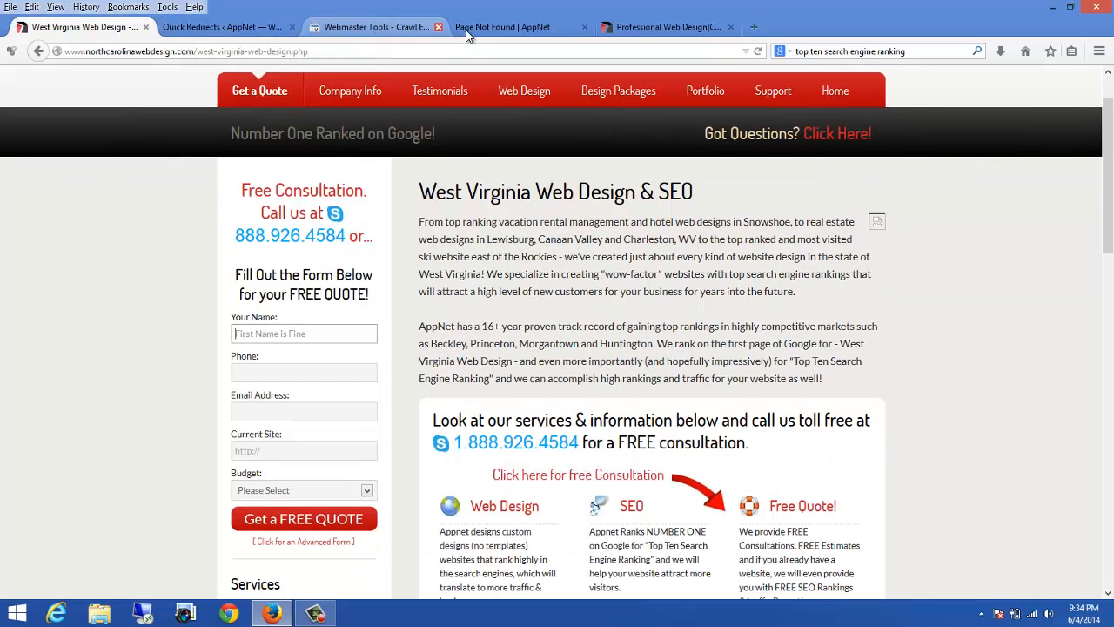
left_click(399, 31)
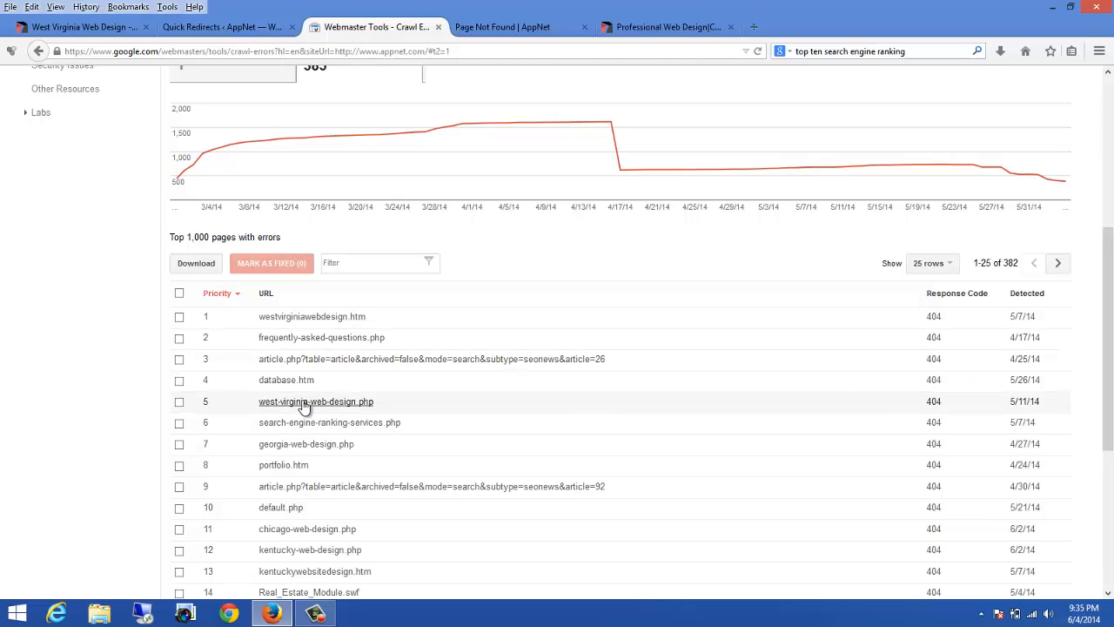
left_click(677, 26)
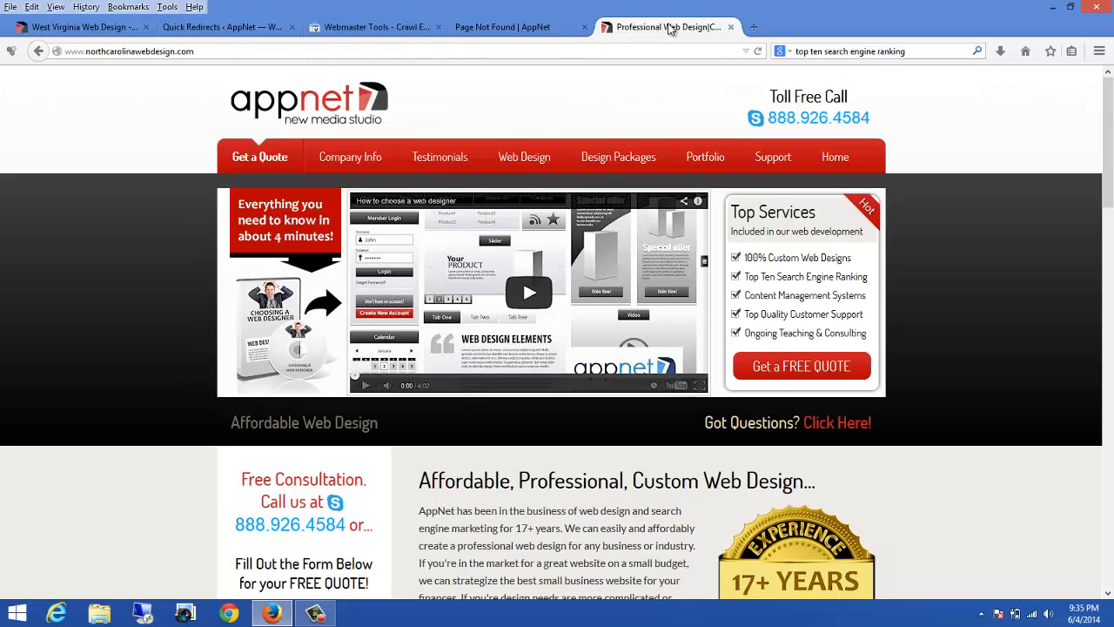
left_click(730, 27)
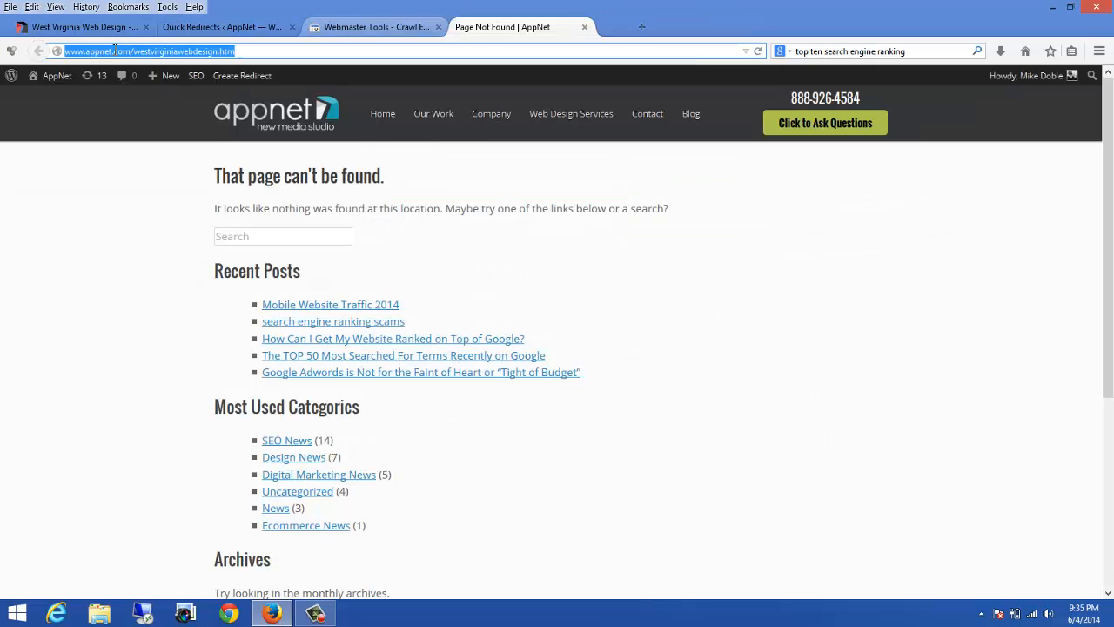
left_click(67, 29)
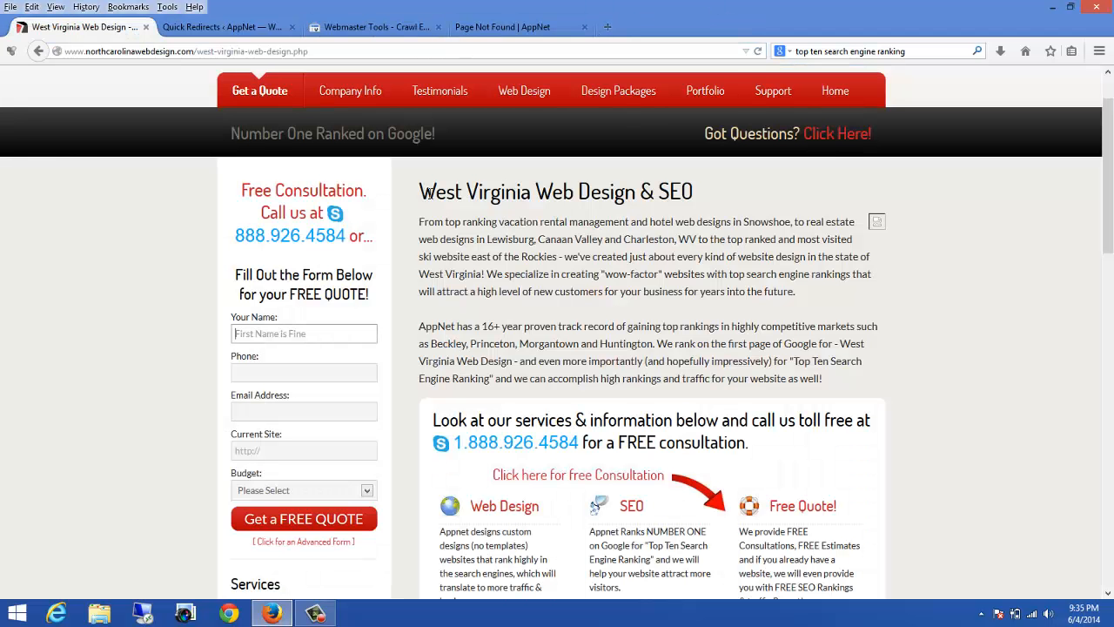
Step: Review the West Virginia page's introductory text and its list of sample websites
left_click_drag(420, 187, 836, 377)
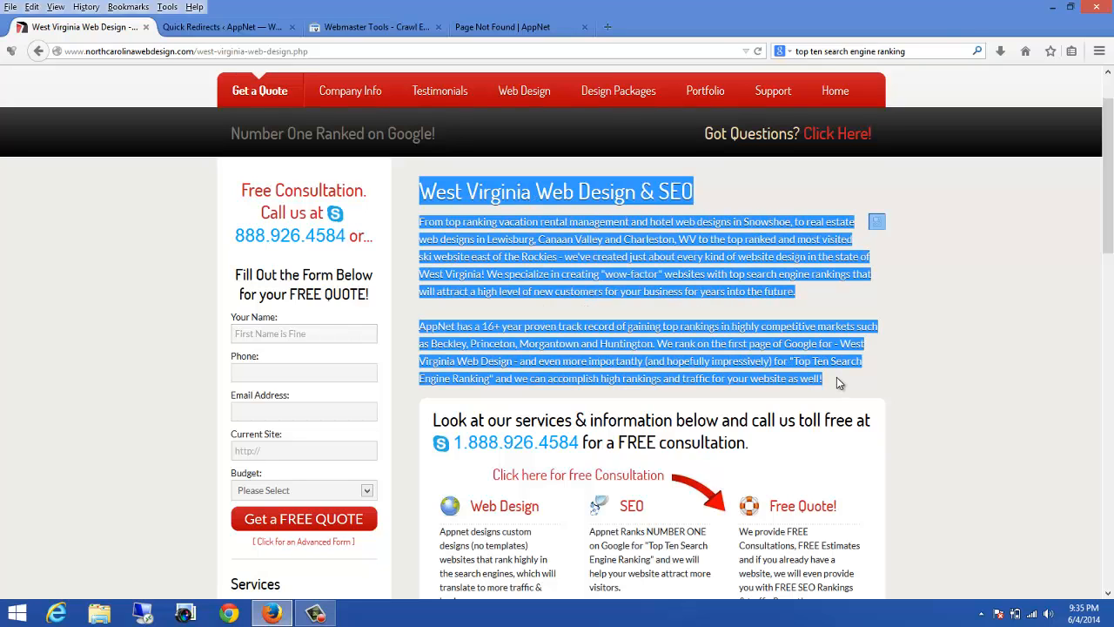
scroll(828, 397, "down", 3)
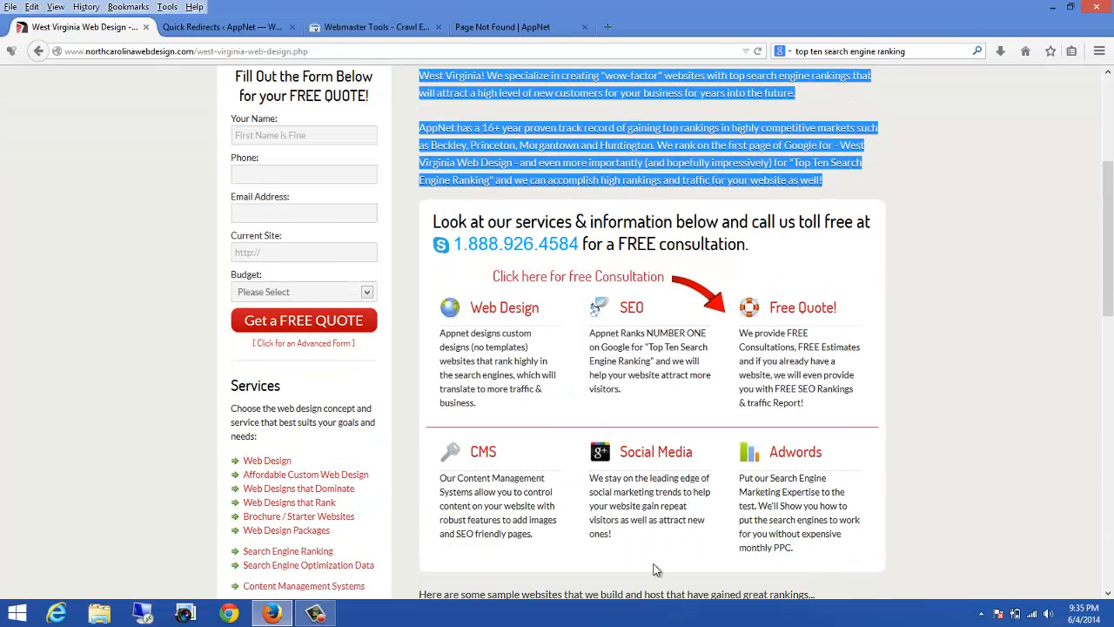
scroll(710, 322, "down", 1)
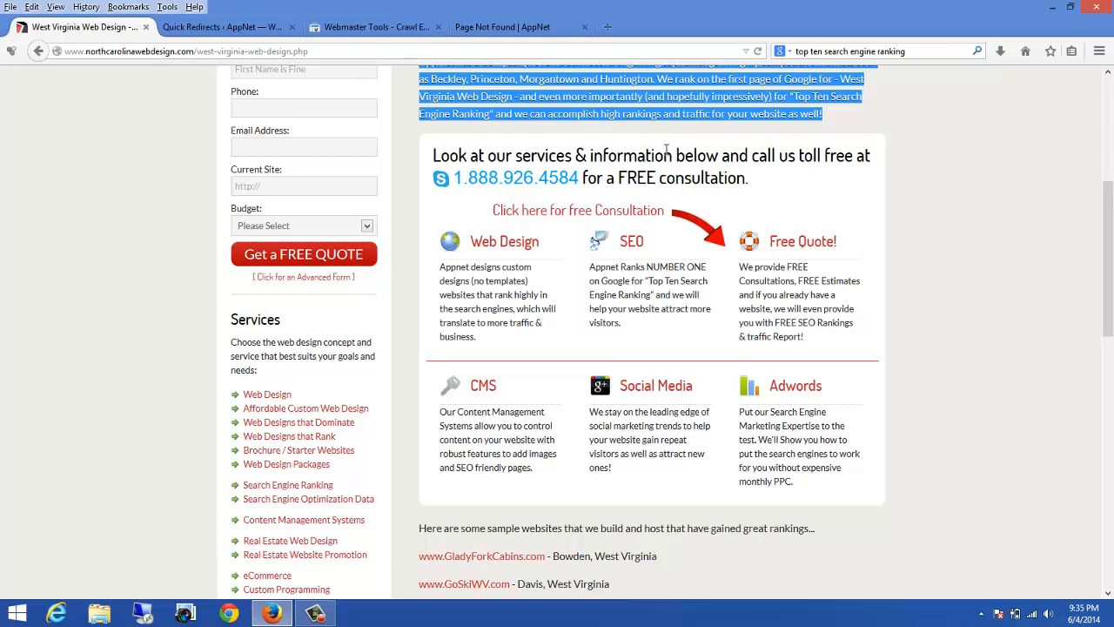
scroll(667, 152, "up", 3)
scroll(734, 203, "down", 2)
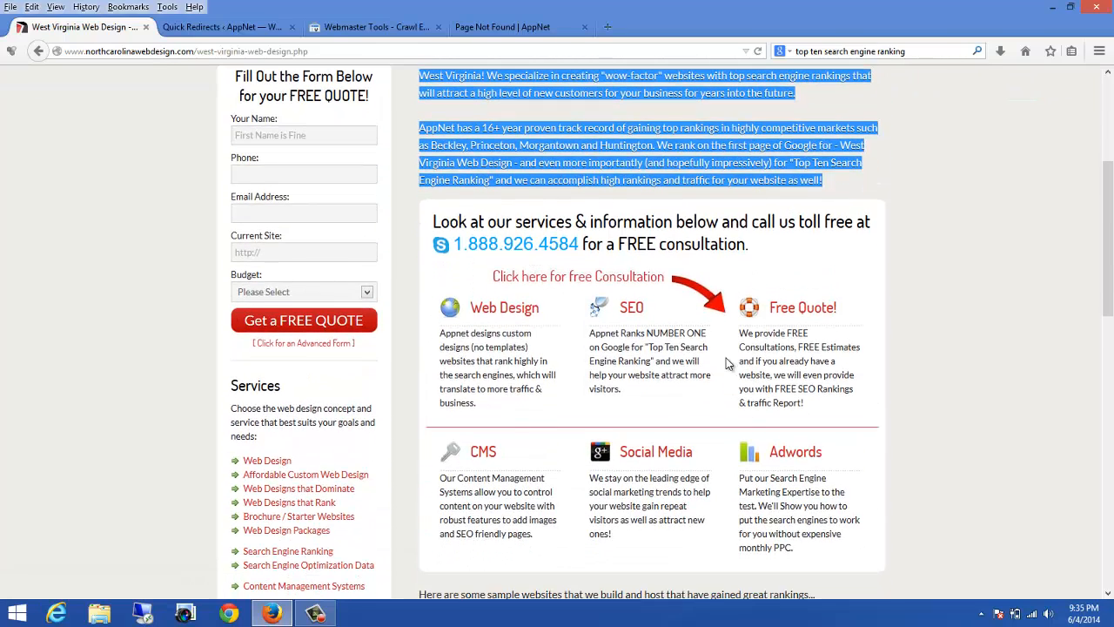
left_click(585, 128)
scroll(597, 172, "up", 2)
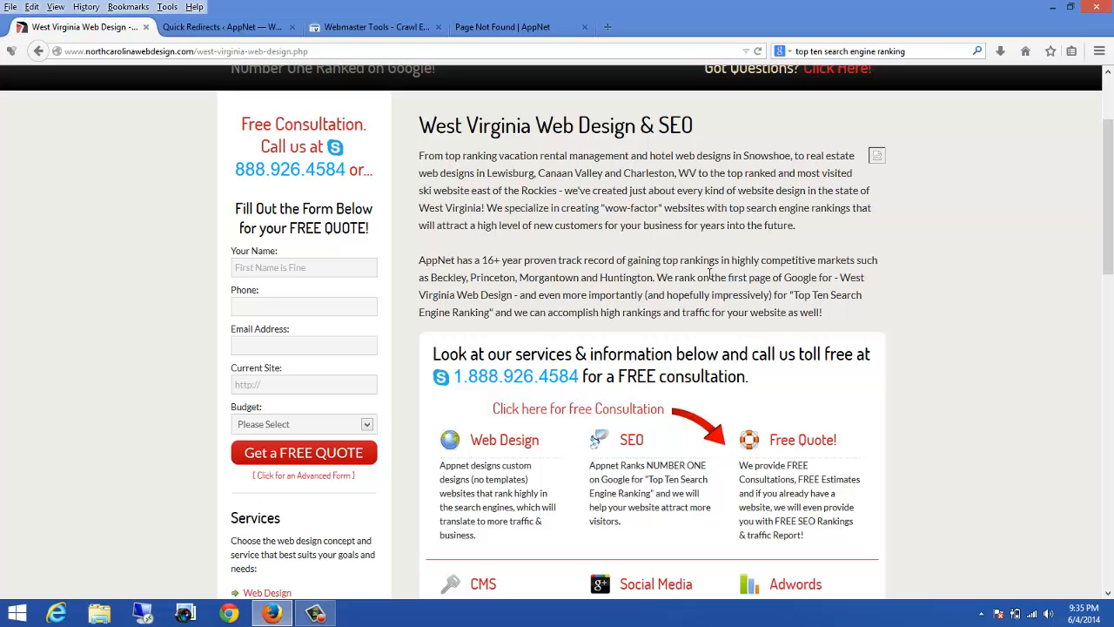
left_click_drag(827, 314, 420, 125)
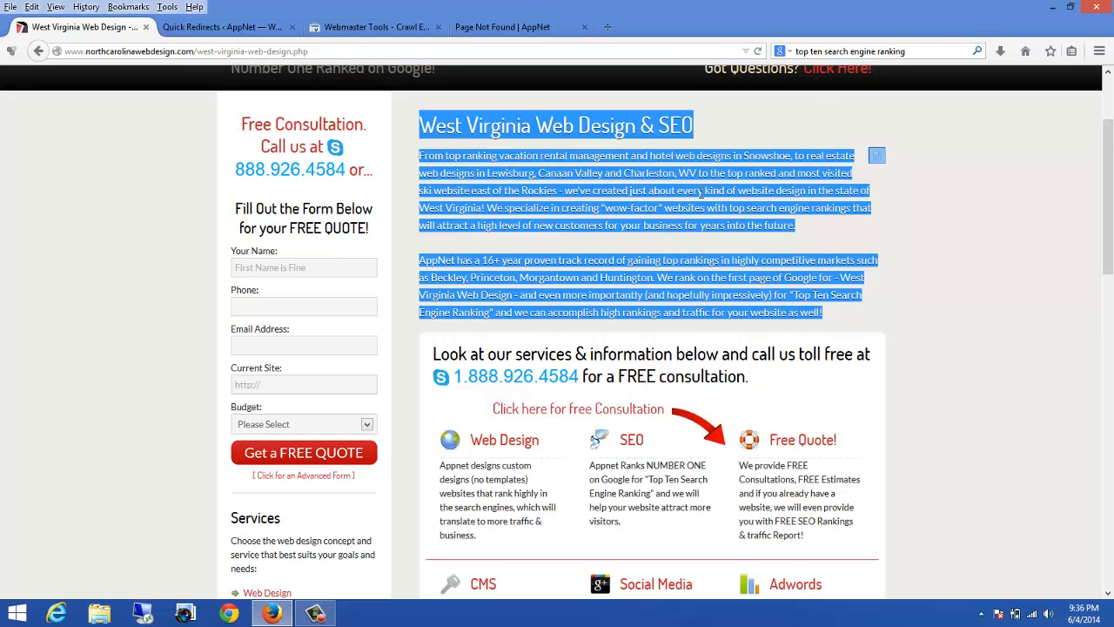
scroll(702, 191, "down", 5)
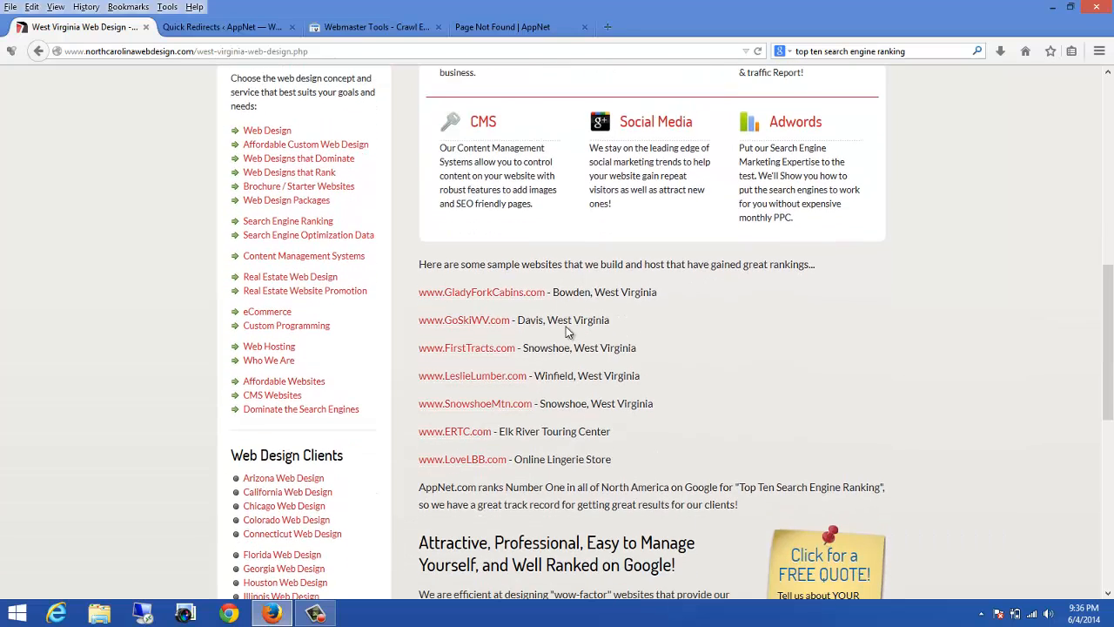
left_click_drag(447, 263, 554, 386)
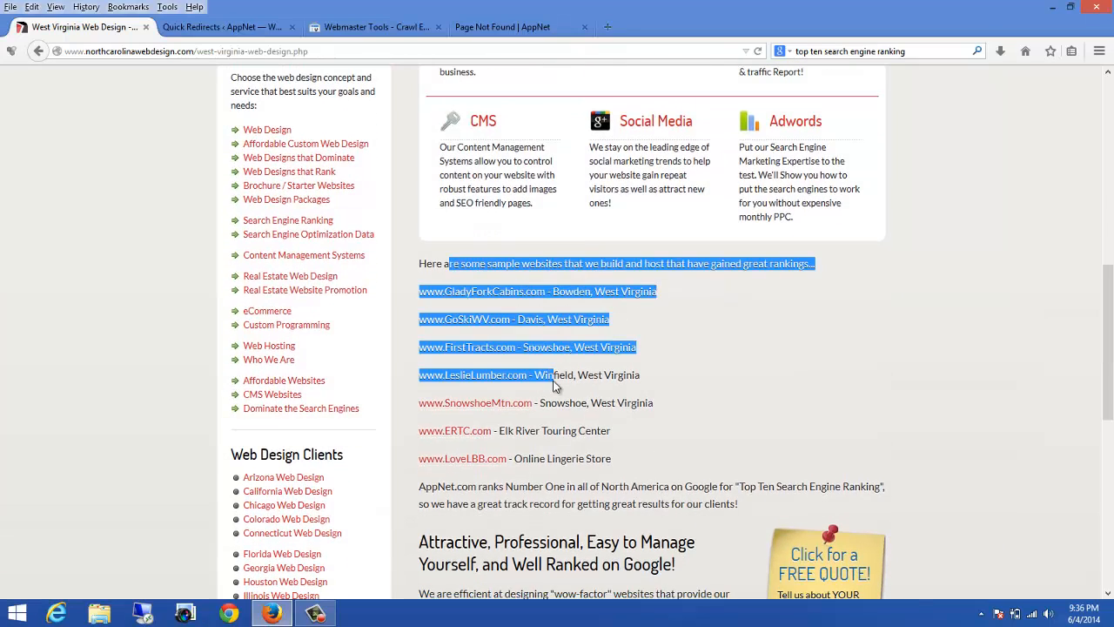
left_click(735, 383)
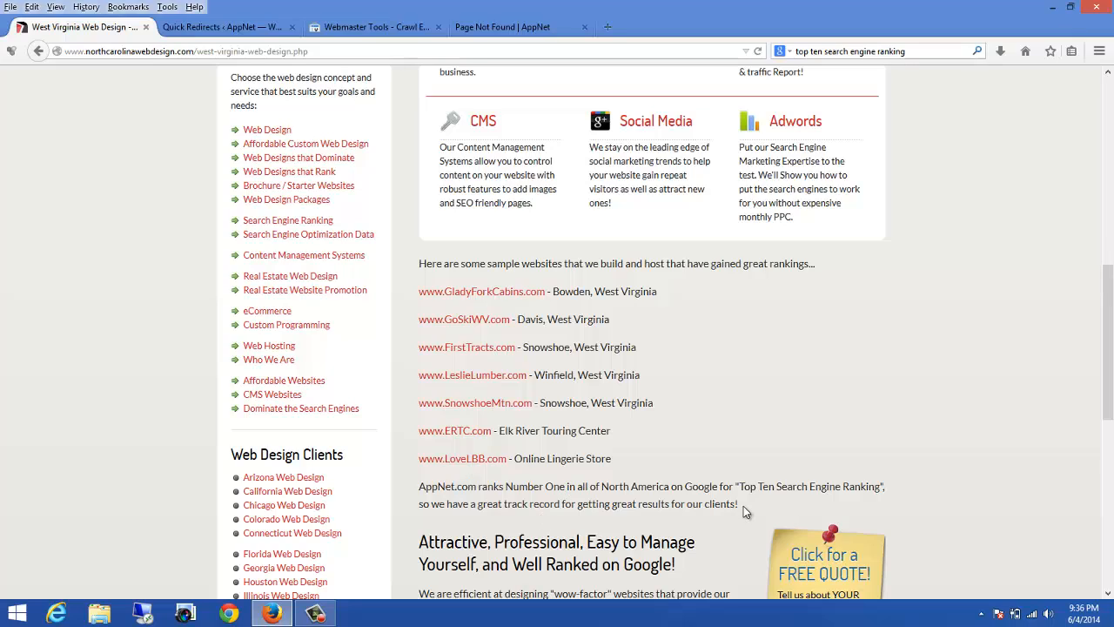
Step: Copy the West Virginia Web Design & SEO heading together with its two introductory paragraphs
scroll(743, 506, "up", 4)
scroll(737, 455, "up", 3)
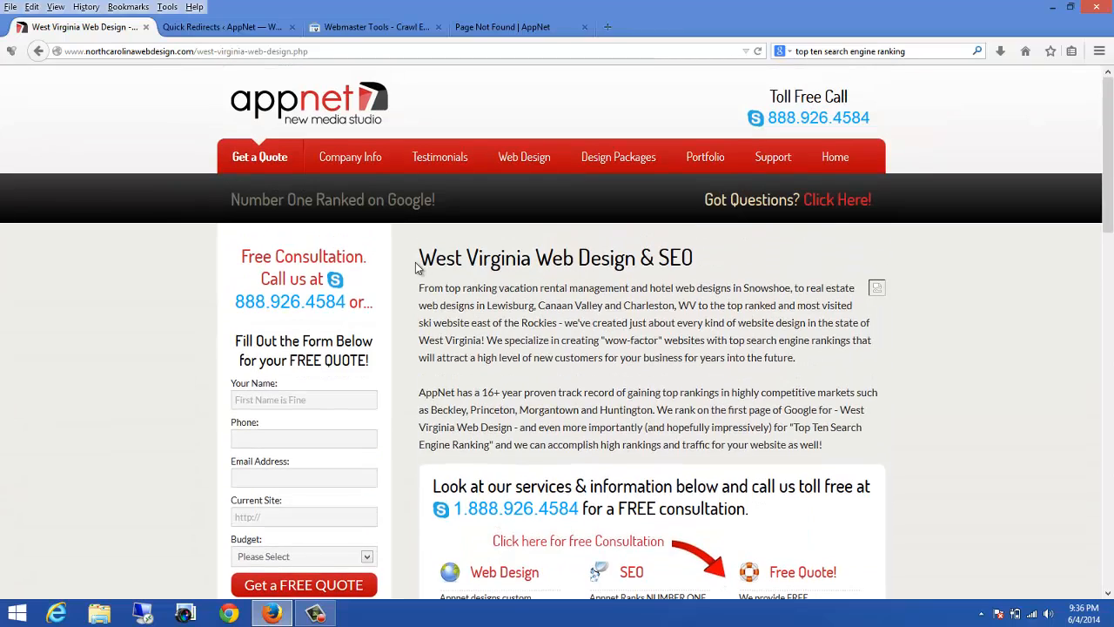
left_click_drag(421, 259, 520, 281)
left_click(516, 271)
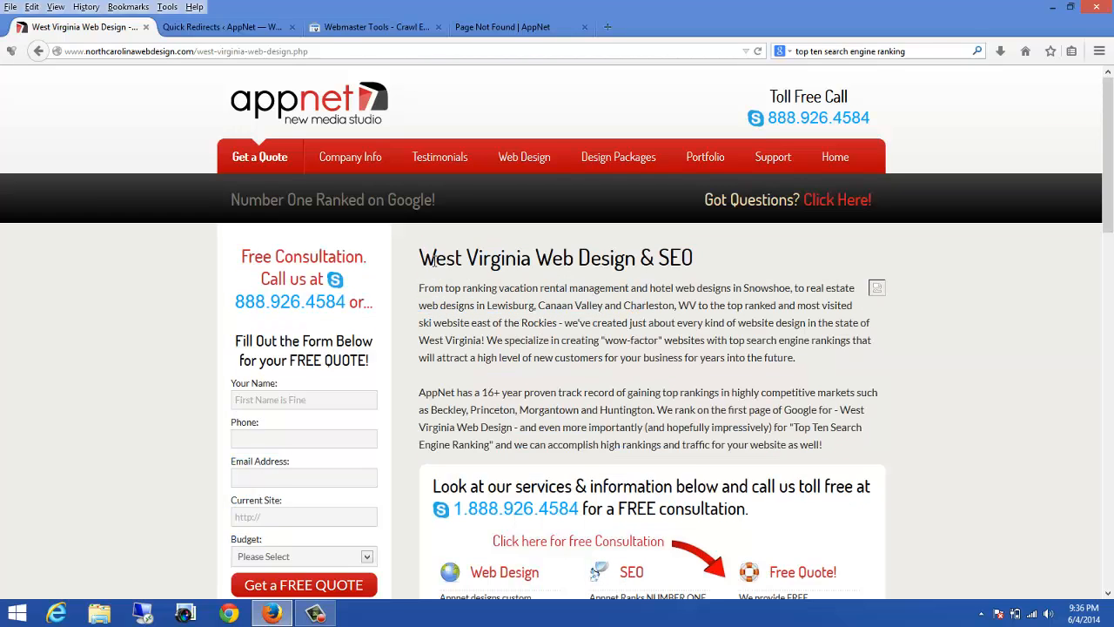
left_click_drag(421, 259, 695, 268)
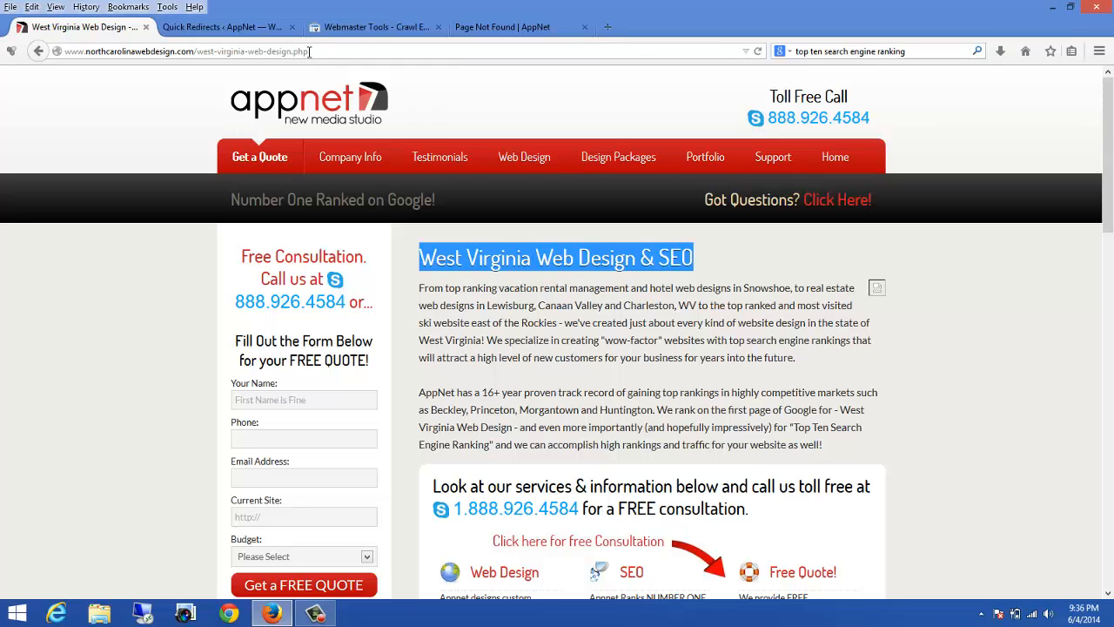
left_click_drag(309, 52, 199, 49)
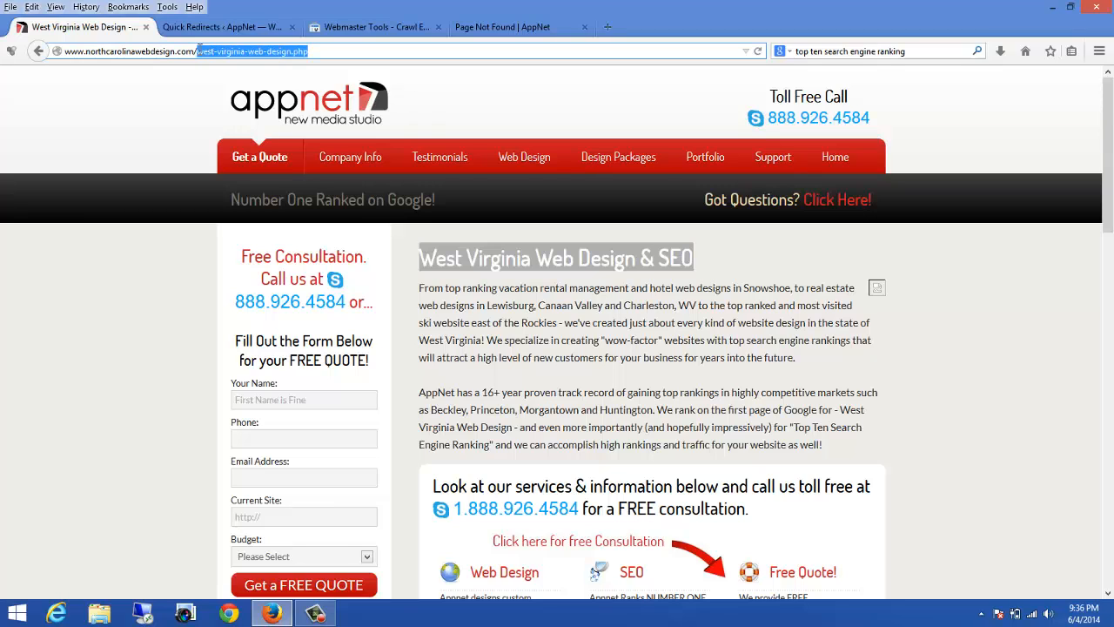
left_click(500, 256)
left_click_drag(458, 257, 834, 443)
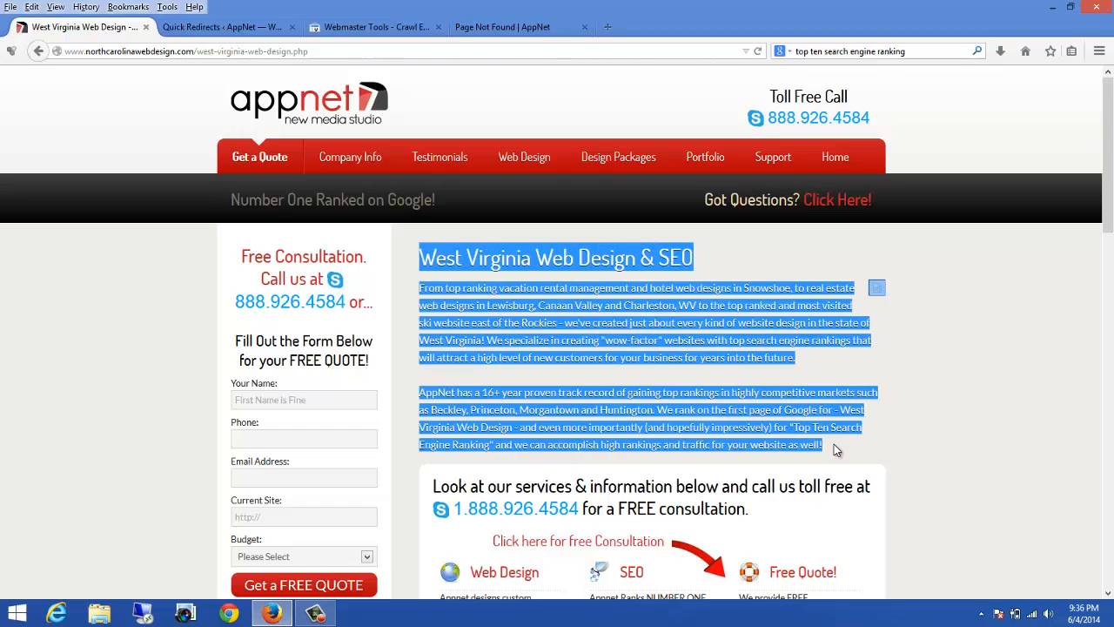
right_click(620, 344)
left_click(658, 357)
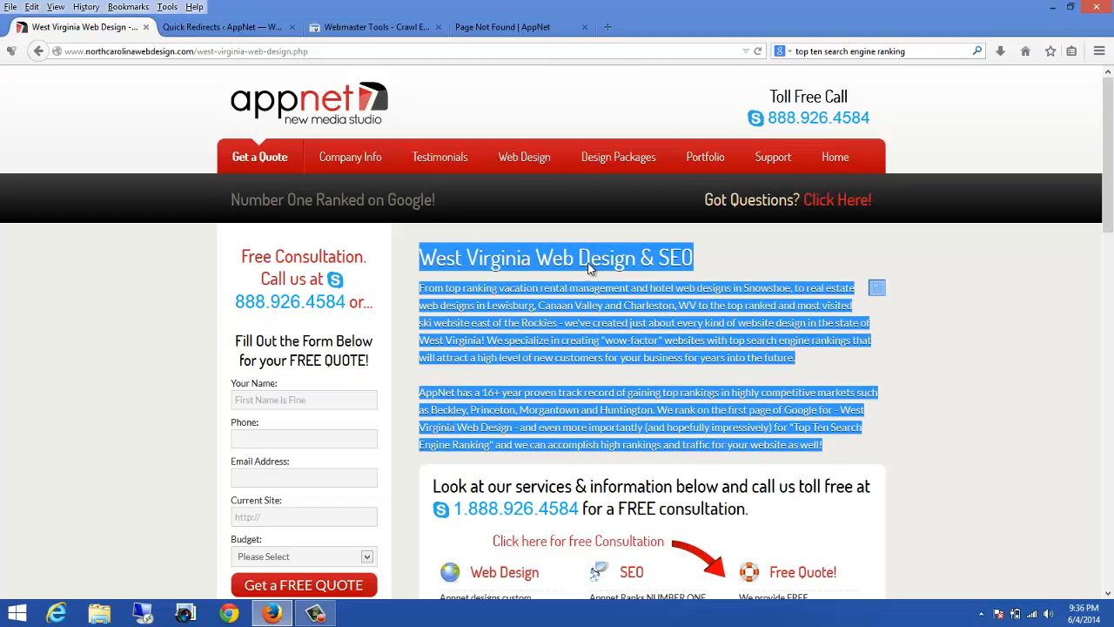
Step: Leave the Quick 301 Redirects page and start adding a new WordPress page
left_click(220, 28)
scroll(196, 229, "down", 5)
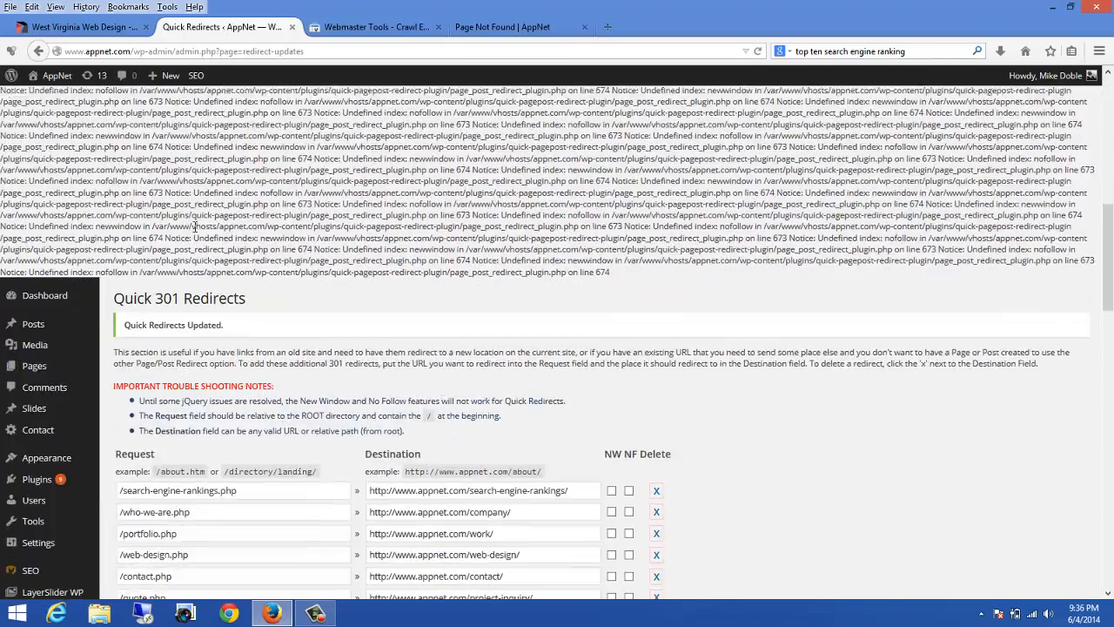
scroll(196, 228, "down", 2)
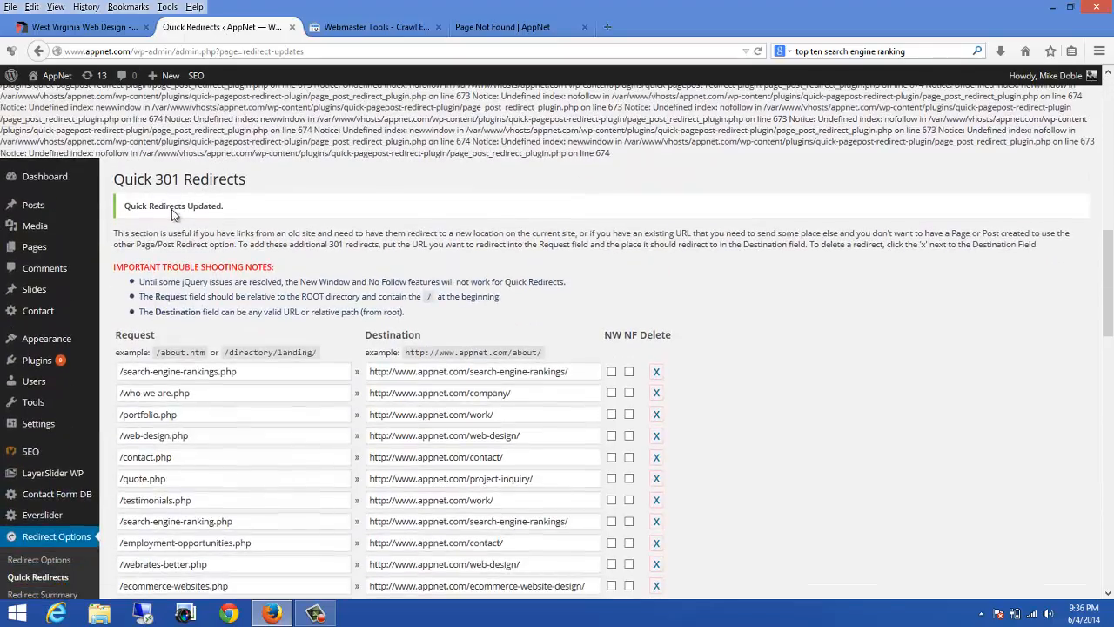
mouse_move(42, 248)
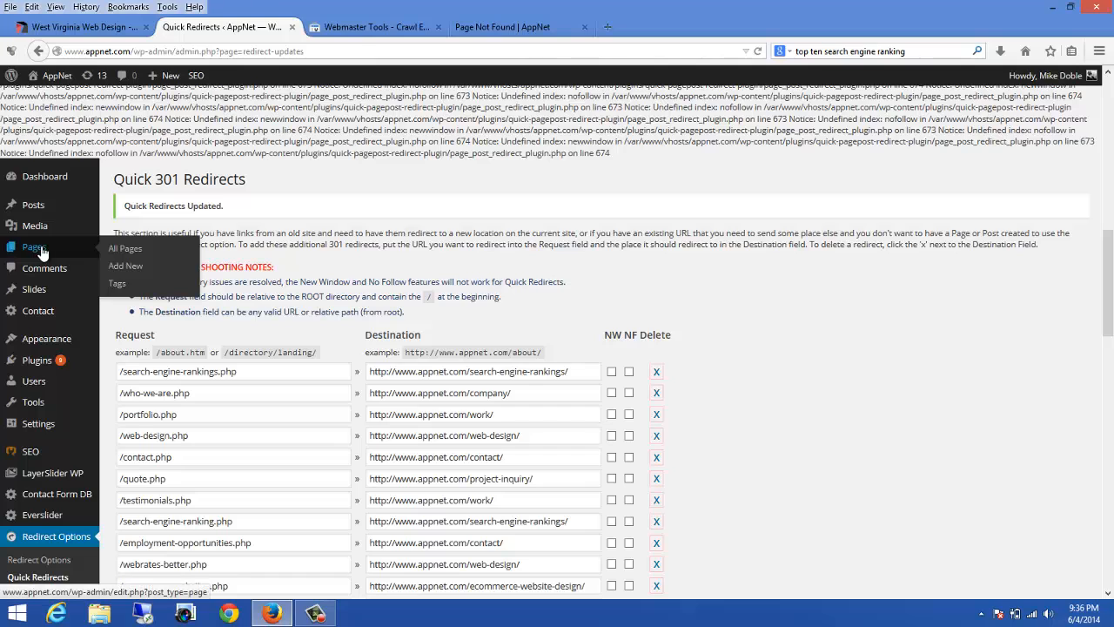
left_click(144, 273)
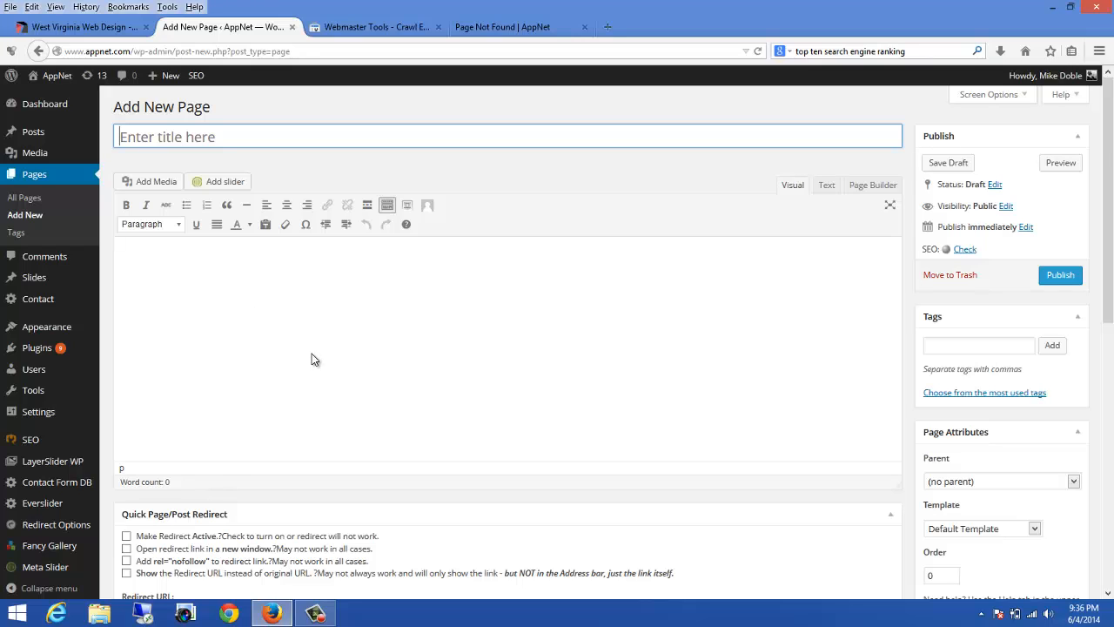
Step: Add a Visual Editor widget in the Page Builder and paste the copied heading and introductory paragraphs into it
left_click(873, 188)
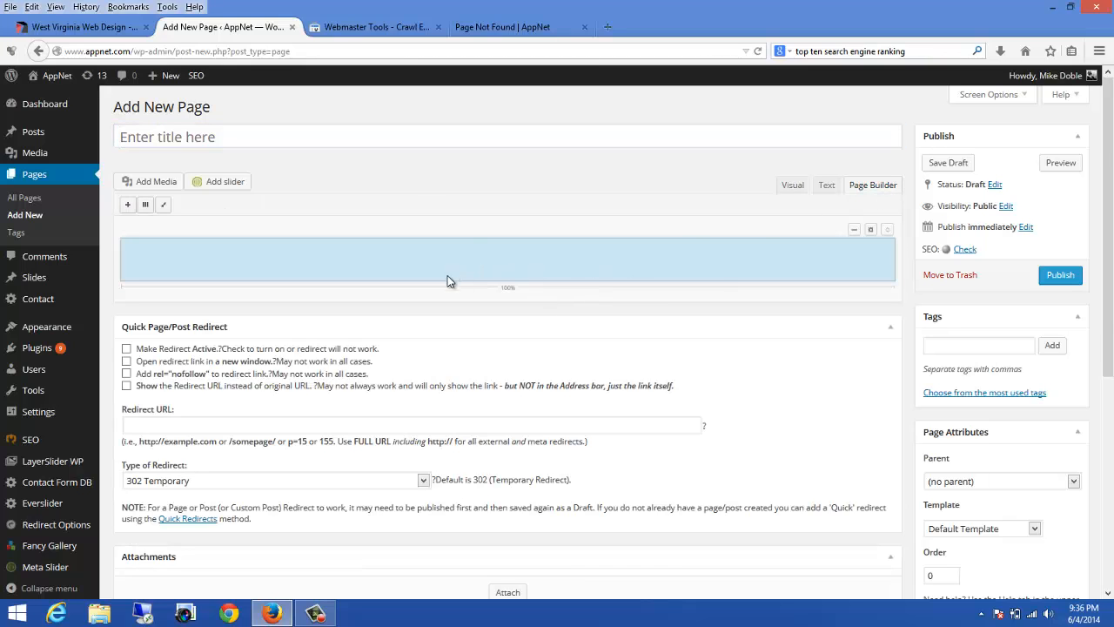
left_click(126, 204)
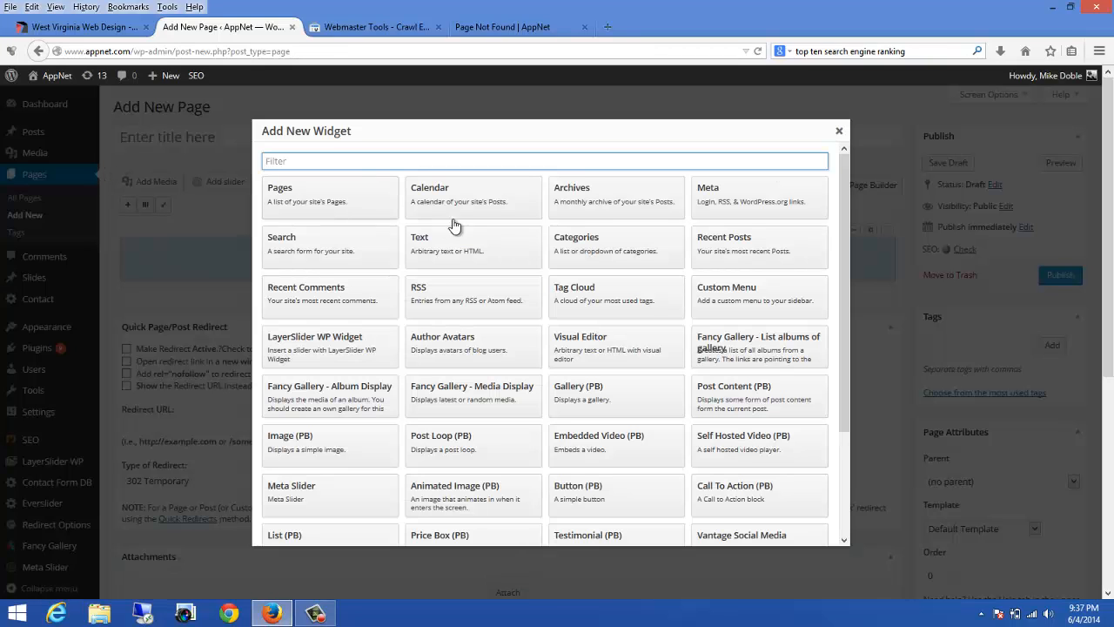
left_click(584, 345)
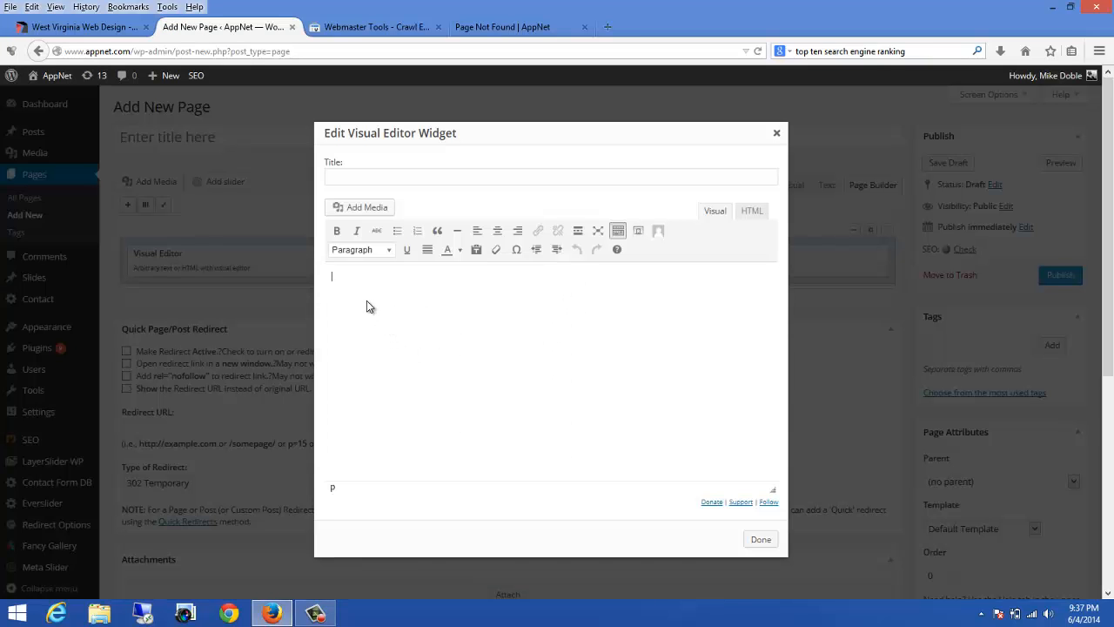
right_click(366, 301)
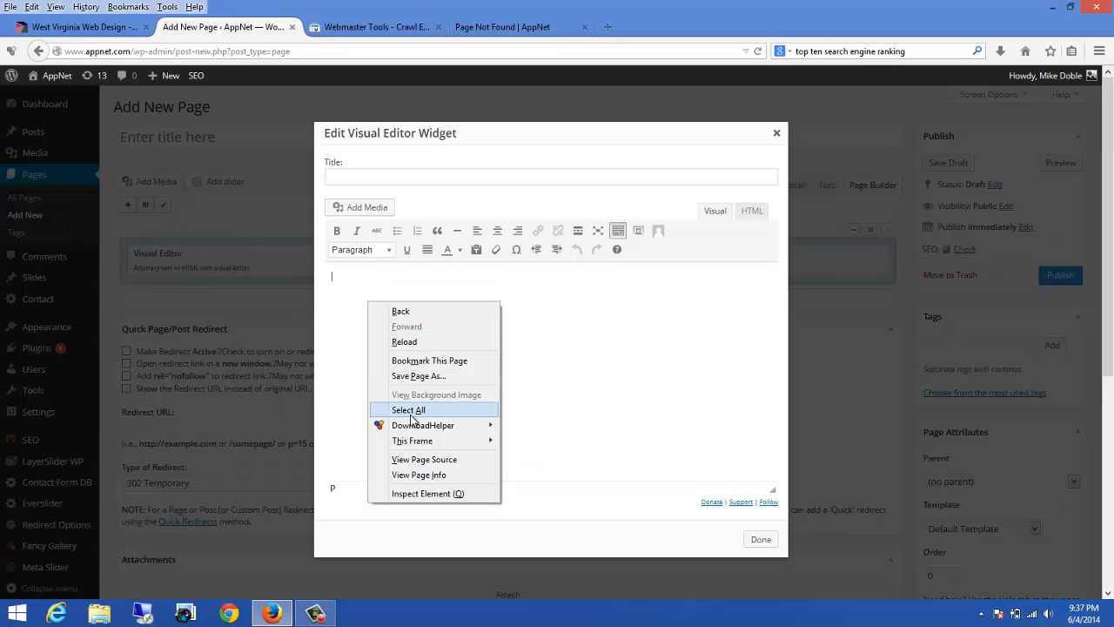
left_click(356, 292)
right_click(354, 290)
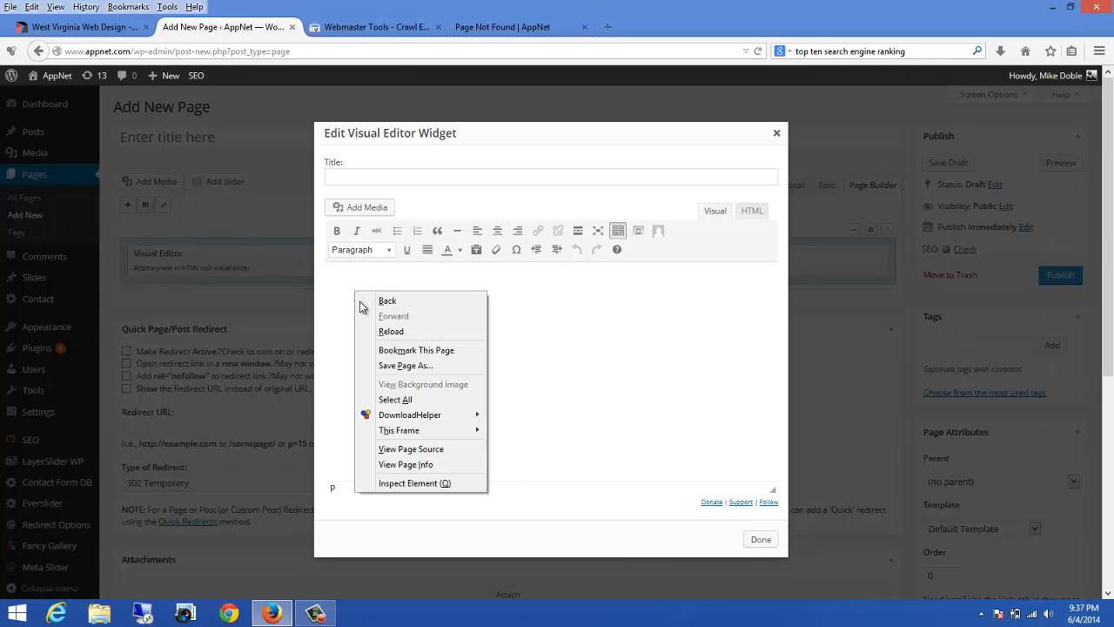
left_click(613, 333)
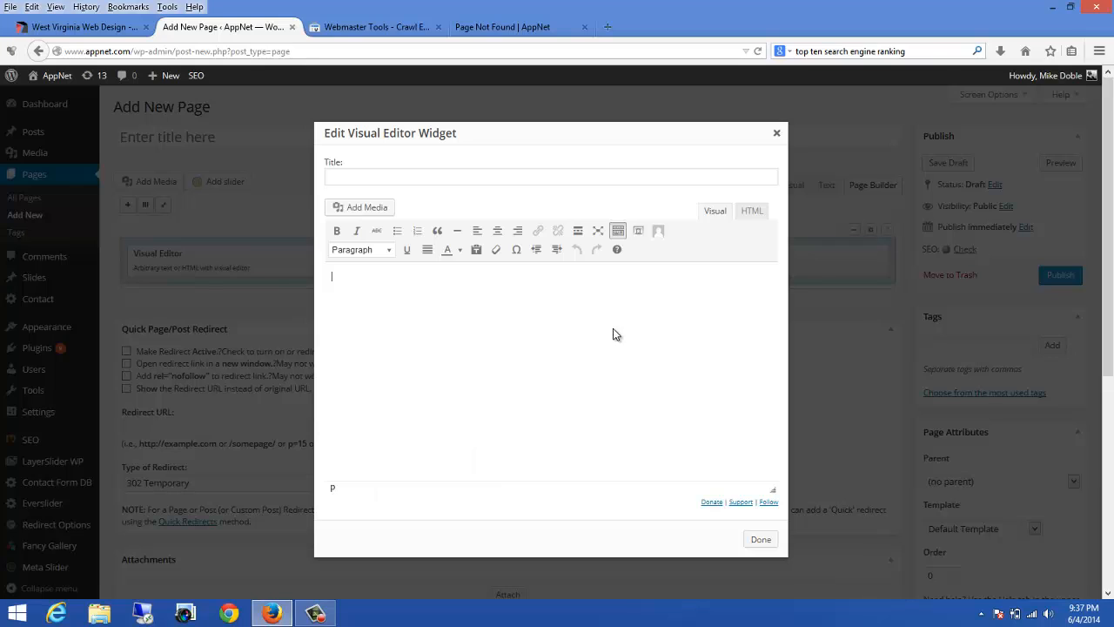
key("ctrl+v")
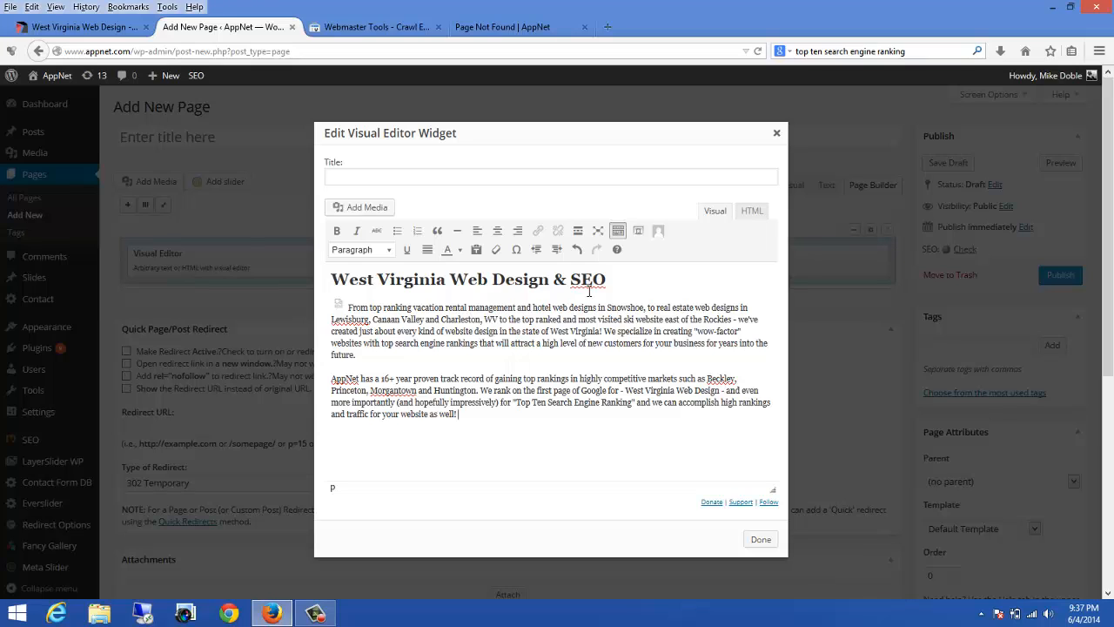
Step: Title the new page West Virginia Web Design, copying those words from the widget heading, and publish it
left_click_drag(549, 279, 331, 282)
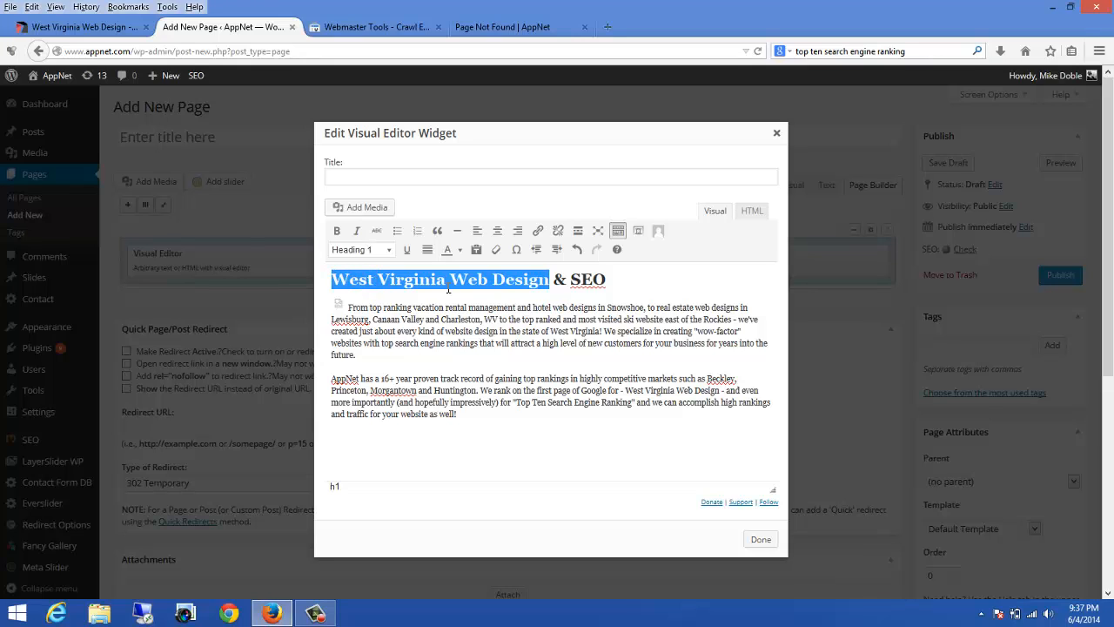
right_click(479, 280)
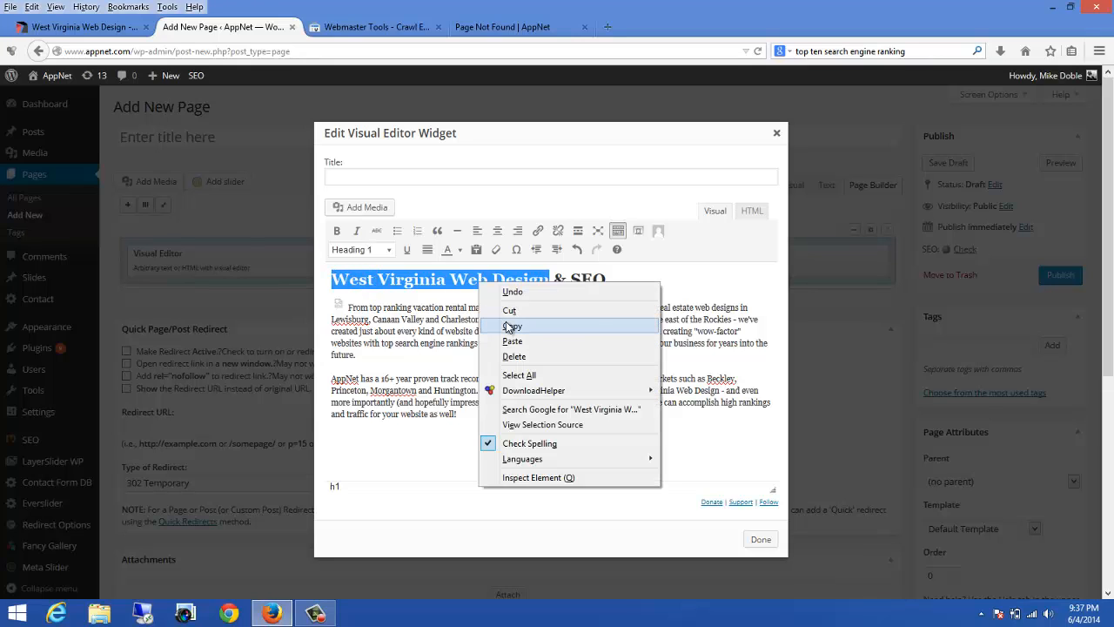
left_click(760, 540)
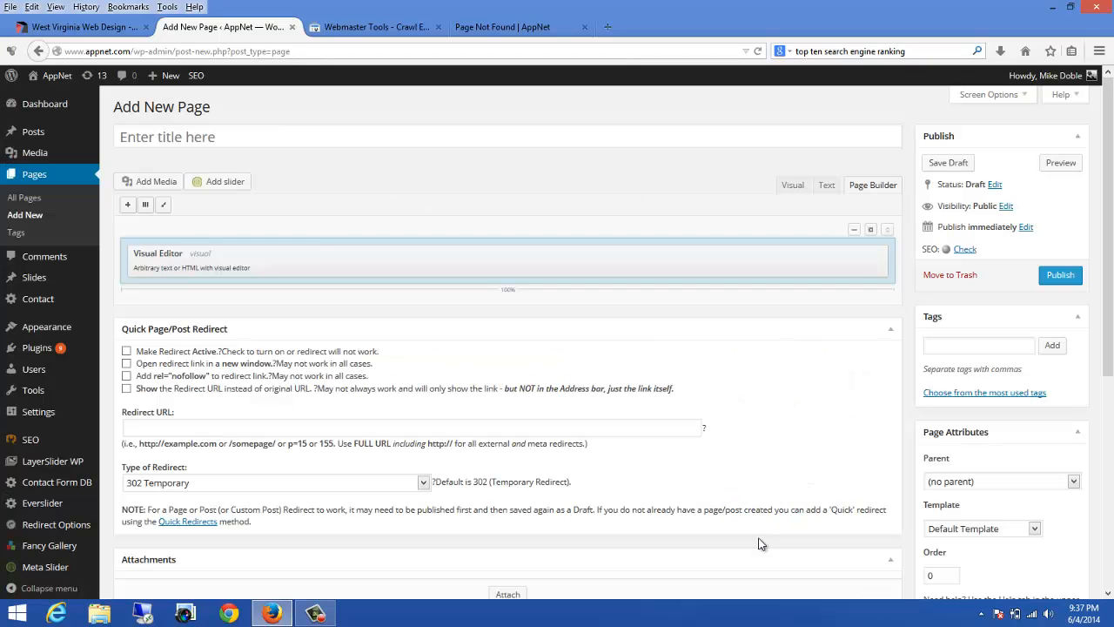
left_click(200, 142)
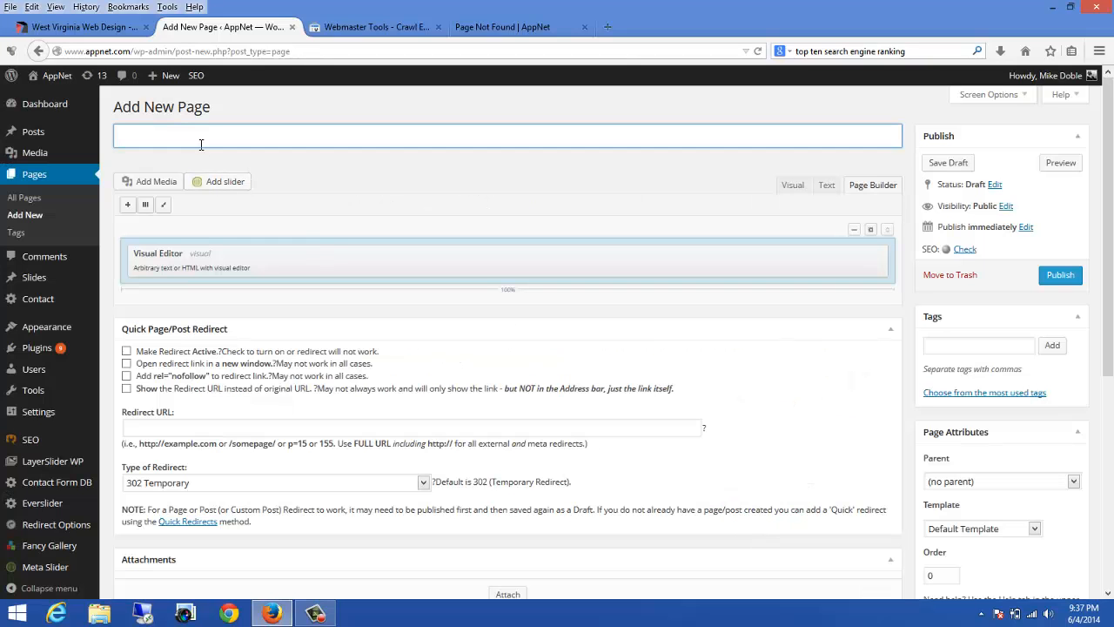
key("ctrl+v")
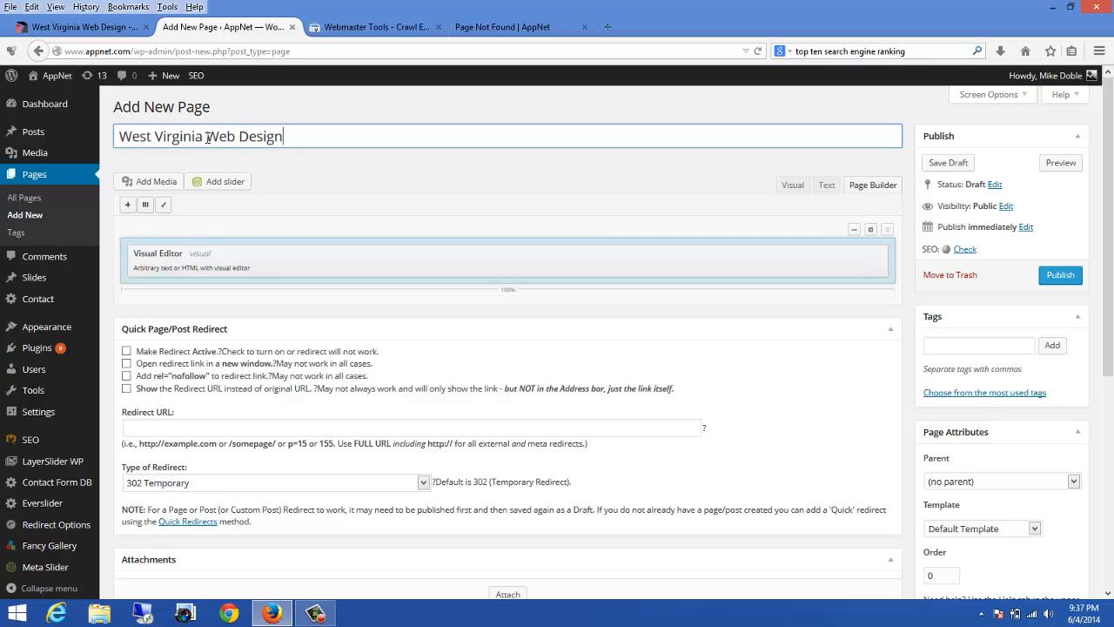
left_click(1060, 275)
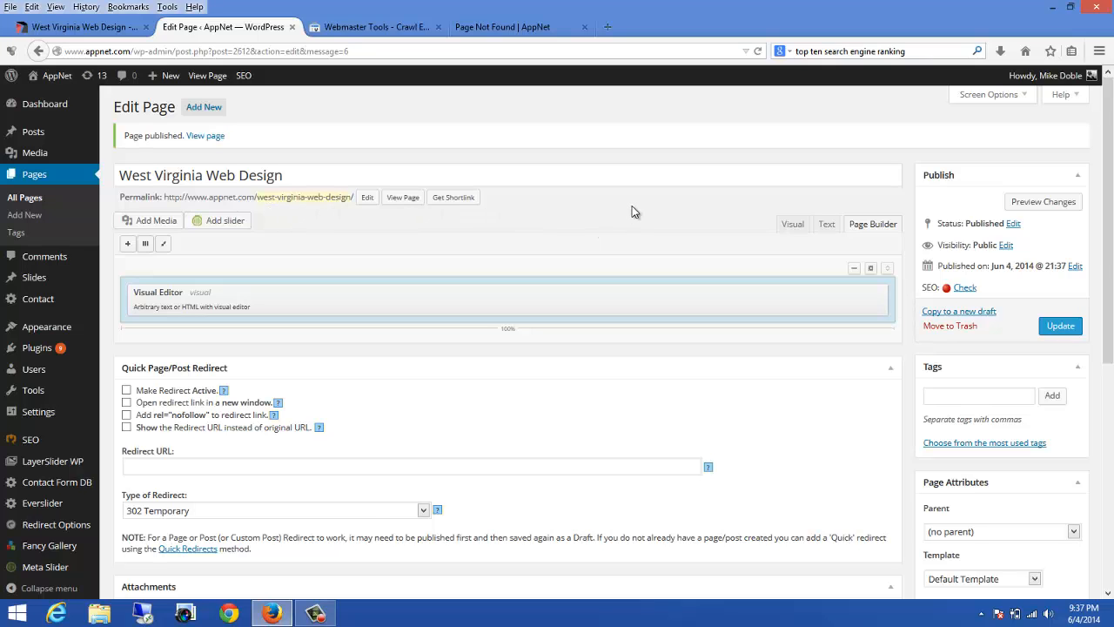
Step: Set the page template to Full Width Page, No Title and update the page
scroll(631, 205, "down", 2)
scroll(636, 212, "down", 4)
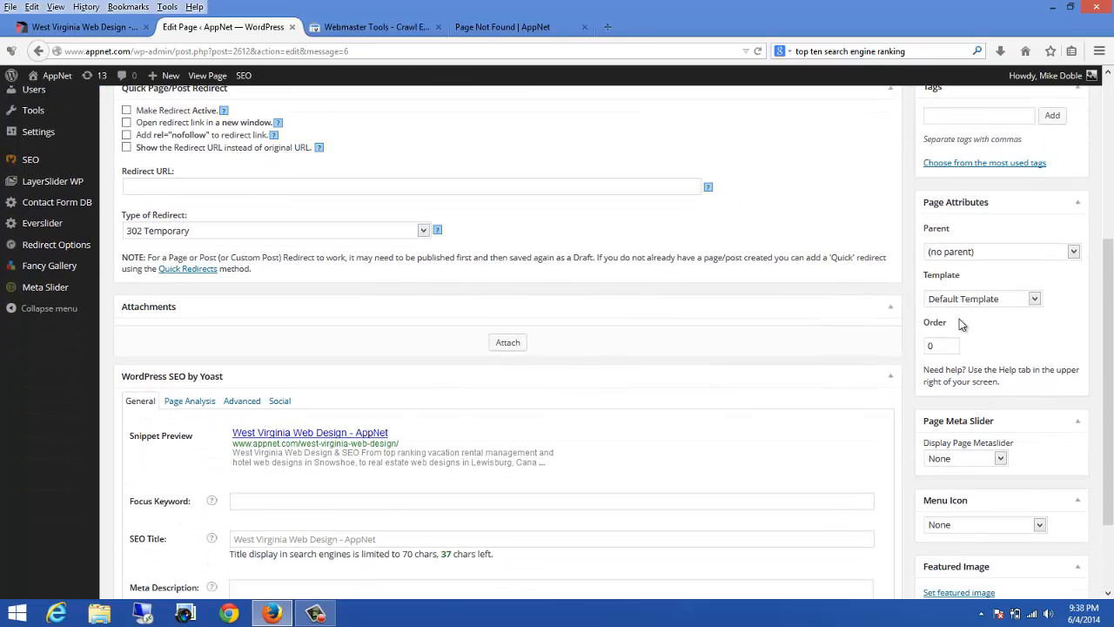
scroll(958, 322, "down", 1)
left_click(966, 284)
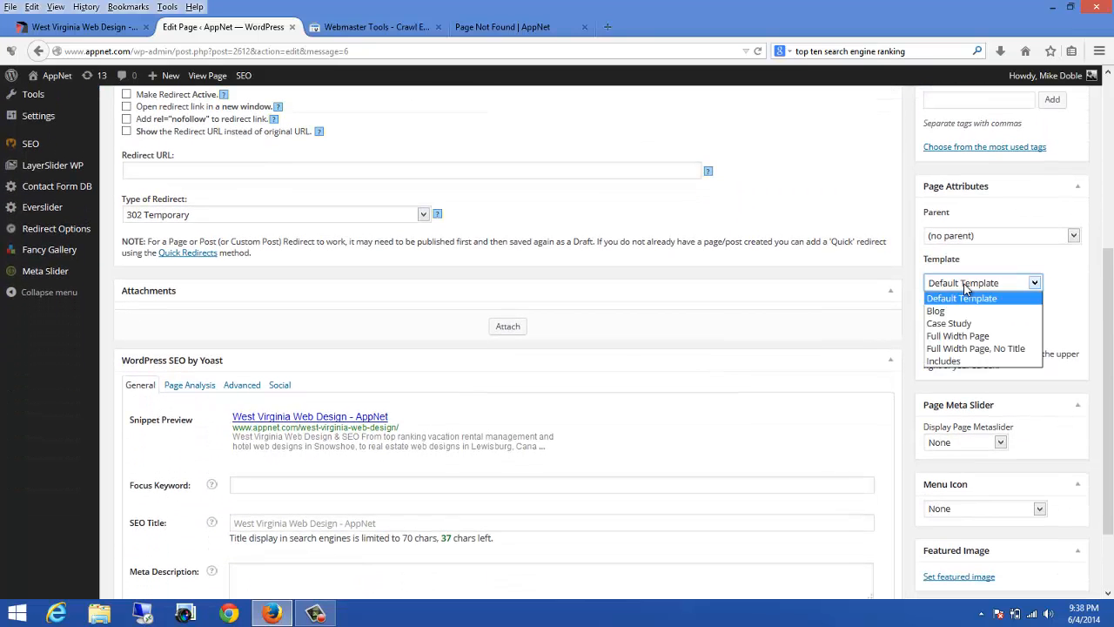
left_click(990, 349)
scroll(814, 240, "up", 6)
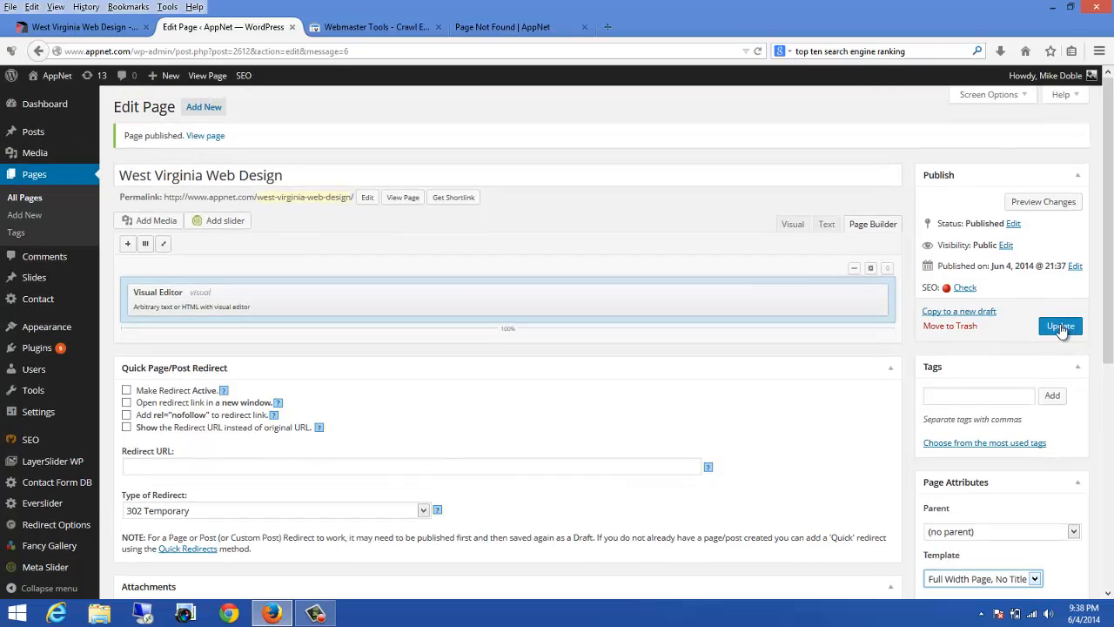
left_click(1060, 327)
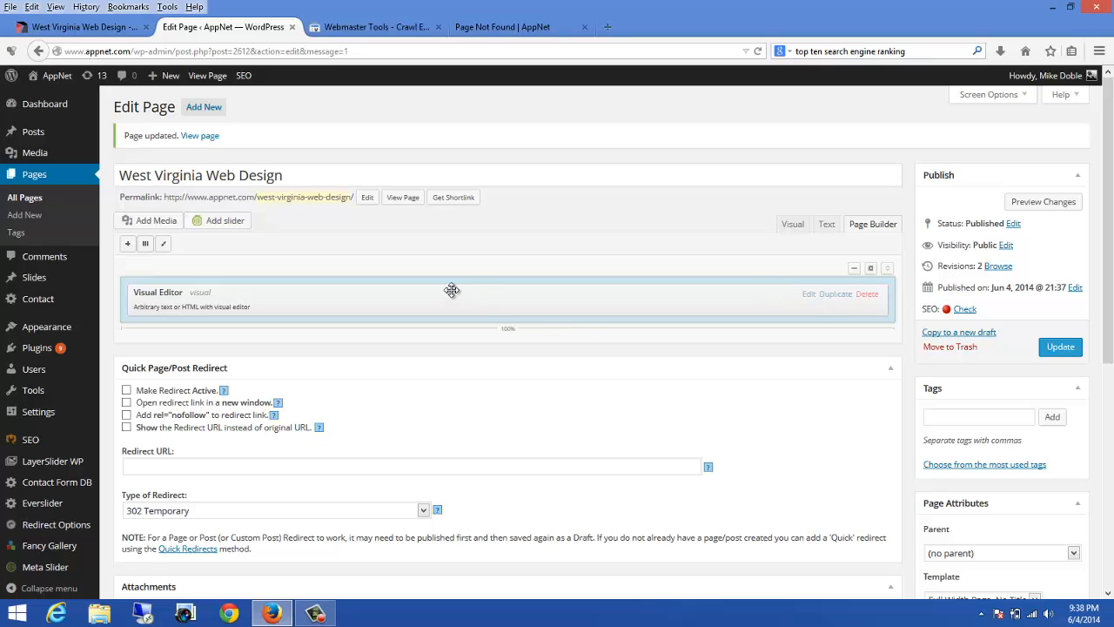
Step: Reopen the widget and copy the sample websites list and ranking paragraph from the old West Virginia page
left_click(809, 294)
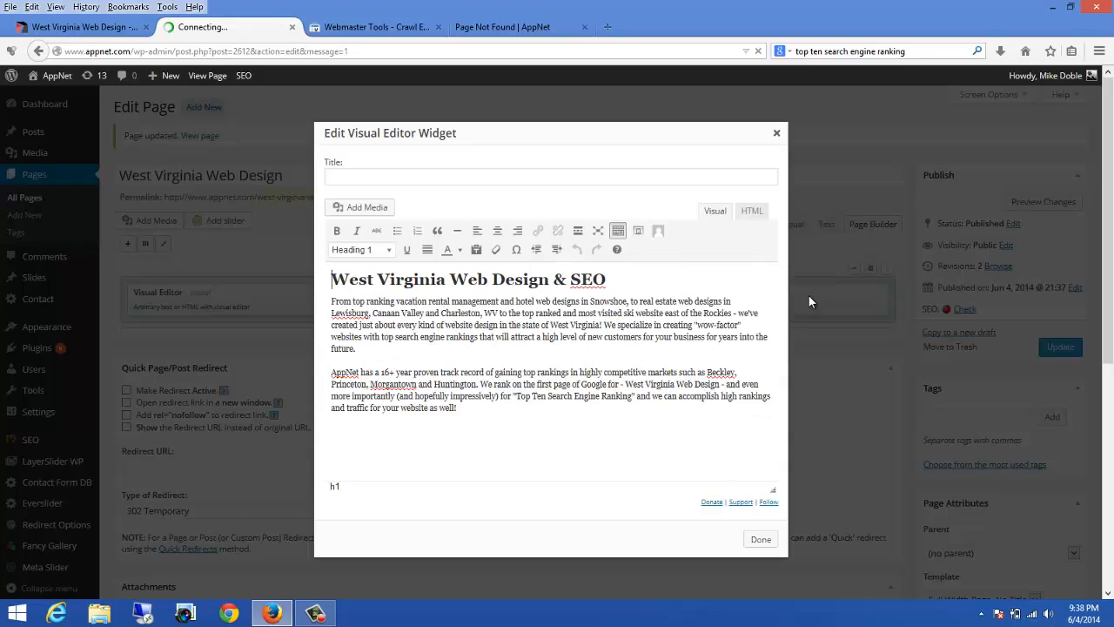
left_click(104, 31)
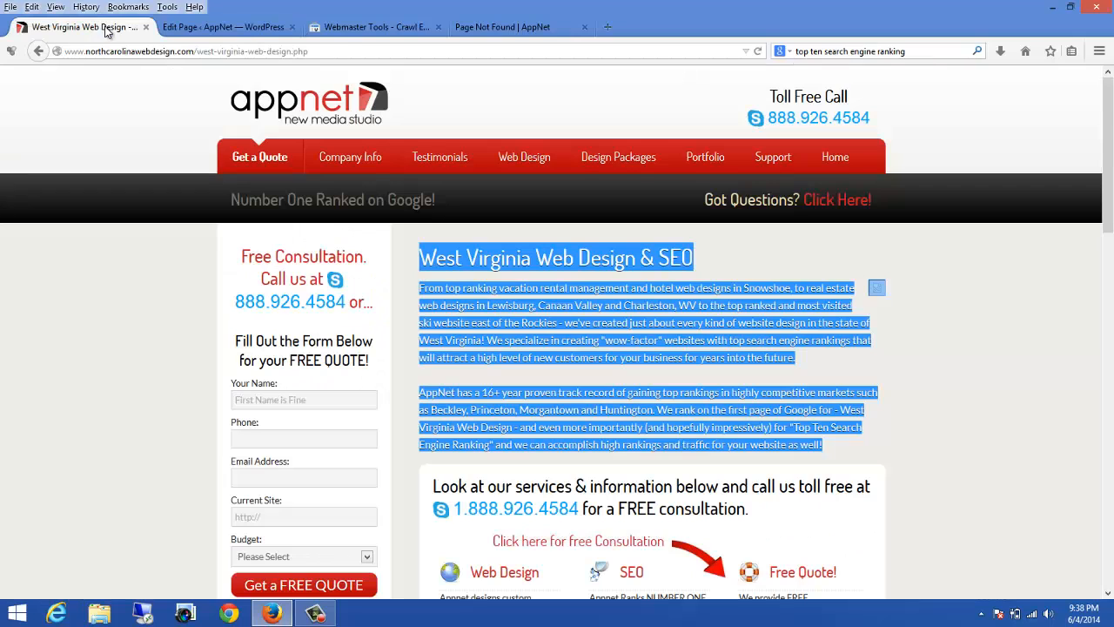
scroll(657, 205, "down", 5)
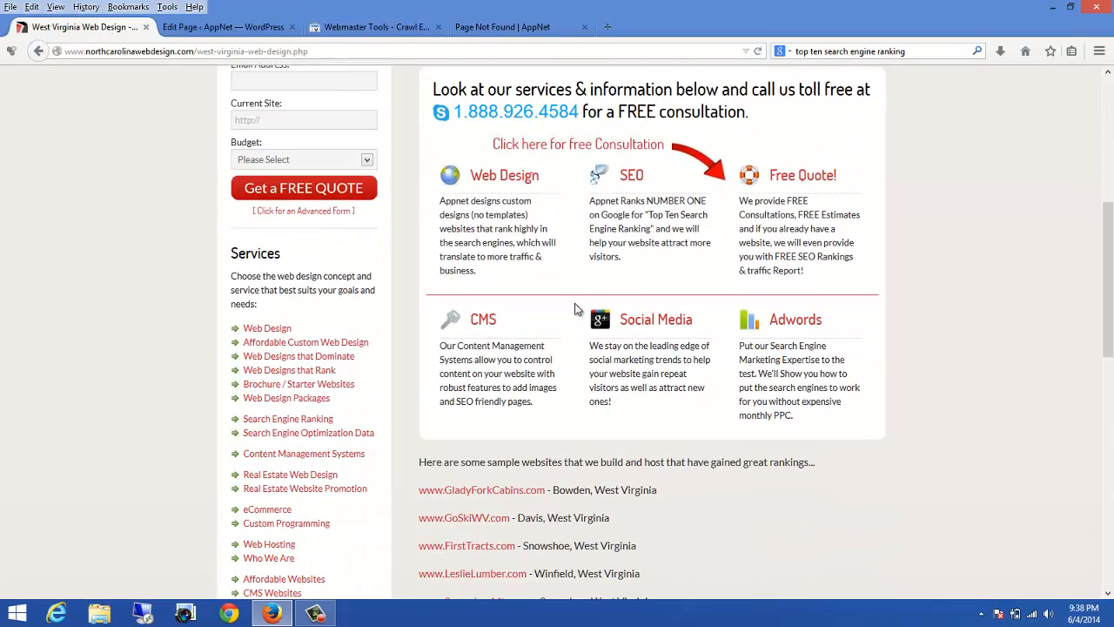
scroll(580, 311, "down", 5)
left_click_drag(424, 199, 620, 318)
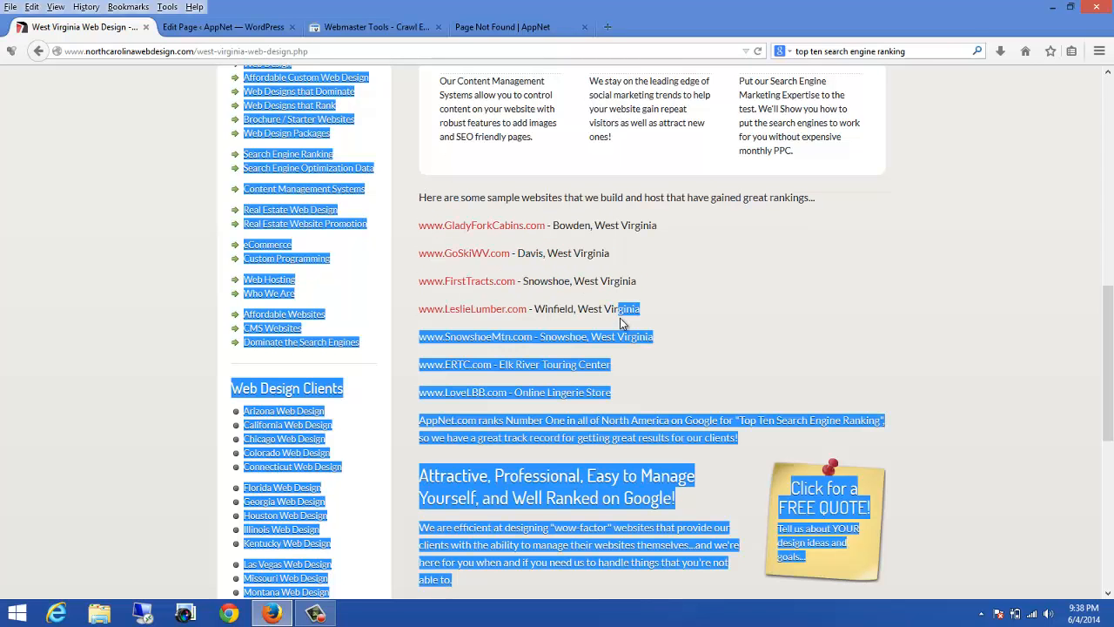
left_click(423, 198)
left_click_drag(423, 197, 808, 441)
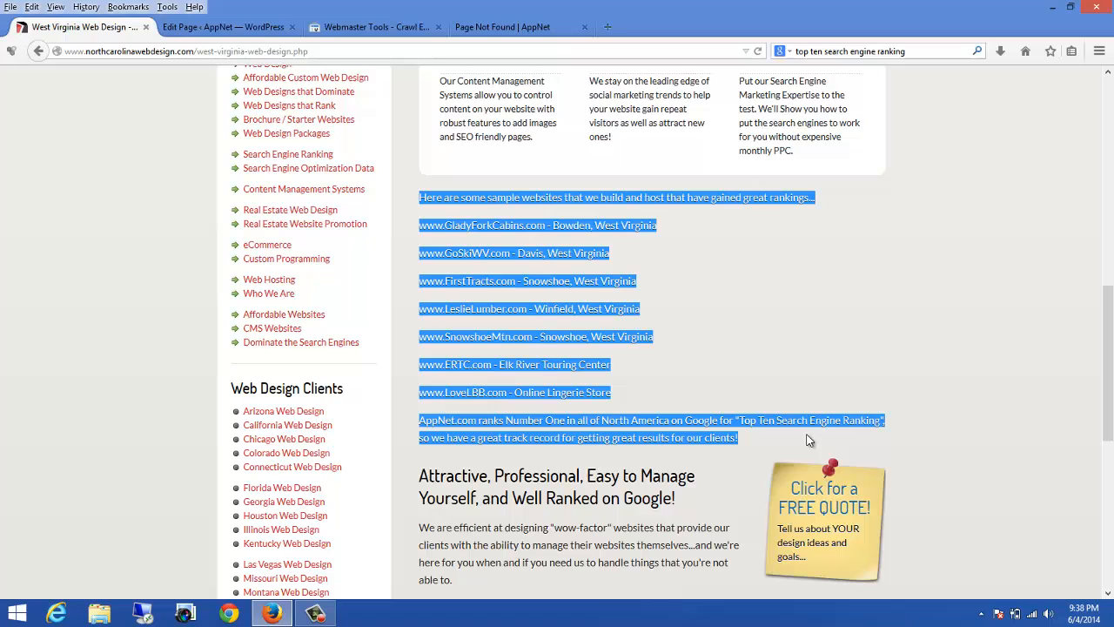
right_click(676, 426)
left_click(707, 440)
left_click(196, 28)
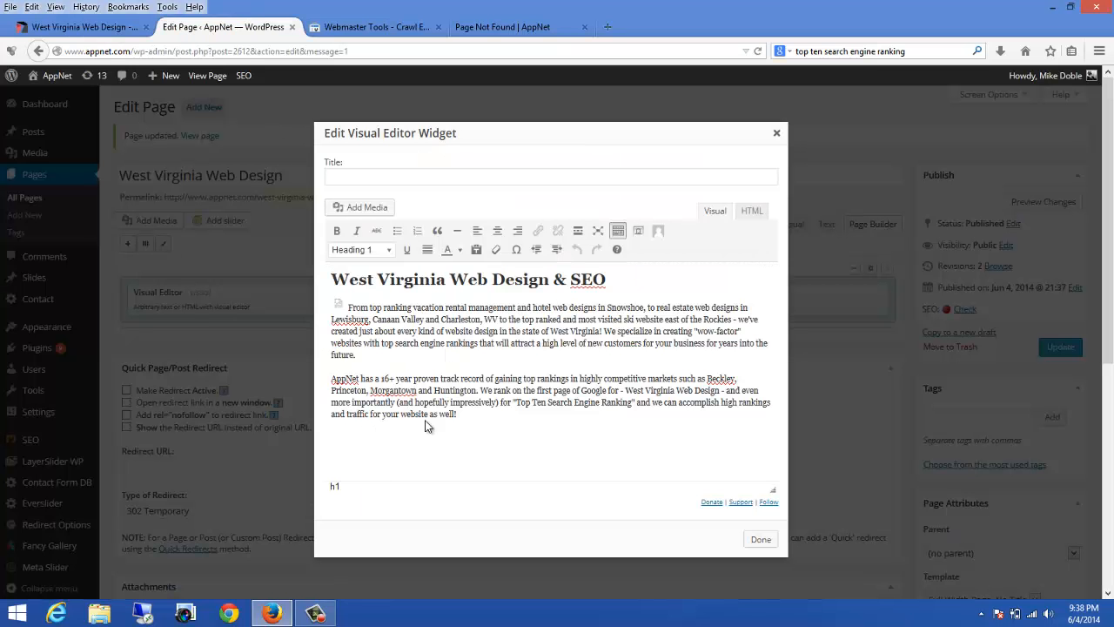
Step: Paste the sample websites list at the end of the widget text and remove the broken image before the first paragraph
left_click(463, 414)
key("ctrl+v")
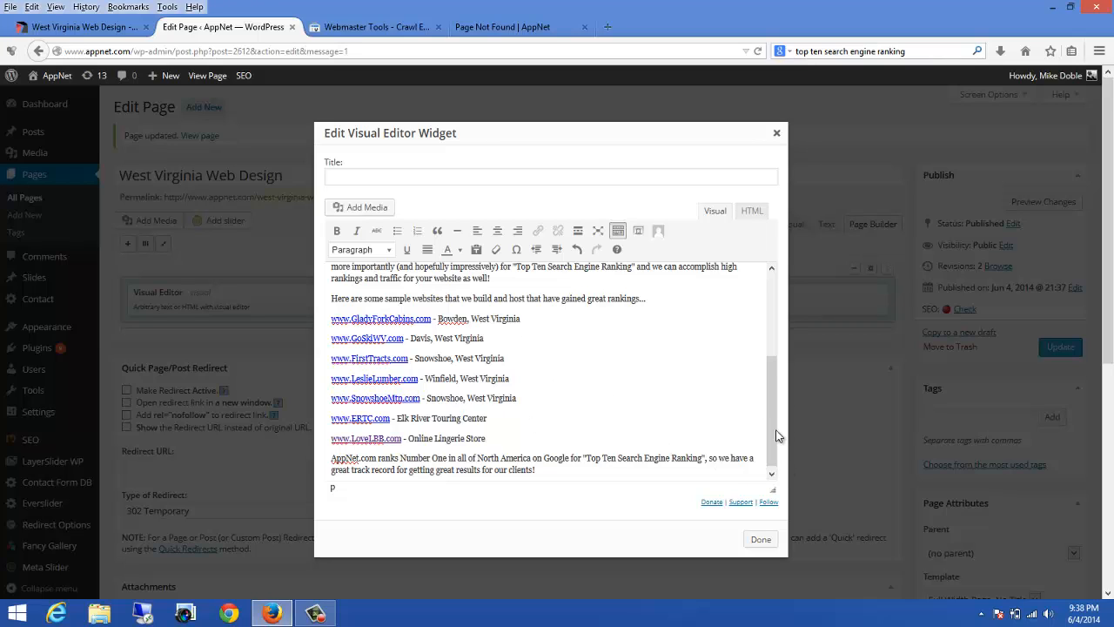
left_click_drag(777, 435, 780, 337)
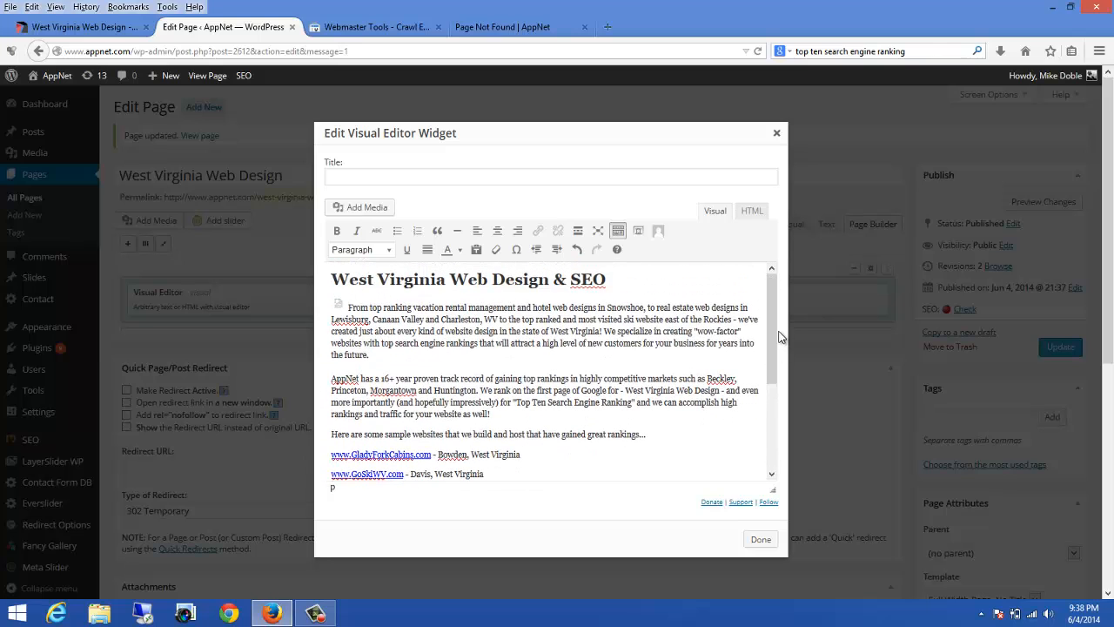
left_click(348, 308)
key("BackSpace")
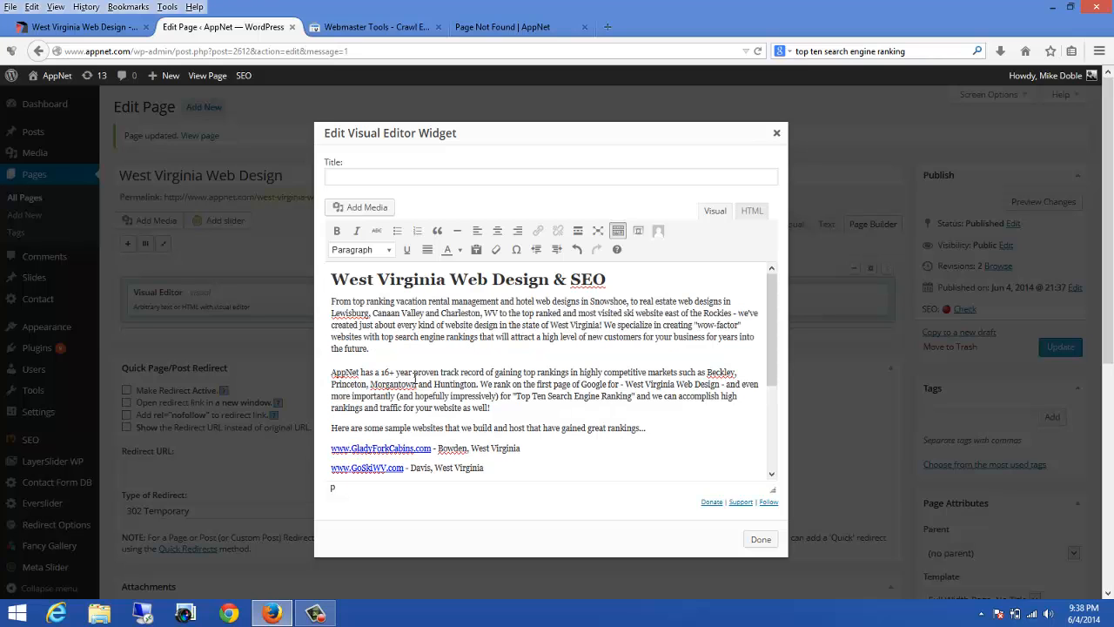
Step: Copy the heading into the widget's title field so it reads West Virginia Web Design & SEO
left_click_drag(616, 279, 332, 280)
right_click(342, 280)
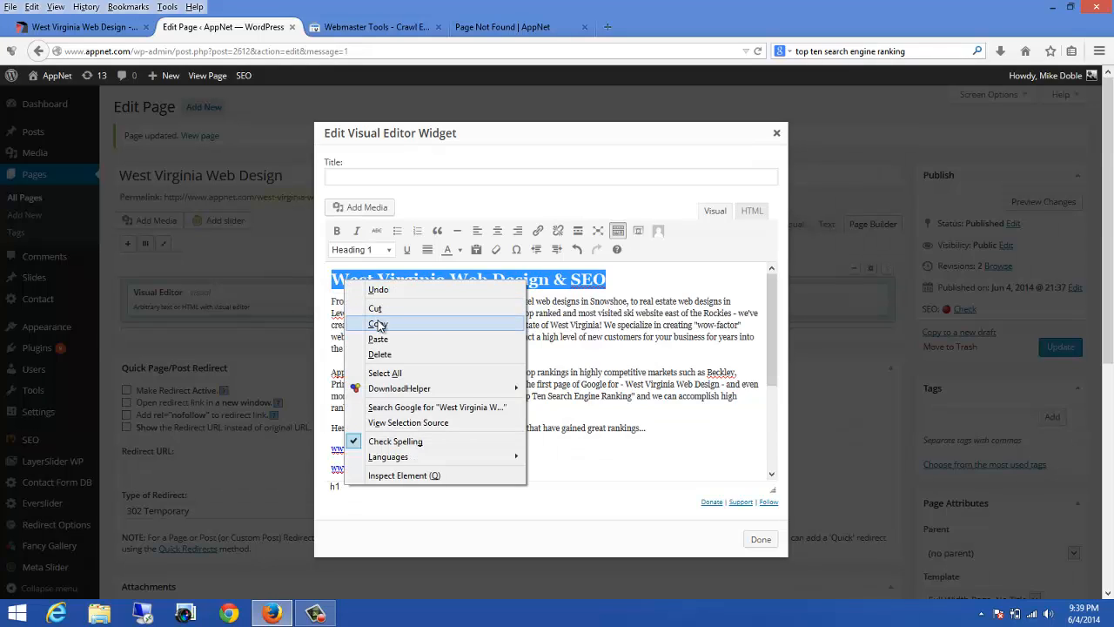
left_click(383, 323)
left_click(370, 177)
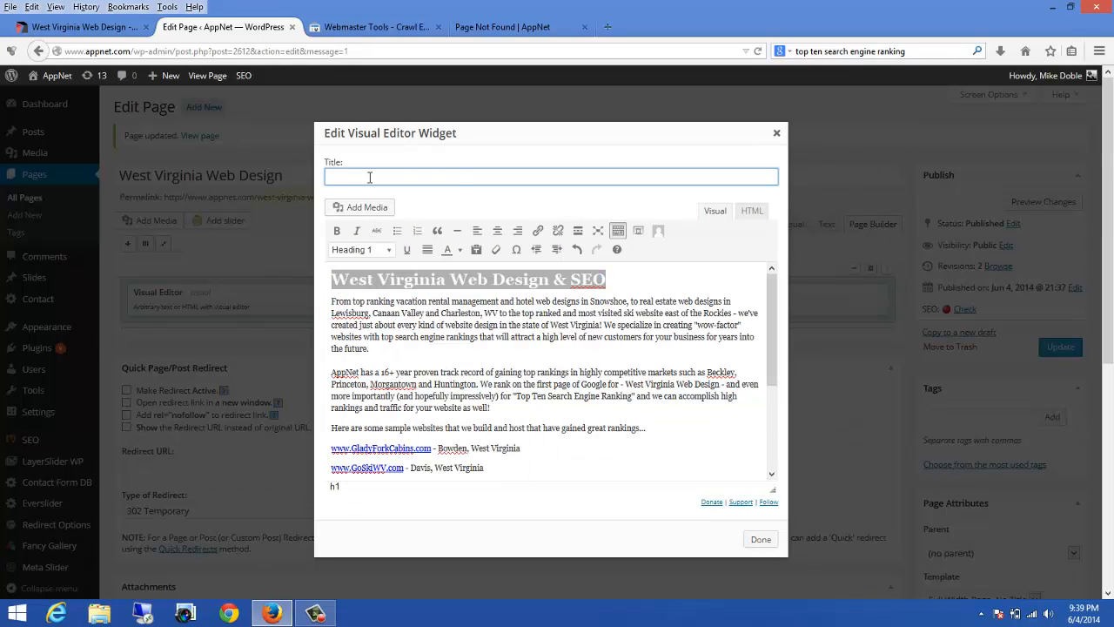
key("ctrl+v")
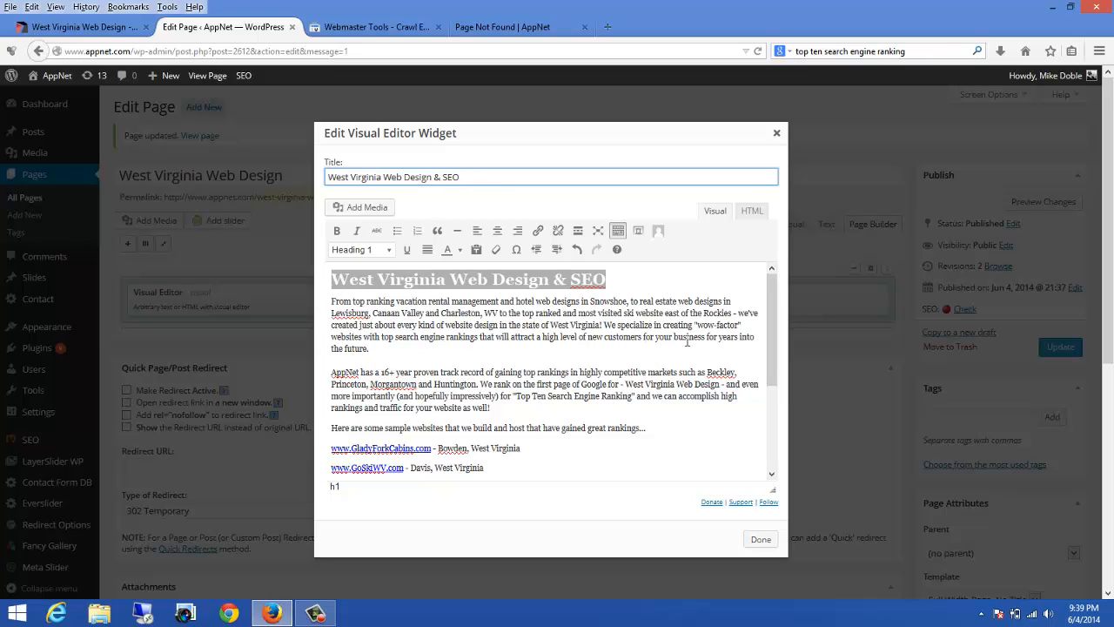
key("BackSpace")
type("O")
Step: Delete the West Virginia Web Design & SEO heading from the widget's body text
left_click(609, 280)
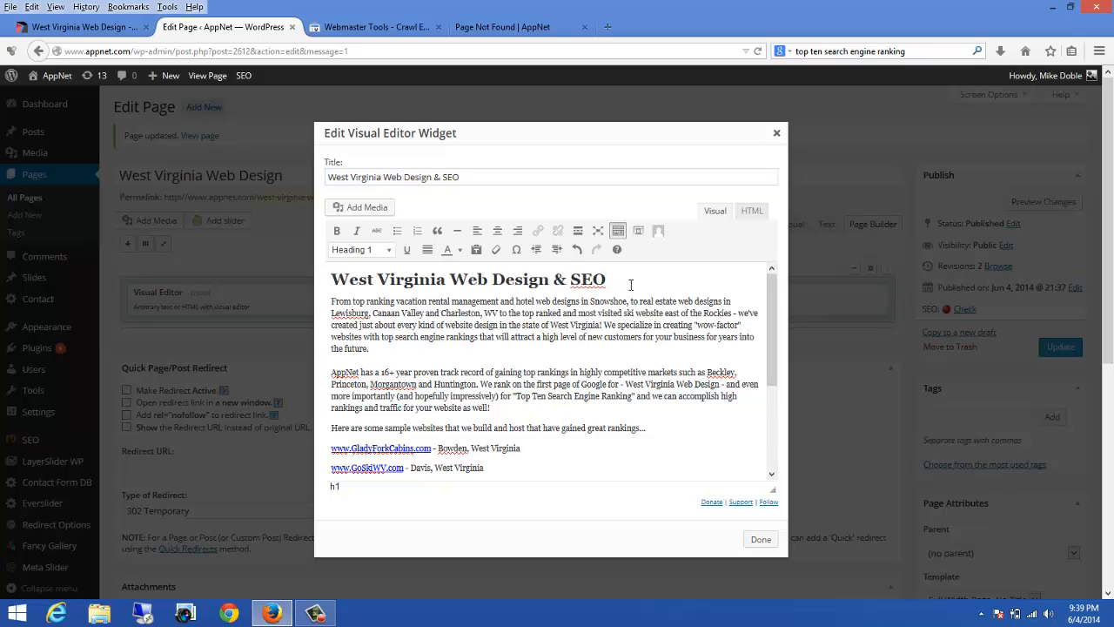
key("BackSpace")
key("BackSpace")
key("BackSpace")
key("BackSpace")
key("BackSpace")
key("BackSpace")
key("BackSpace")
key("BackSpace")
key("BackSpace")
key("BackSpace")
key("BackSpace")
key("BackSpace")
key("BackSpace")
key("BackSpace")
key("BackSpace")
key("BackSpace")
key("BackSpace")
key("BackSpace")
key("BackSpace")
key("BackSpace")
key("BackSpace")
key("BackSpace")
key("BackSpace")
key("BackSpace")
key("BackSpace")
key("BackSpace")
key("BackSpace")
key("BackSpace")
key("BackSpace")
key("BackSpace")
key("BackSpace")
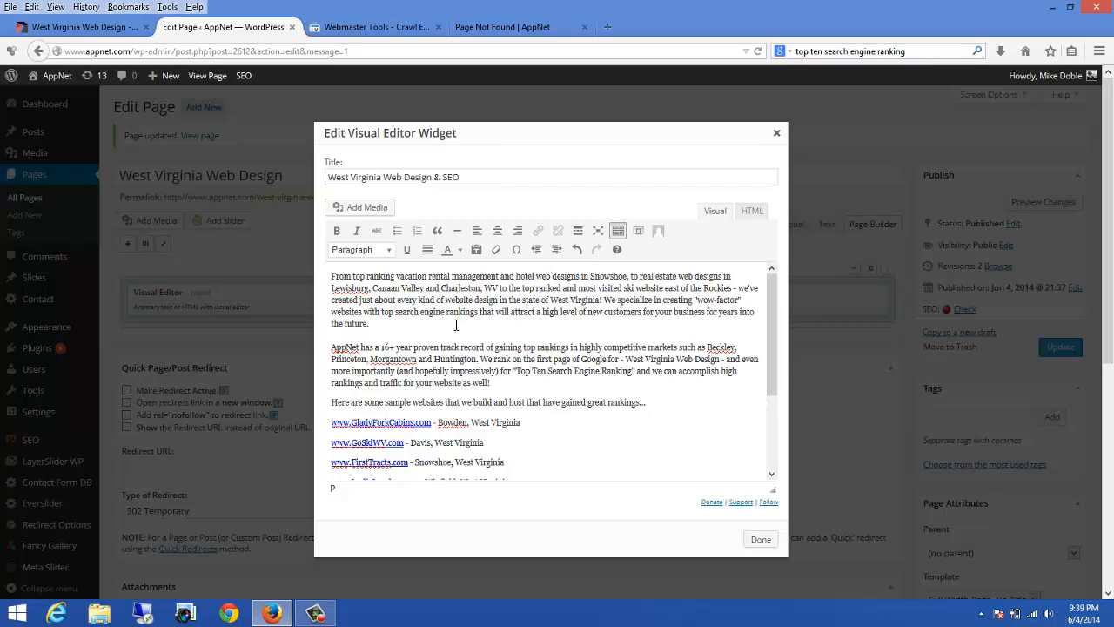
Step: Change the second paragraph's track record from 16+ to 17+ years
left_click(390, 346)
key("BackSpace")
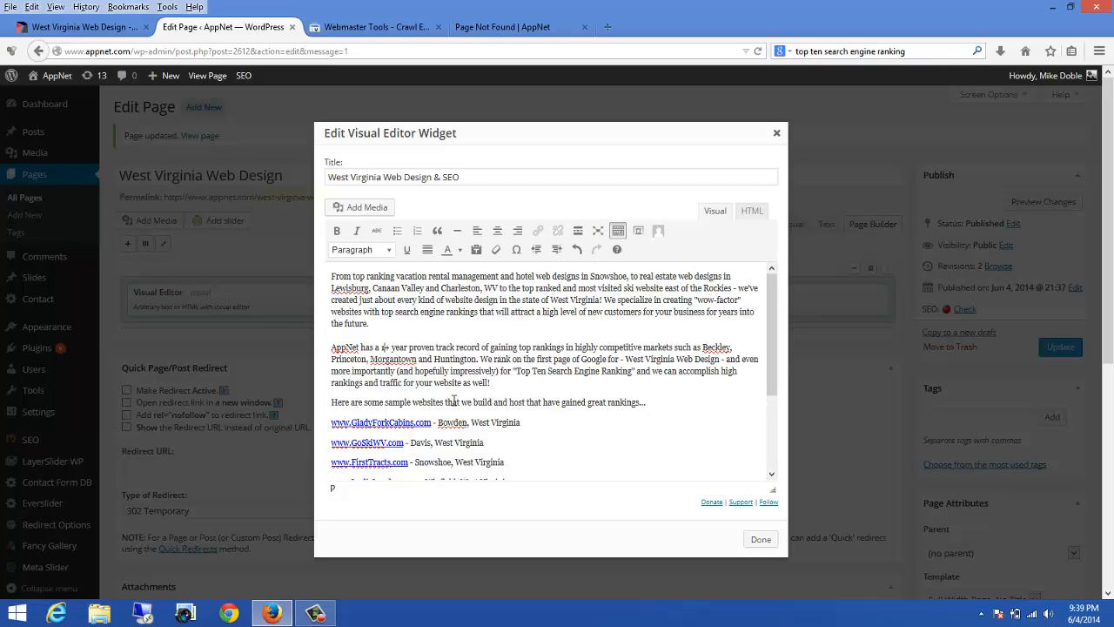
type("7")
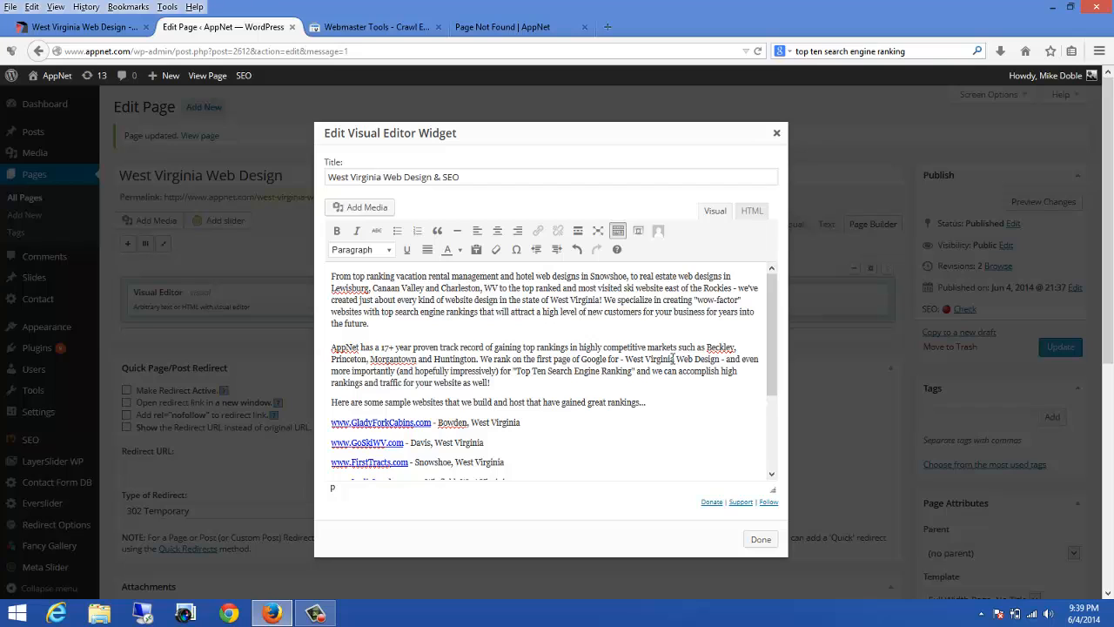
Step: Copy the phrase West Virginia Web Design from the second paragraph and search Google for it
left_click_drag(717, 364, 652, 361)
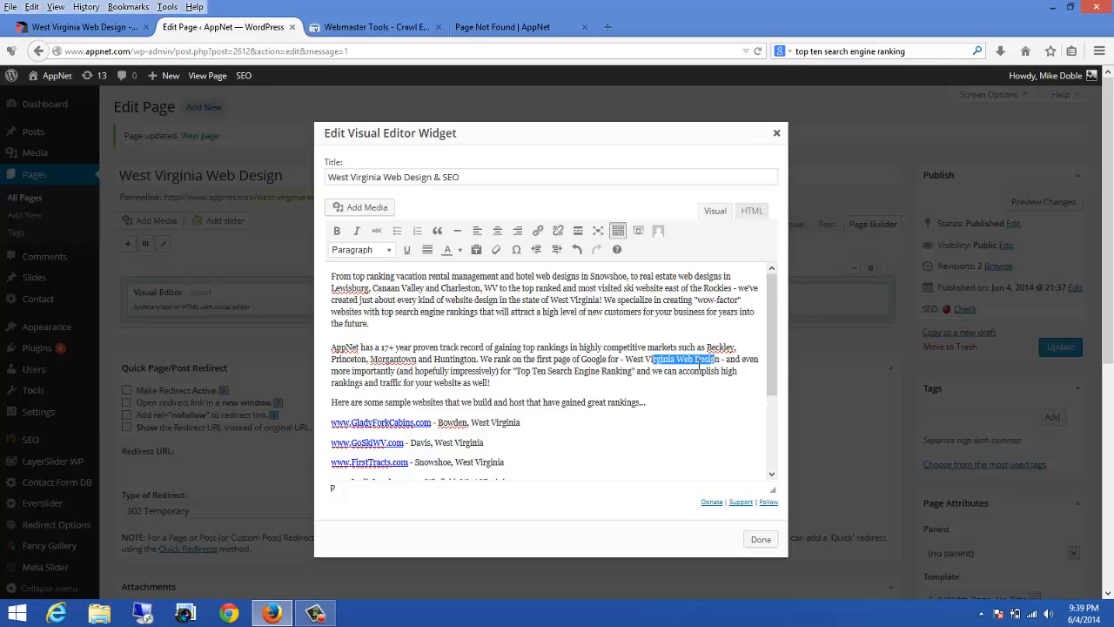
left_click_drag(719, 362, 625, 362)
right_click(642, 360)
left_click(670, 406)
left_click(492, 28)
left_click(808, 54)
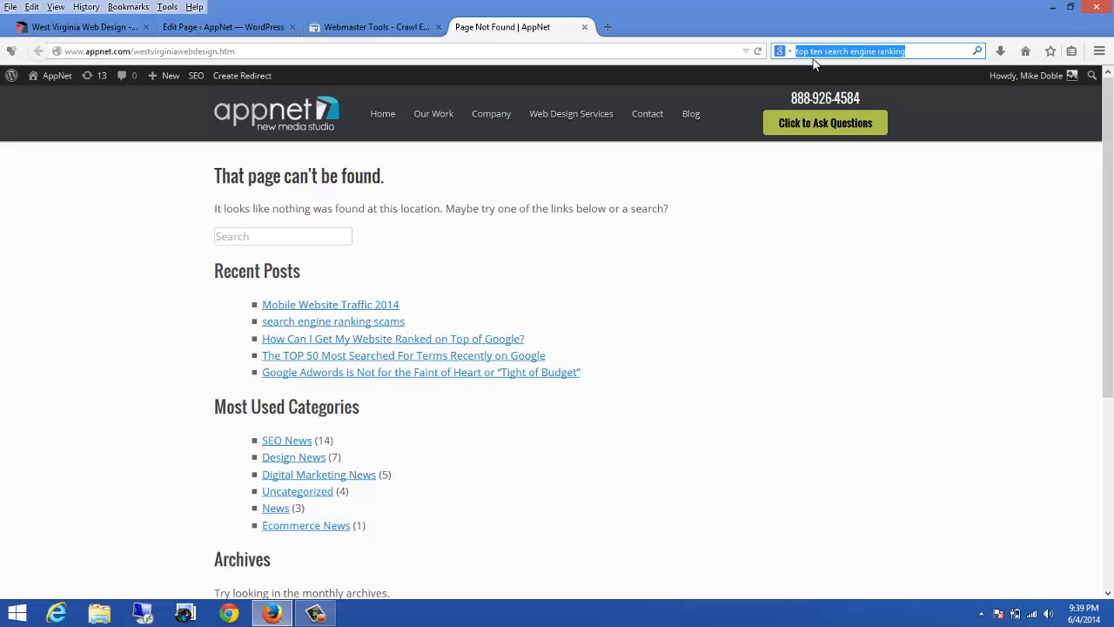
key("ctrl+v")
key("Return")
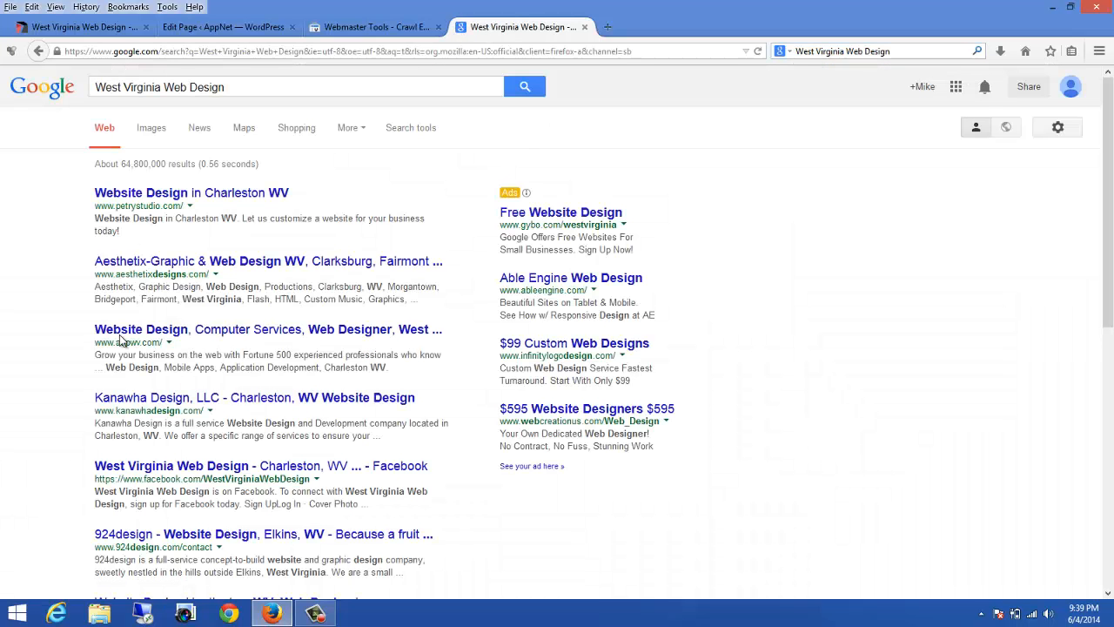
Step: Scan the Google search results for West Virginia Web Design
left_click_drag(196, 438, 168, 424)
scroll(211, 409, "down", 3)
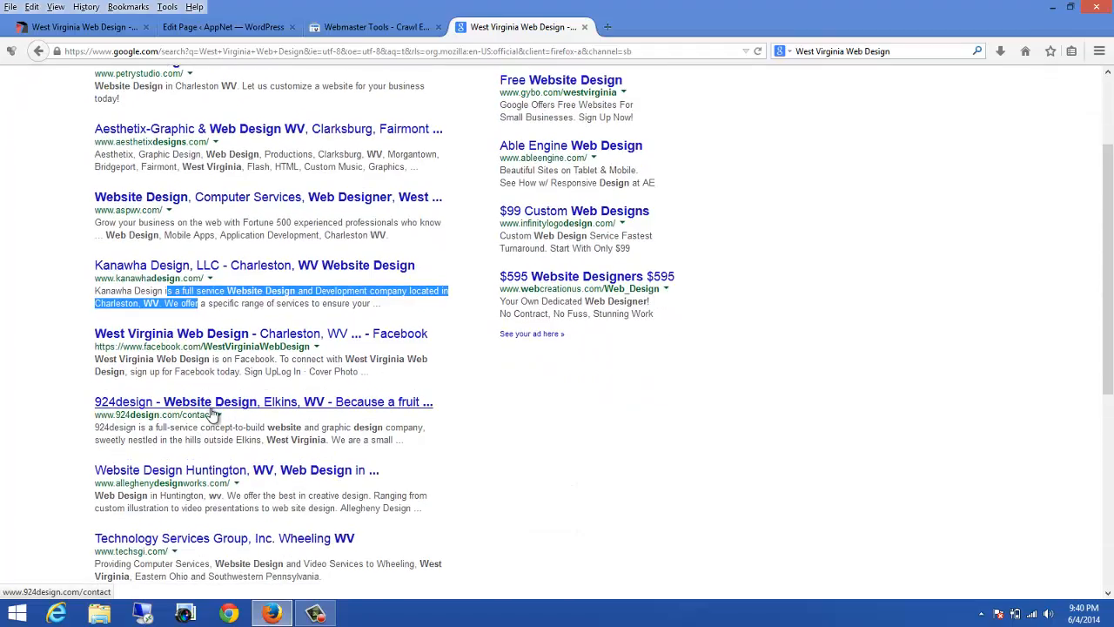
scroll(212, 412, "down", 6)
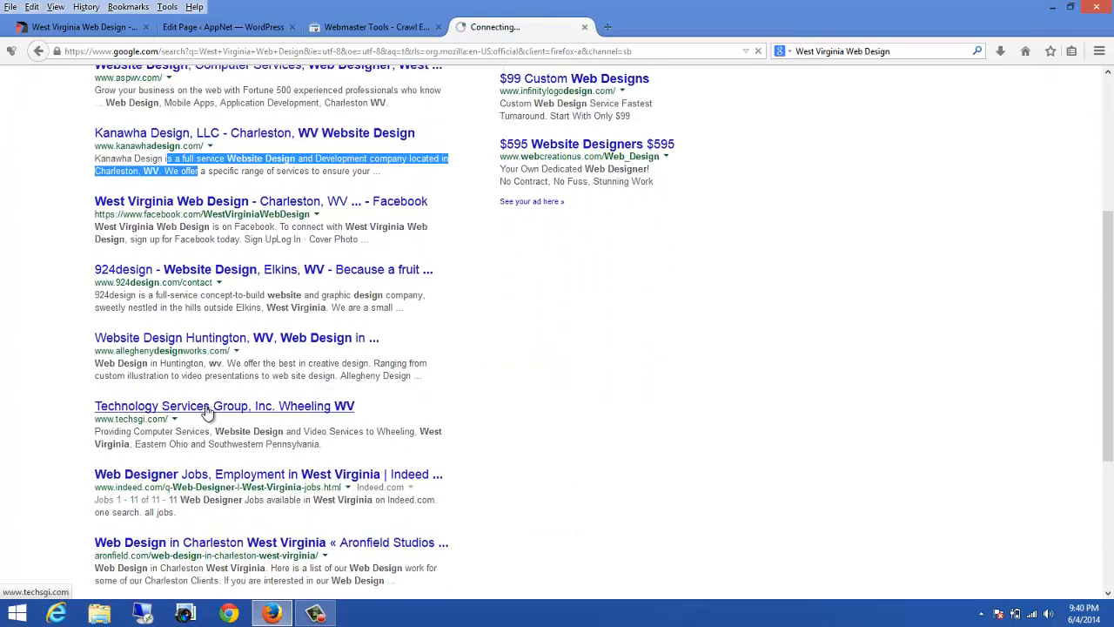
scroll(276, 388, "up", 9)
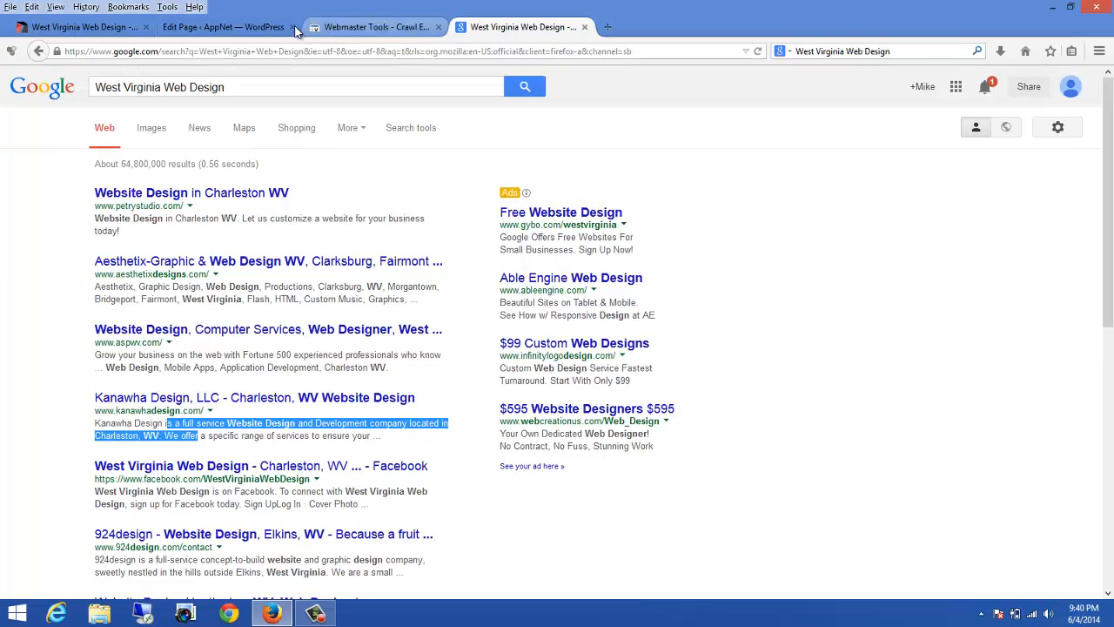
Step: In the widget's second paragraph, replace the first-page-of-Google claim through "(and hopefully impressively)" with NUMBER ONE
left_click(224, 28)
left_click(554, 358)
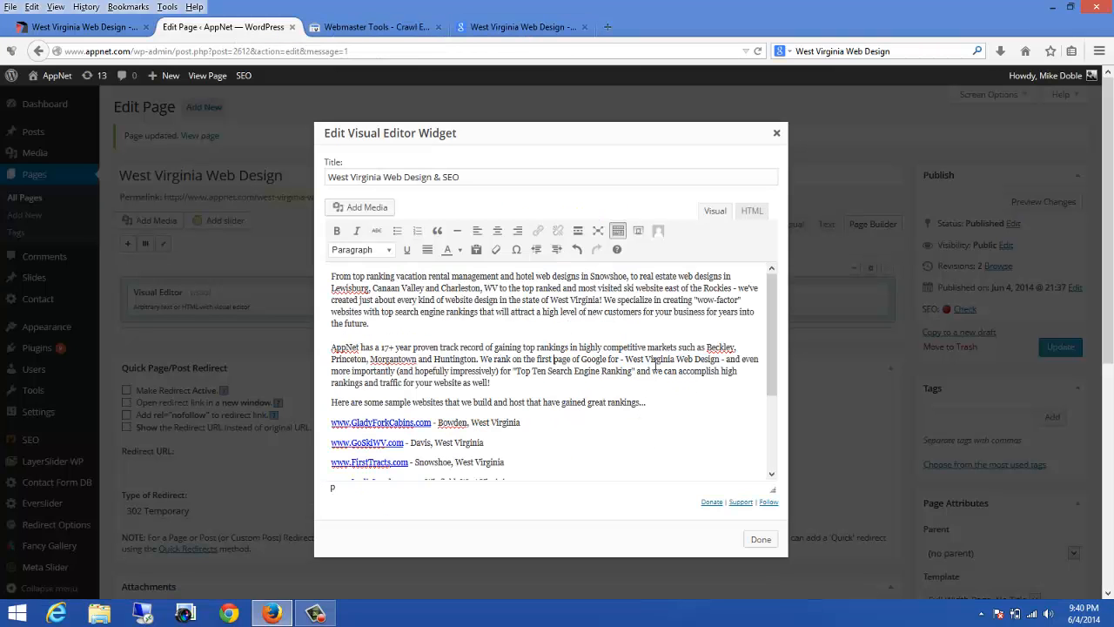
left_click(519, 358, "shift")
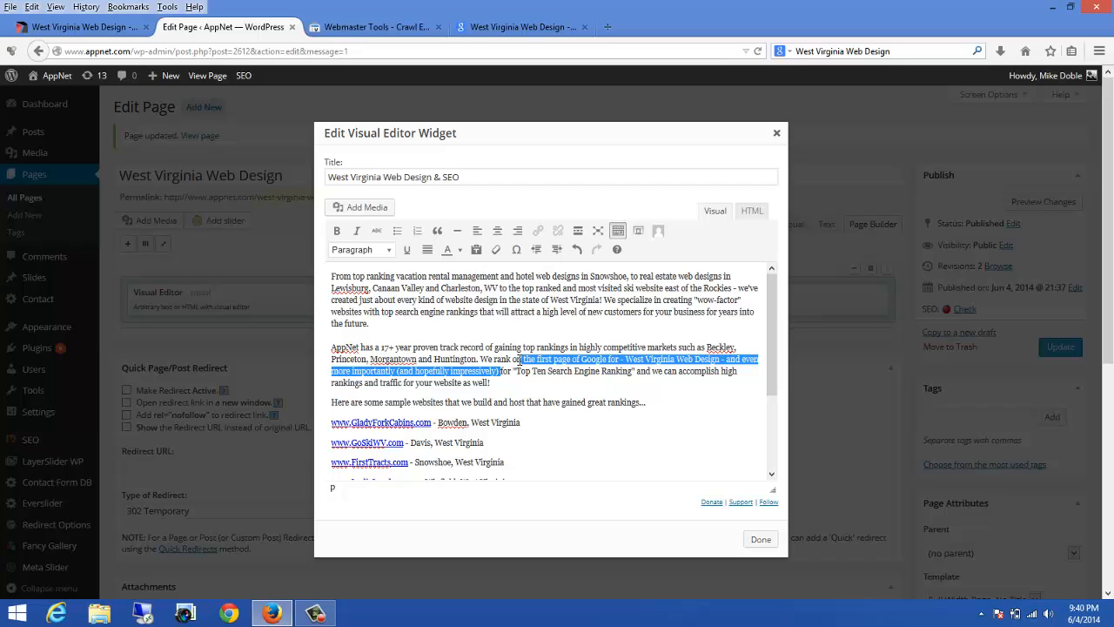
left_click(512, 358, "shift")
type("NUMBER ONE")
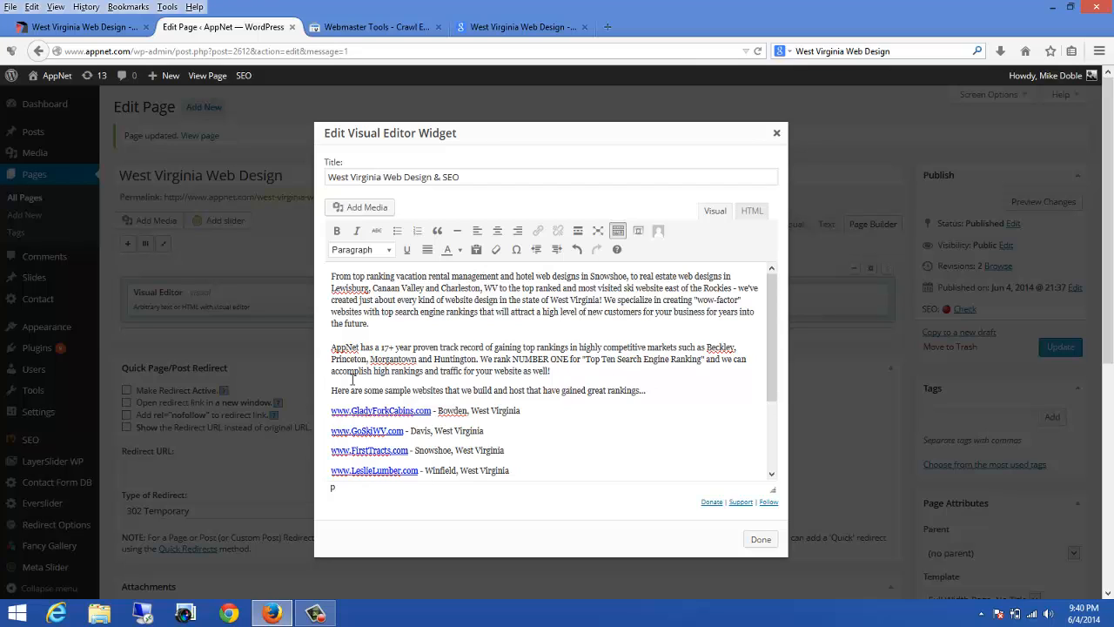
Step: Bold the line "Here are some sample websites that we build and host that have gained great rankings..."
left_click_drag(654, 393, 329, 393)
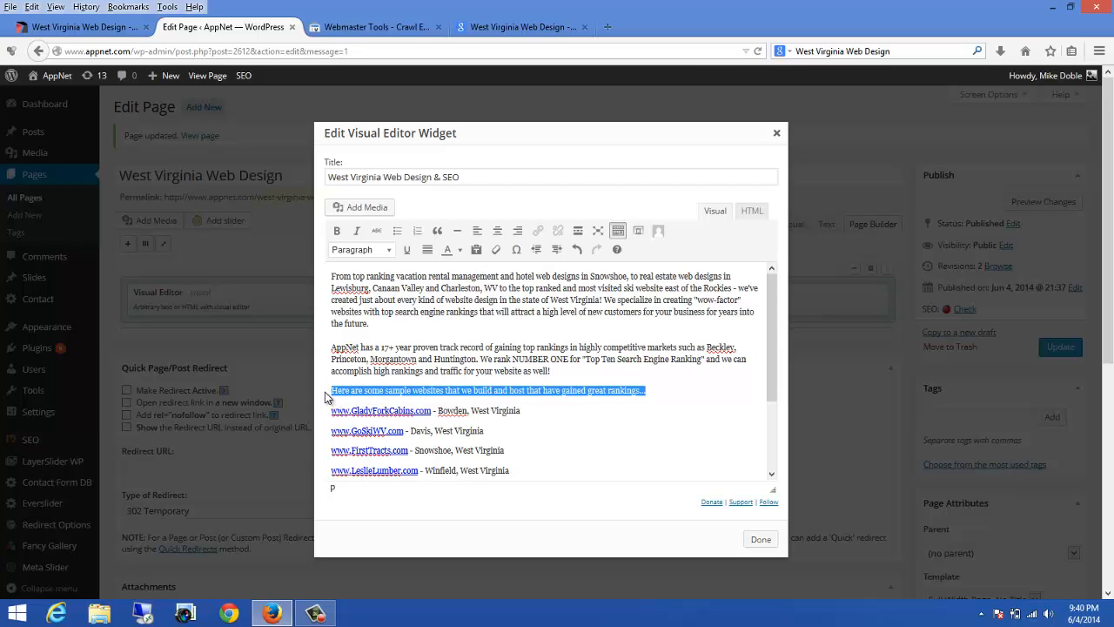
left_click(337, 231)
left_click(574, 411)
Step: Delete the closing "AppNet.com ranks Number One..." paragraph and close the widget editor
scroll(576, 410, "down", 2)
scroll(576, 410, "down", 3)
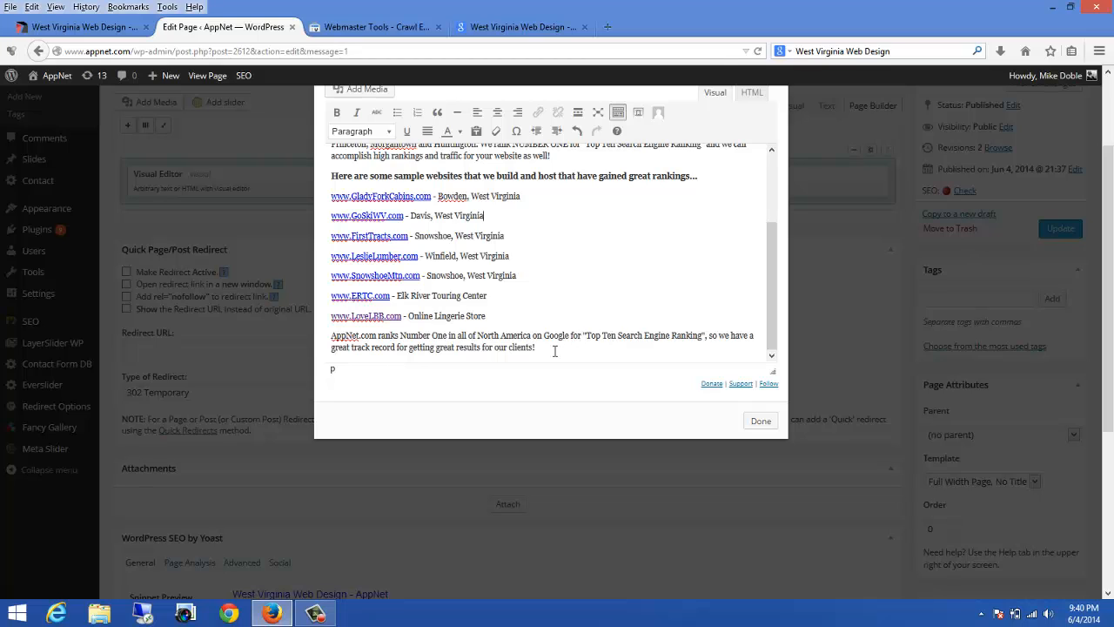
left_click_drag(554, 350, 321, 350)
key("BackSpace")
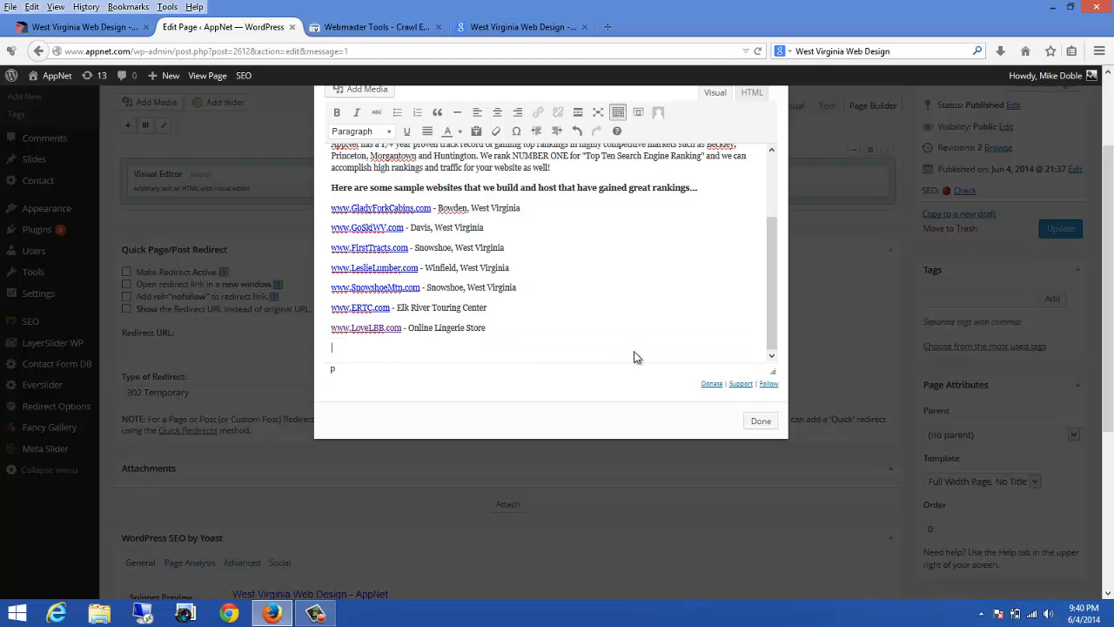
left_click(760, 421)
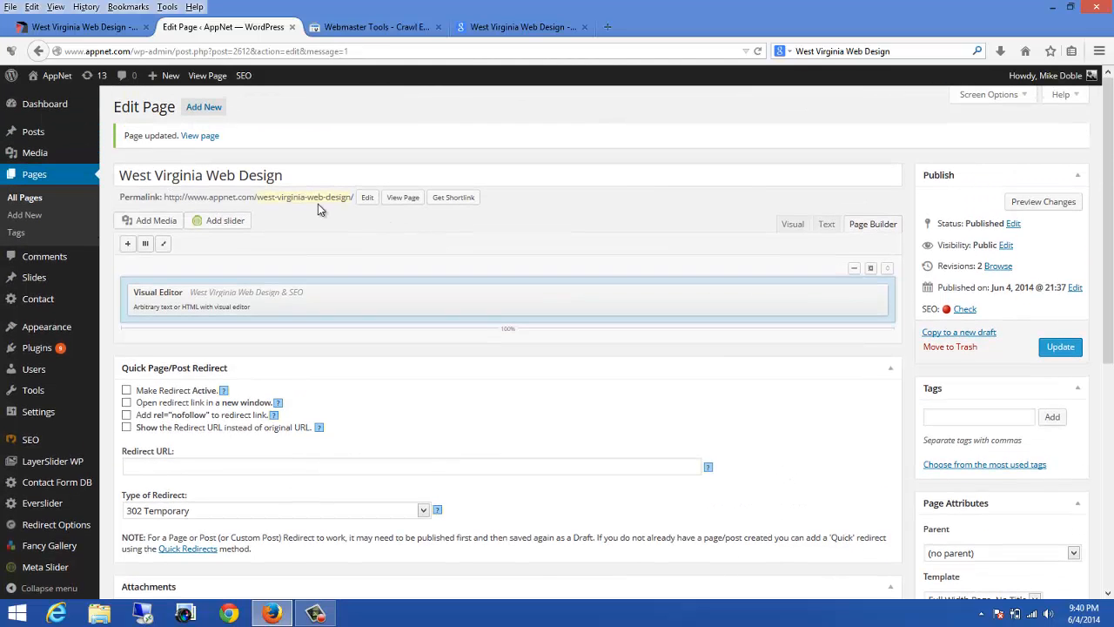
Step: Copy the page title West Virginia Web Design
left_click_drag(287, 175, 118, 175)
right_click(142, 179)
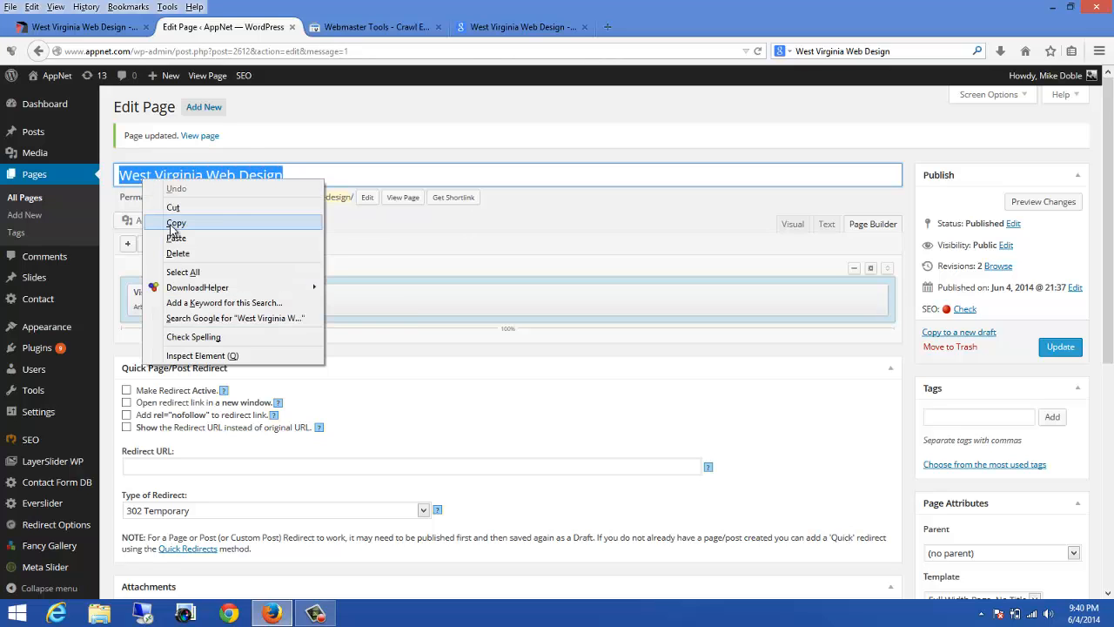
left_click(176, 223)
Step: Set the Yoast focus keyword to west virginia web design
scroll(333, 308, "down", 5)
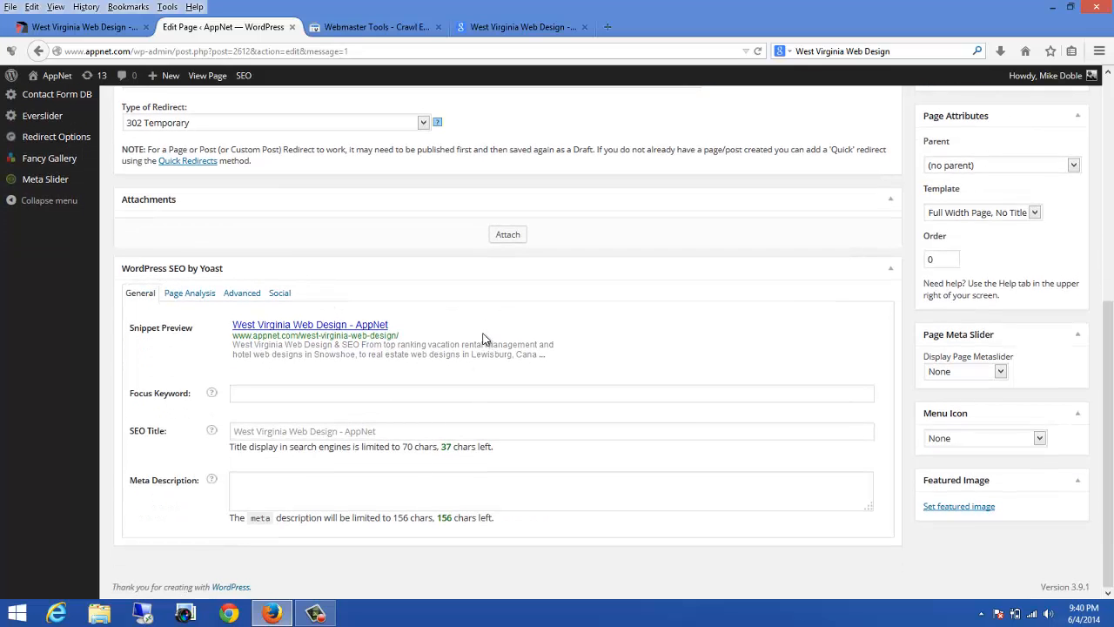
left_click(247, 396)
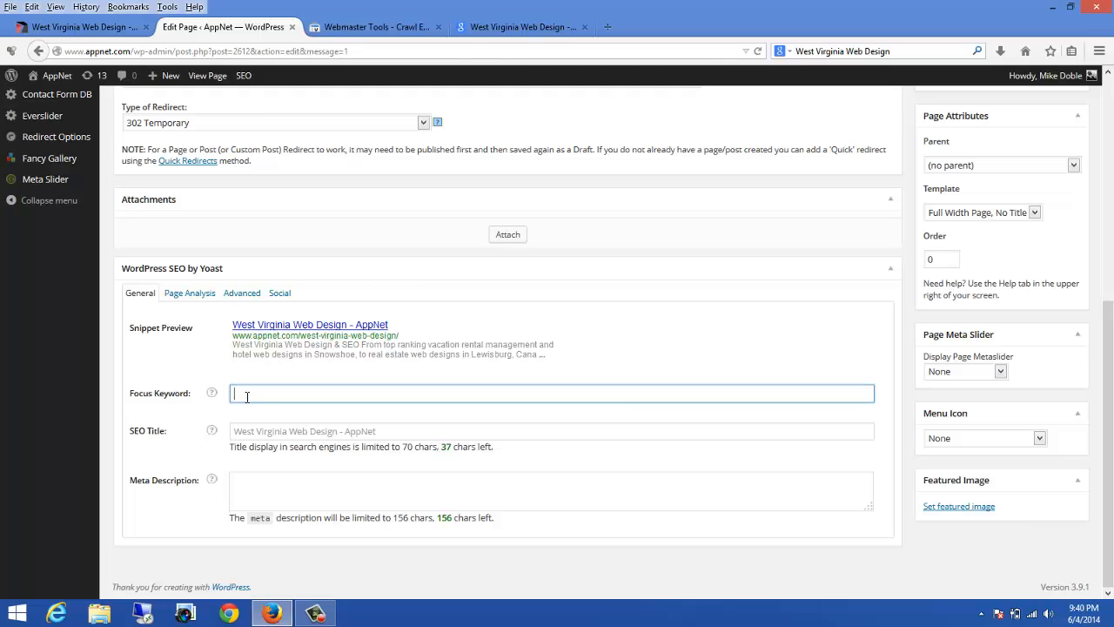
type("West Virginia Web Design")
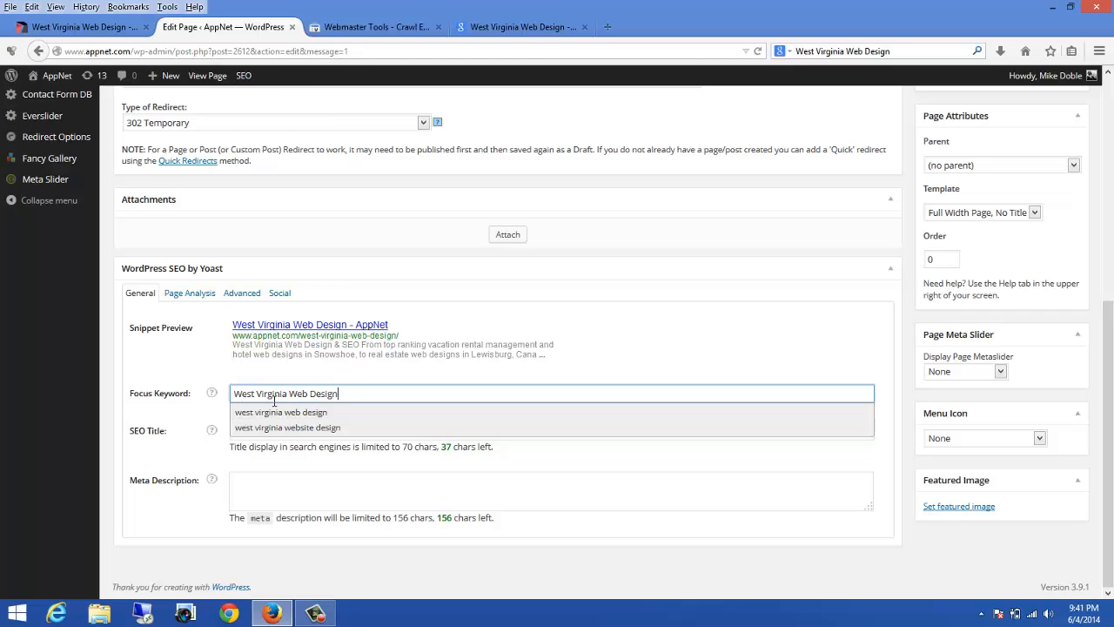
left_click(250, 416)
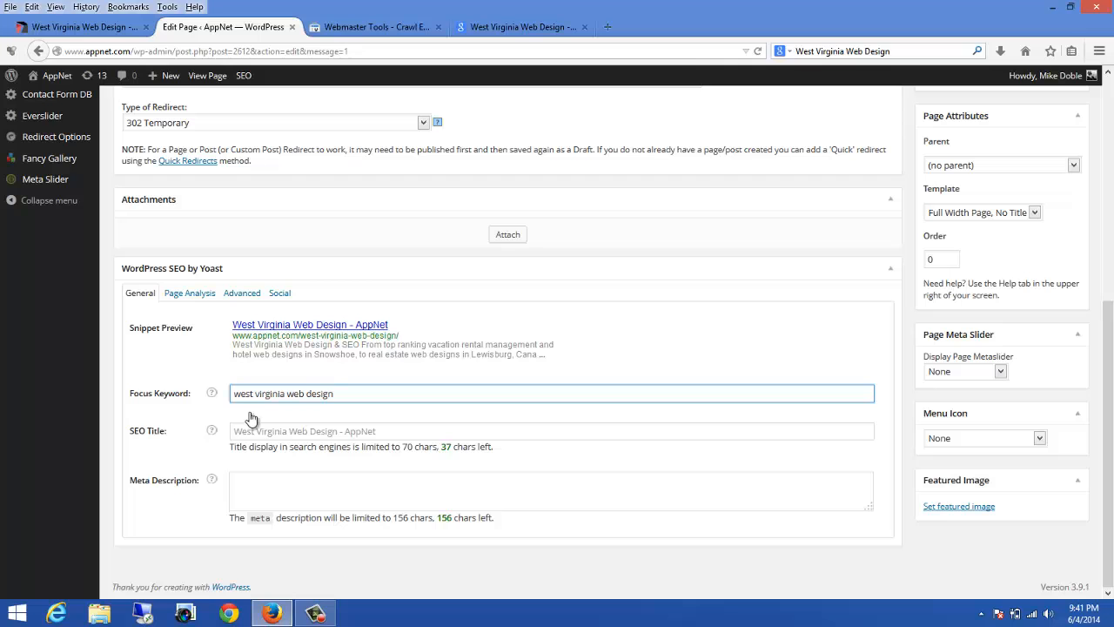
Step: Set the SEO title to West Virginia Web Design | AppNet
left_click(246, 435)
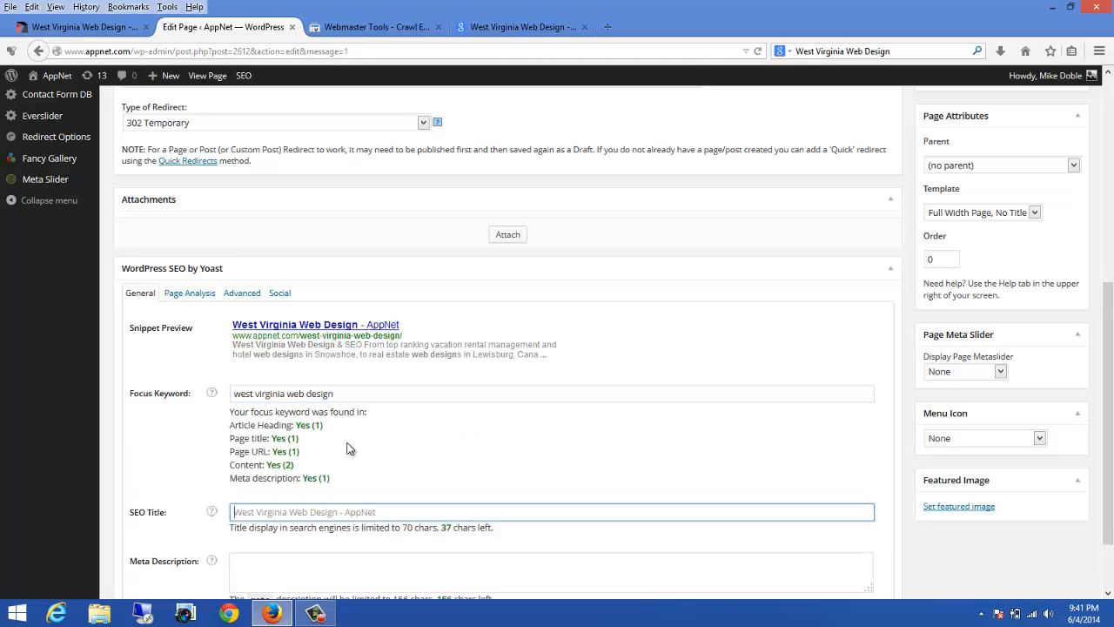
scroll(348, 447, "down", 2)
left_click(237, 431)
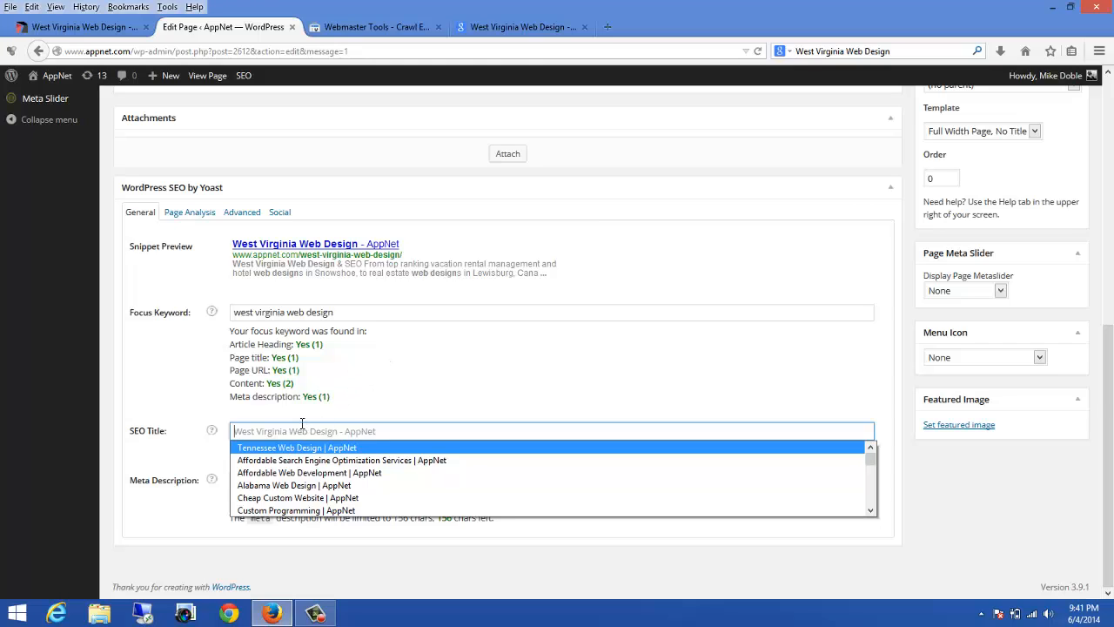
key("Escape")
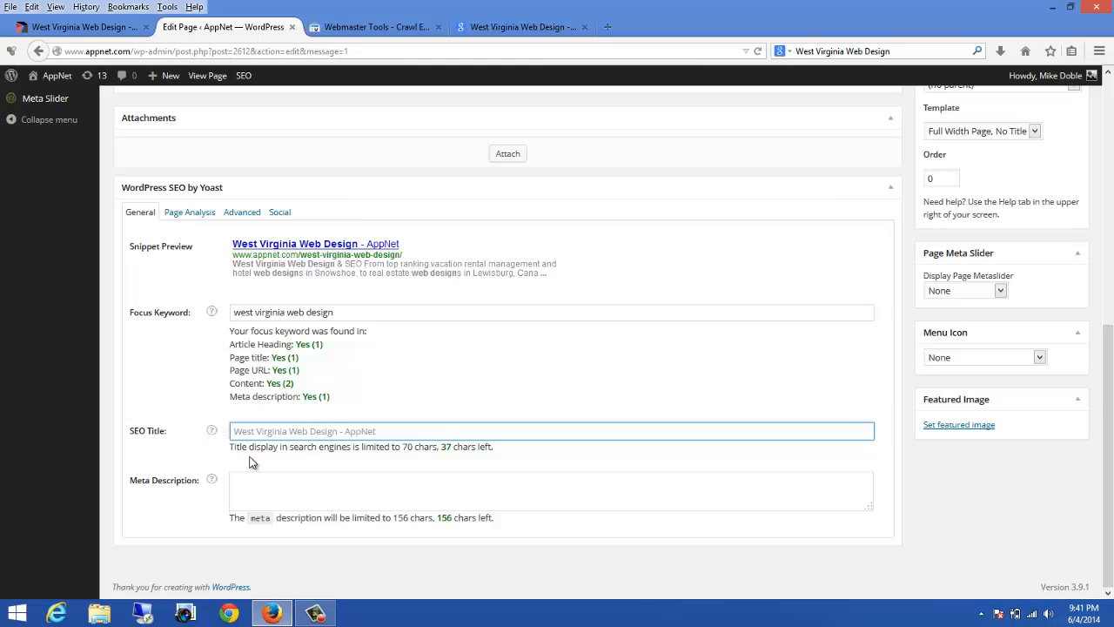
key("ctrl+v")
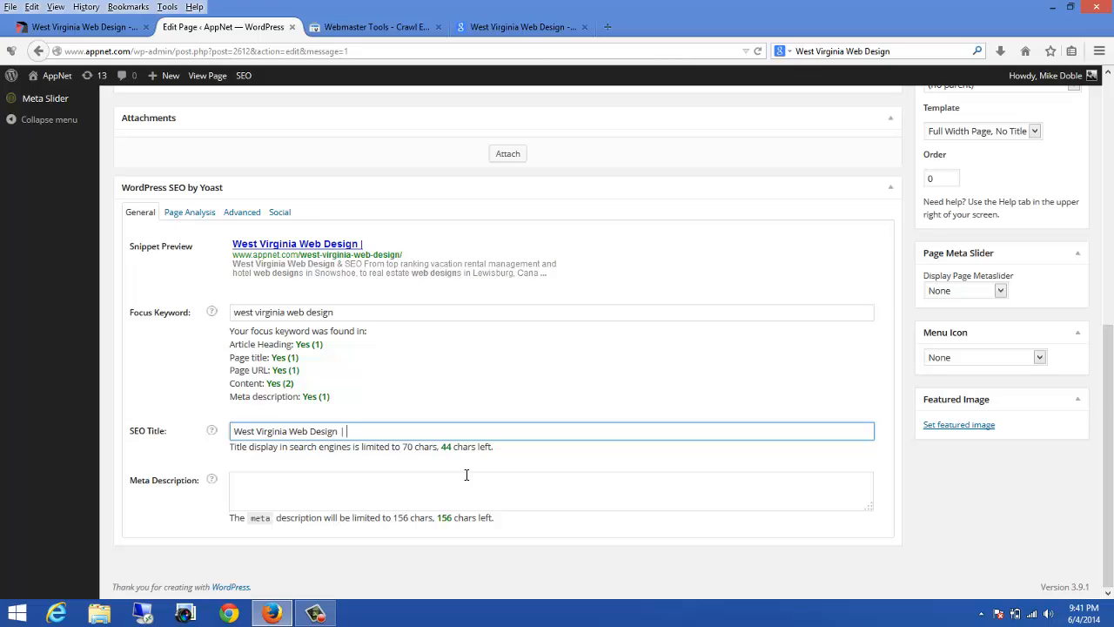
type("AppNet")
Step: Copy the snippet preview description text and paste it into the meta description
left_click_drag(233, 264, 539, 276)
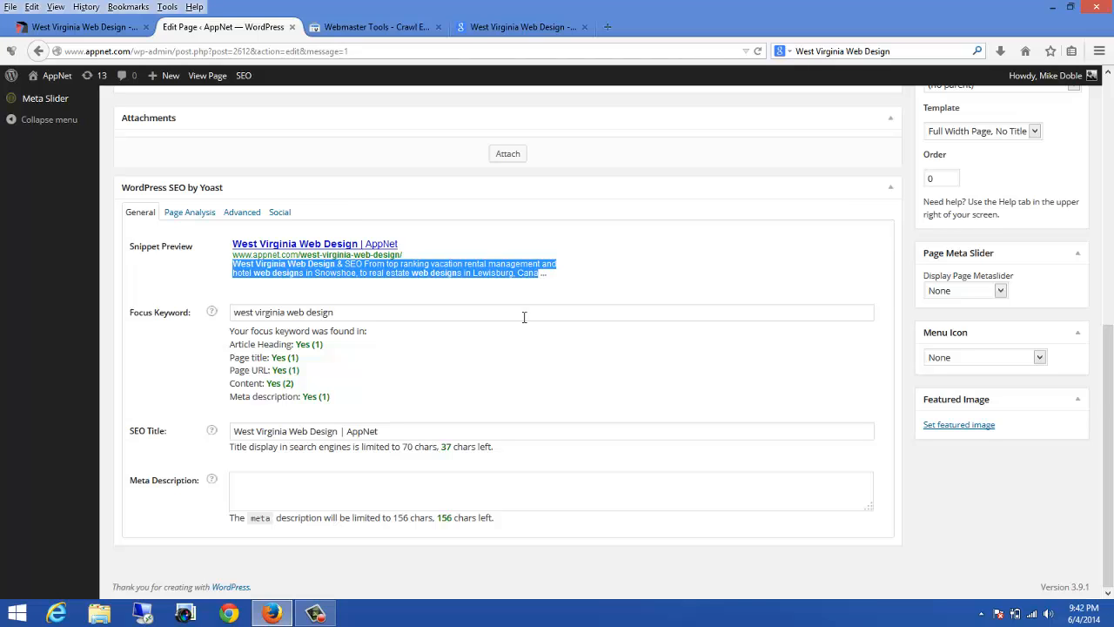
right_click(443, 274)
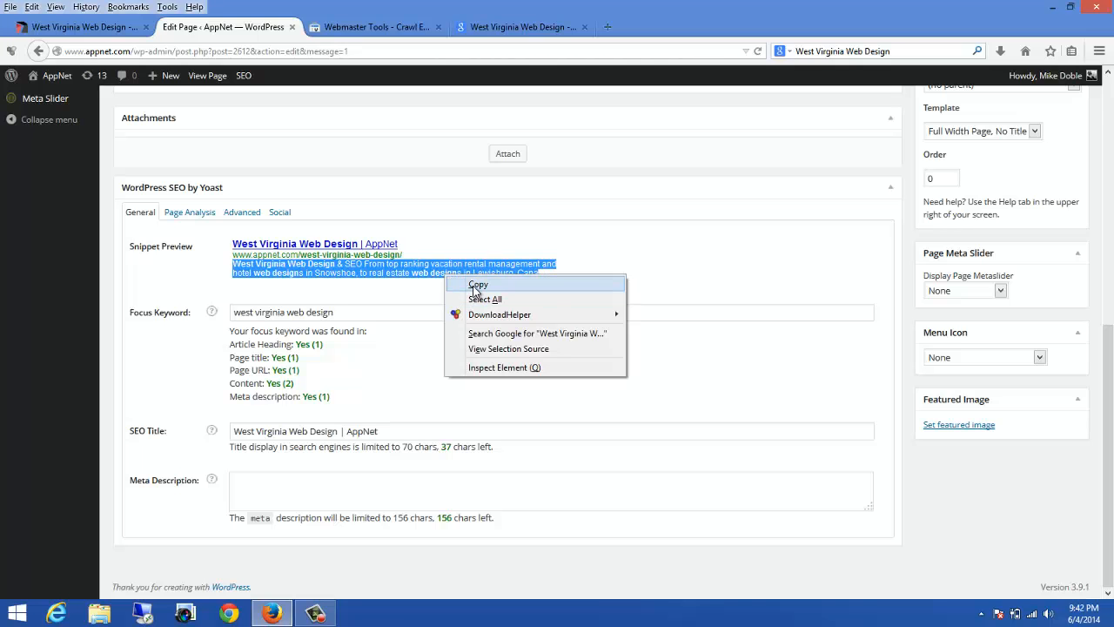
left_click(478, 287)
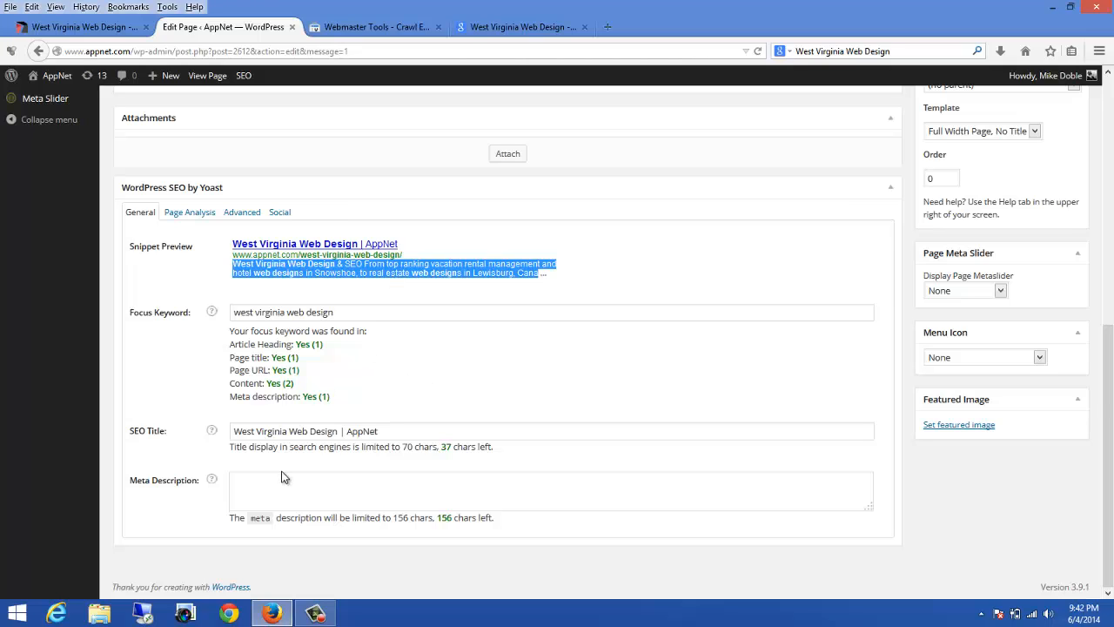
left_click(258, 497)
key("ctrl+v")
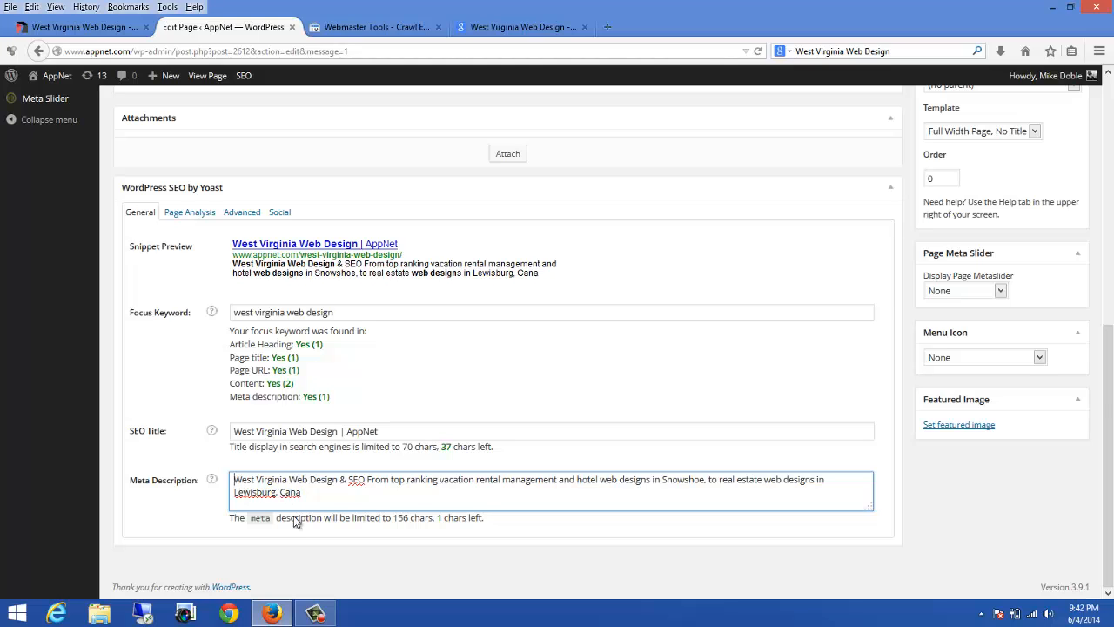
Step: Prefix the meta description with "AppNet is a digital media company specializing in"
type("AppNet")
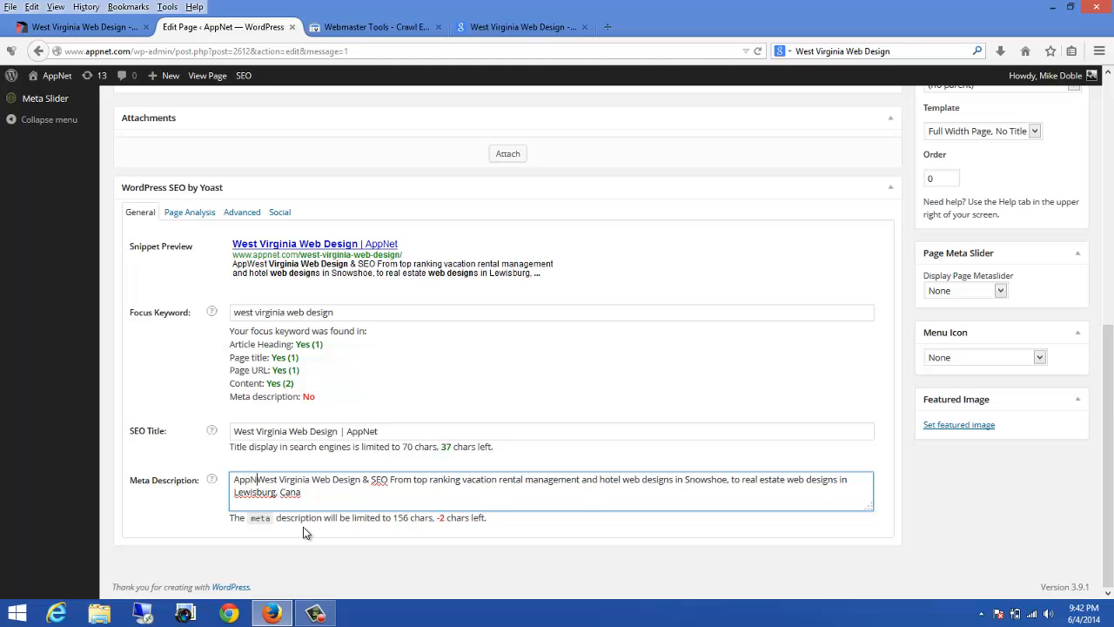
type(" is a ")
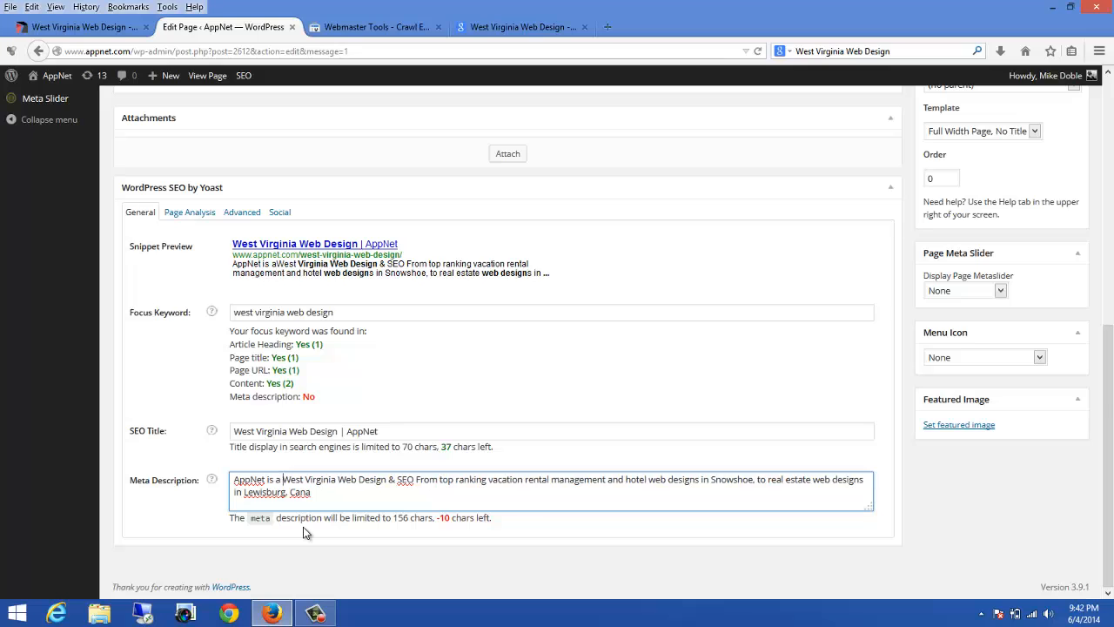
type("digital me")
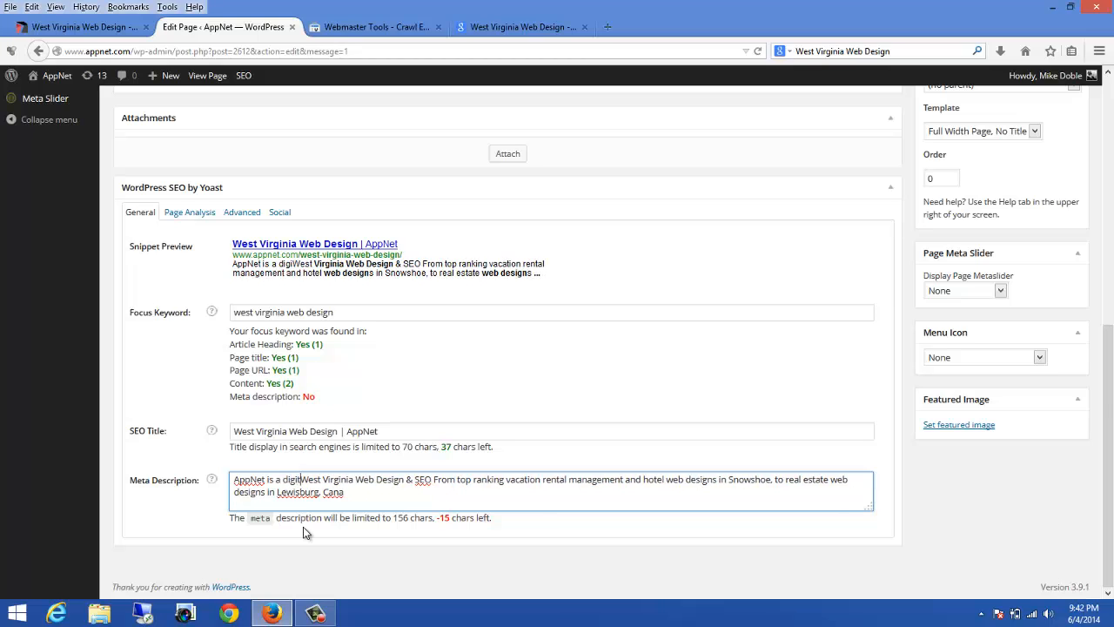
type("d")
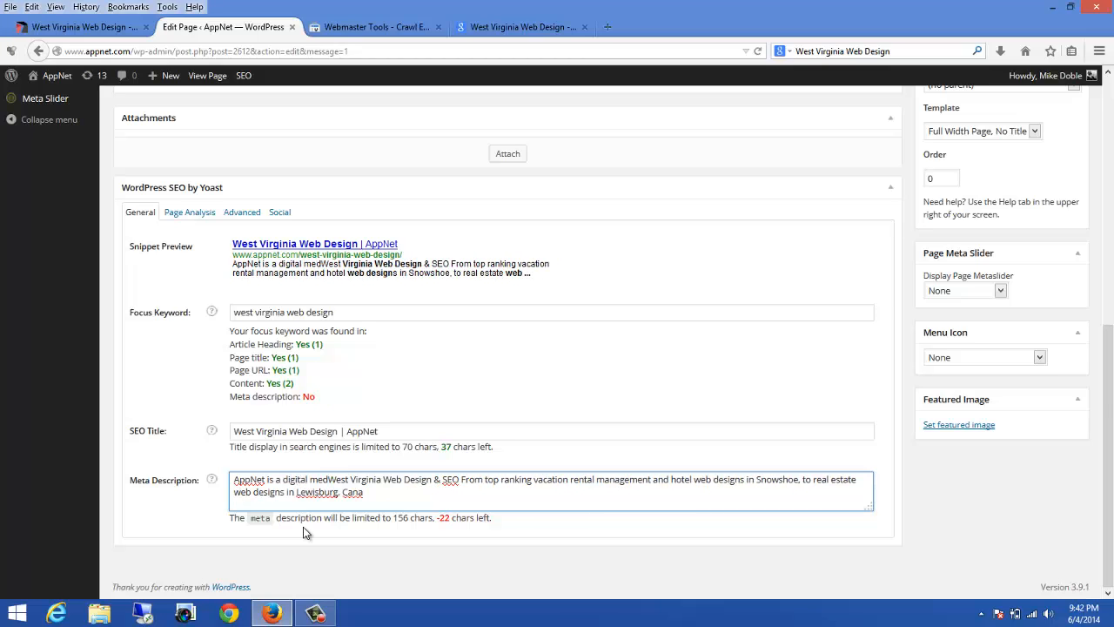
type("ia co")
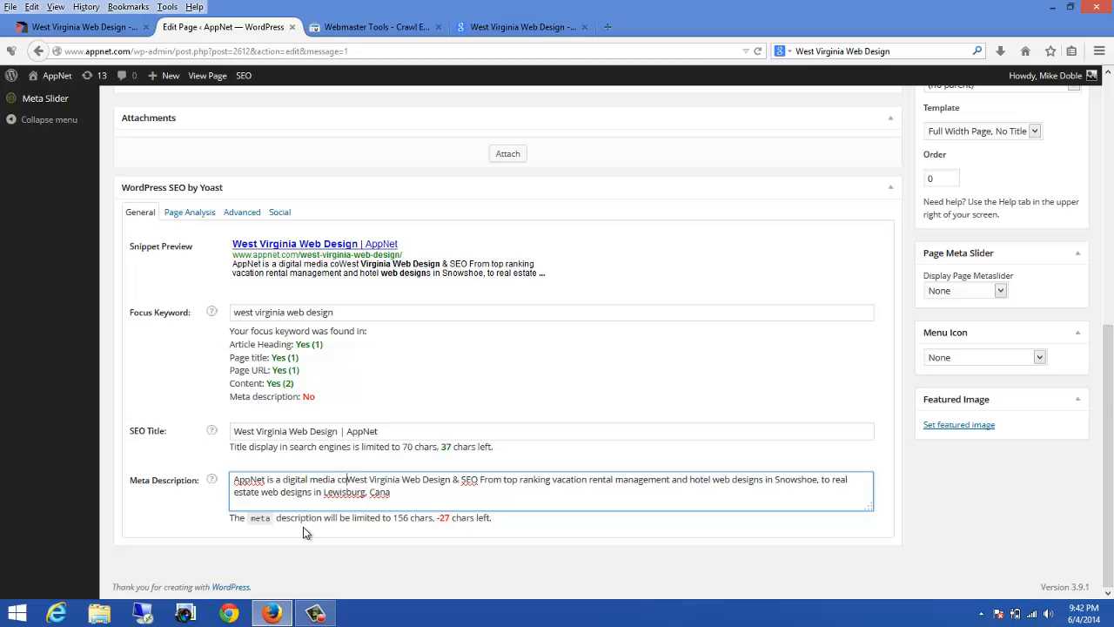
type("mpany")
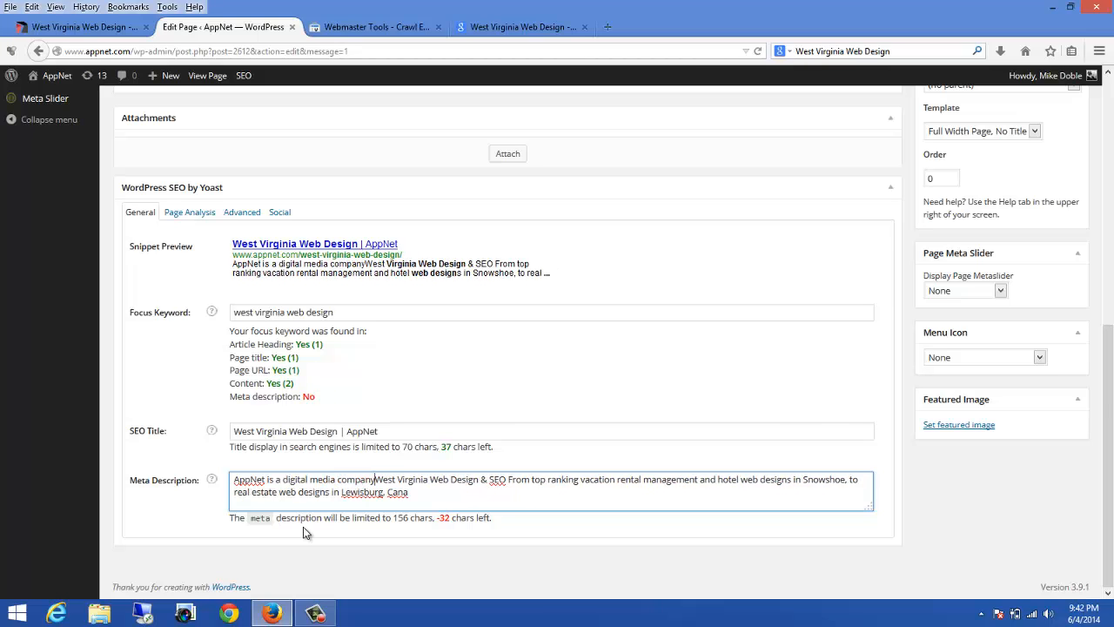
type(" specializ")
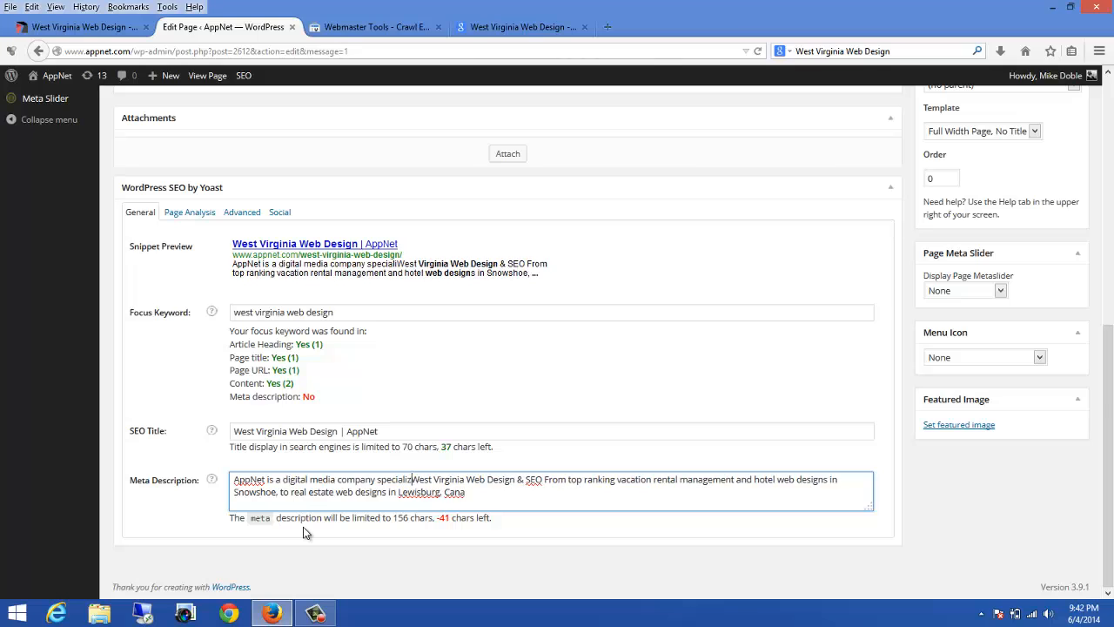
type("ing in")
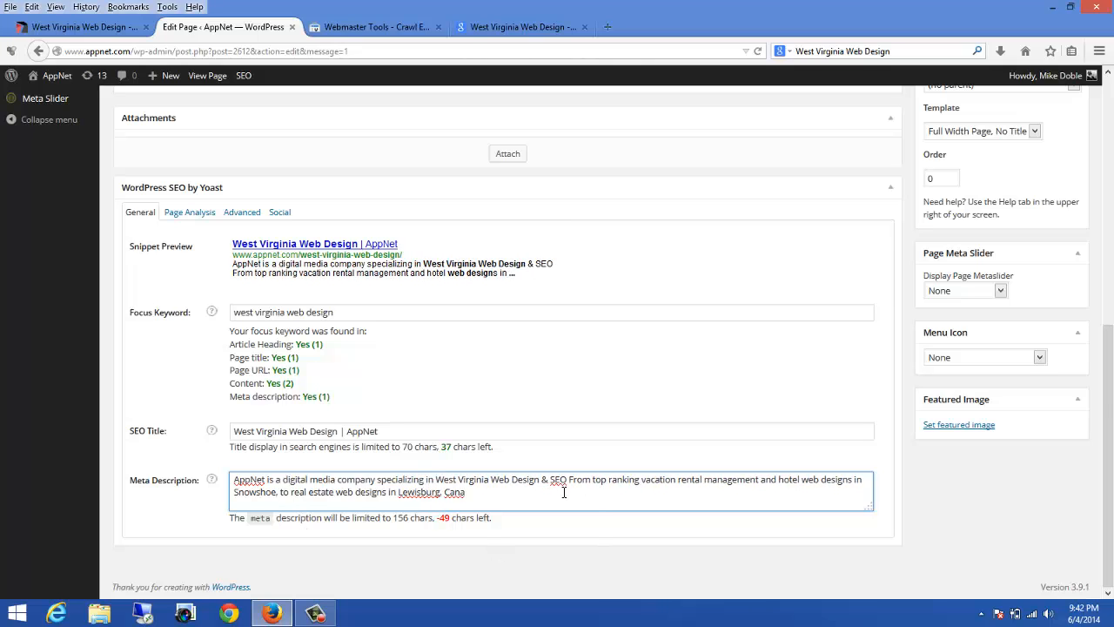
Step: Delete the meta description text following "West Virginia Web Design & SEO"
left_click_drag(569, 479, 574, 480)
left_click_drag(861, 480, 569, 481)
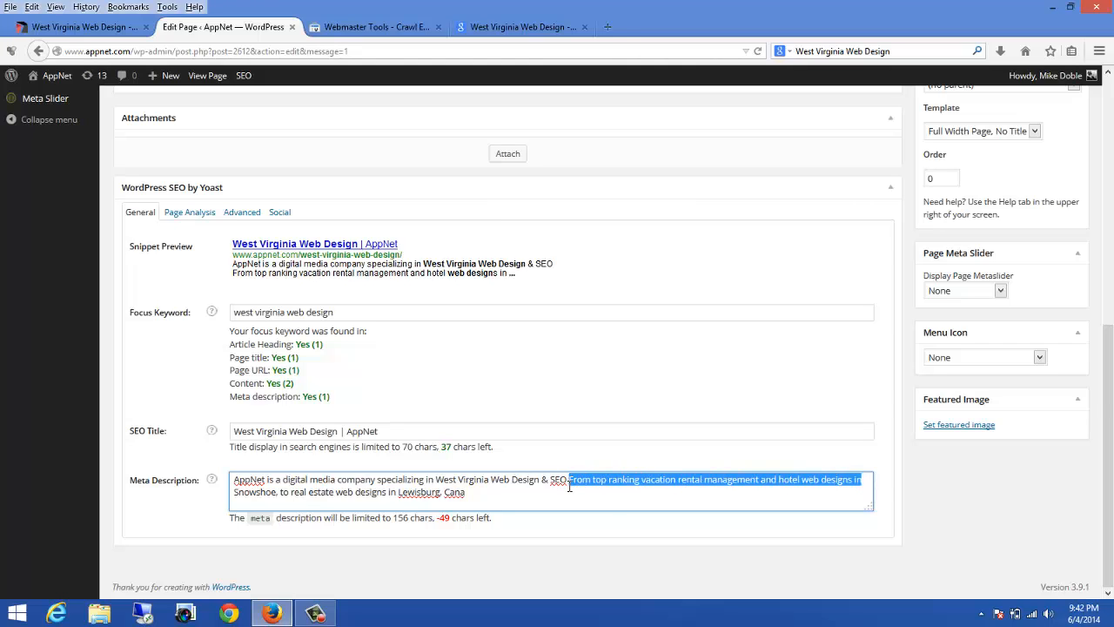
key("BackSpace")
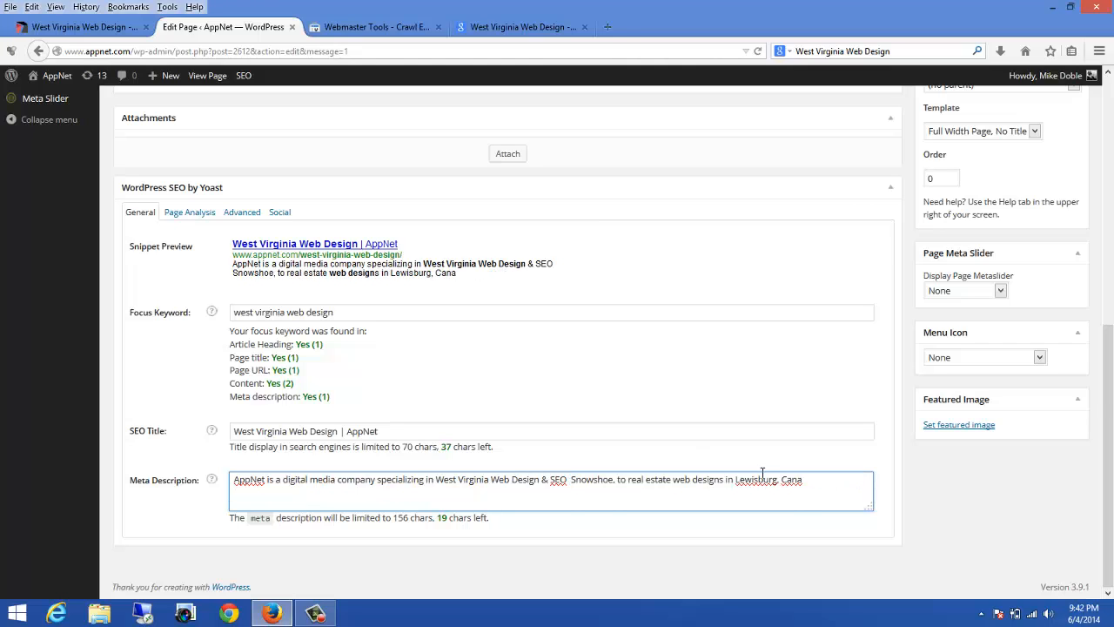
left_click_drag(802, 479, 599, 487)
left_click(671, 487)
left_click_drag(824, 492, 573, 487)
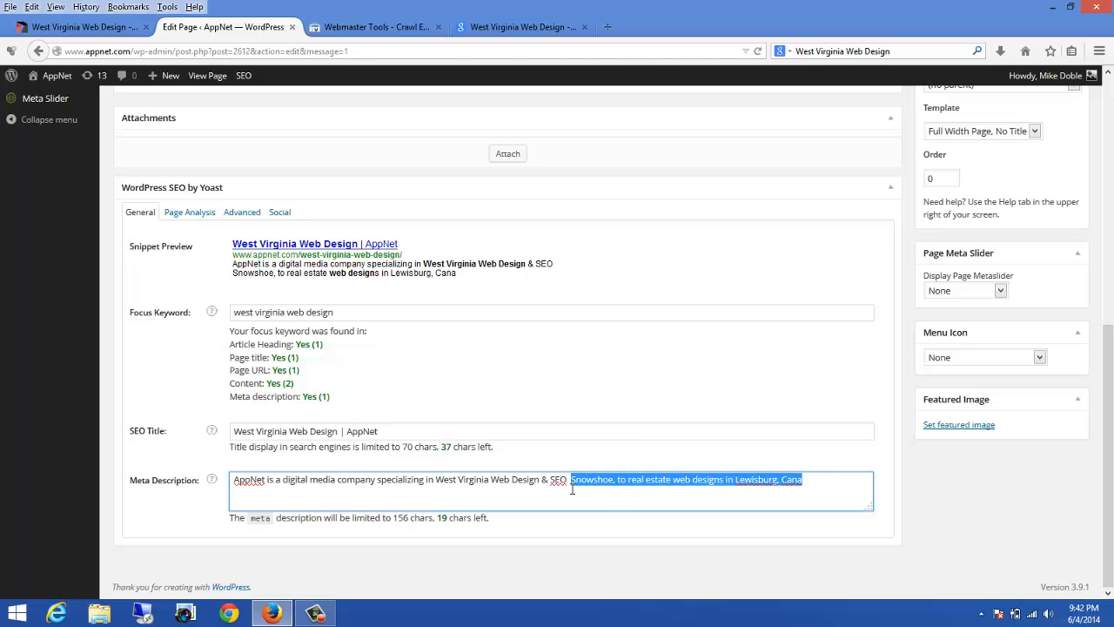
key("BackSpace")
Step: Append "for clients in Morgantown, Snowshoe, Canaan Valley, Lewisburg, Charleston" to the meta description
type("for s")
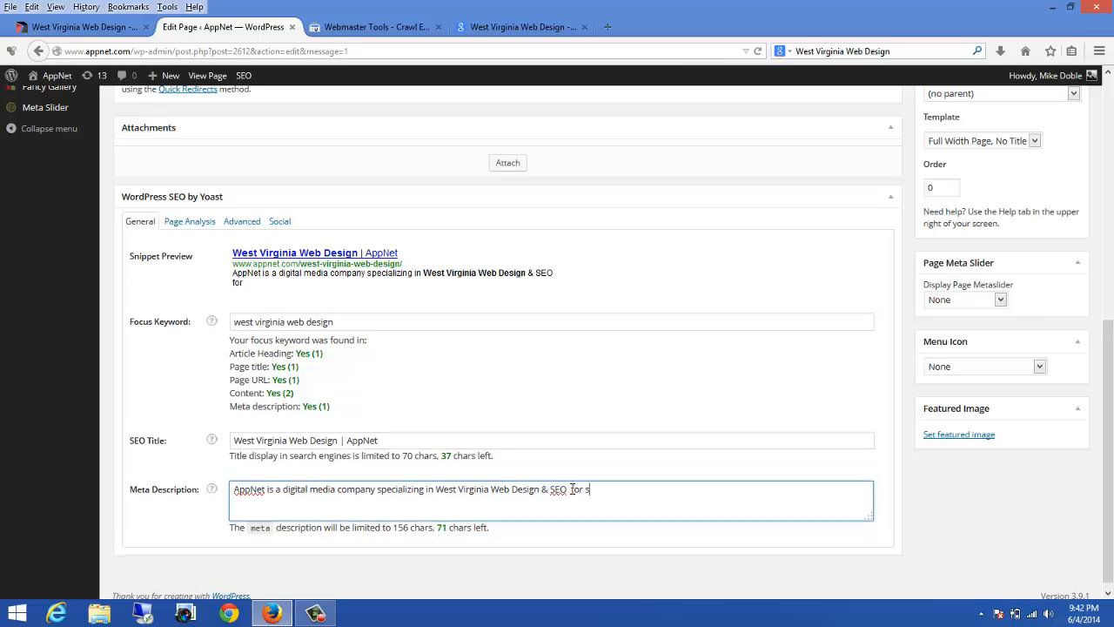
key("BackSpace")
type("clients in Morga")
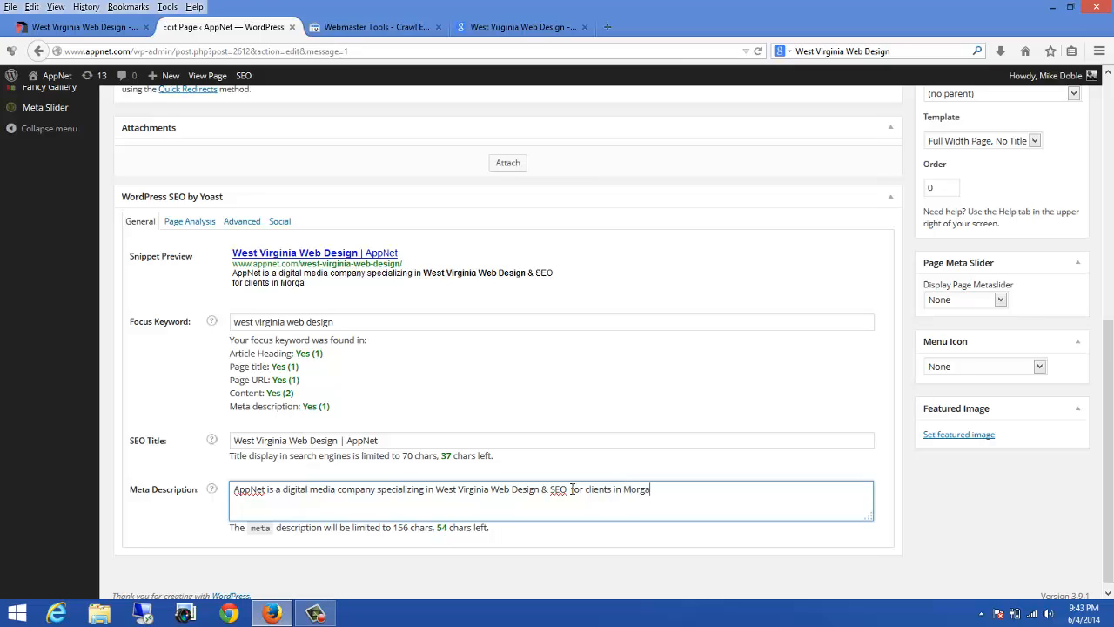
type("ntown, Snowshoe, C")
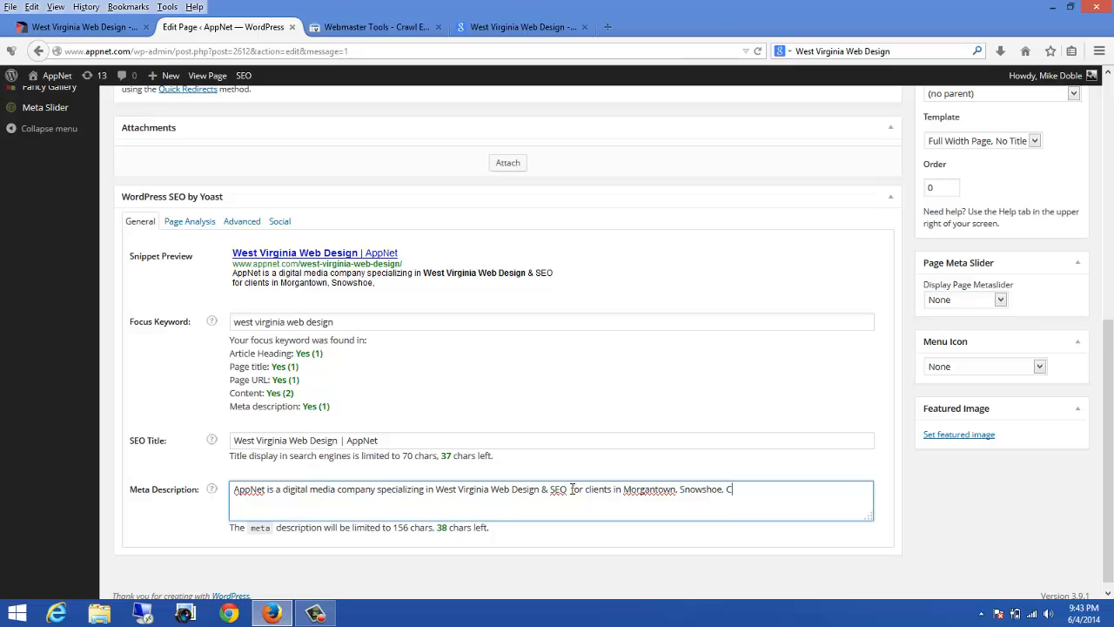
type("anaan Valley")
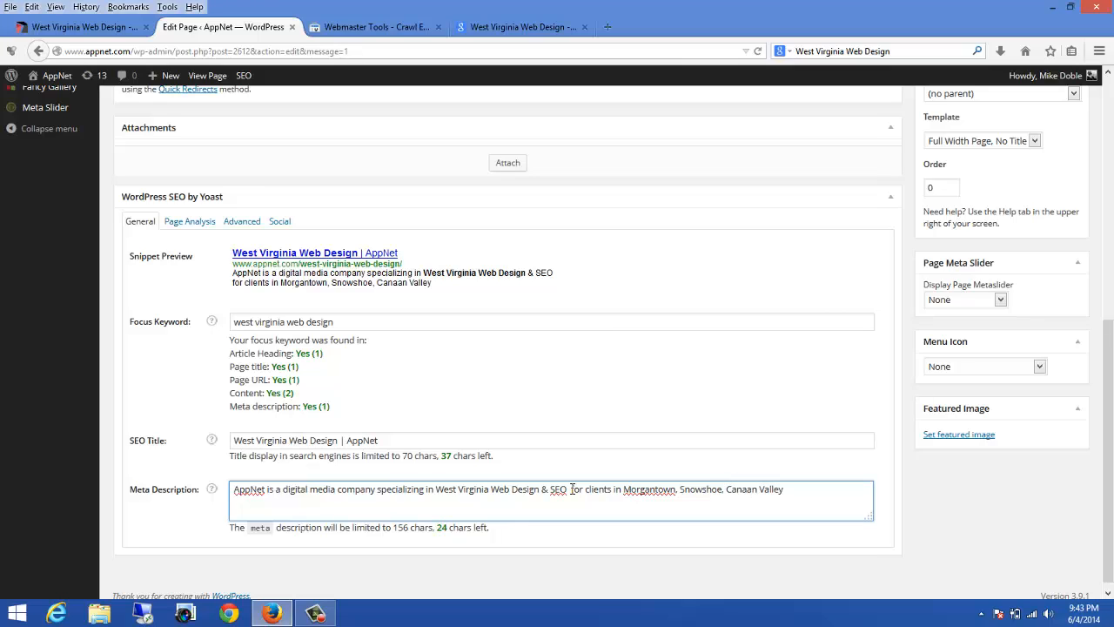
type(", Lewisburg, Charles")
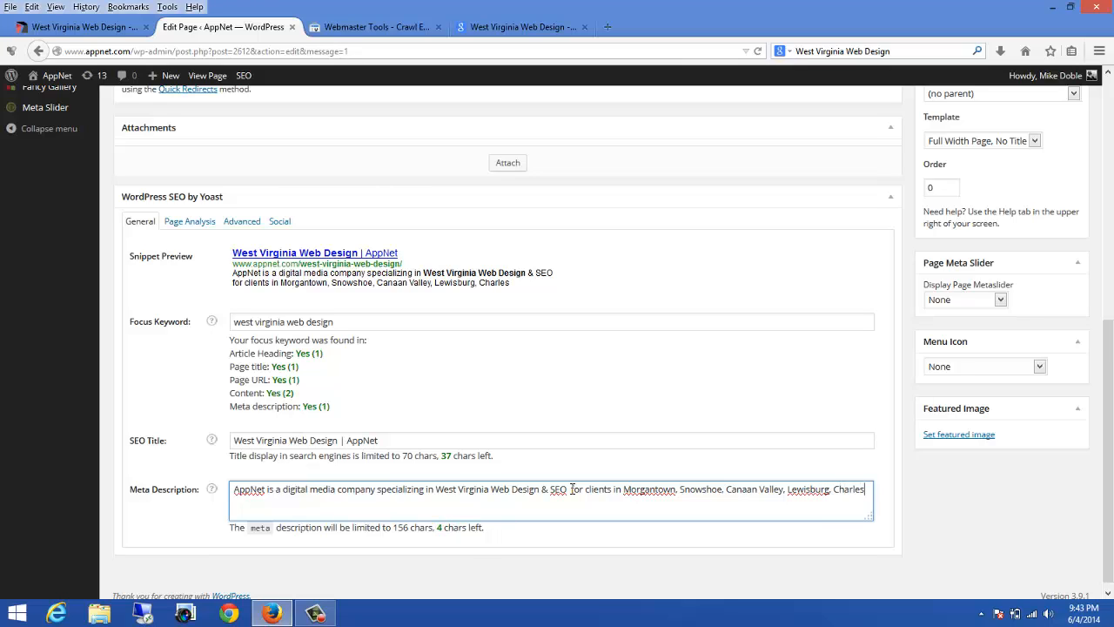
type("ton.")
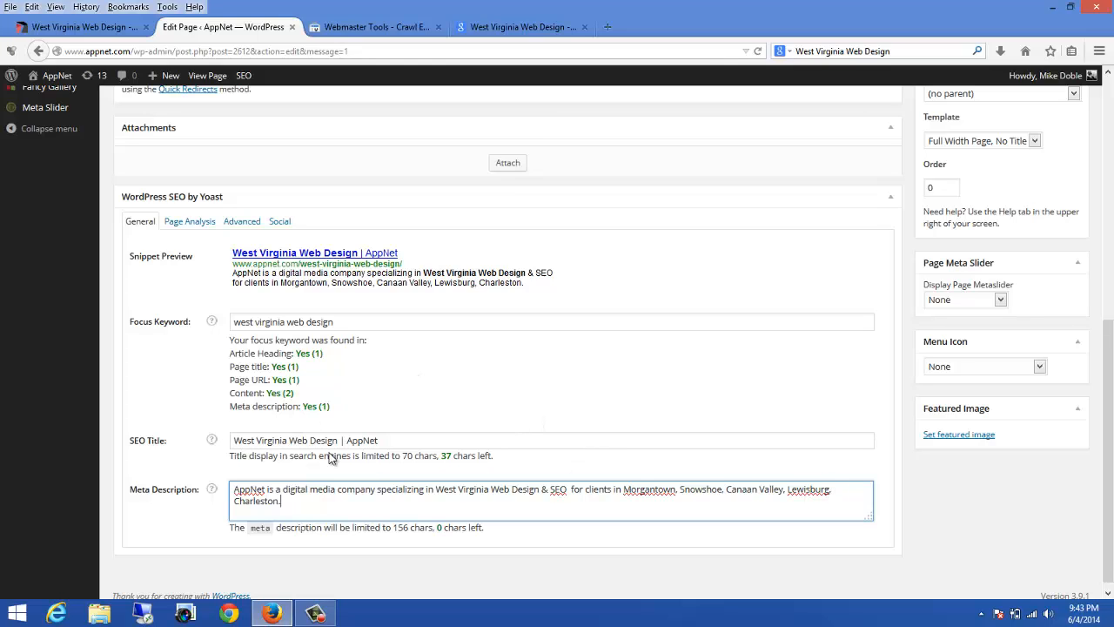
Step: Update the West Virginia Web Design page to save the SEO settings
scroll(721, 380, "up", 5)
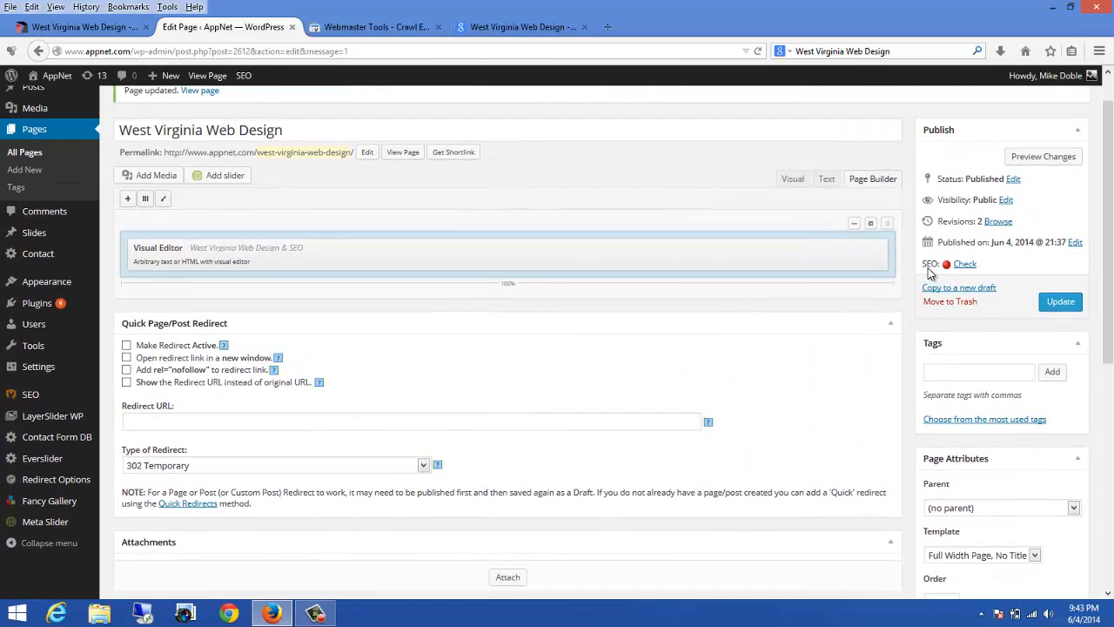
mouse_move(948, 269)
left_click(1060, 305)
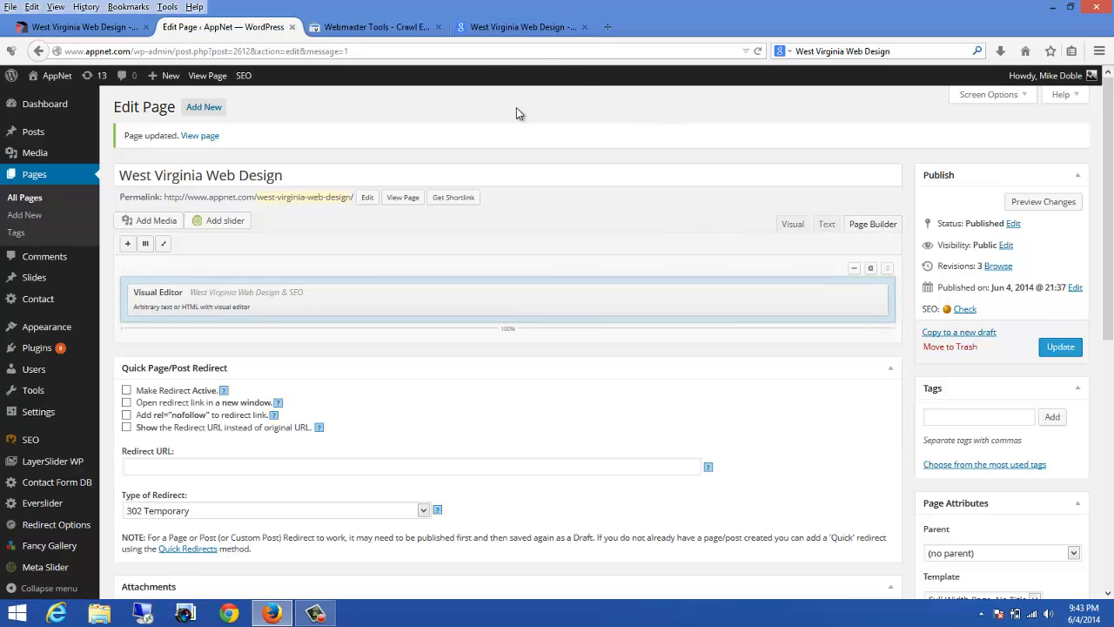
Step: Copy the page's shortlink URL
left_click(442, 200)
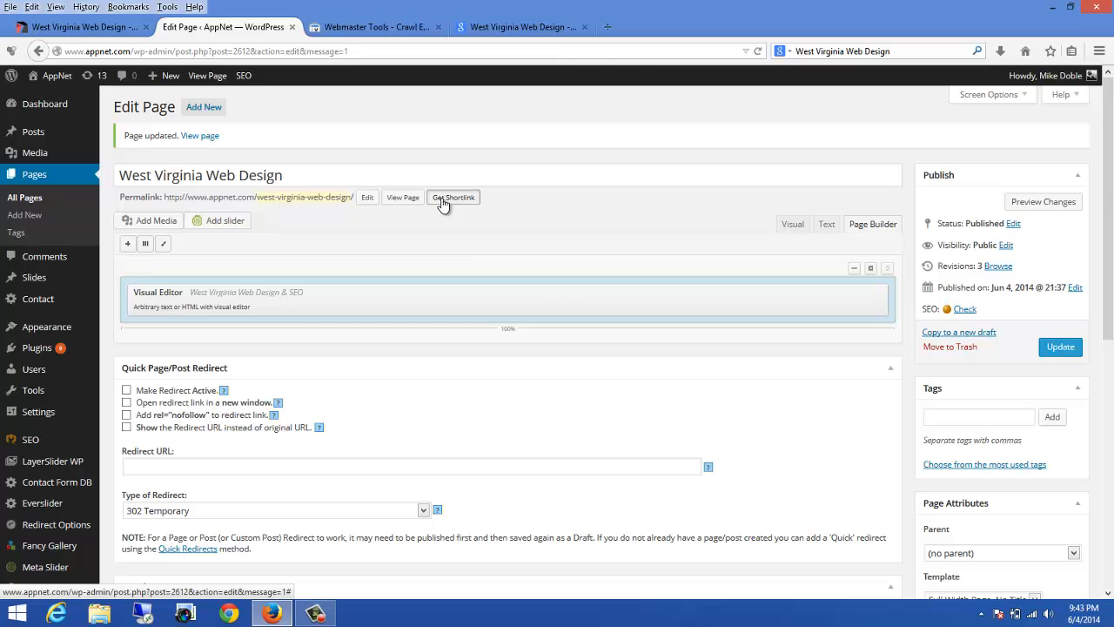
right_click(534, 253)
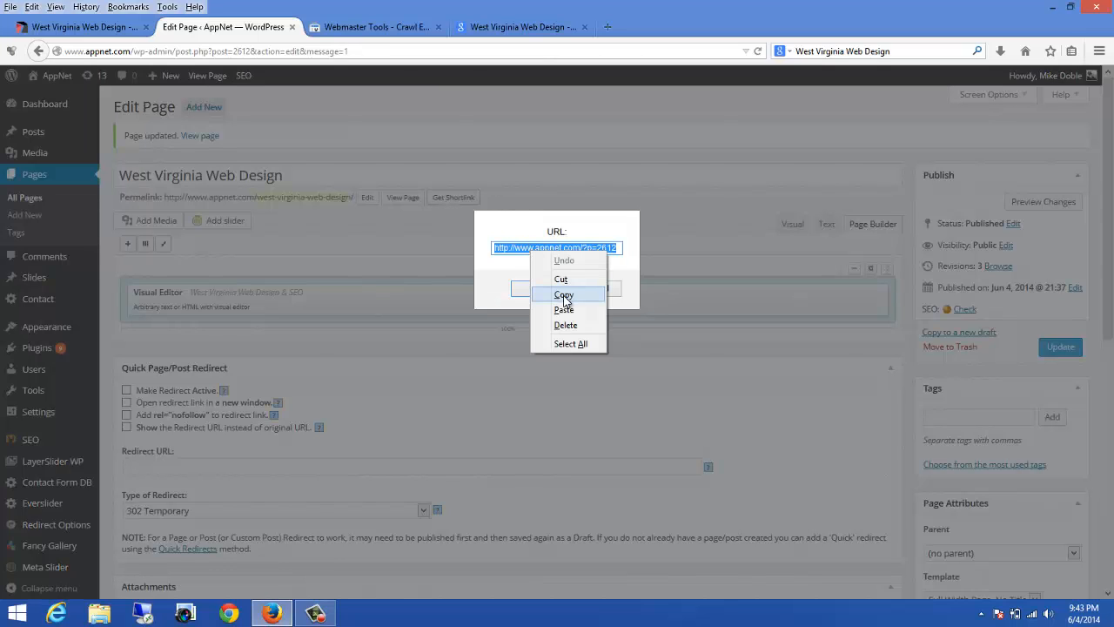
left_click(561, 294)
left_click(538, 289)
Step: Open the copied shortlink in the Google search tab to view the published page
left_click(562, 27)
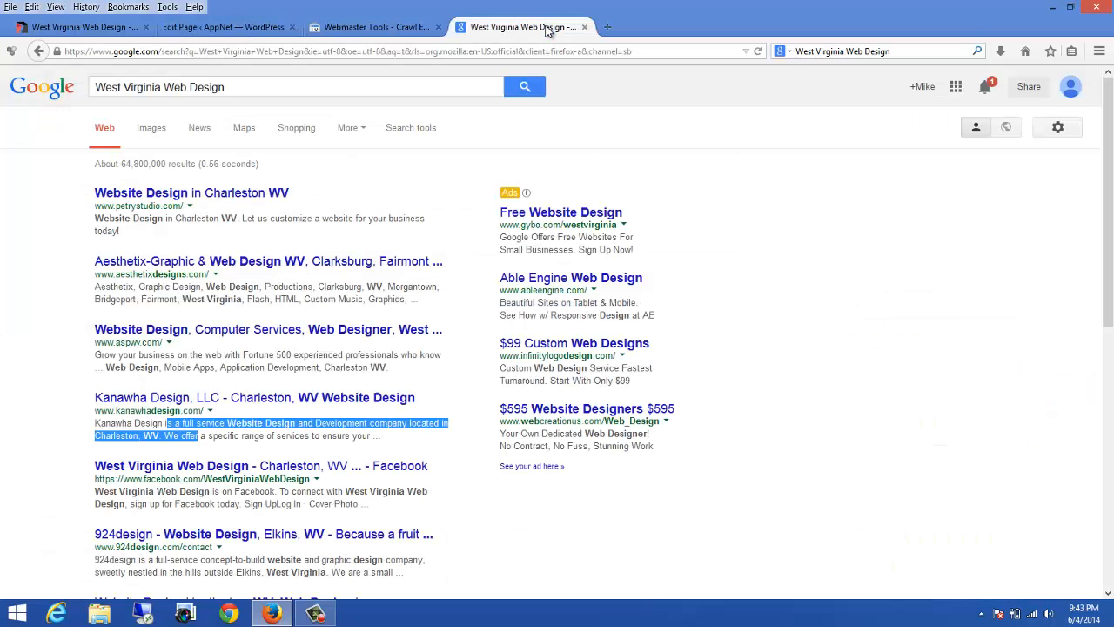
left_click(212, 48)
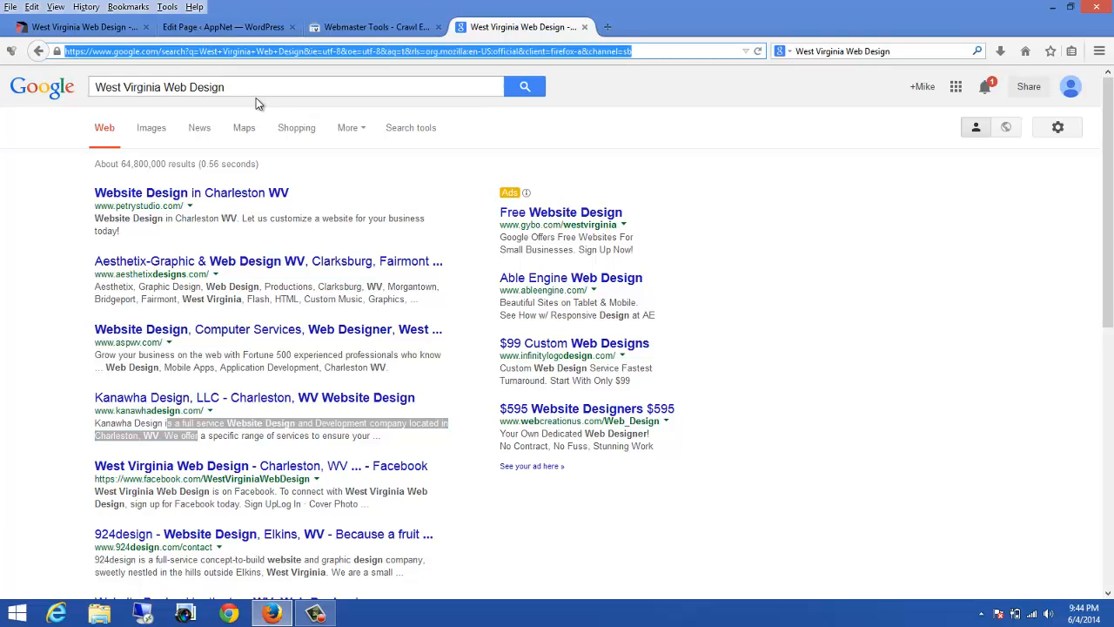
key("ctrl+v")
key("Return")
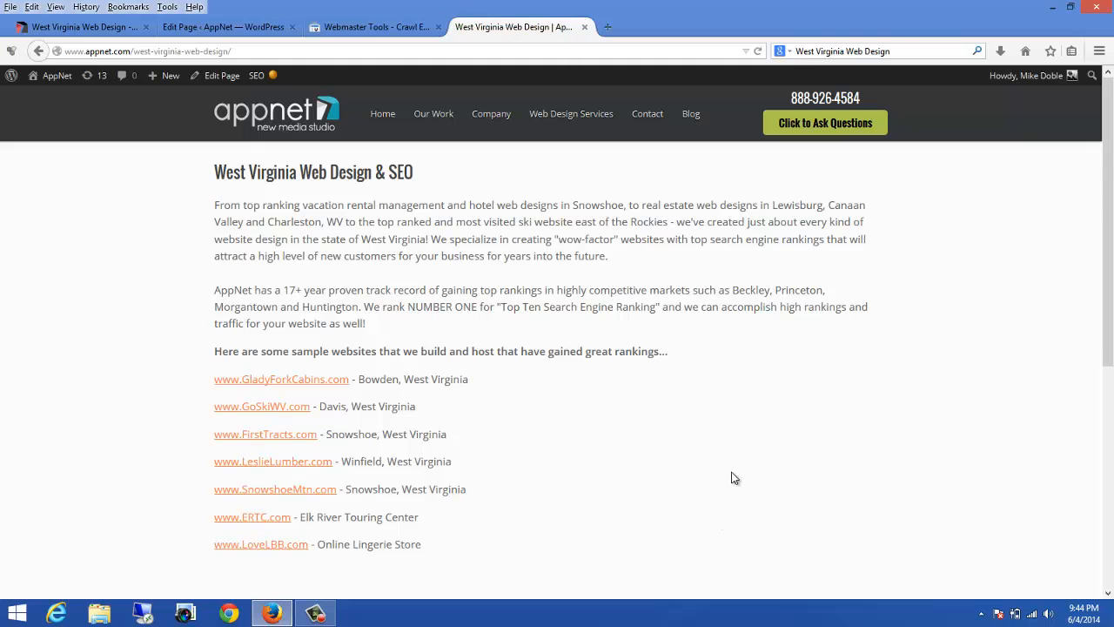
Step: Review the content of the published West Virginia Web Design & SEO page
scroll(729, 473, "down", 3)
scroll(721, 462, "up", 3)
left_click_drag(245, 172, 484, 349)
scroll(582, 355, "down", 2)
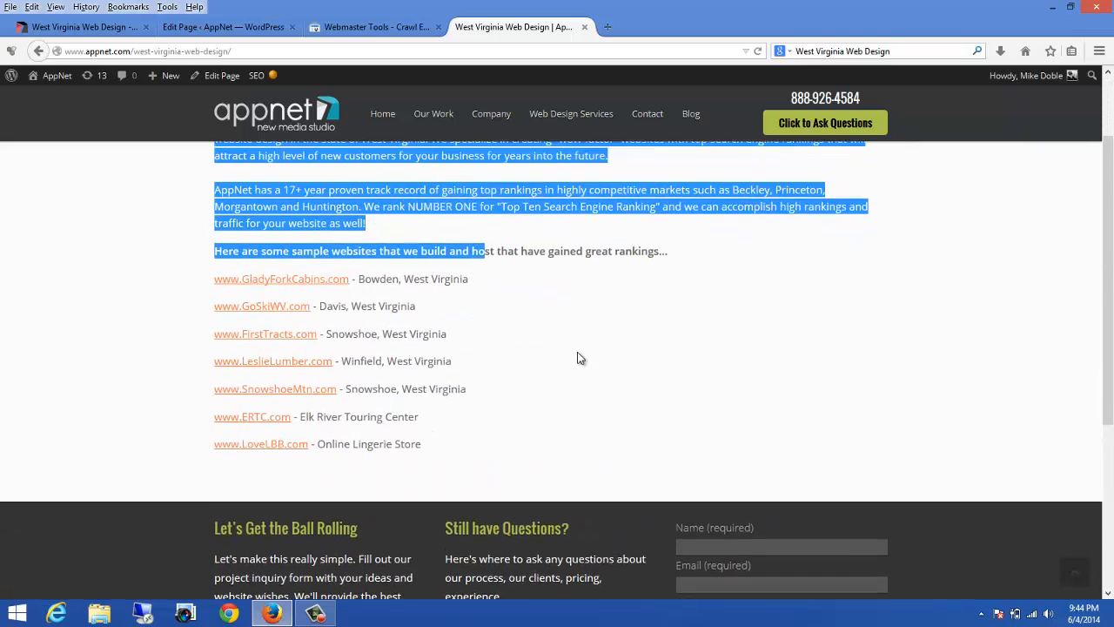
scroll(575, 353, "up", 1)
scroll(575, 353, "up", 1)
left_click(757, 469)
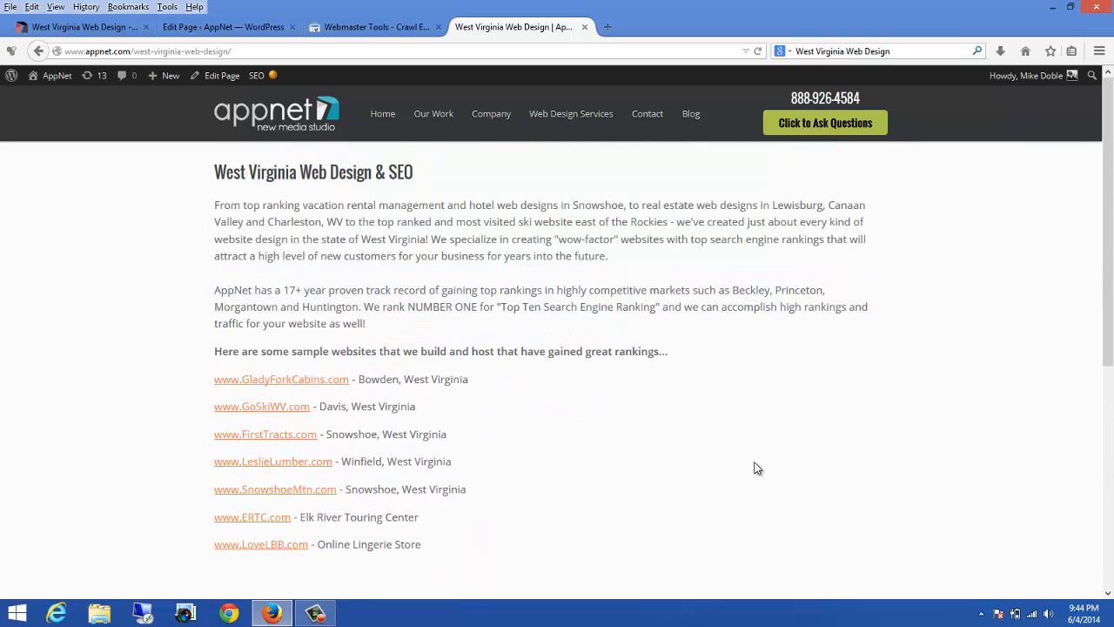
scroll(557, 316, "down", 1)
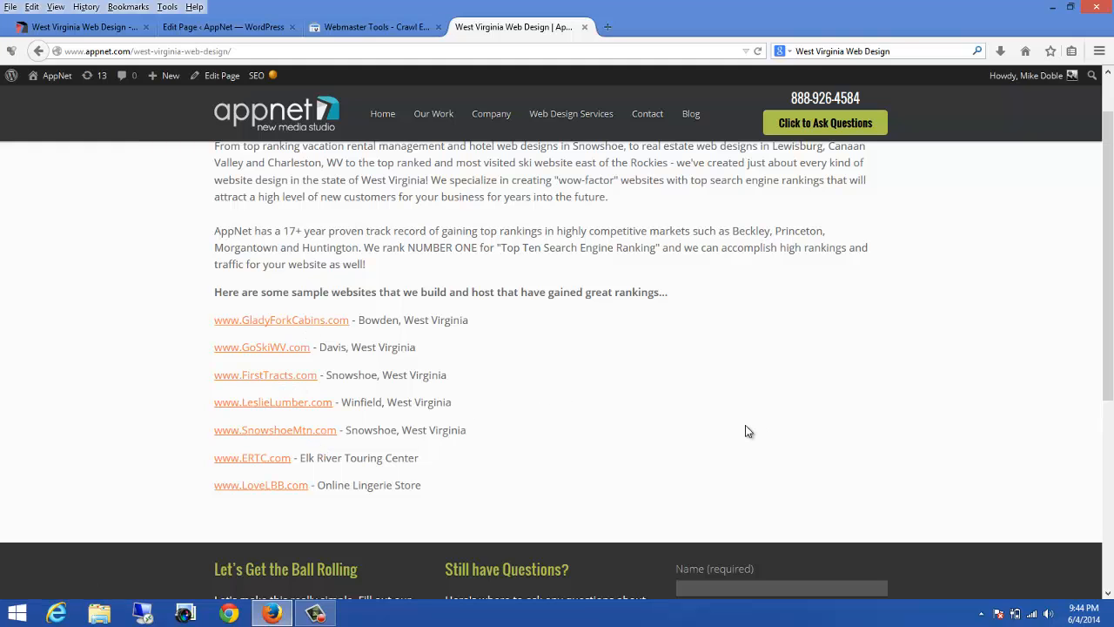
scroll(748, 427, "up", 1)
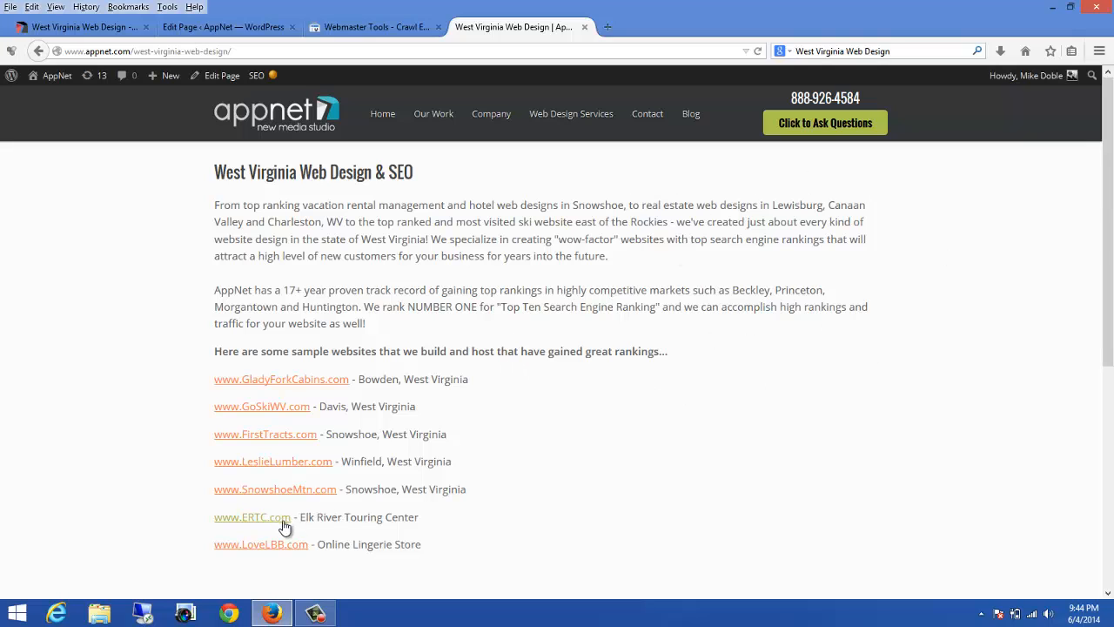
scroll(675, 441, "down", 1)
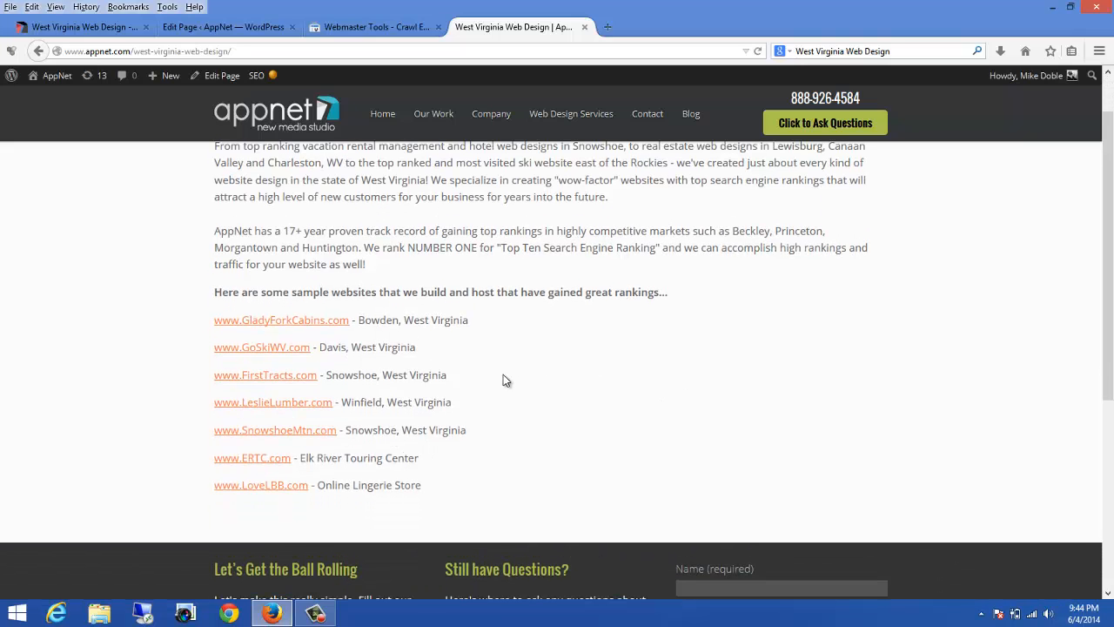
scroll(671, 378, "up", 1)
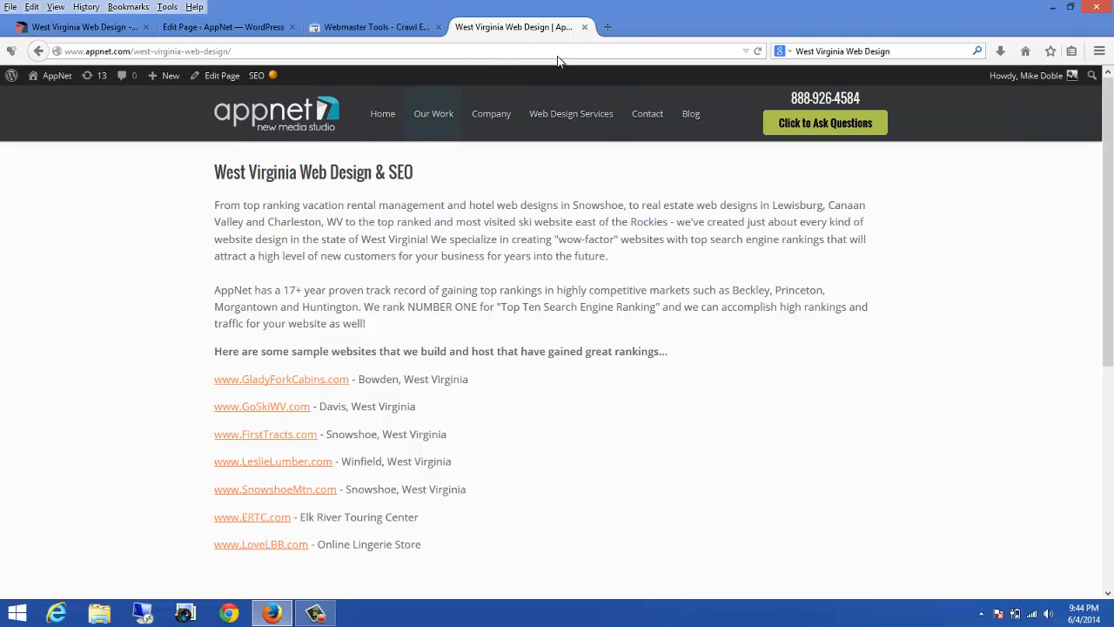
Step: Open appnet.com in a new tab and go to its design portfolio page
left_click(607, 27)
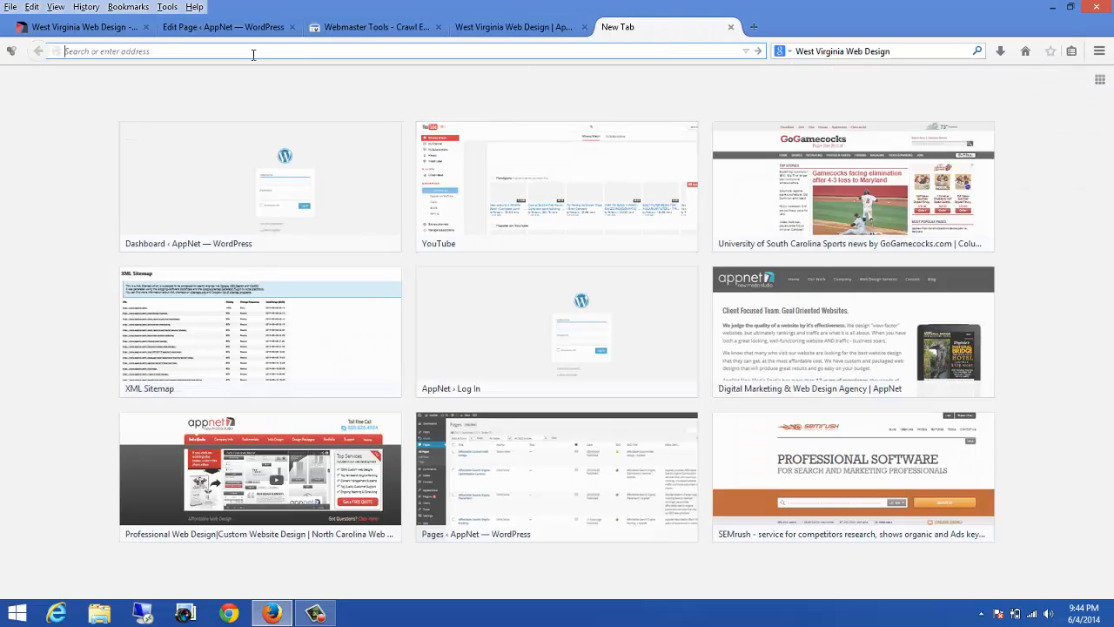
type("appnet")
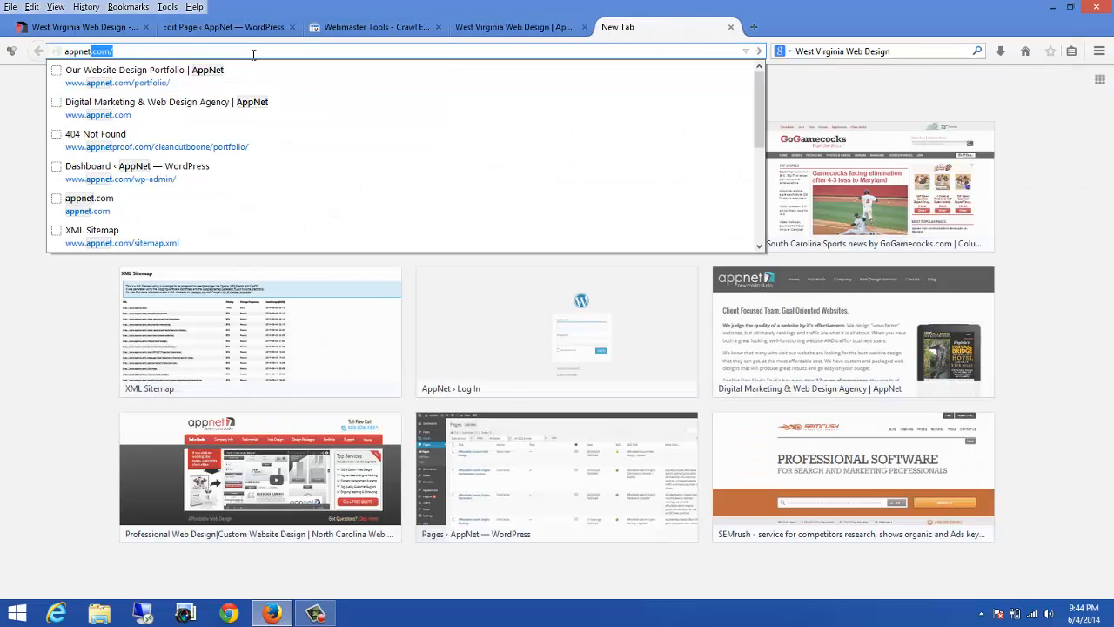
type(".com")
key("Return")
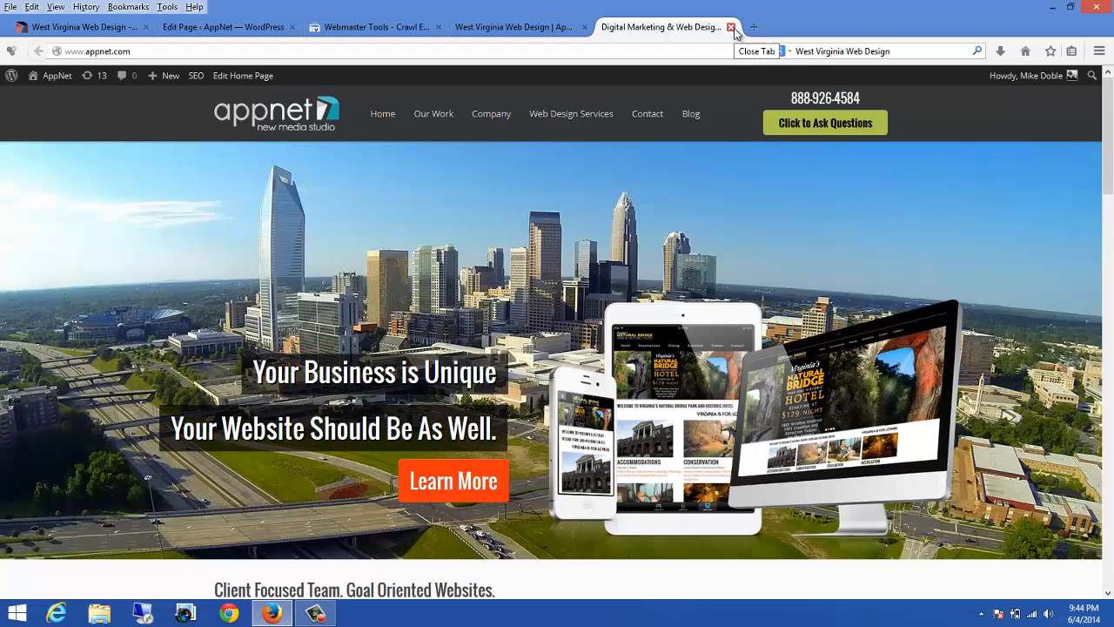
scroll(684, 240, "down", 5)
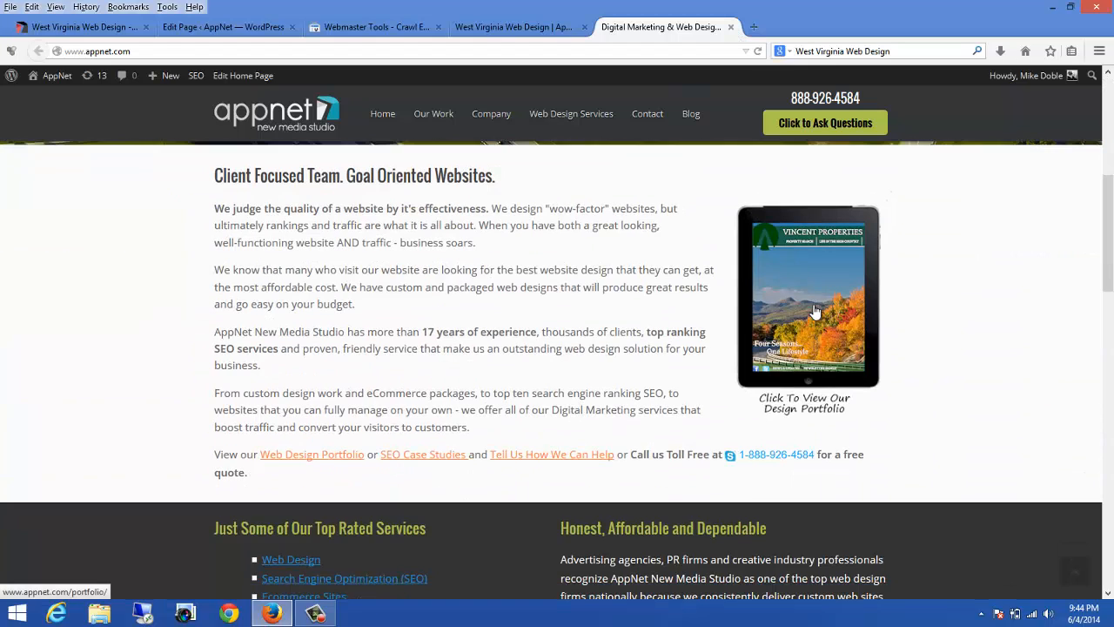
left_click(815, 312)
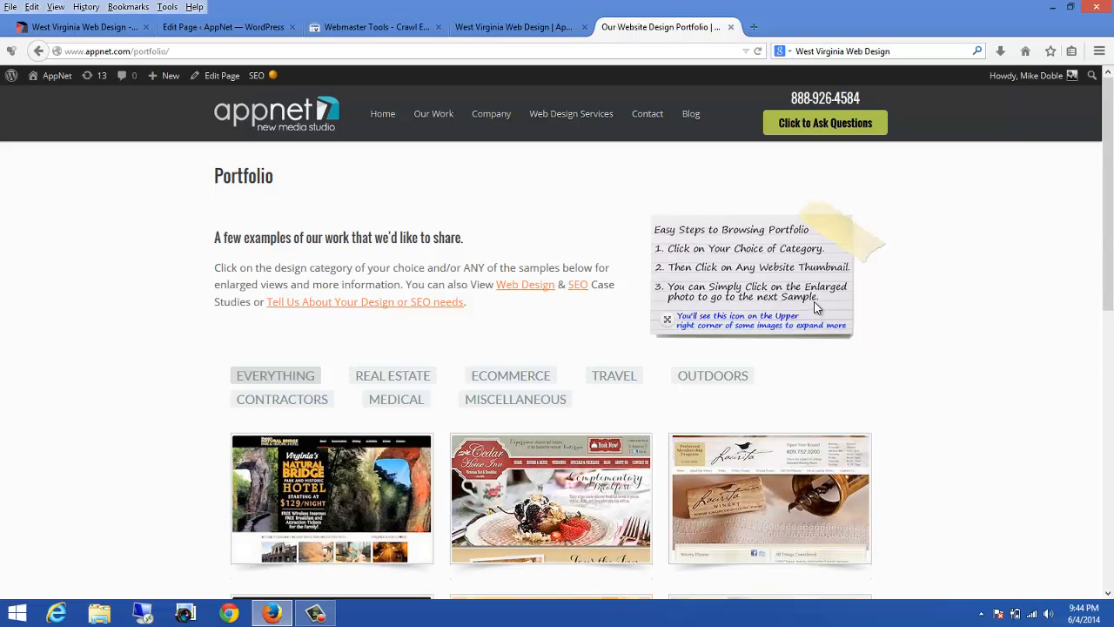
scroll(834, 294, "down", 3)
Step: Filter the portfolio samples to the ECOMMERCE category
left_click(487, 29)
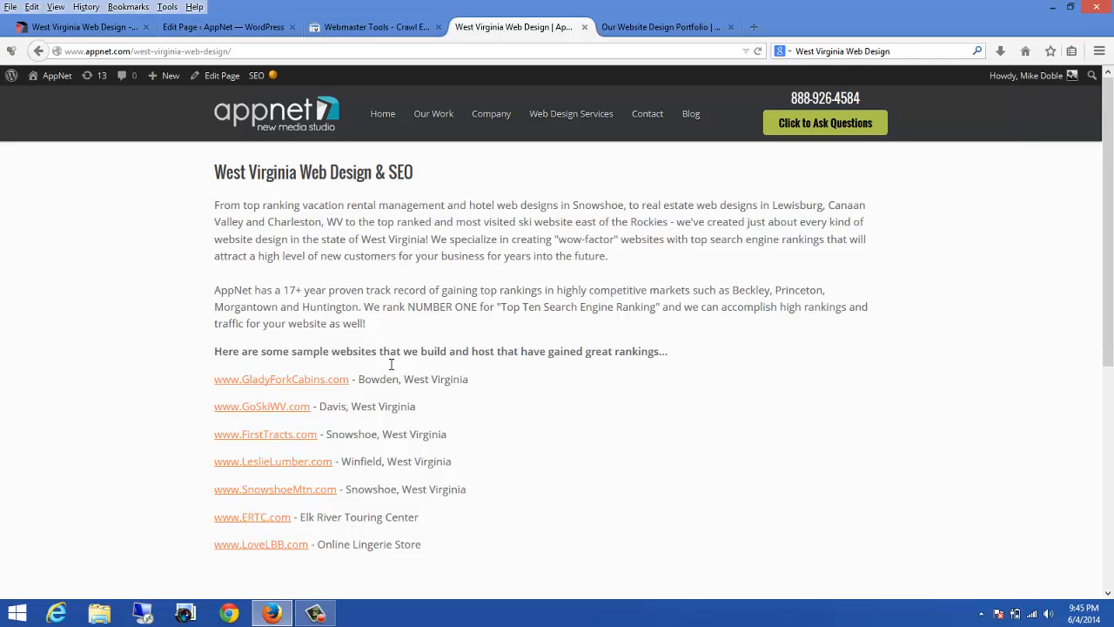
left_click(620, 29)
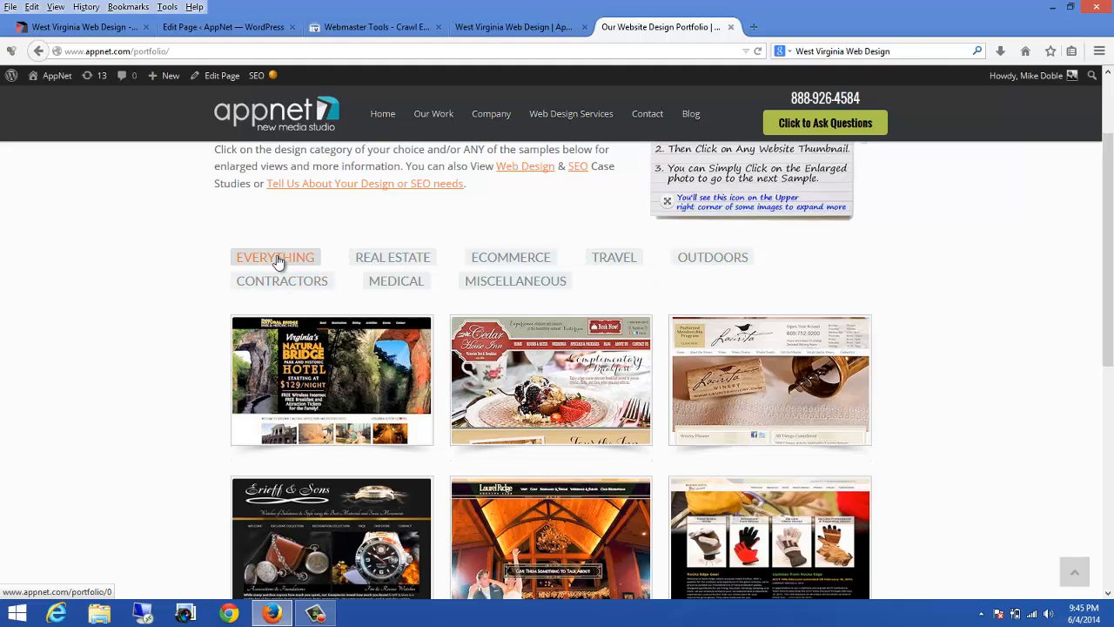
left_click(530, 258)
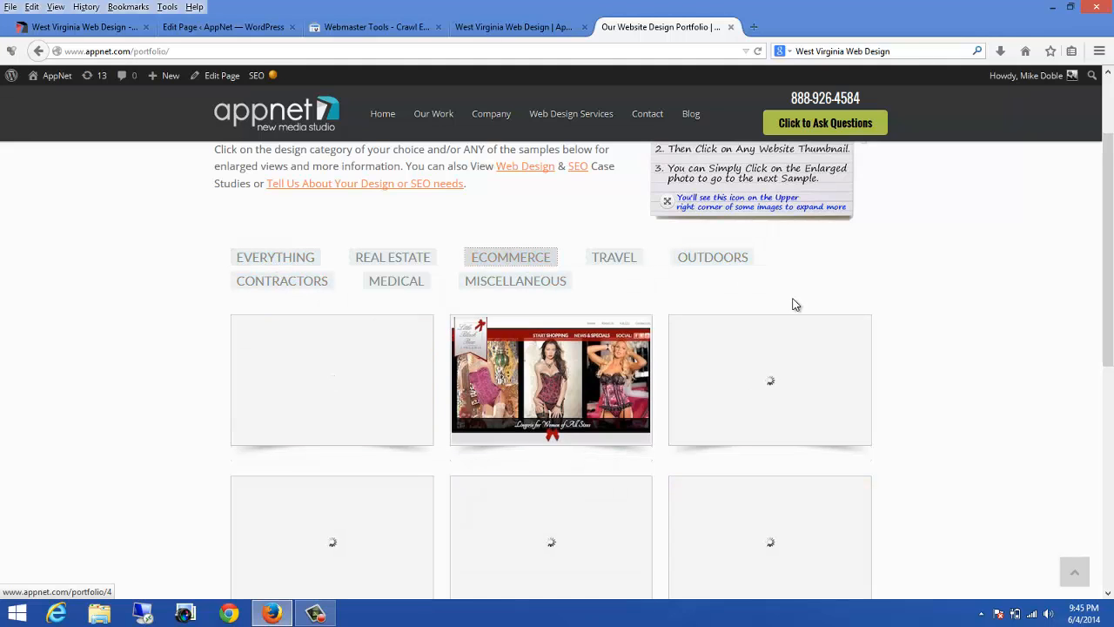
scroll(948, 369, "down", 1)
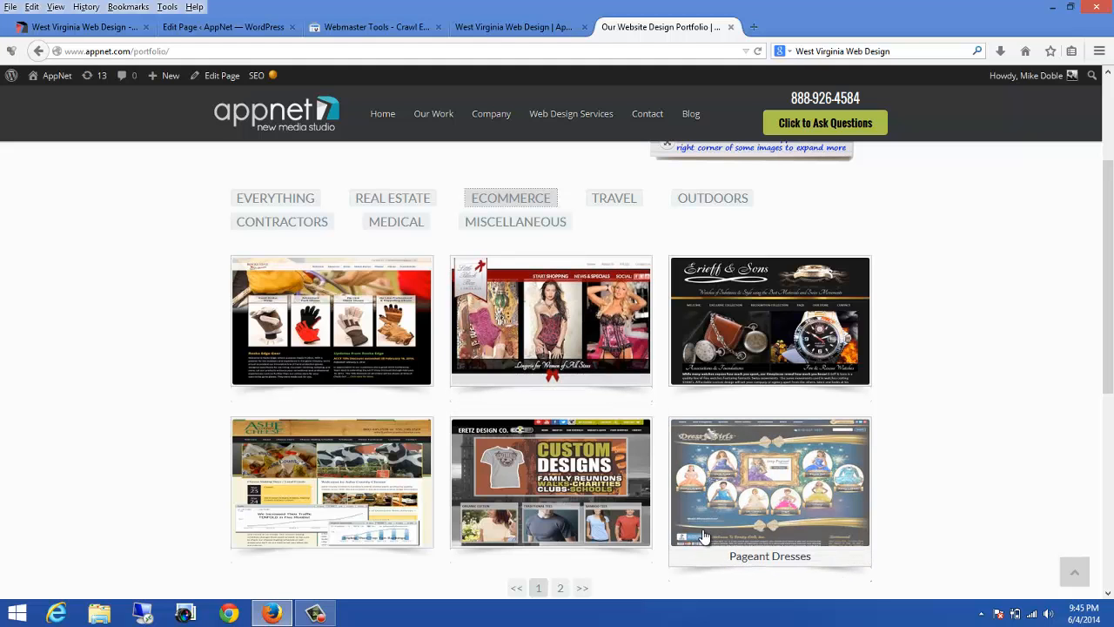
Step: Copy the image location of the lingerie store thumbnail from its image info
right_click(572, 330)
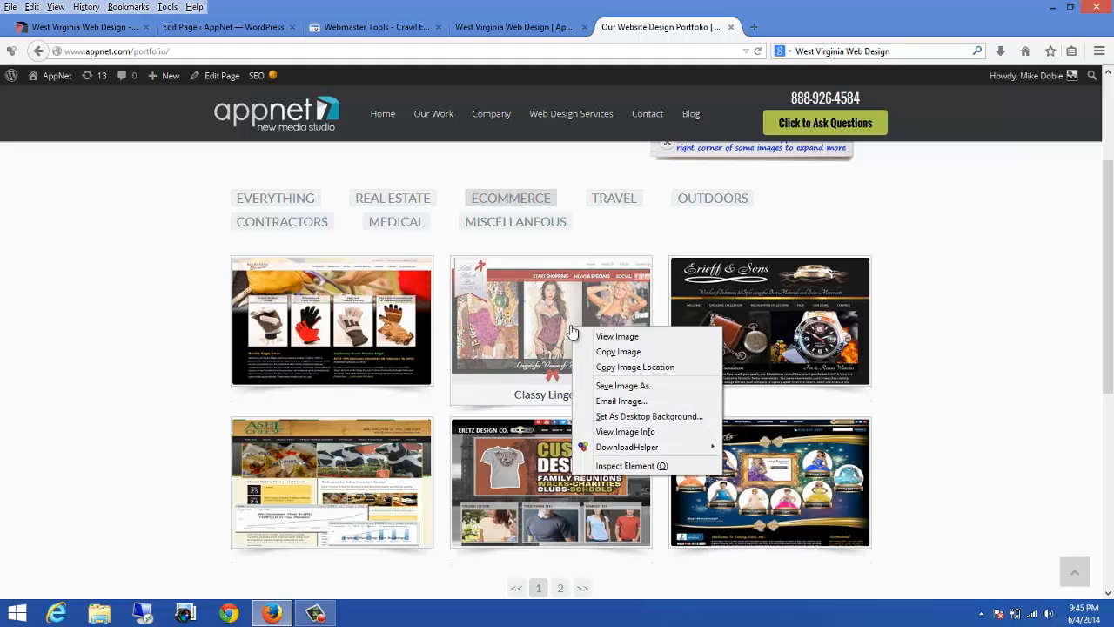
left_click(625, 432)
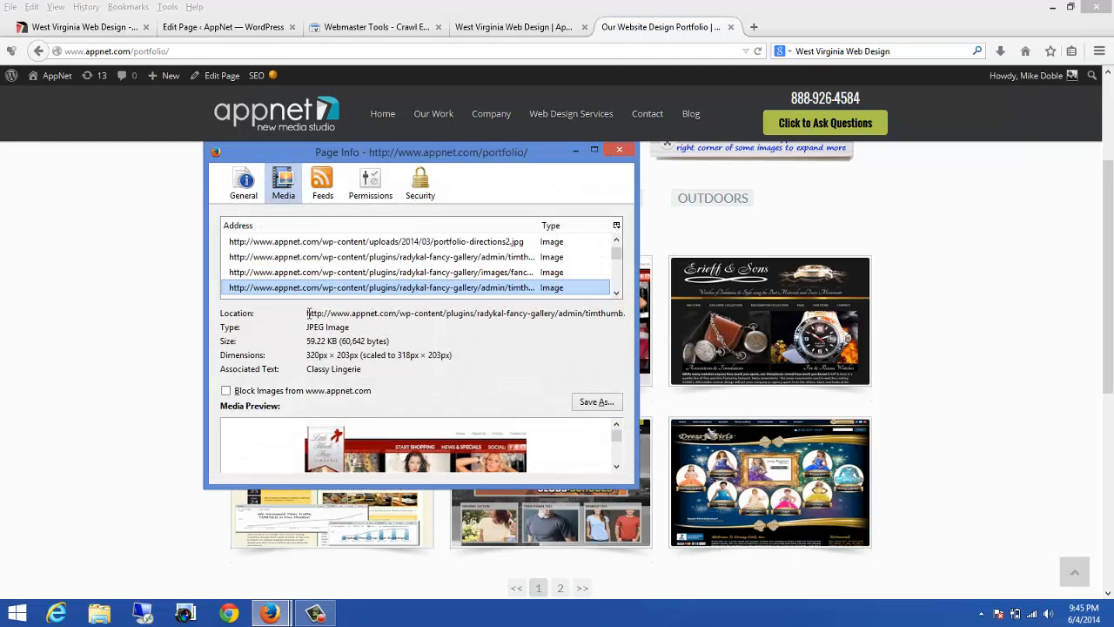
left_click_drag(309, 314, 663, 311)
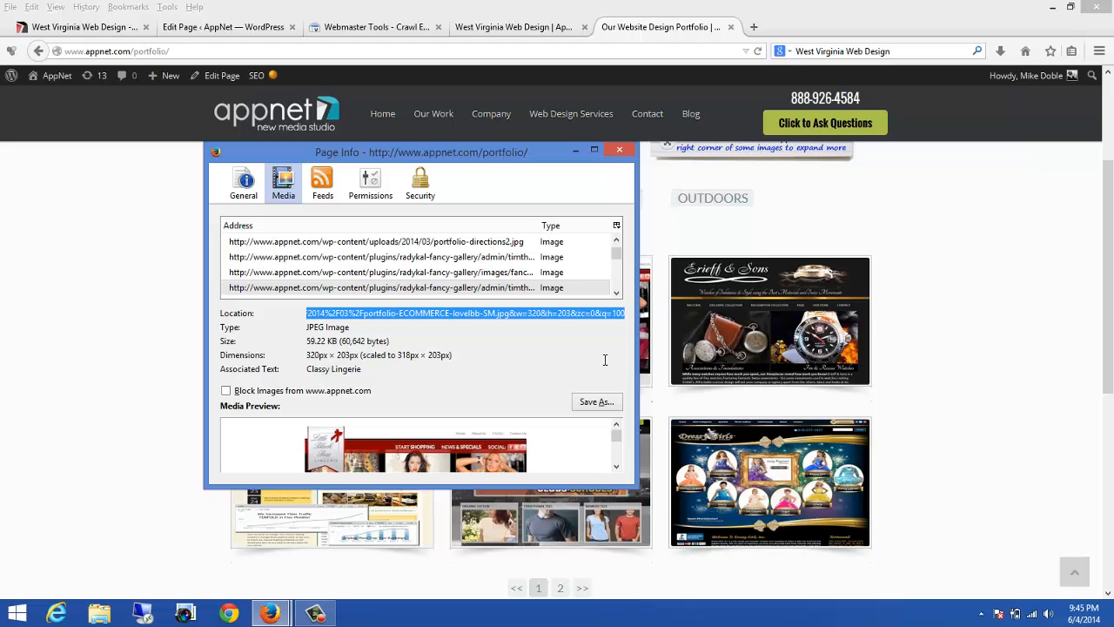
left_click(625, 150)
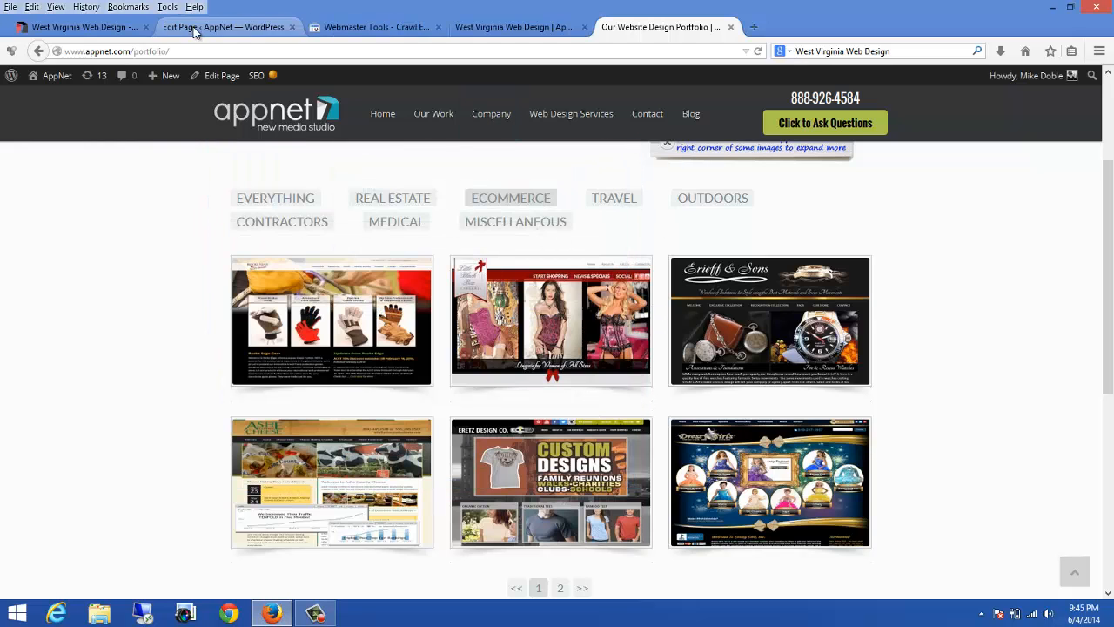
Step: Open the page's Visual Editor widget and place the cursor at the start of the first paragraph
left_click(224, 27)
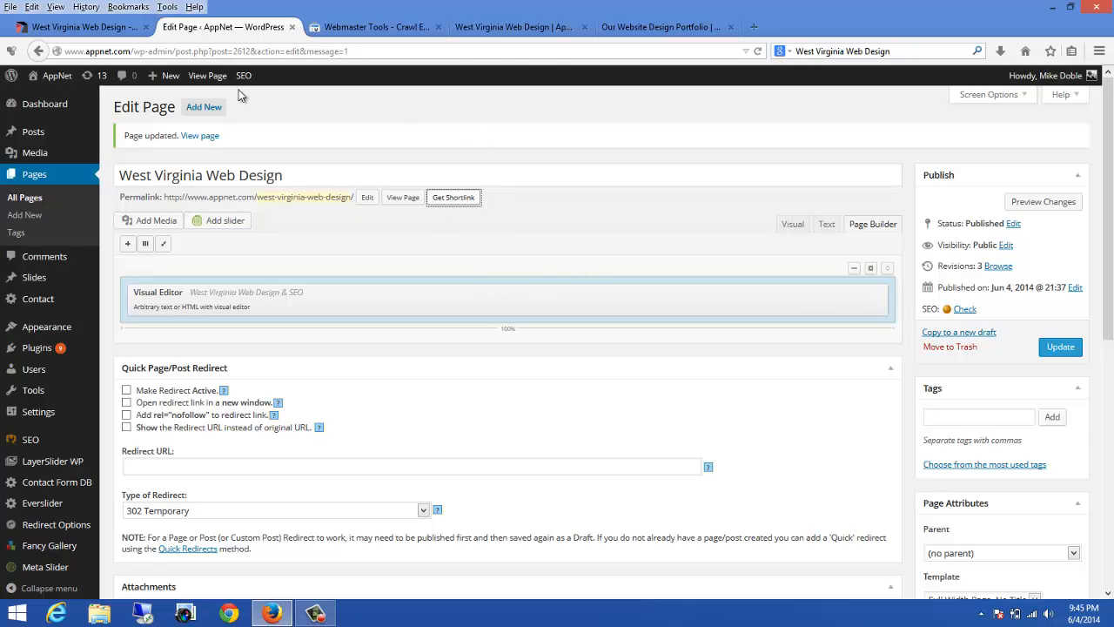
mouse_move(436, 301)
left_click(809, 295)
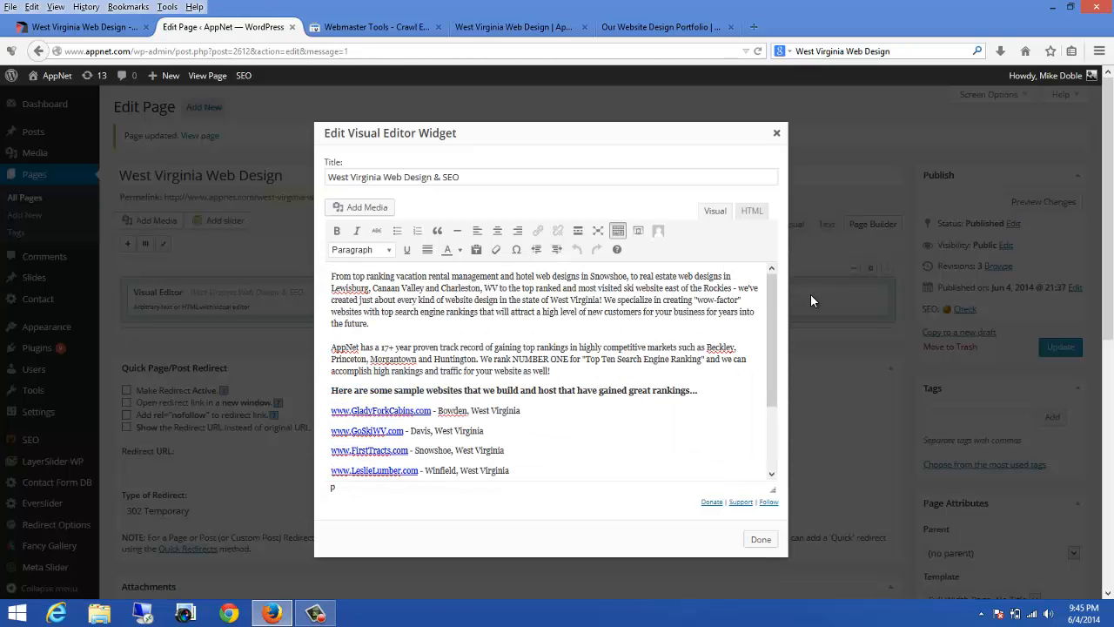
left_click(331, 276)
Step: Insert the copied image from URL, aligned right, with alt text "west virginia web design"
left_click(356, 207)
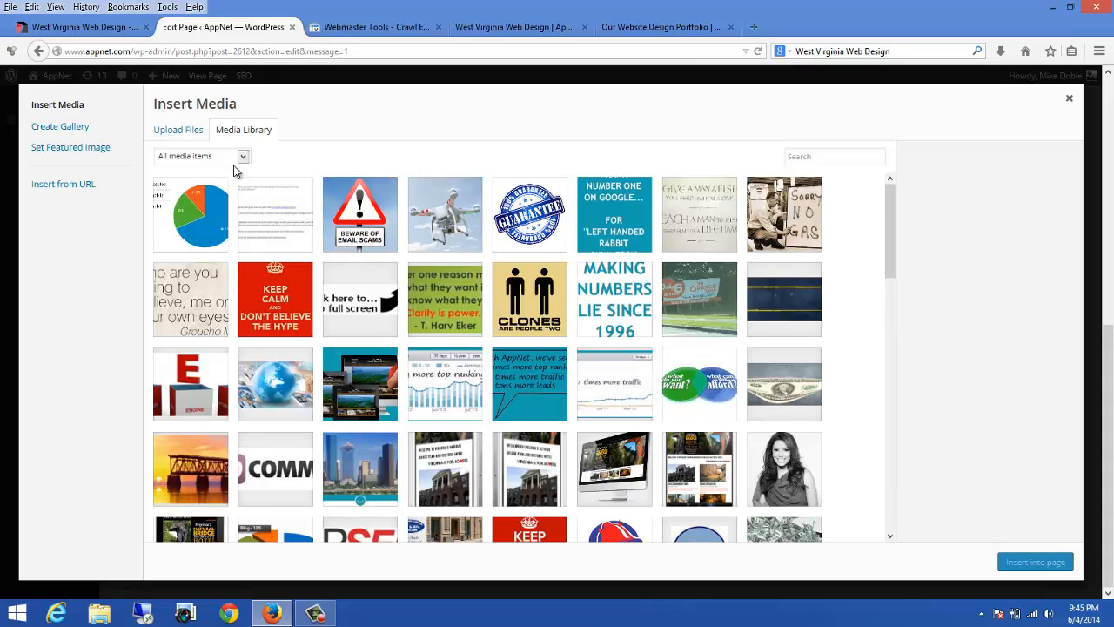
left_click(55, 188)
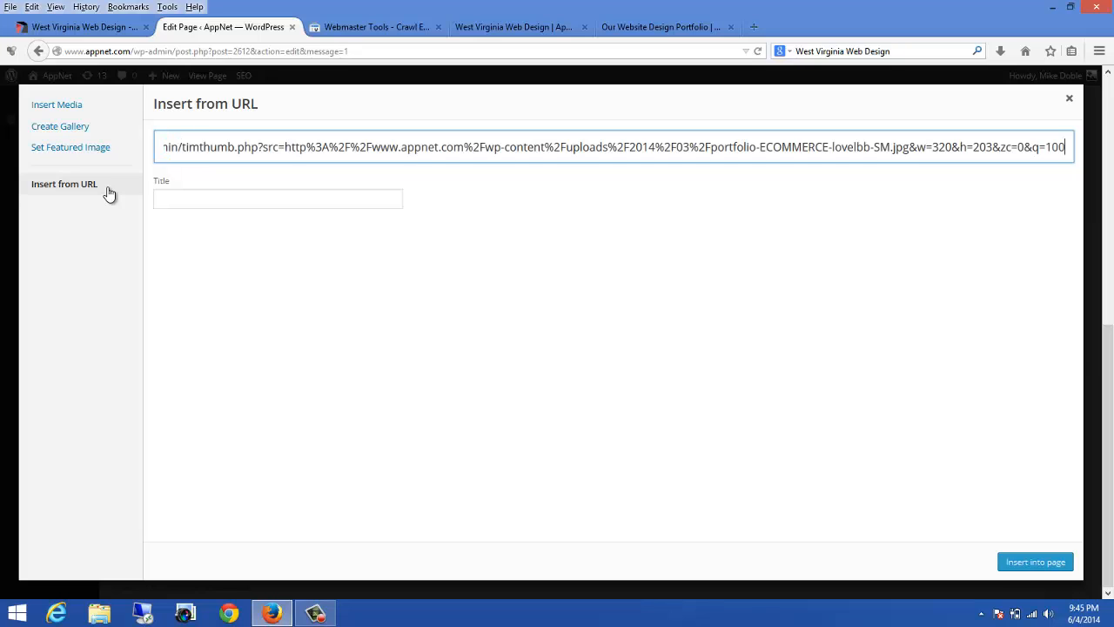
key("ctrl+v")
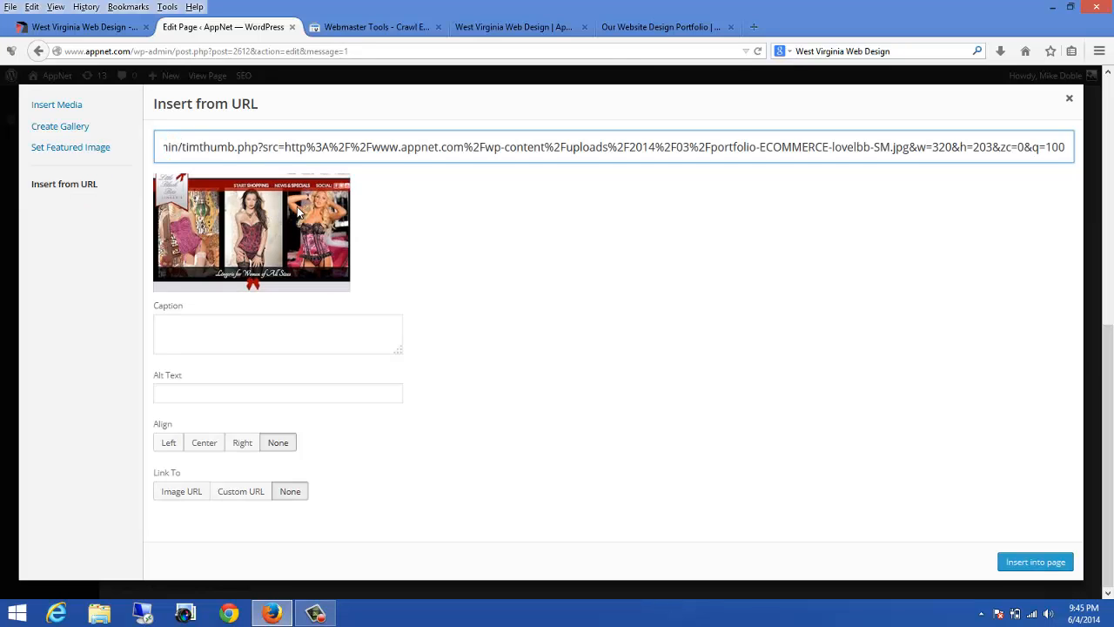
left_click(241, 446)
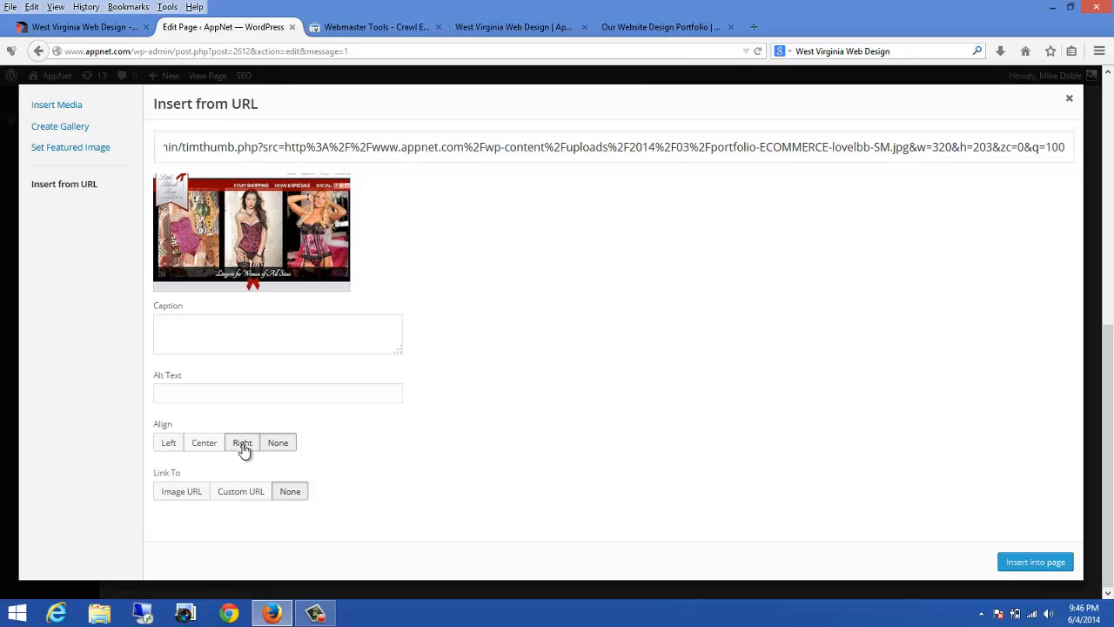
left_click(193, 394)
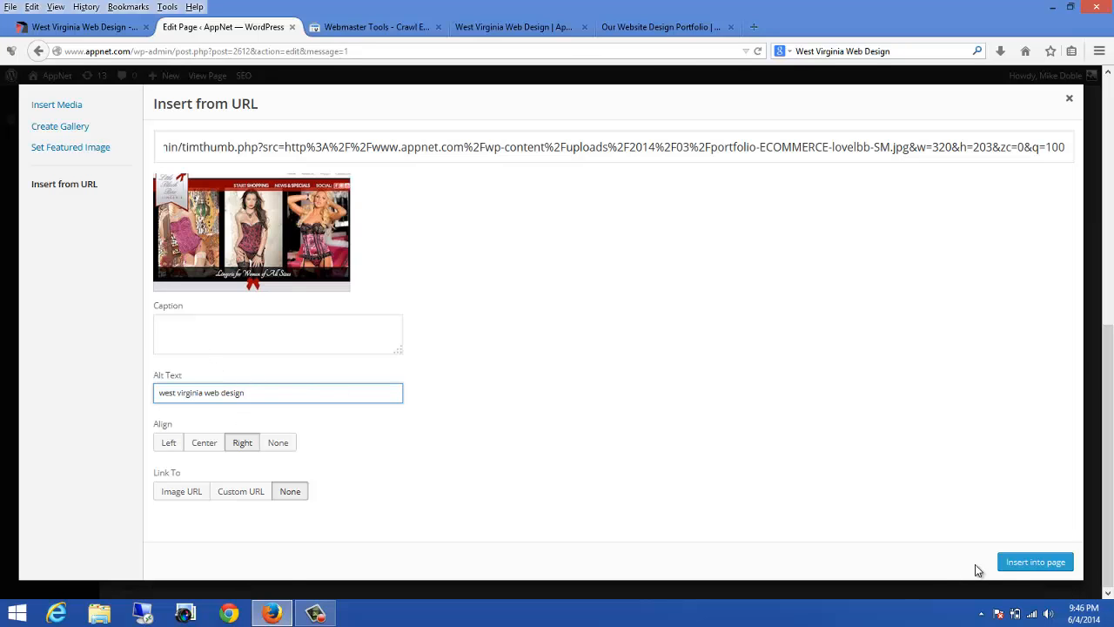
left_click(1017, 561)
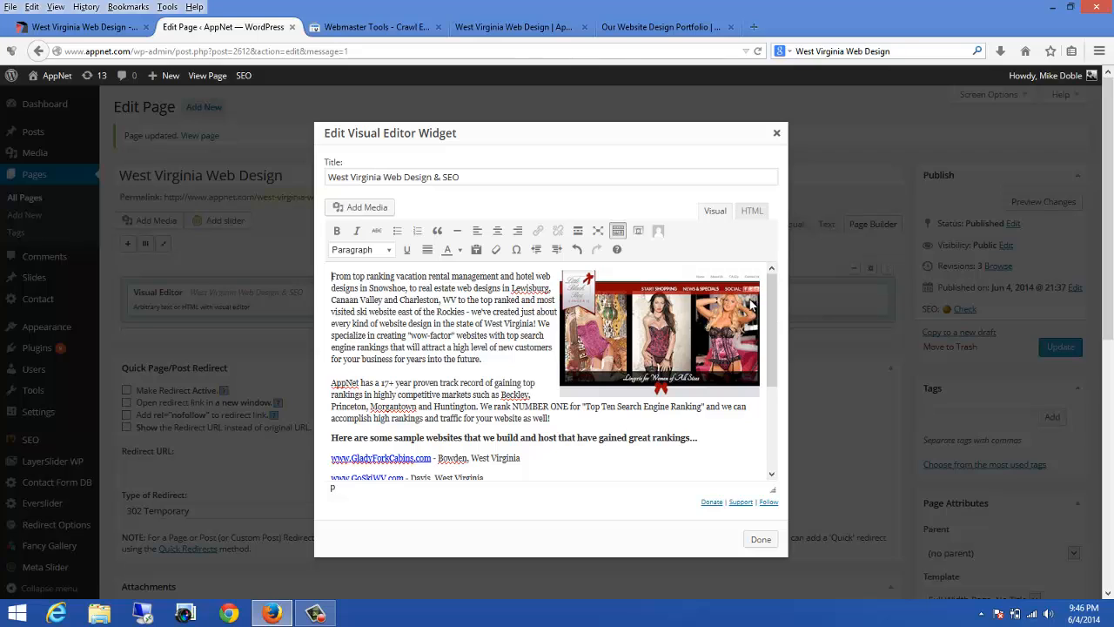
scroll(773, 322, "down", 2)
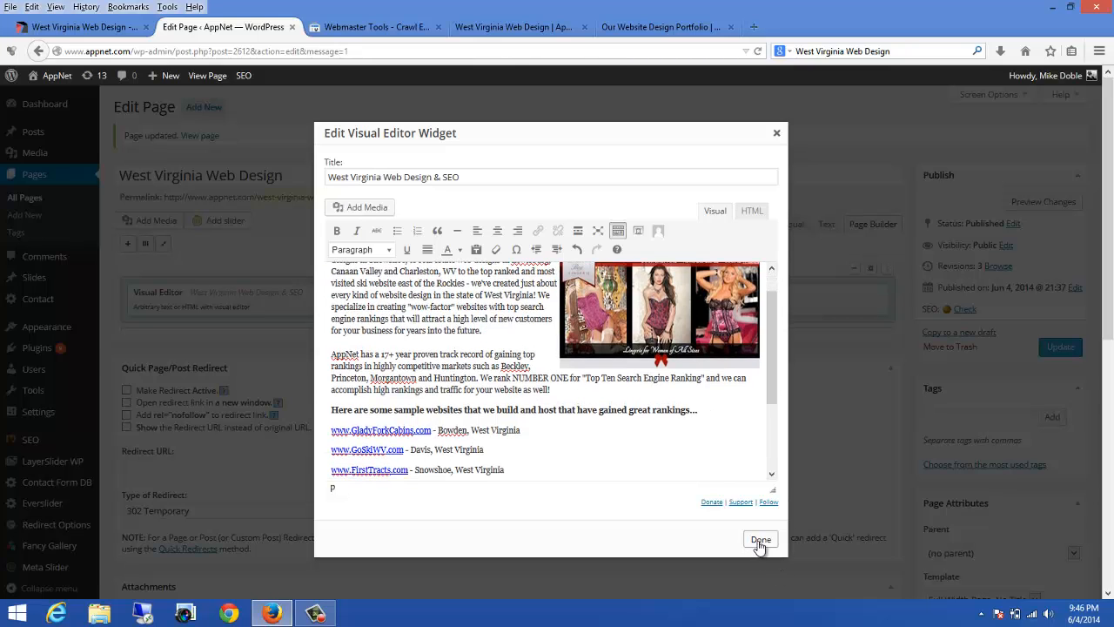
Step: Close the Visual Editor widget and update the West Virginia Web Design page
left_click(759, 539)
left_click(1055, 349)
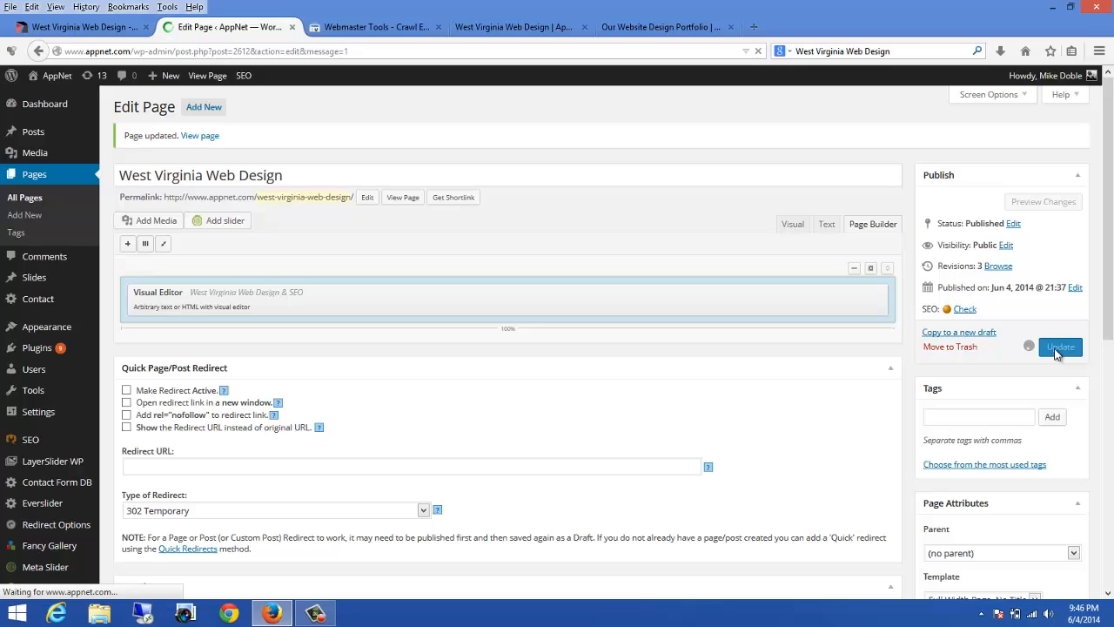
Step: Reload the live West Virginia Web Design page and scroll through it to review the inserted image
left_click(609, 29)
left_click(508, 28)
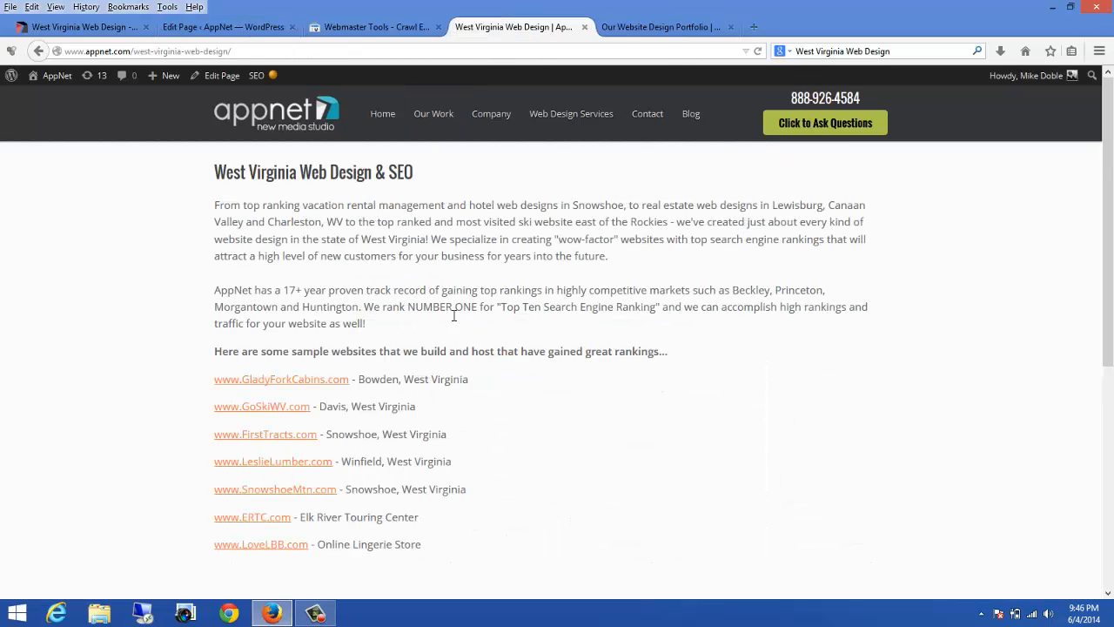
left_click(758, 51)
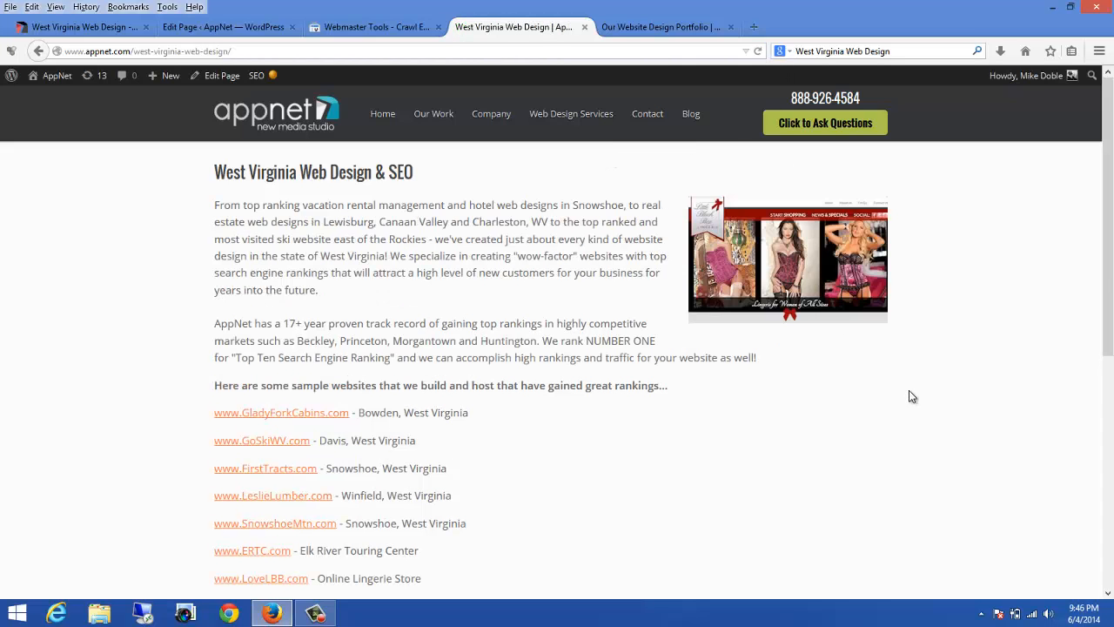
scroll(912, 397, "down", 3)
scroll(912, 398, "up", 3)
scroll(530, 357, "down", 3)
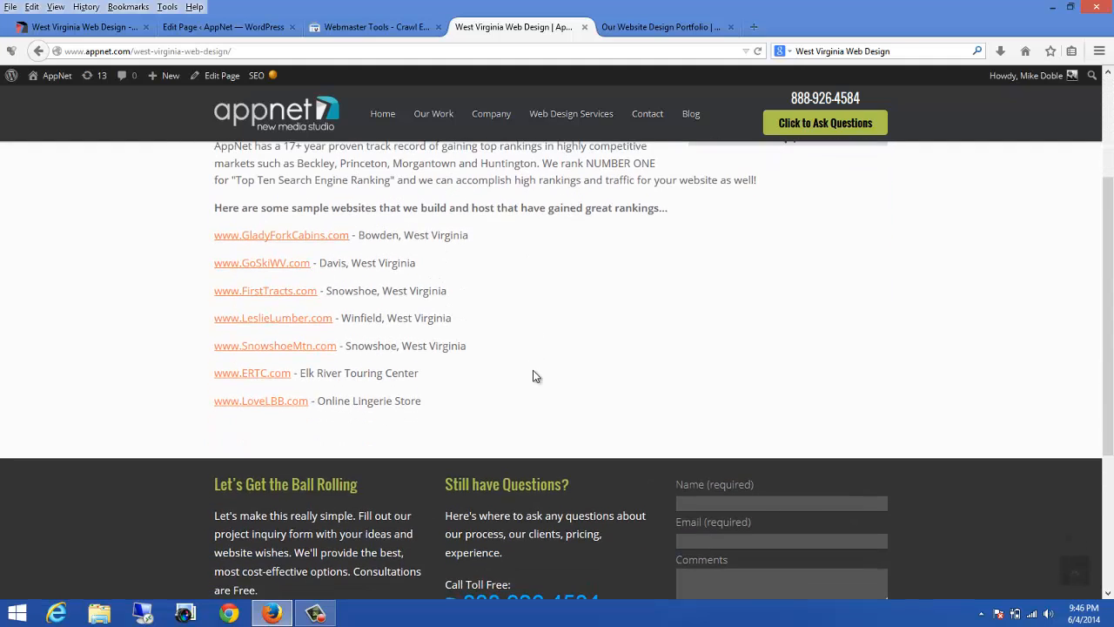
scroll(532, 371, "up", 3)
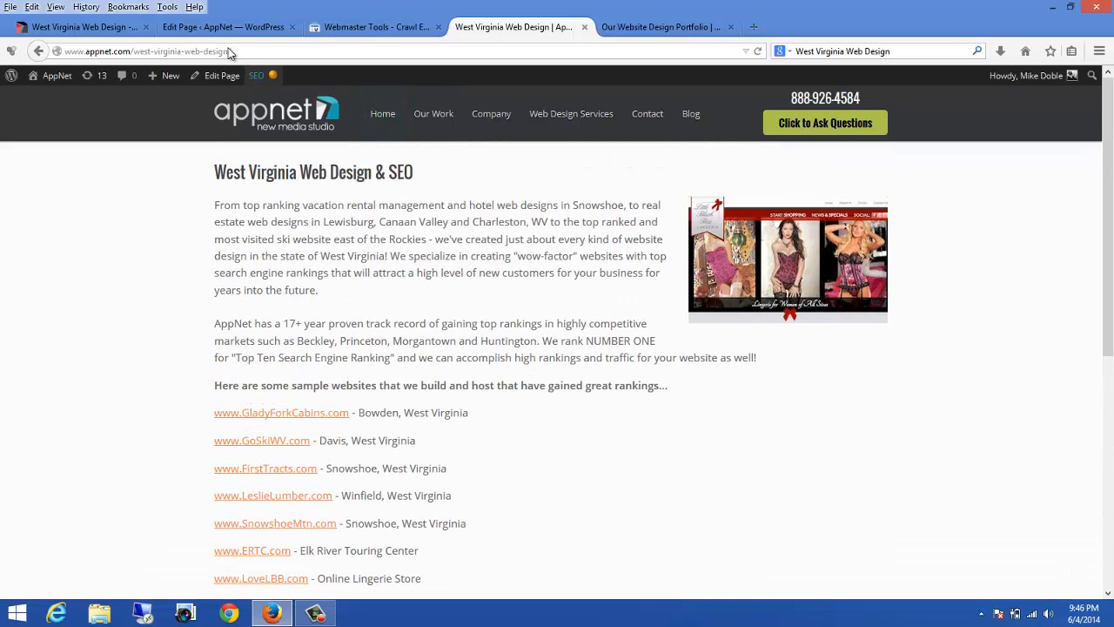
Step: Open the west-virginia-web-design.php crawl error's URL and copy its path from the address bar
left_click(378, 28)
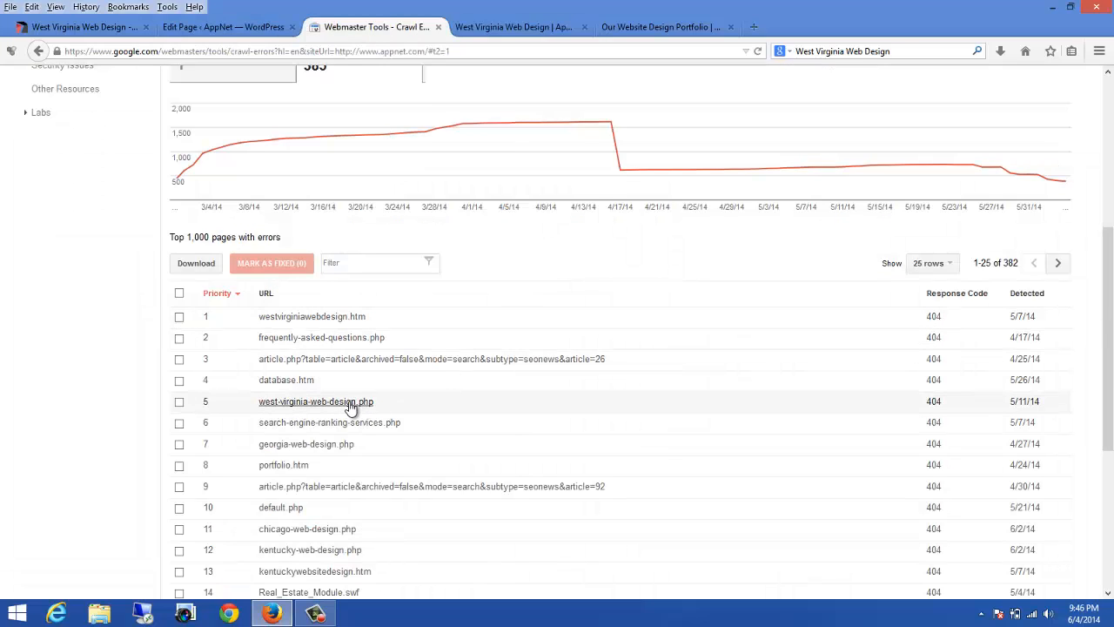
left_click(293, 403)
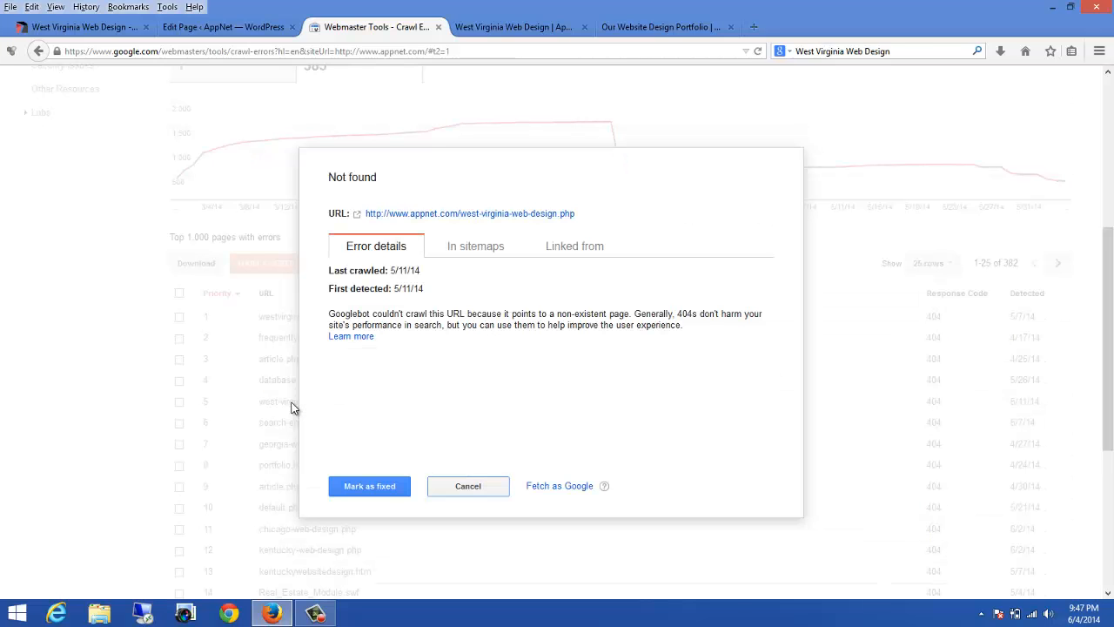
left_click(408, 216)
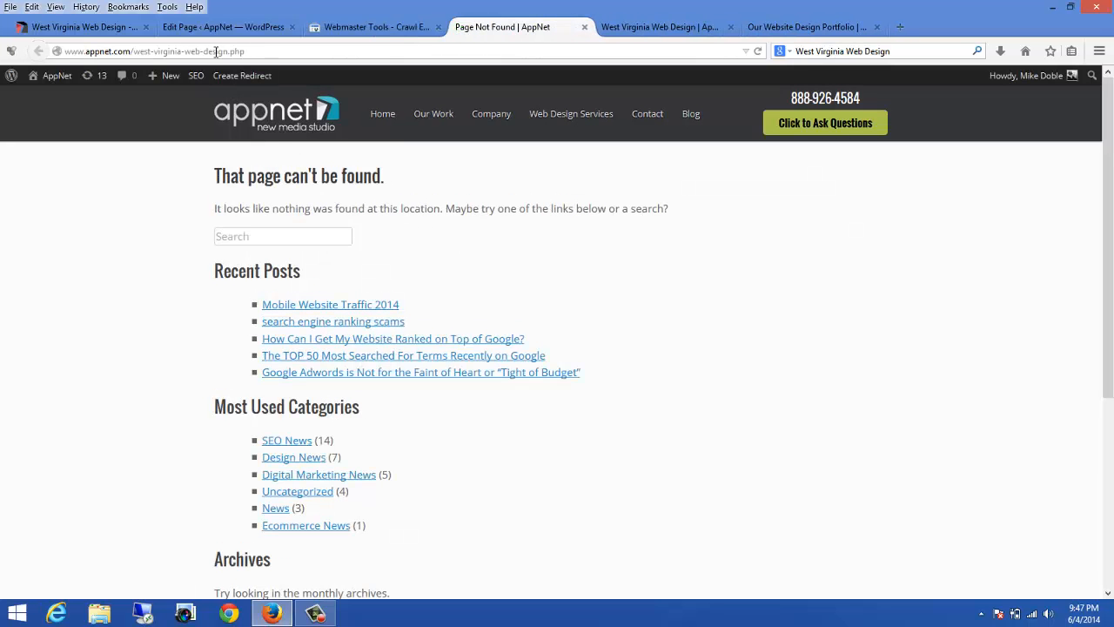
left_click(251, 50)
left_click_drag(254, 51, 130, 54)
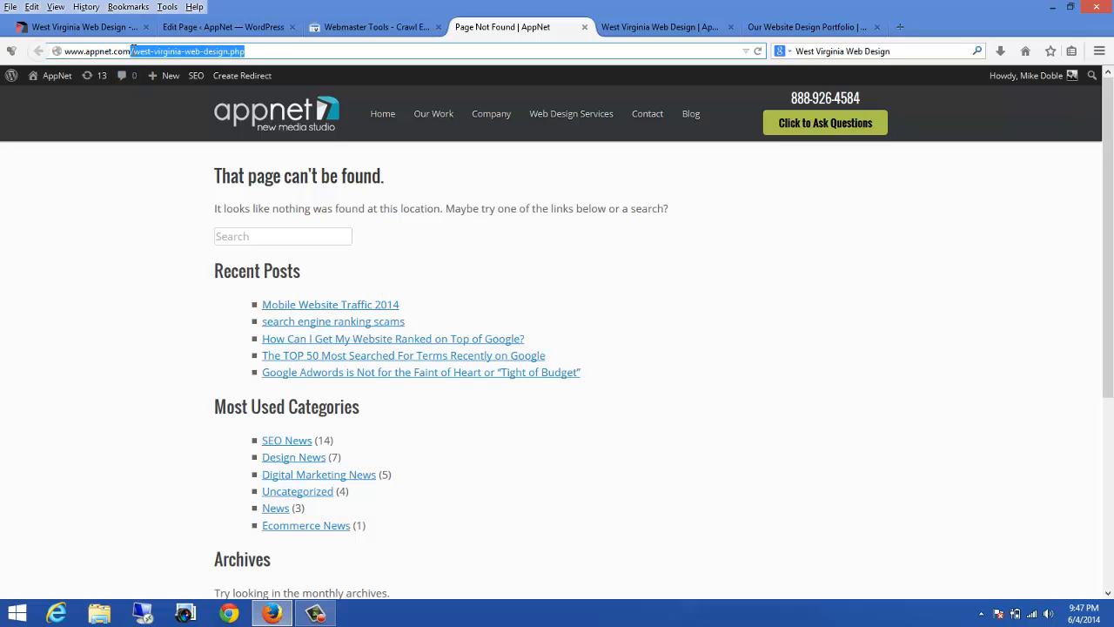
right_click(207, 53)
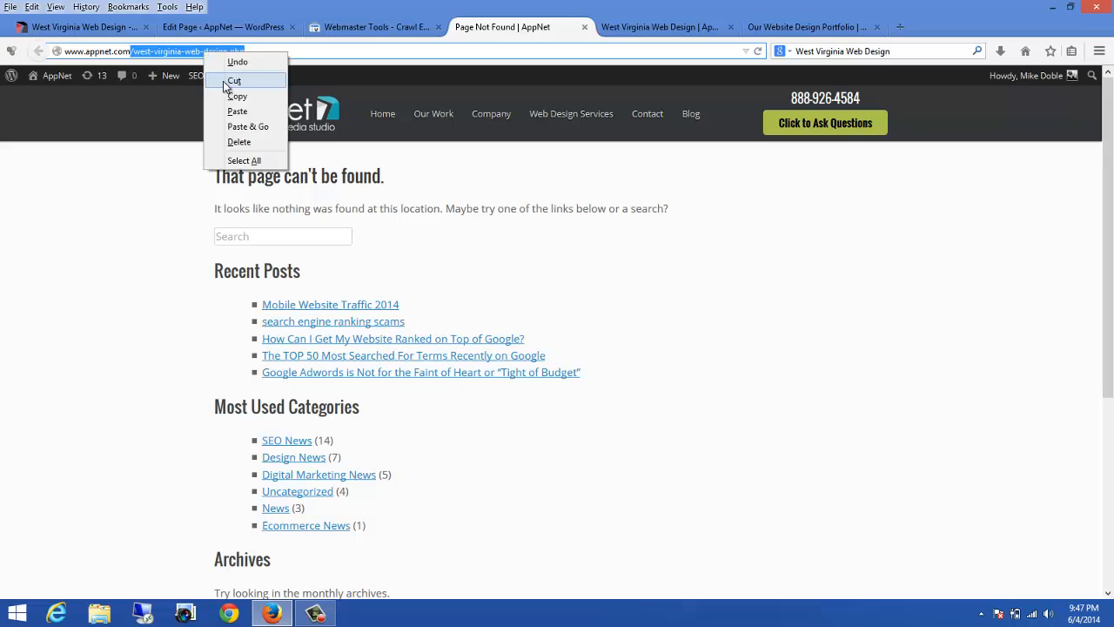
left_click(235, 94)
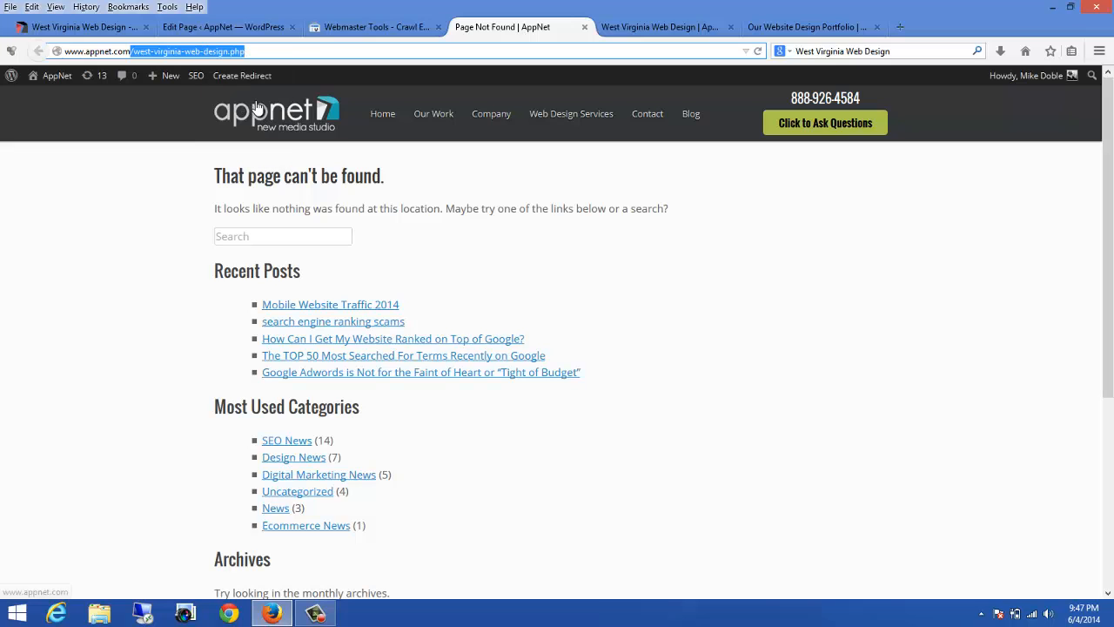
Step: Open Quick Redirects and paste /west-virginia-web-design.php into the empty request field
left_click(206, 28)
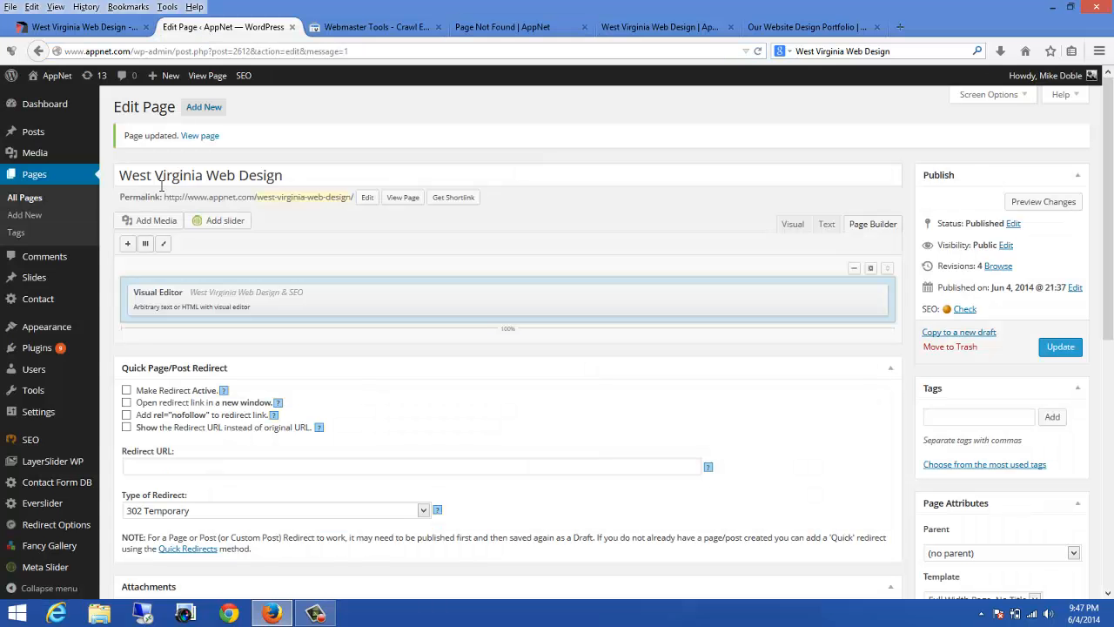
scroll(43, 252, "down", 4)
mouse_move(59, 352)
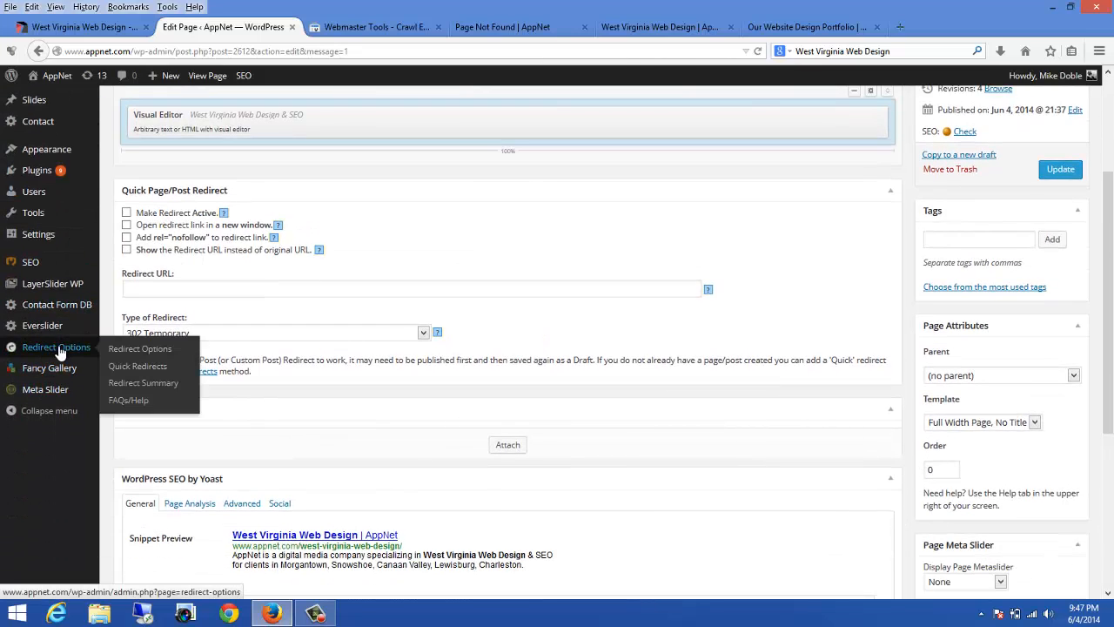
left_click(132, 368)
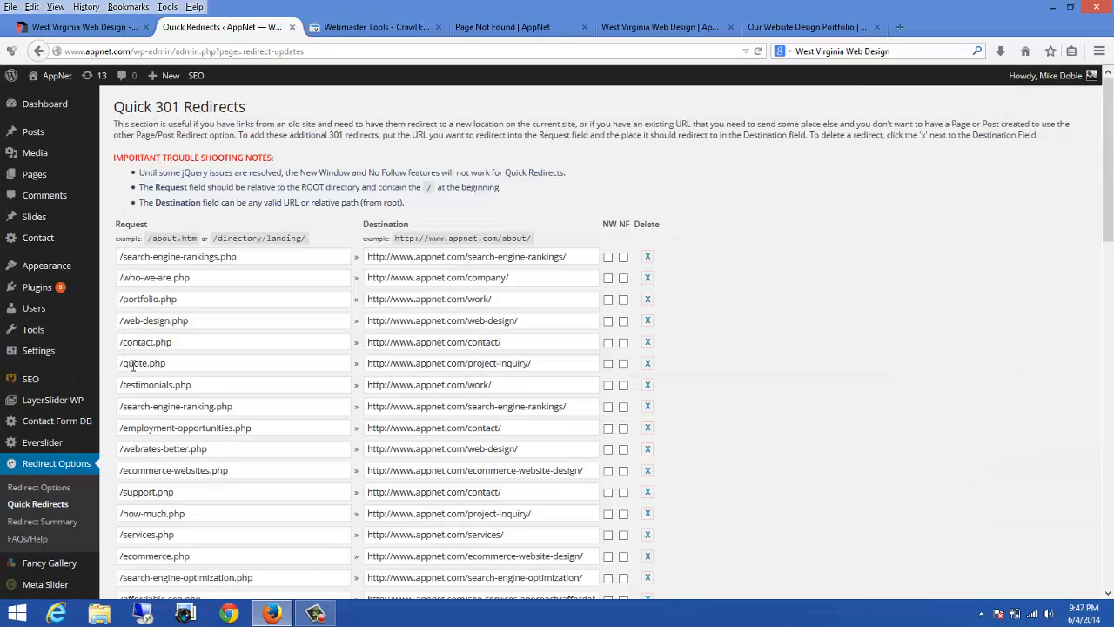
scroll(444, 337, "down", 15)
scroll(421, 315, "down", 2)
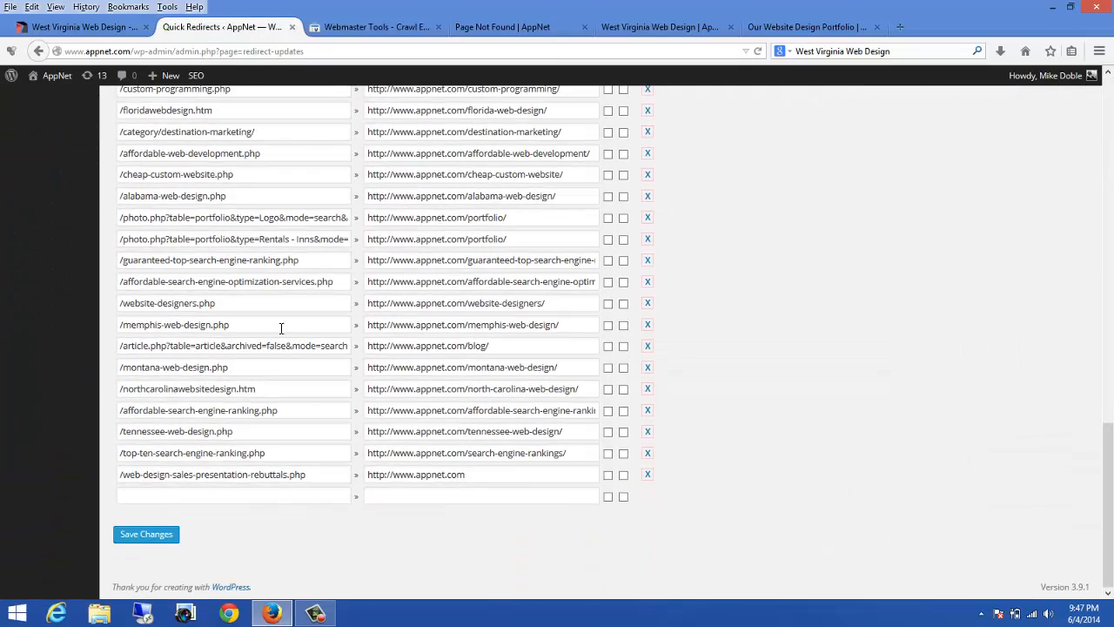
left_click(154, 496)
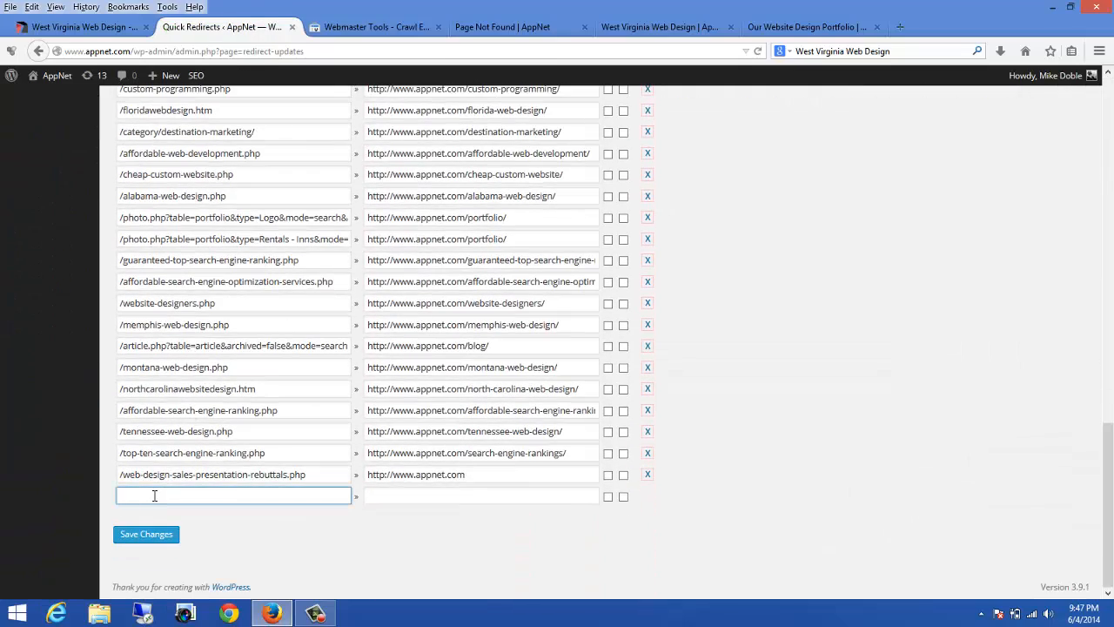
key("ctrl+v")
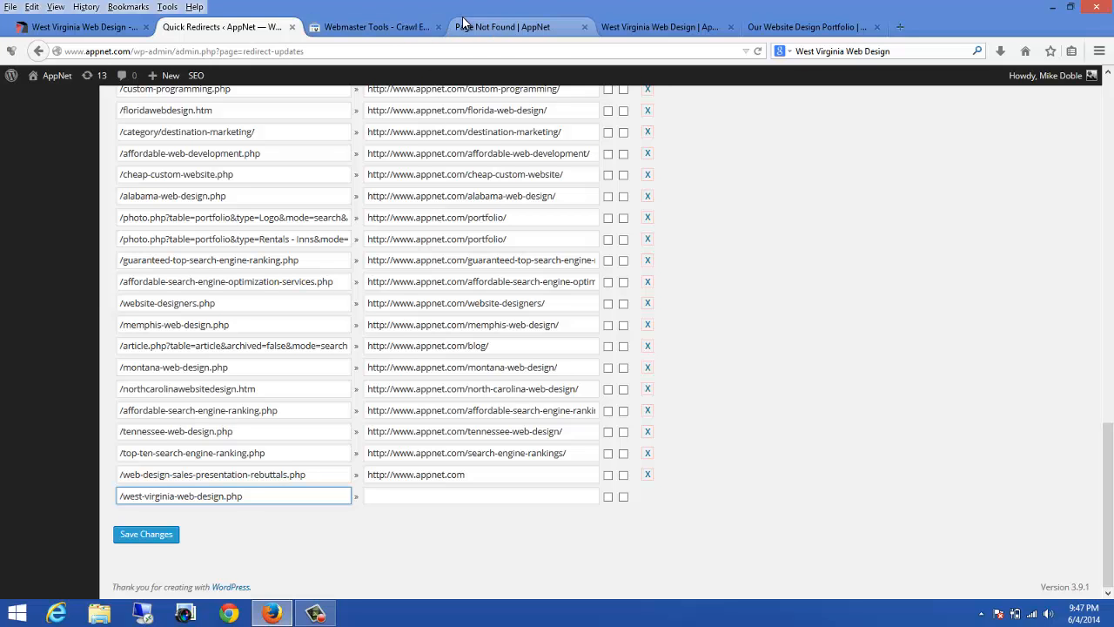
left_click(625, 27)
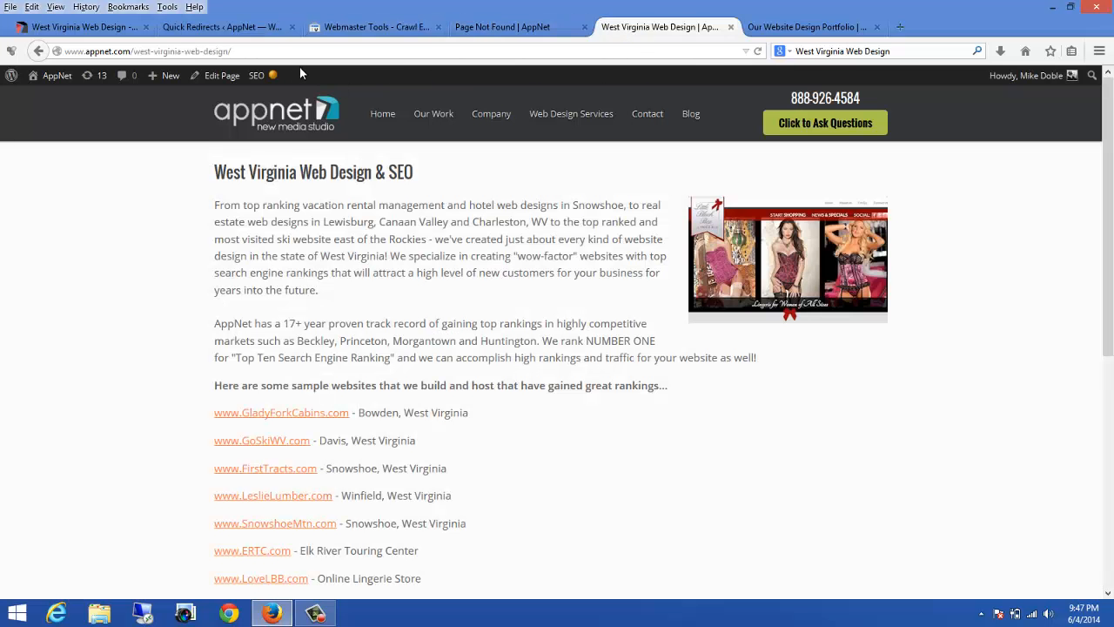
left_click(245, 52)
right_click(205, 45)
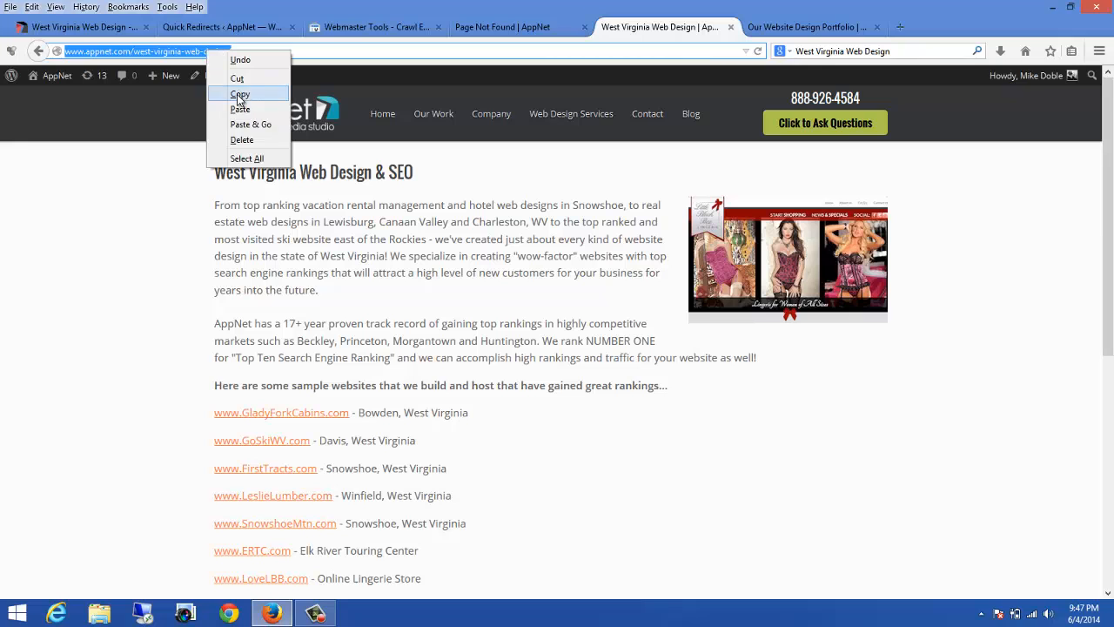
left_click(228, 94)
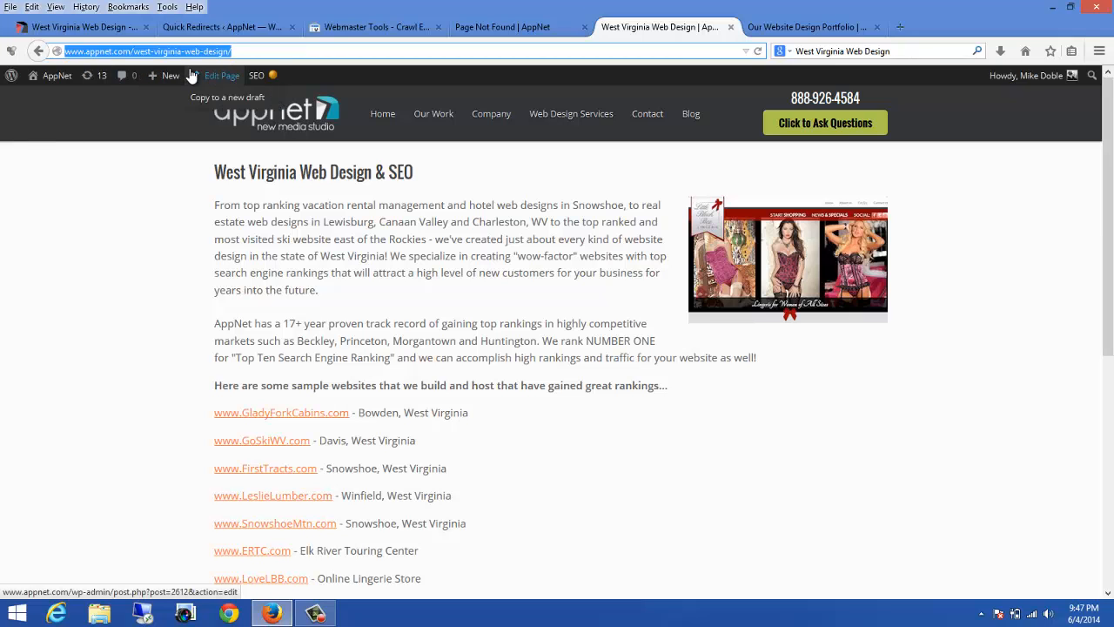
left_click(220, 33)
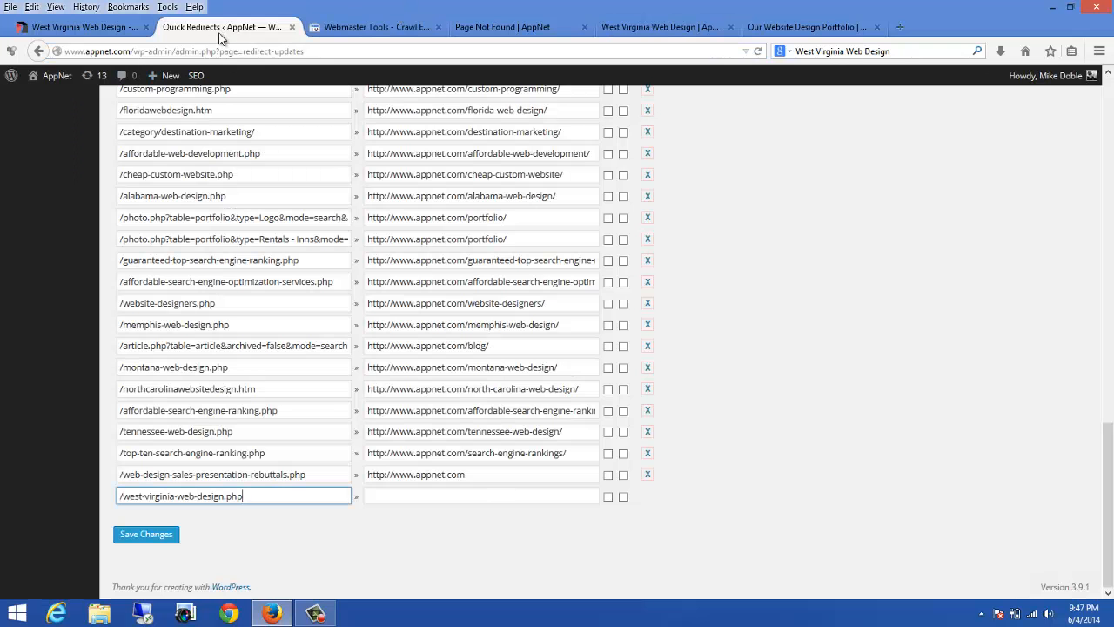
left_click(396, 496)
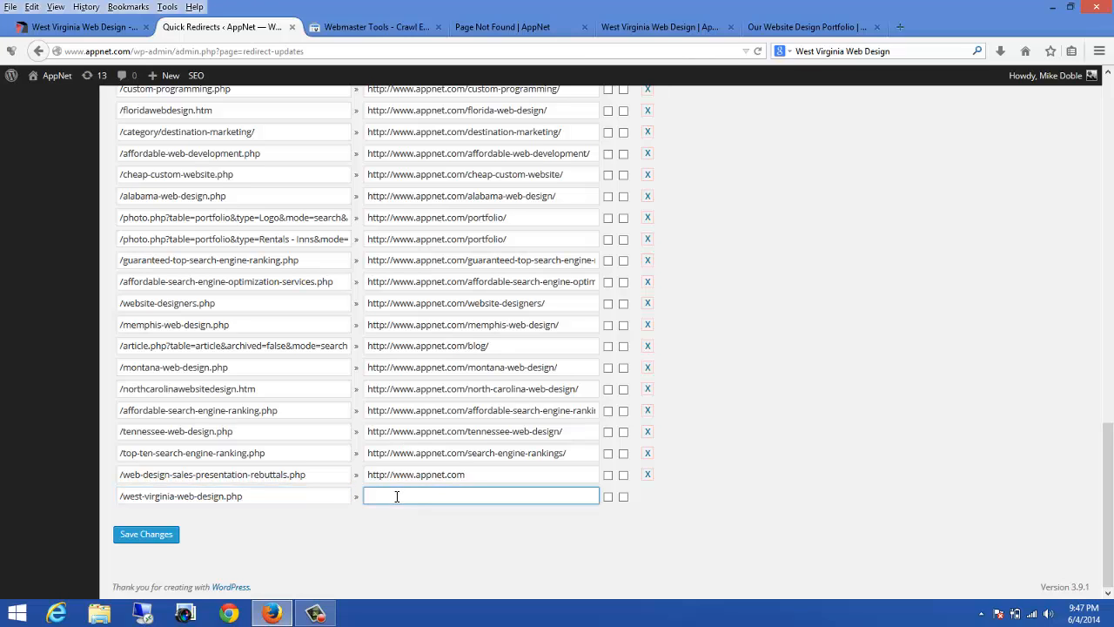
key("ctrl+v")
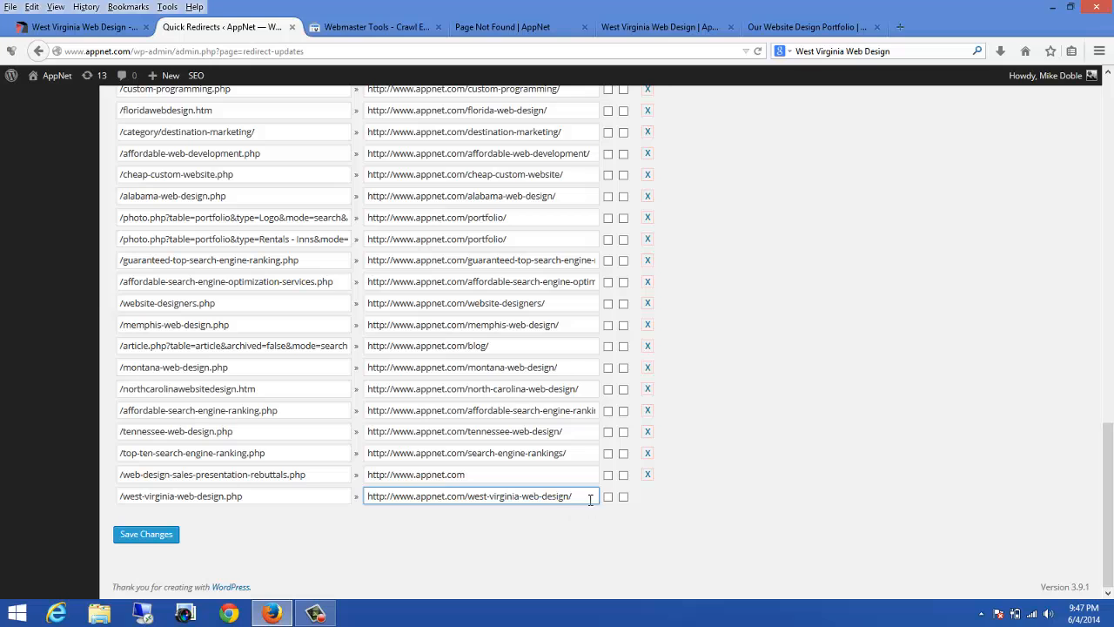
left_click(168, 541)
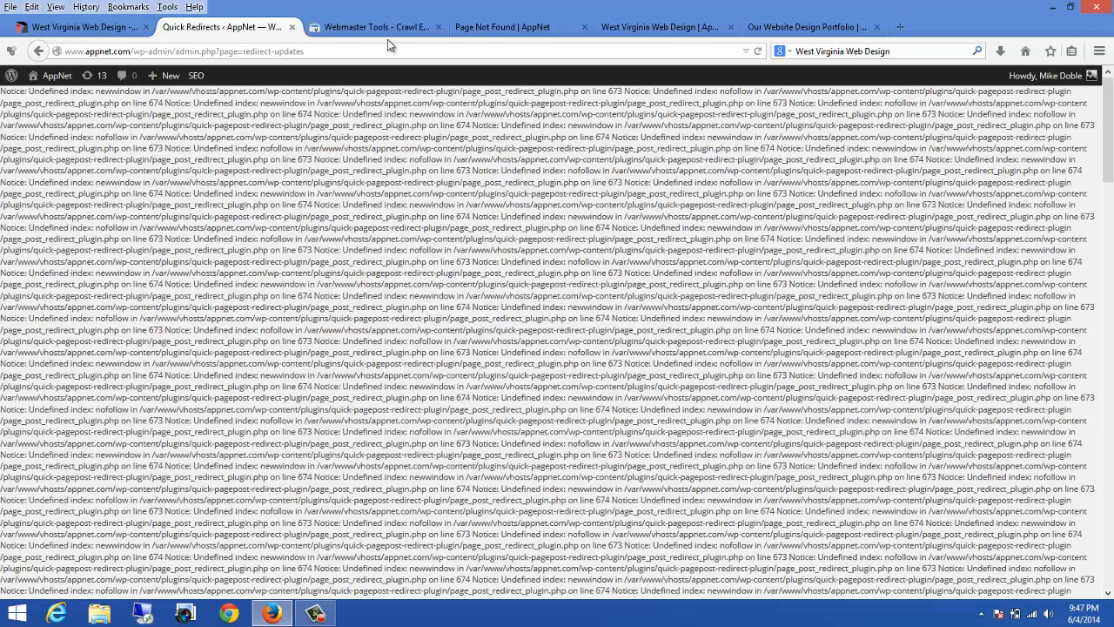
Step: Close the extra tabs and open the old west-virginia-web-design.php URL to test the redirect
left_click(391, 28)
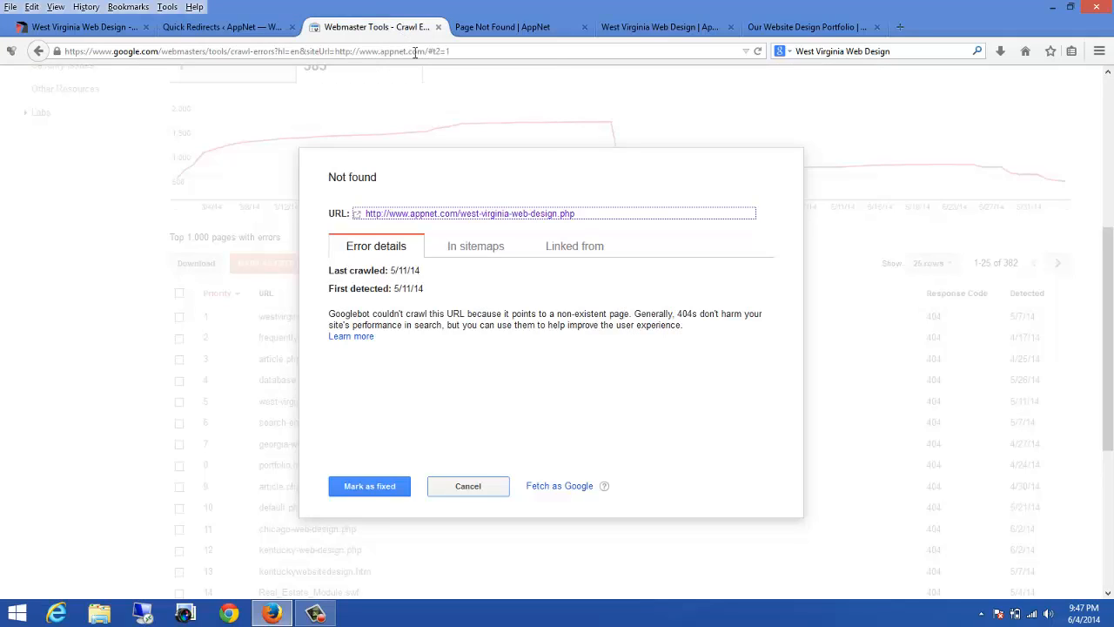
left_click(544, 31)
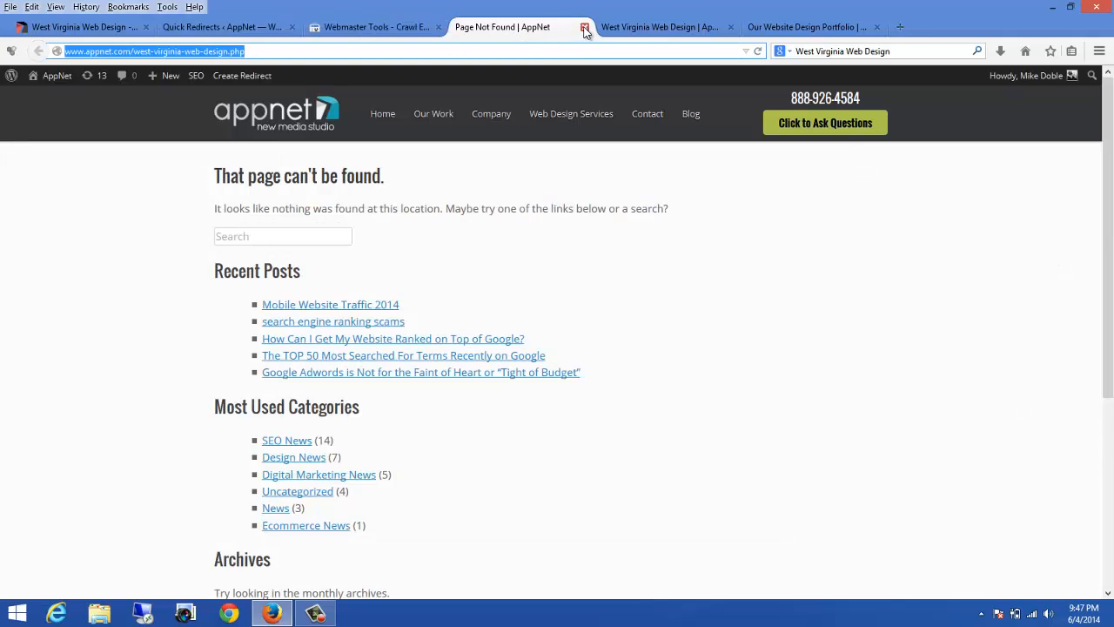
left_click(584, 27)
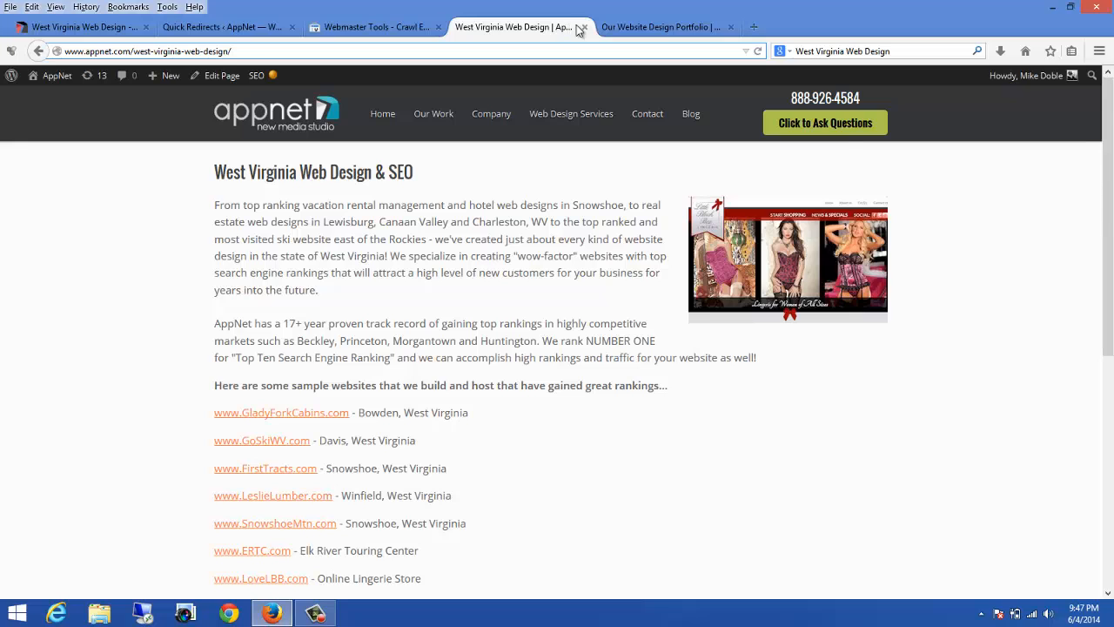
left_click(585, 27)
left_click(585, 27)
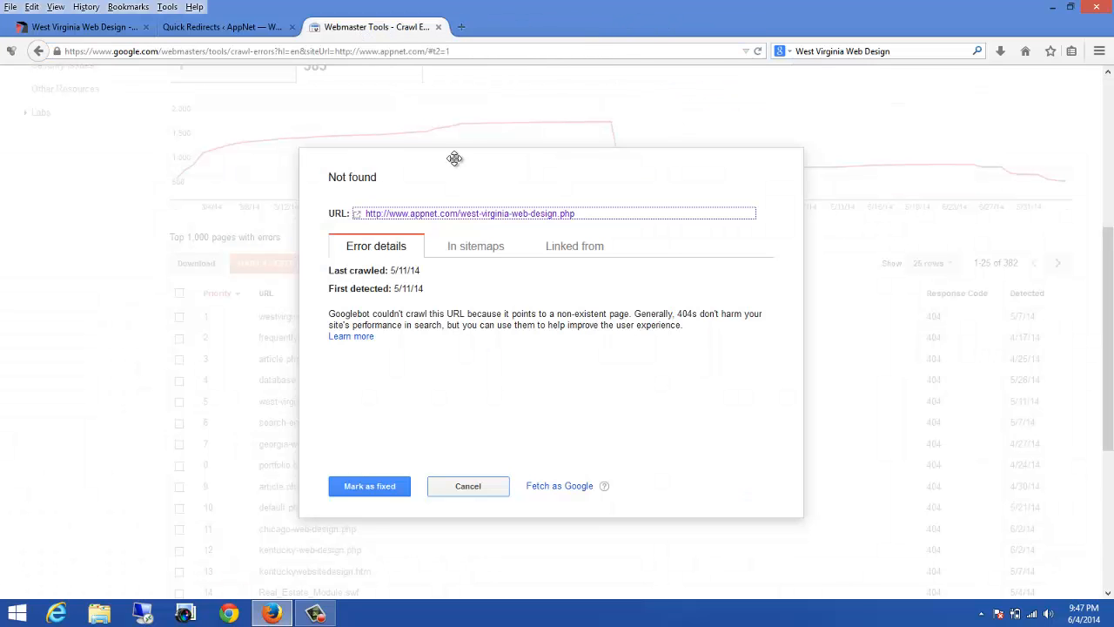
left_click(471, 213)
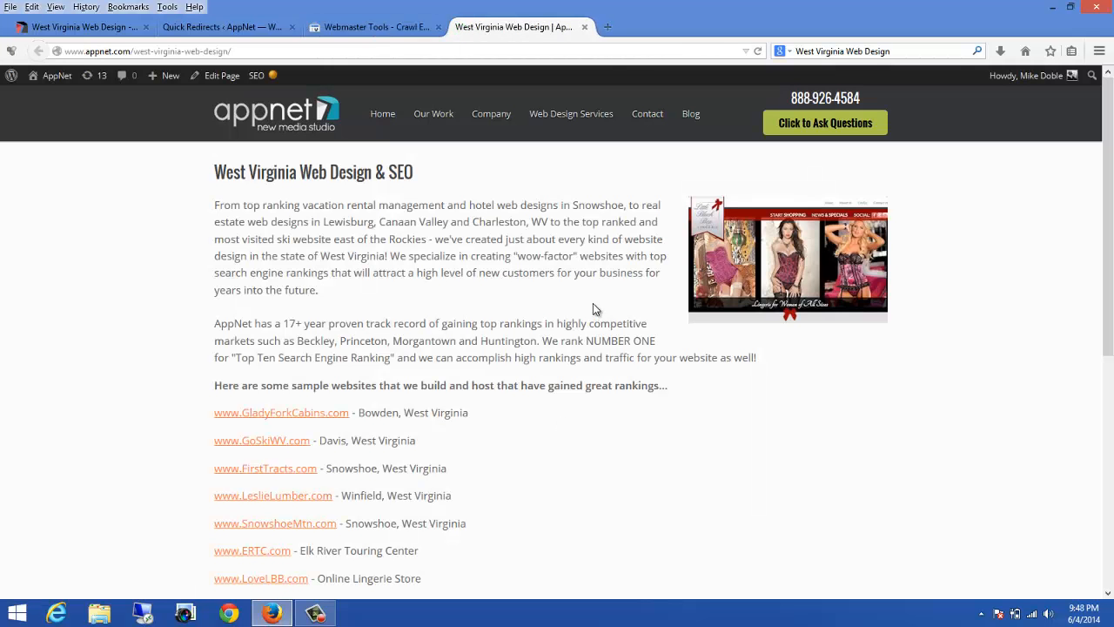
left_click(347, 27)
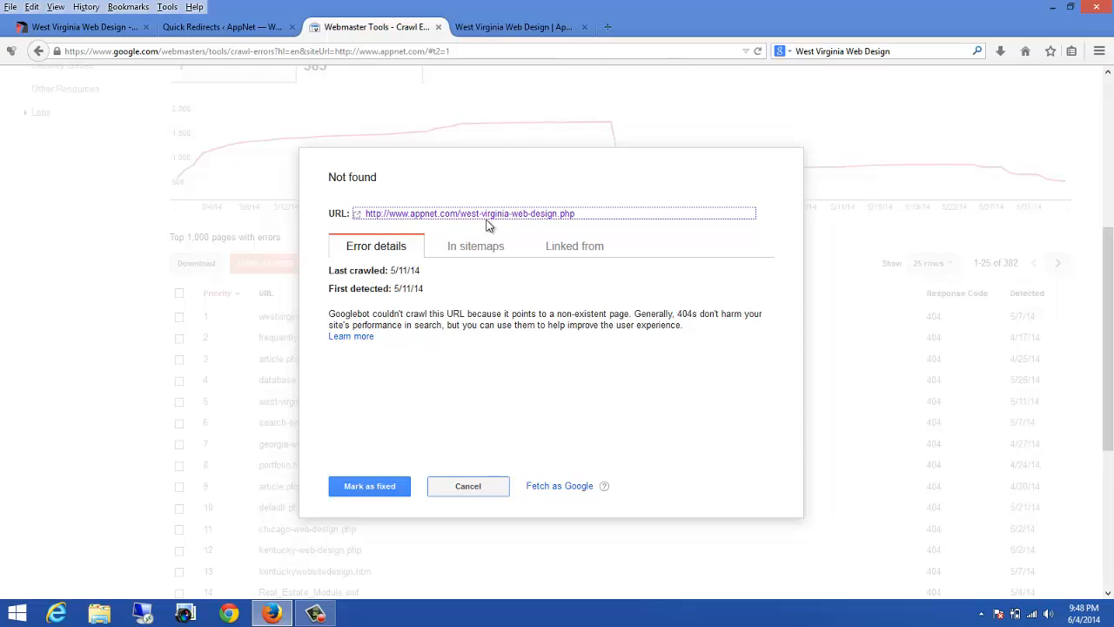
Step: Mark the west-virginia-web-design.php crawl error as fixed and confirm
left_click(367, 489)
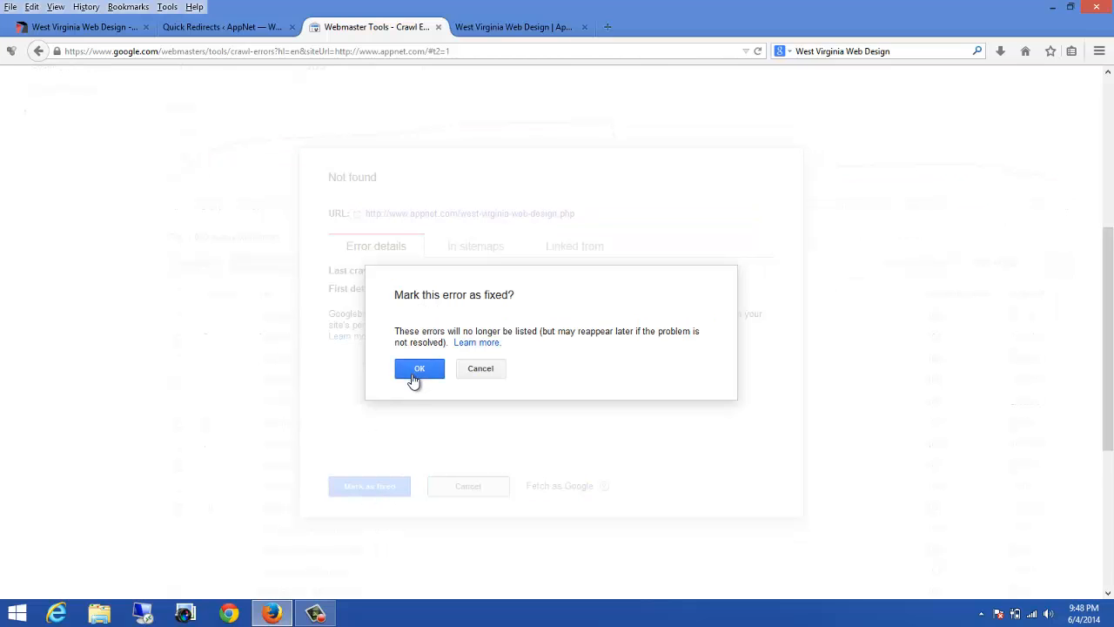
left_click(416, 370)
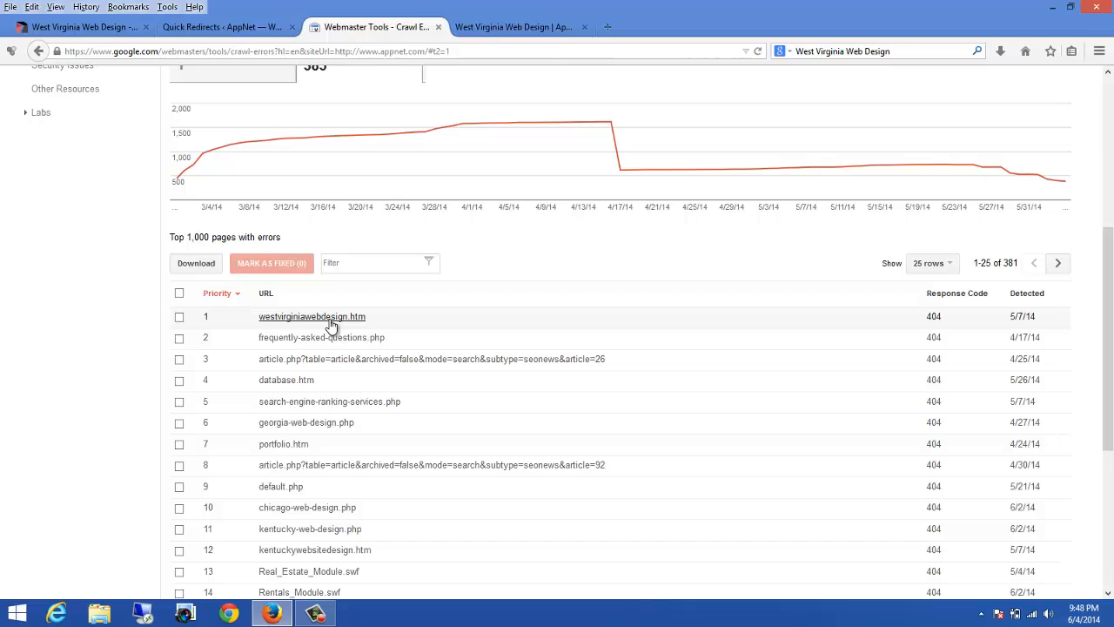
left_click(483, 27)
left_click(388, 29)
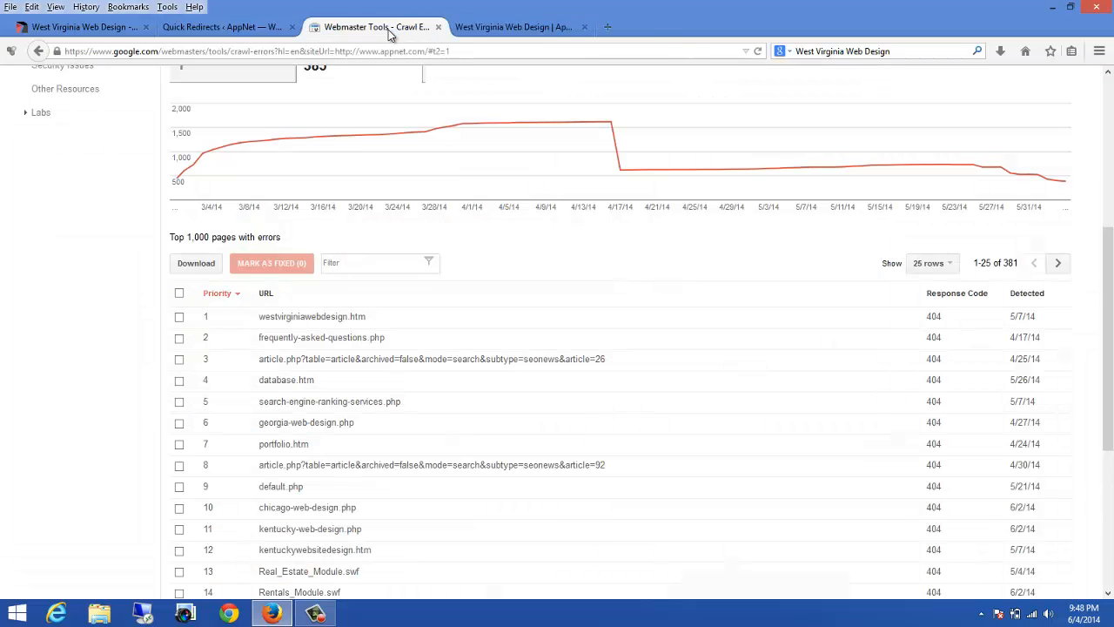
Step: Open the westvirginiawebdesign.htm crawl error's URL and copy its path /westvirginiawebdesign.htm
left_click(359, 319)
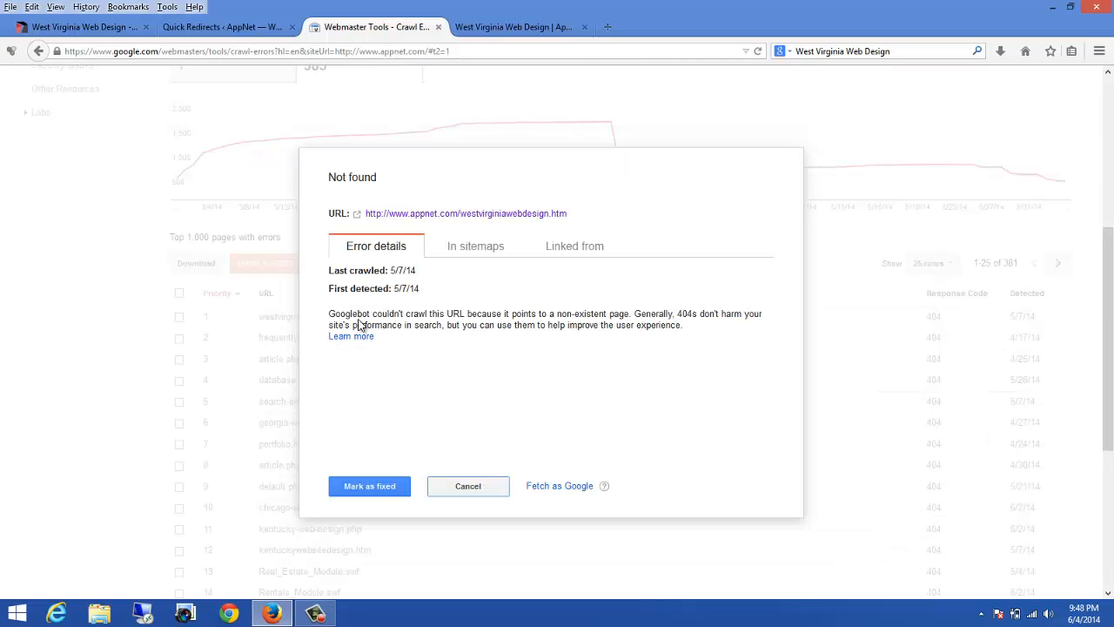
left_click(444, 215)
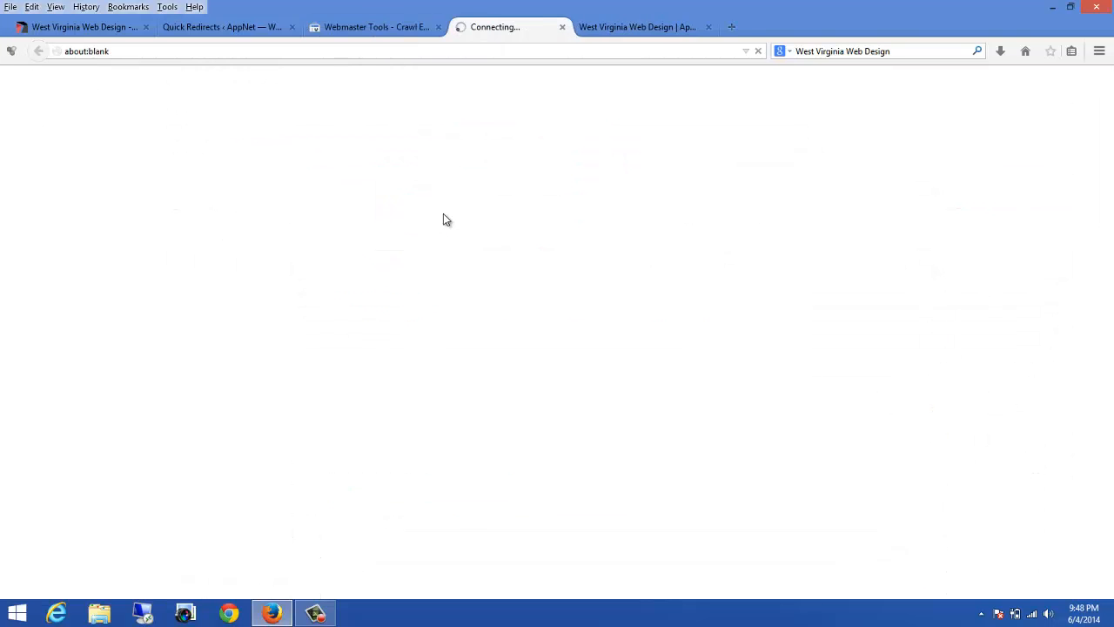
left_click(237, 50)
left_click(244, 50)
left_click_drag(200, 51, 136, 51)
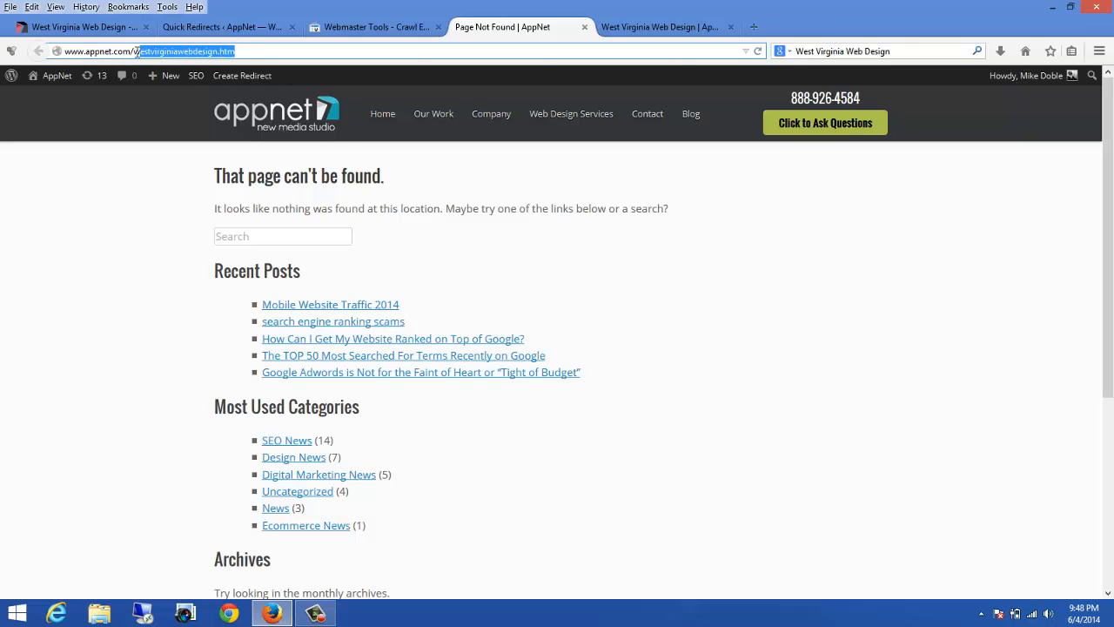
right_click(143, 52)
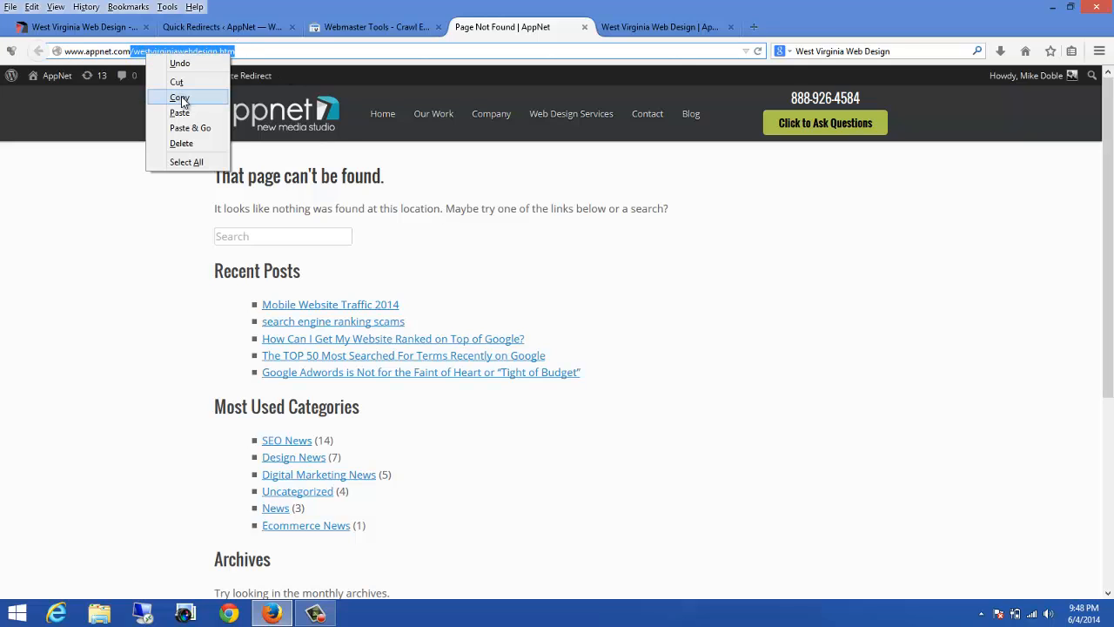
left_click(182, 98)
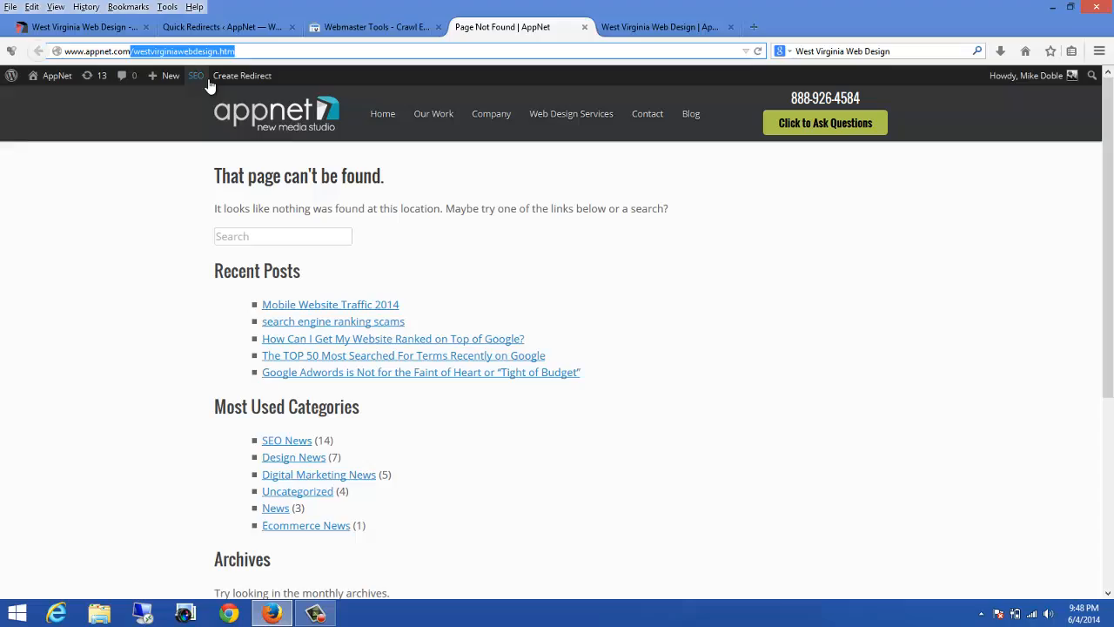
Step: Paste /westvirginiawebdesign.htm into the empty request field of Quick Redirects
left_click(390, 31)
left_click(212, 30)
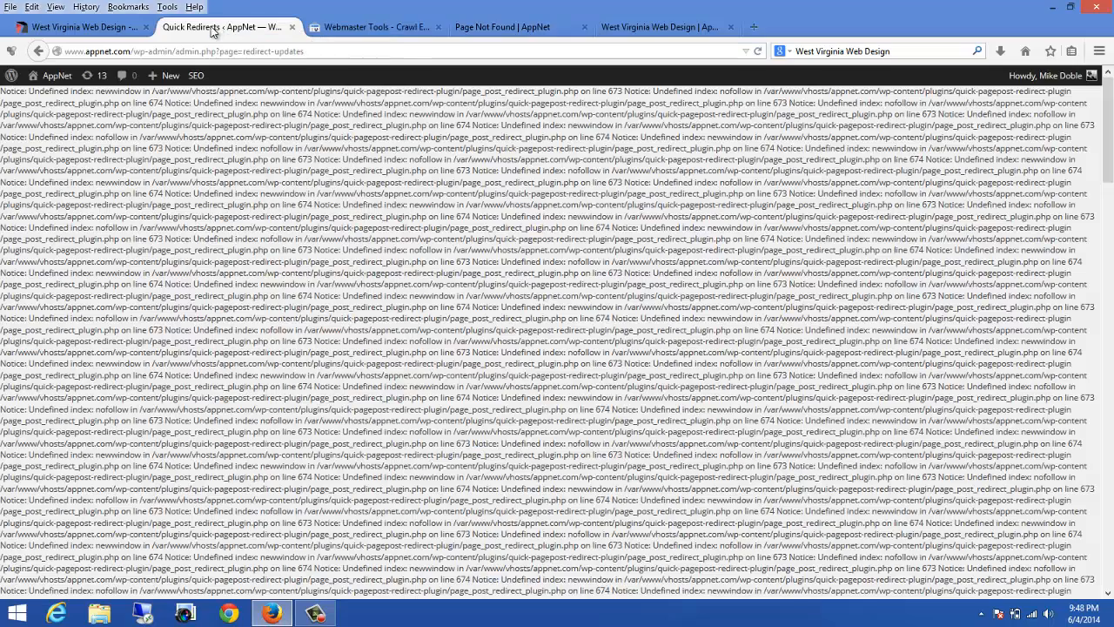
scroll(267, 321, "down", 10)
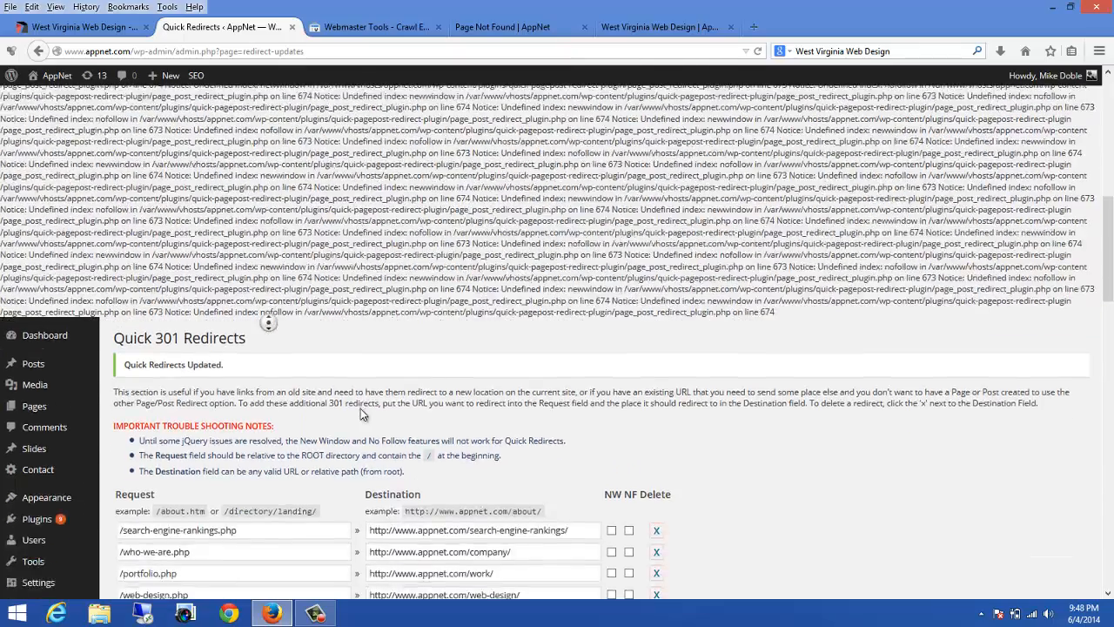
scroll(341, 381, "down", 15)
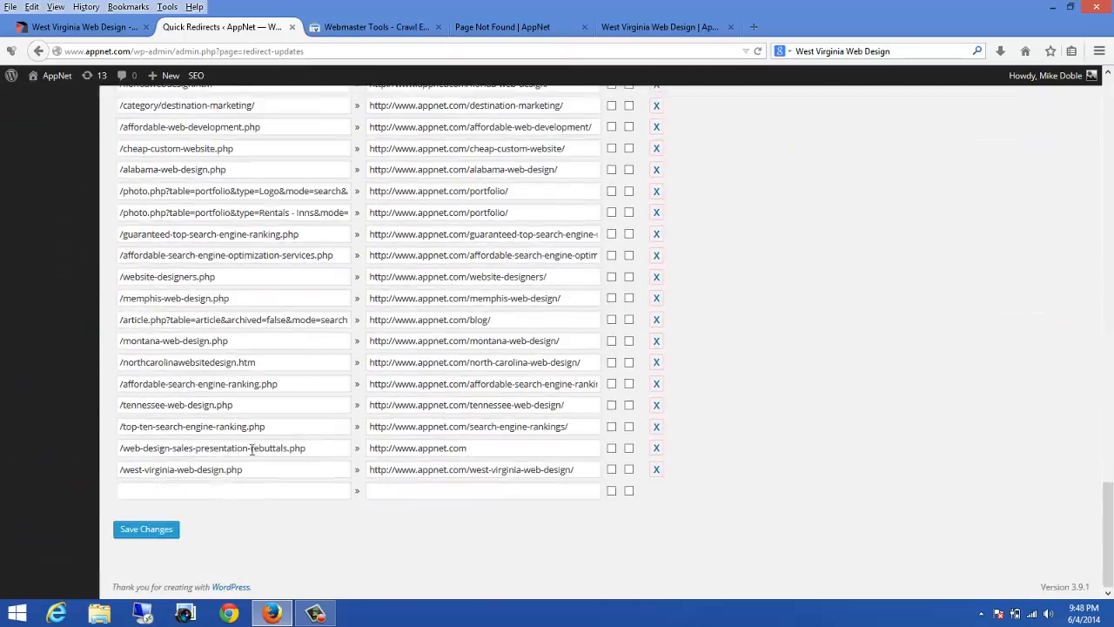
left_click(190, 489)
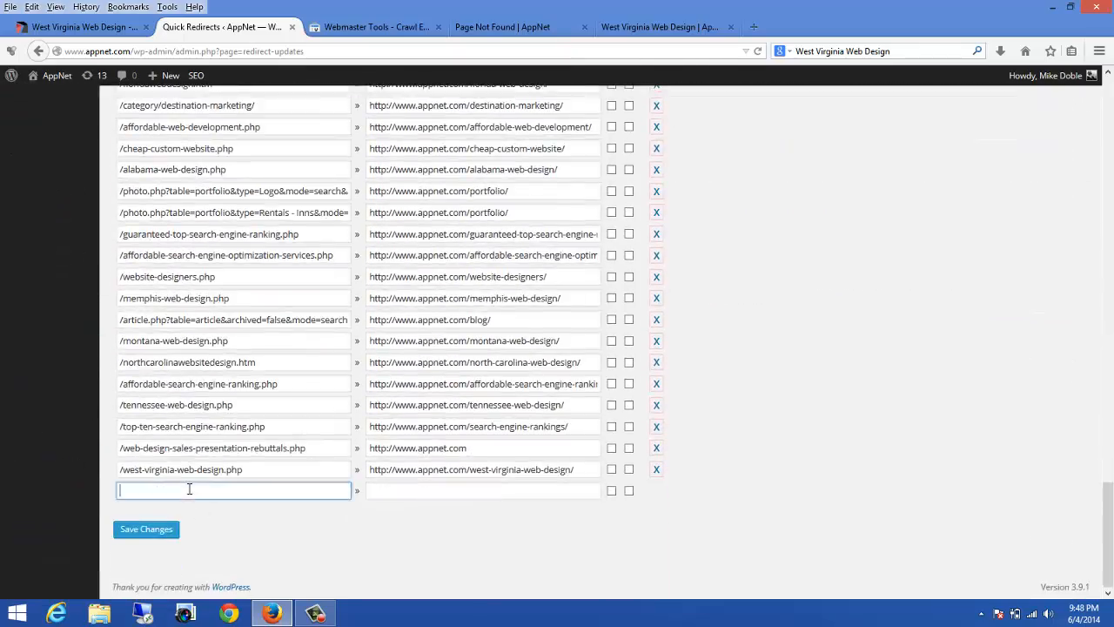
key("ctrl+v")
left_click_drag(576, 470, 366, 471)
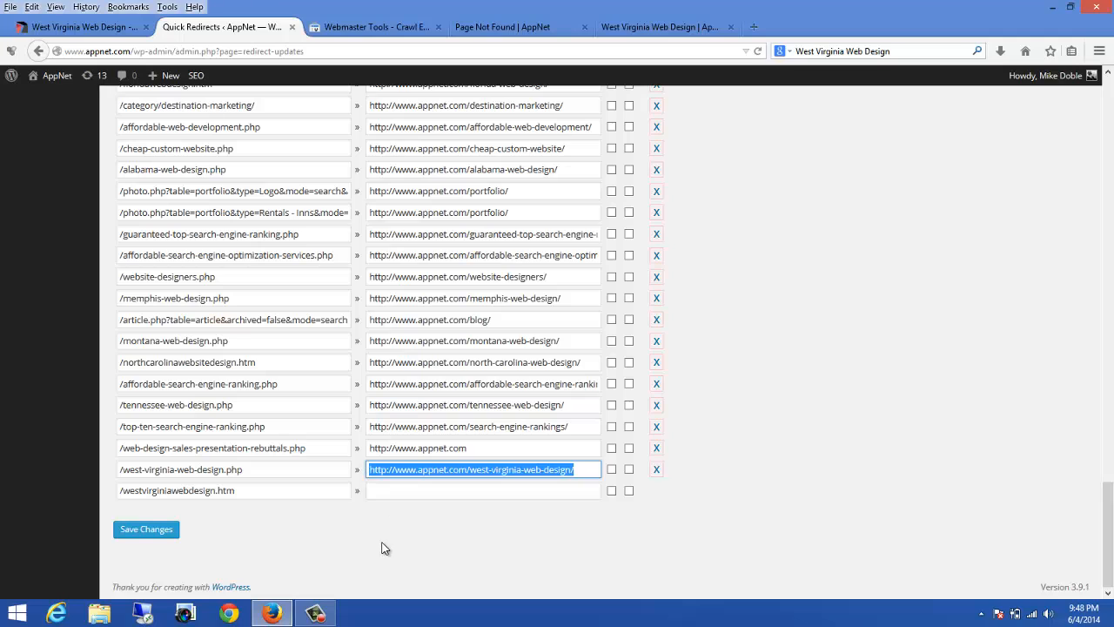
left_click(390, 494)
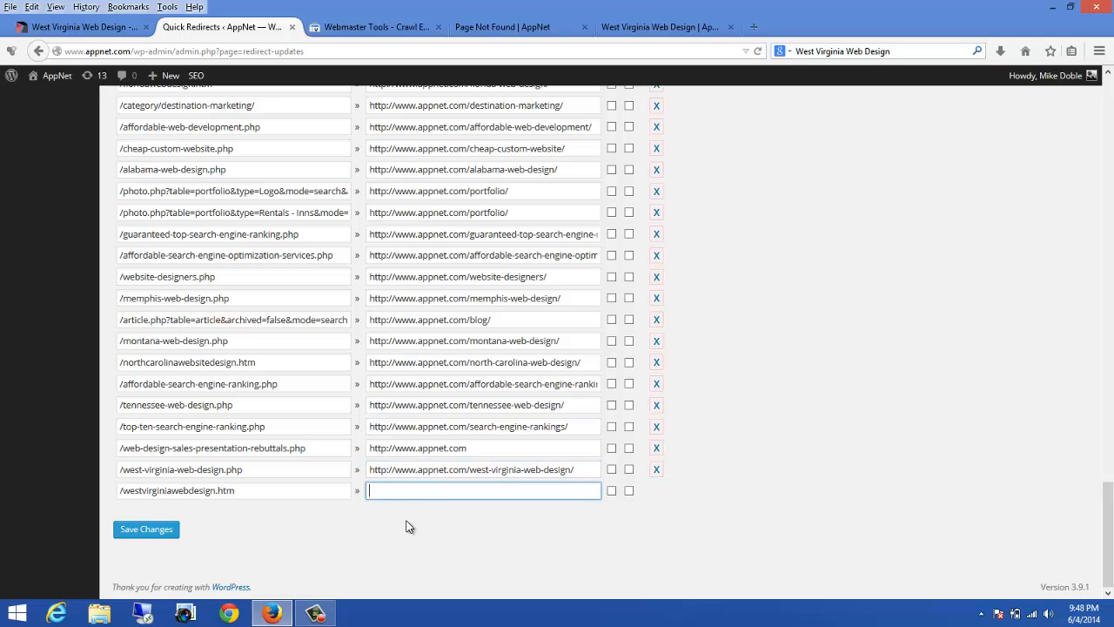
key("ctrl+v")
left_click(733, 510)
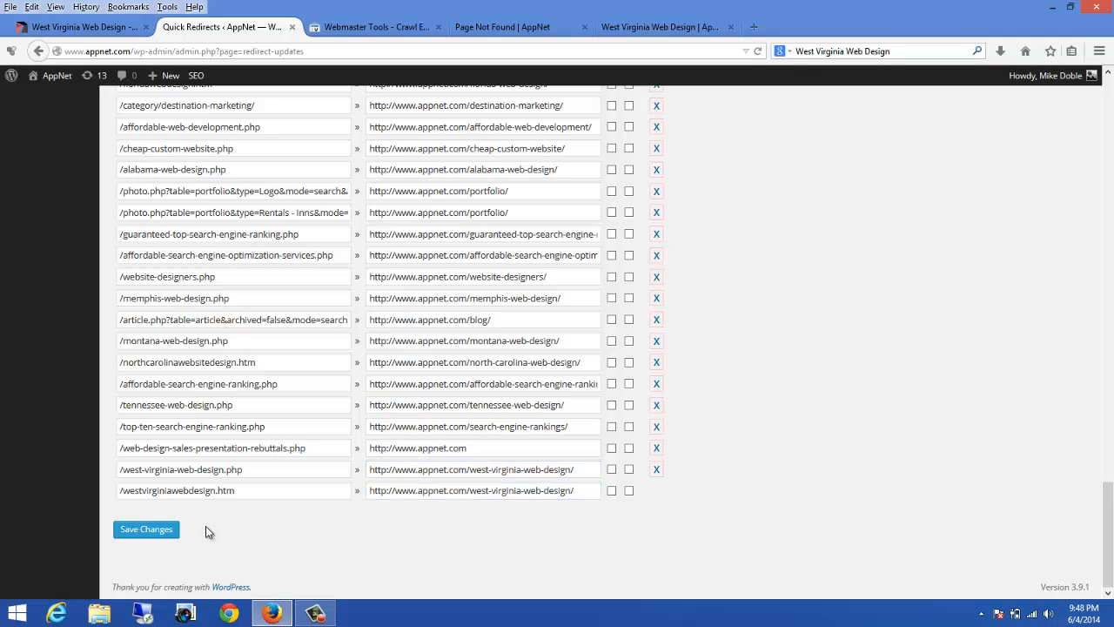
left_click(148, 530)
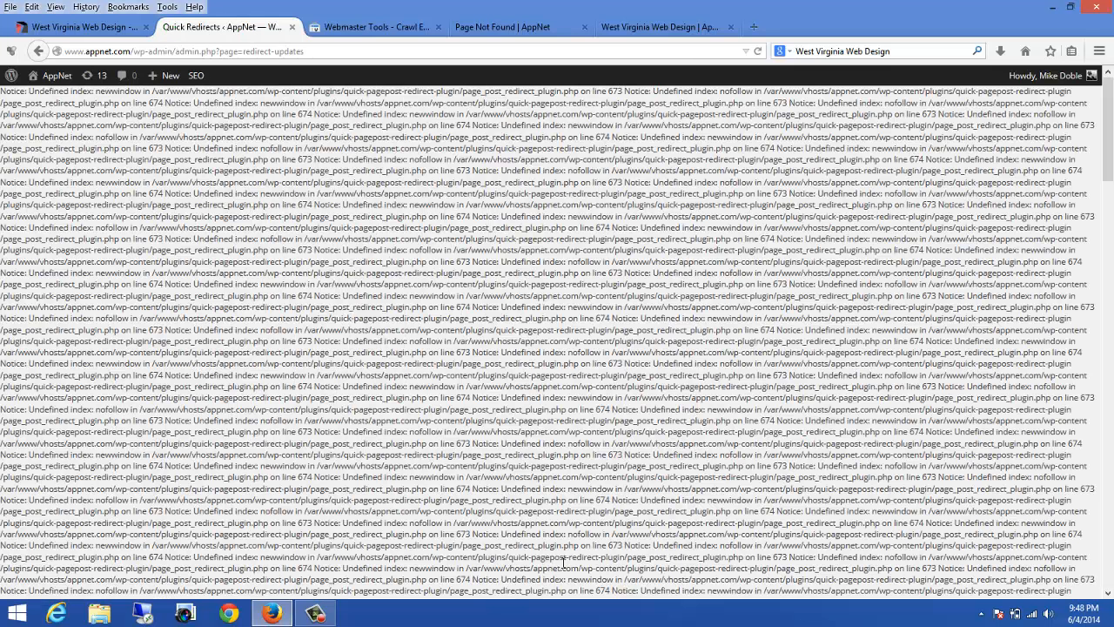
Step: Test the old westvirginiawebdesign.htm URL's redirect and mark that crawl error as fixed, confirming
left_click(489, 27)
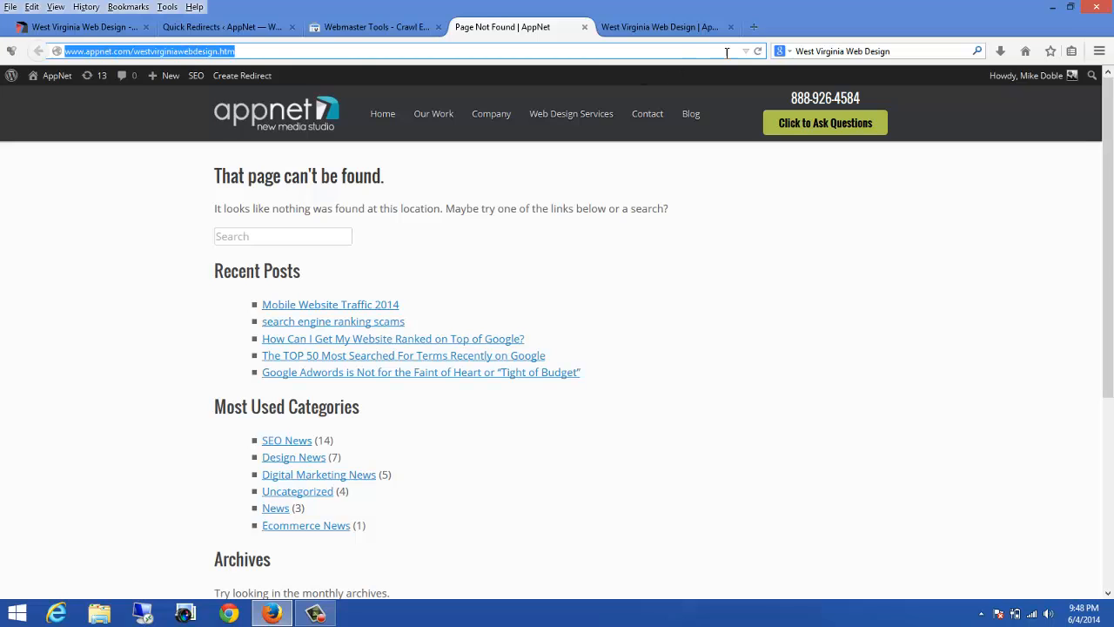
left_click(760, 51)
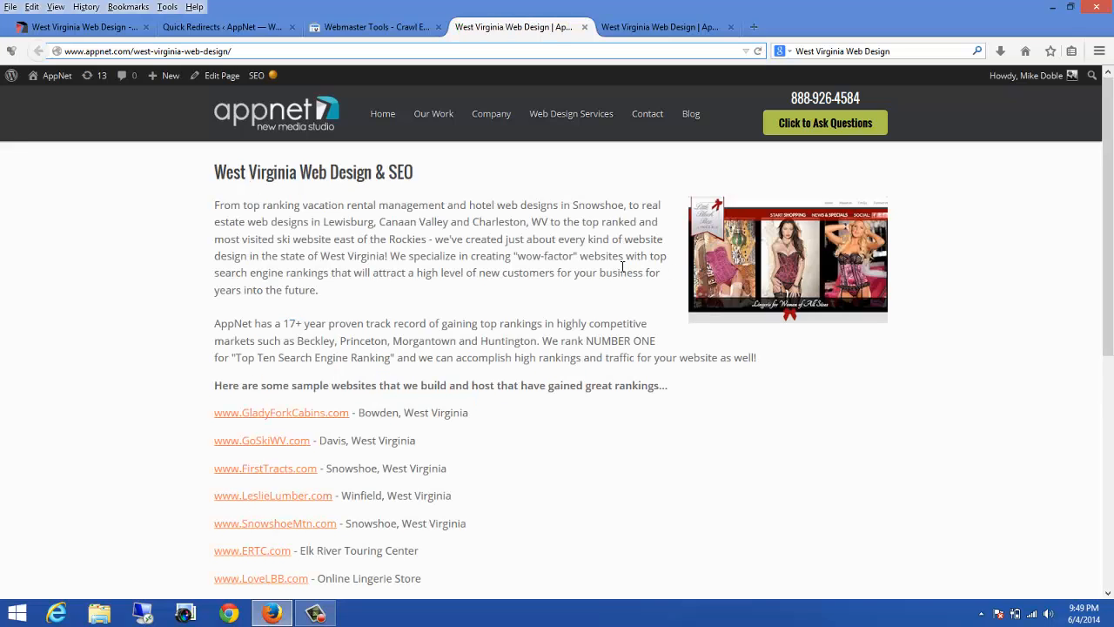
left_click(360, 25)
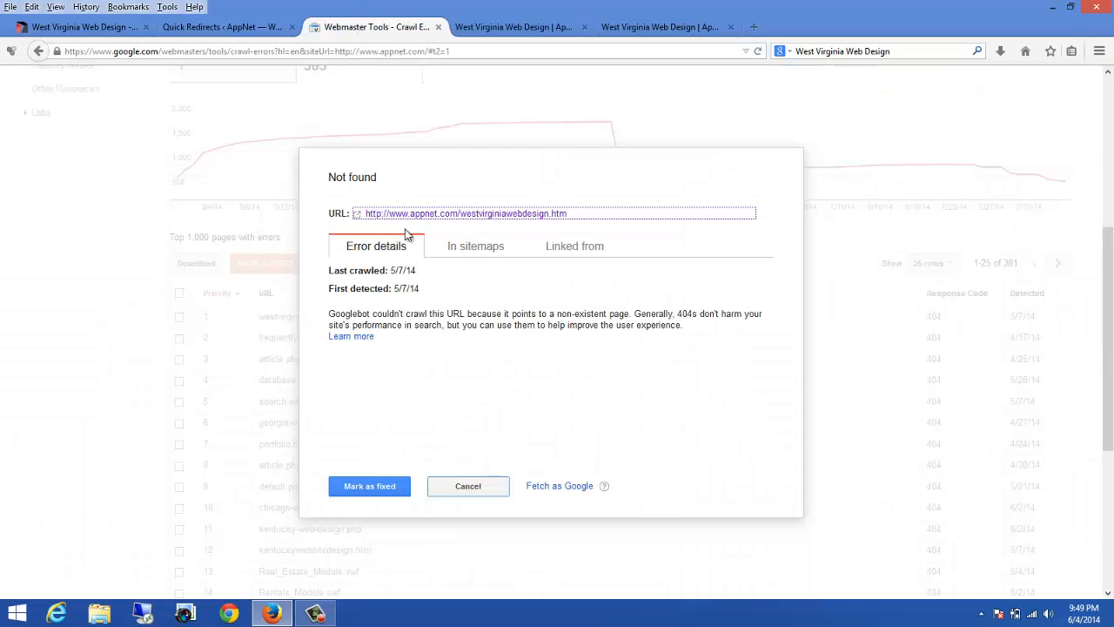
left_click(360, 489)
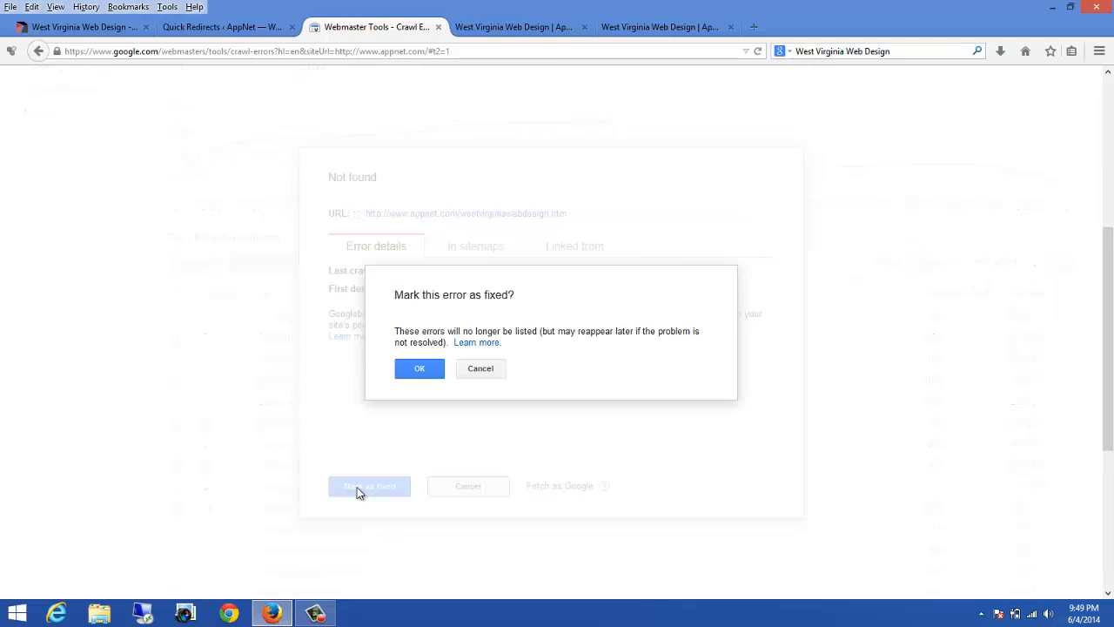
left_click(420, 368)
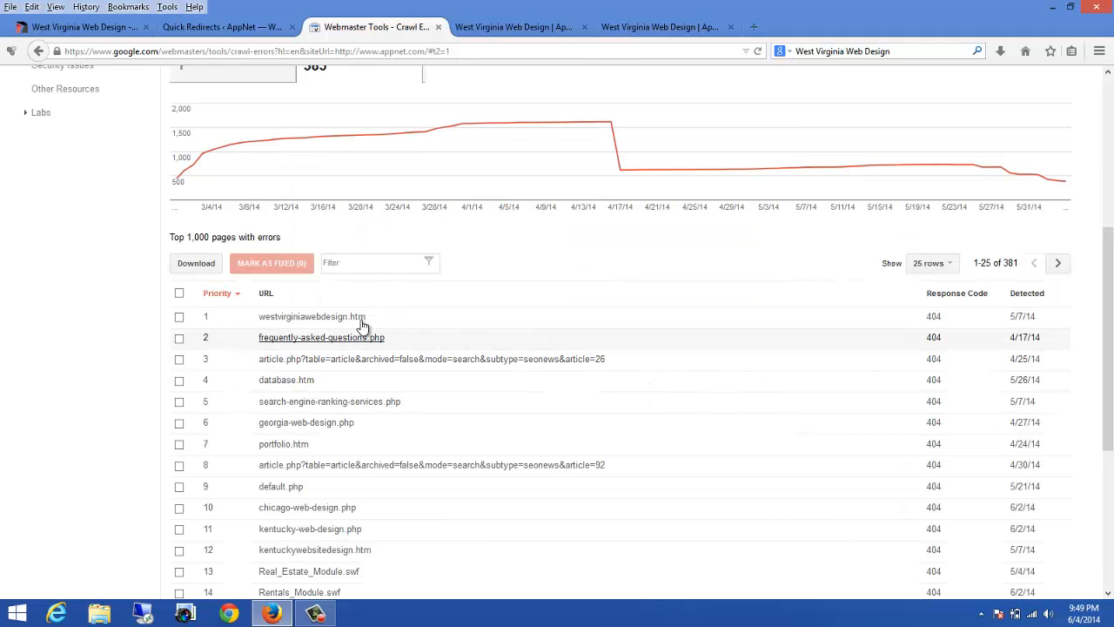
Step: Open the article.php?table=article&archived=false&mode=search&subtype=seonews&article=26 crawl error's URL and copy the full address
scroll(436, 305, "up", 5)
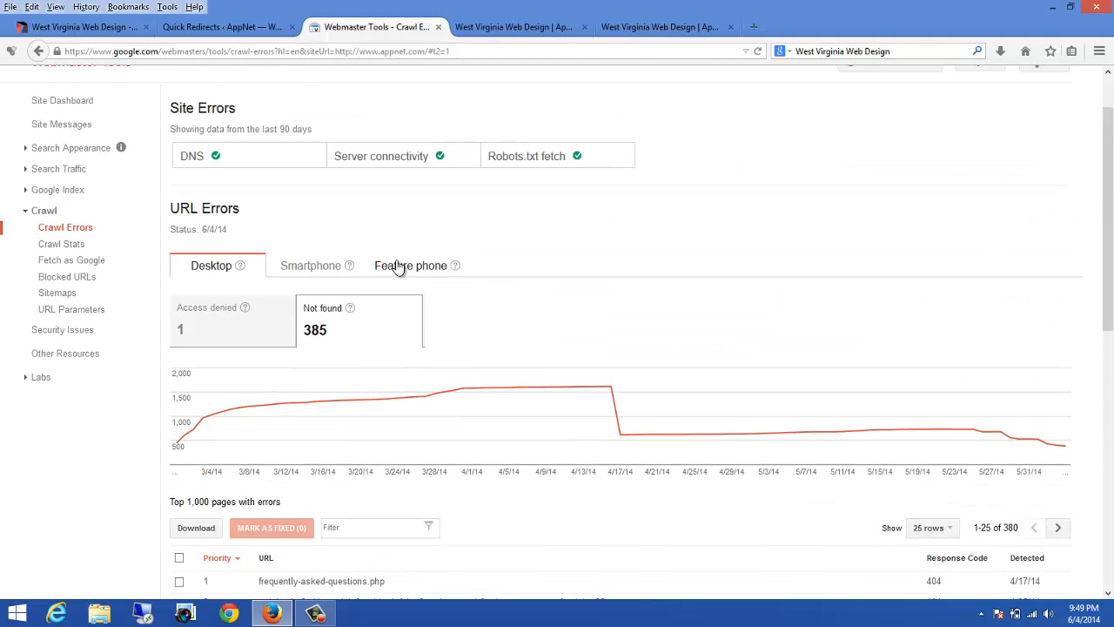
scroll(654, 311, "down", 5)
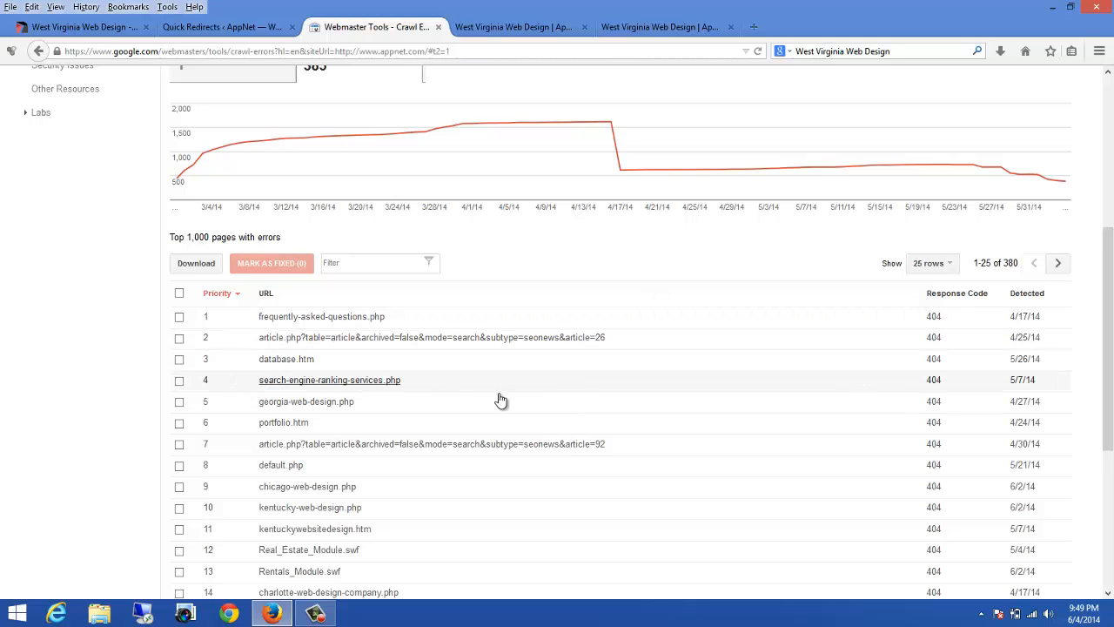
left_click(298, 340)
left_click(444, 216)
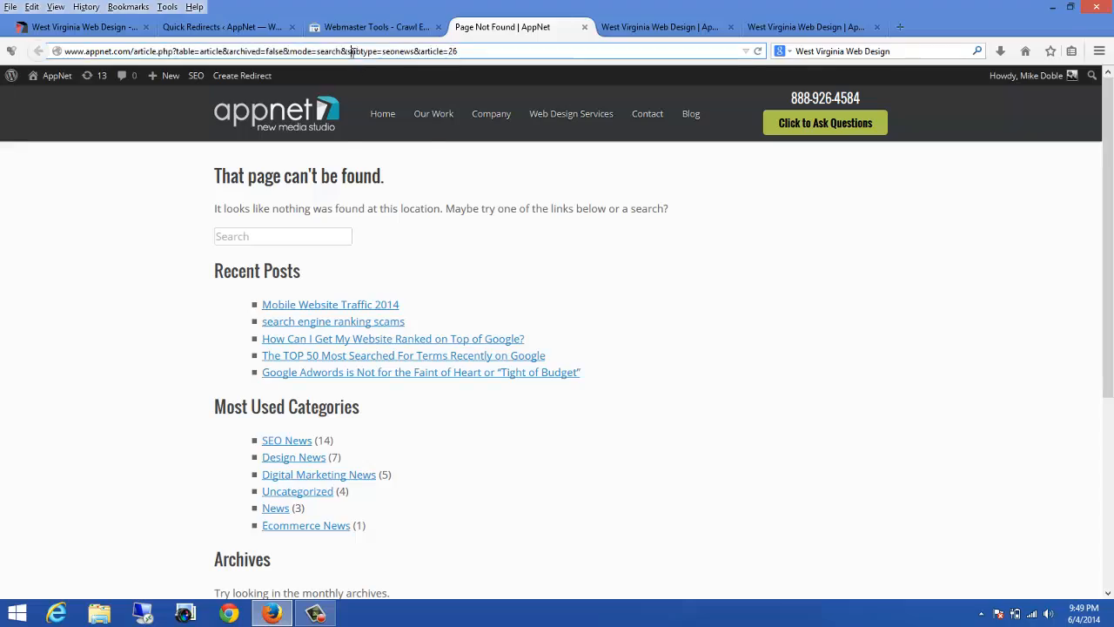
right_click(352, 51)
left_click(388, 100)
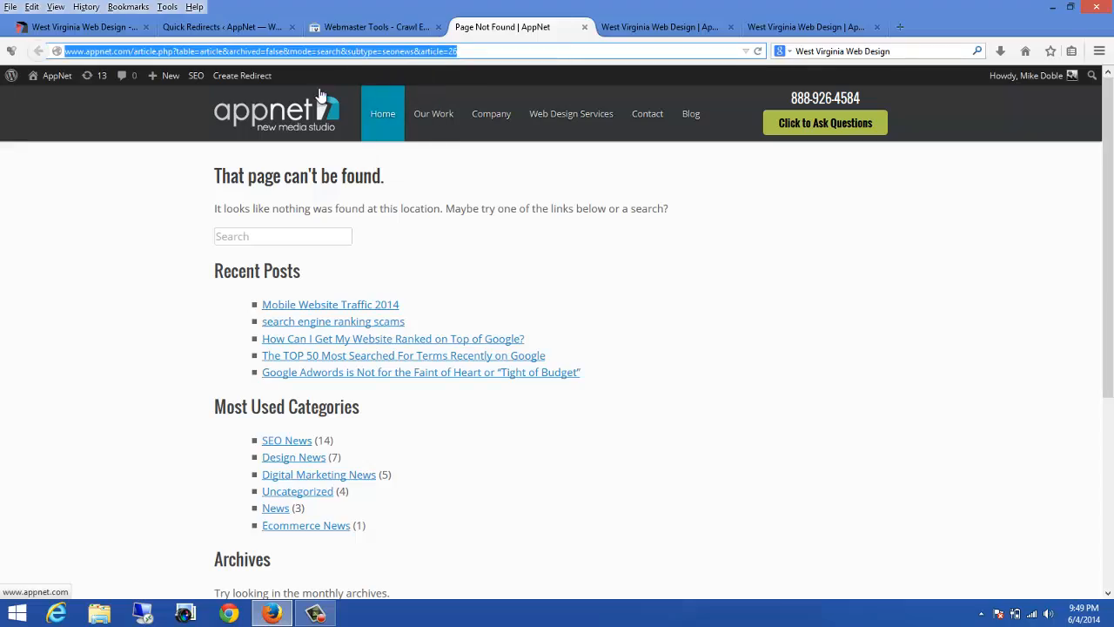
Step: Paste the address into a new Quick Redirects request field, trimming it to /article.php?table=article&archived=false&mode=search&subtype=seonews&article=26
left_click(238, 28)
scroll(406, 355, "down", 20)
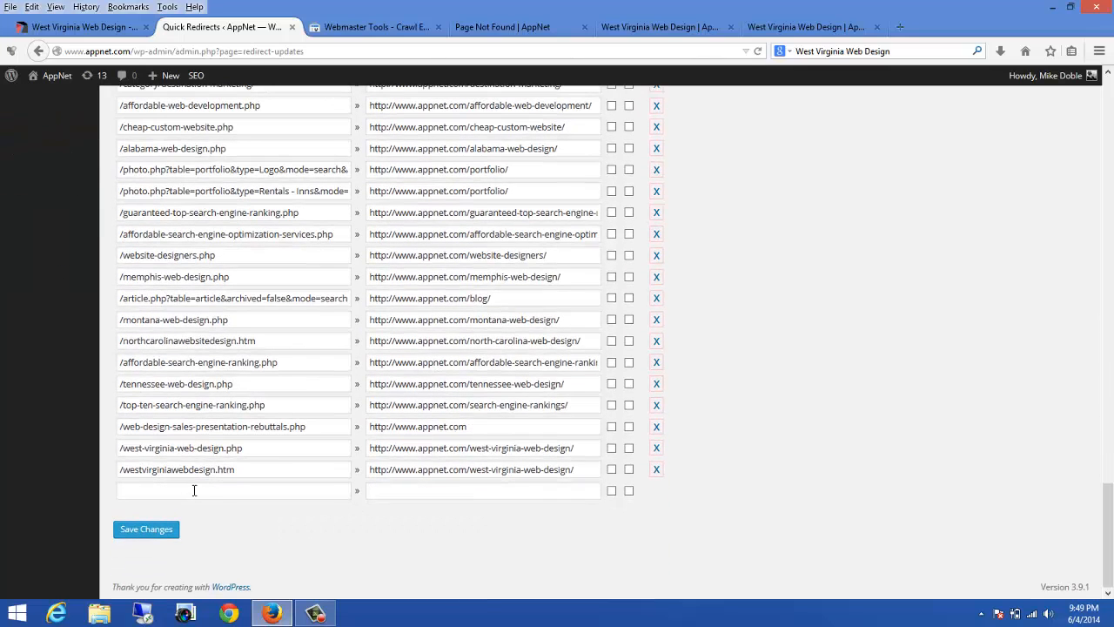
left_click(194, 491)
key("ctrl+v")
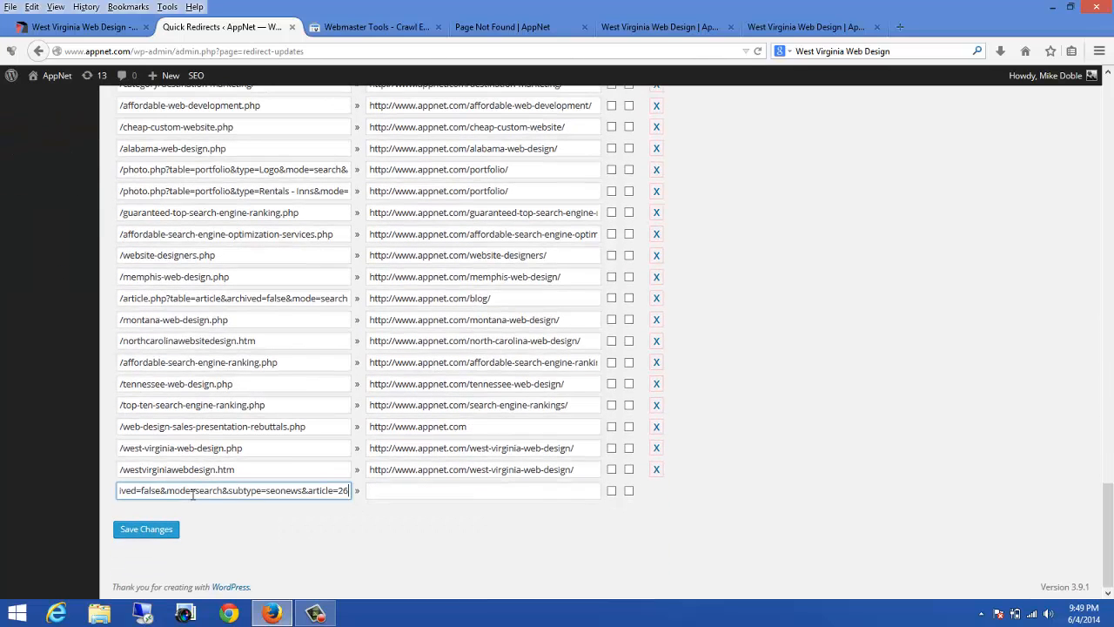
left_click_drag(133, 491, 3, 464)
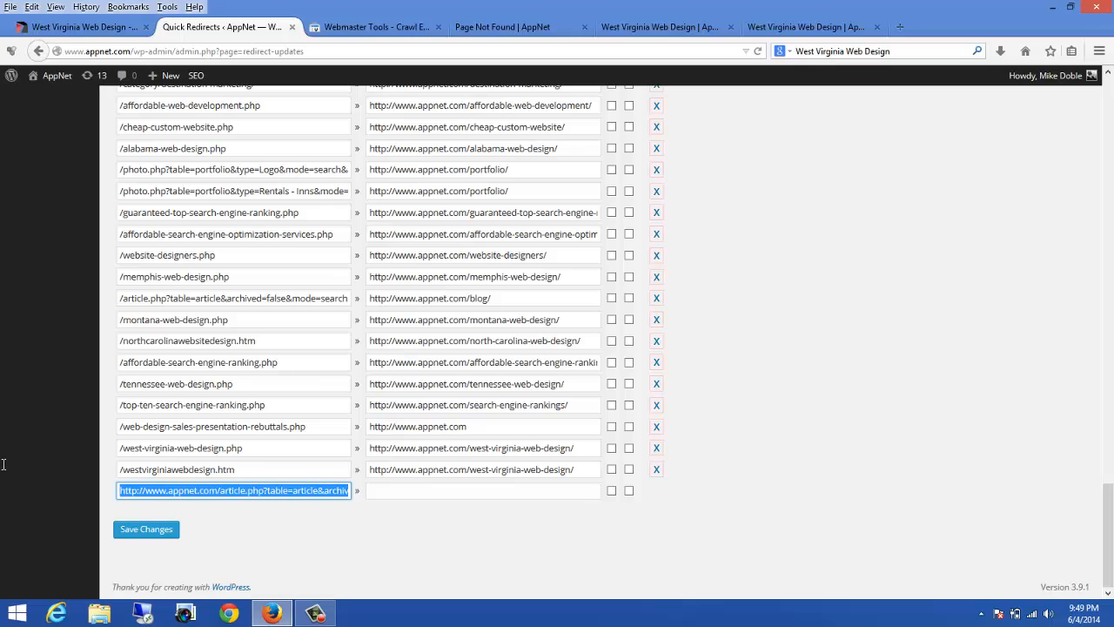
left_click(166, 490)
left_click_drag(218, 491, 72, 477)
key("BackSpace")
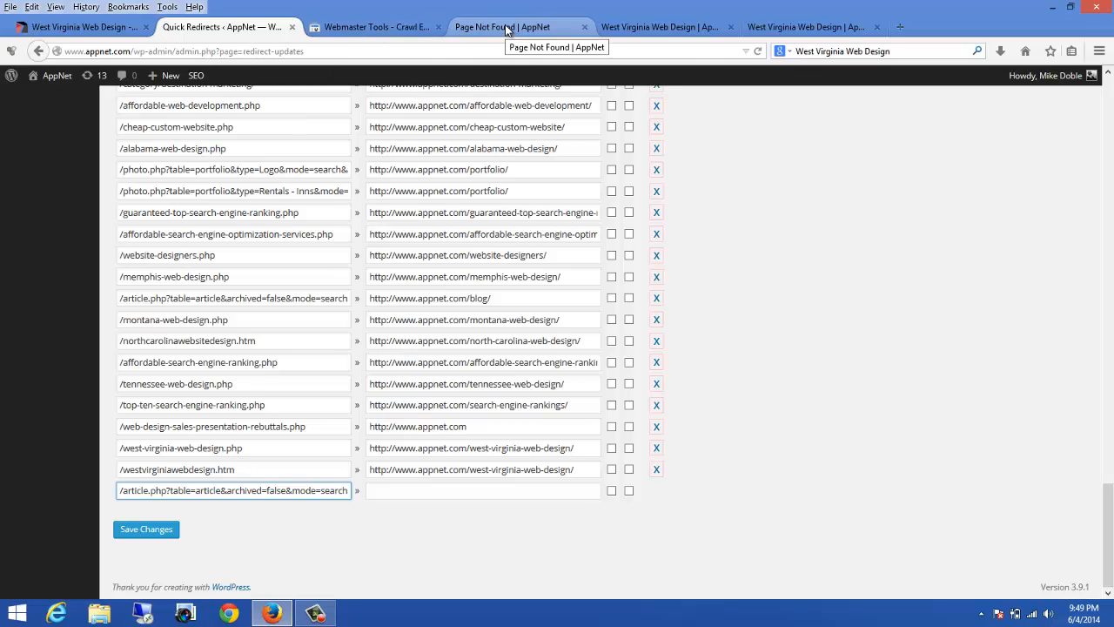
left_click(640, 27)
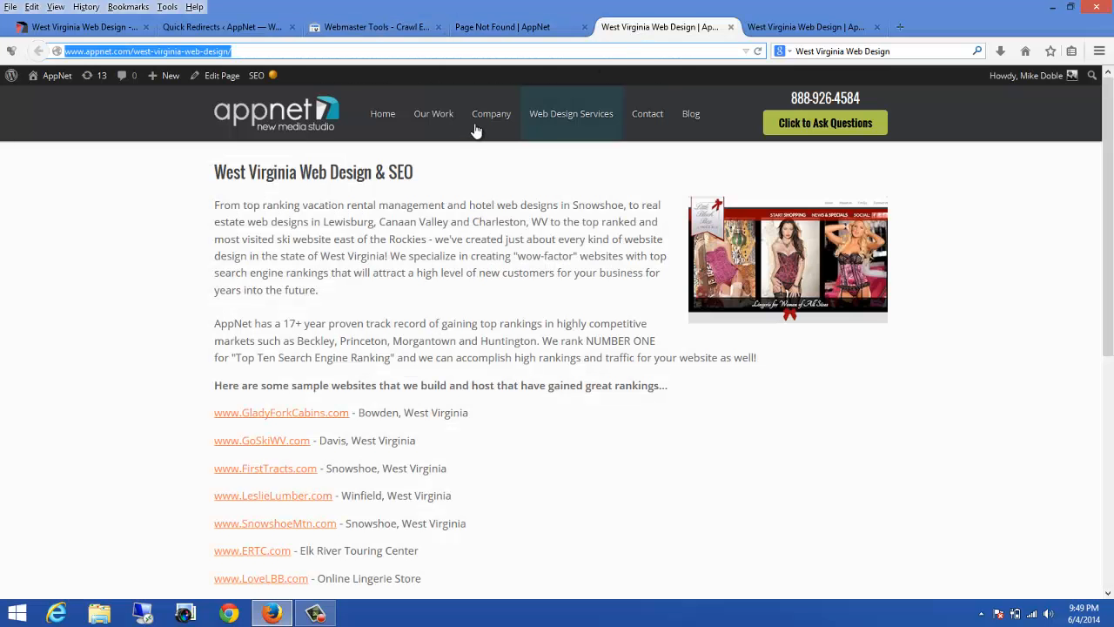
left_click(694, 118)
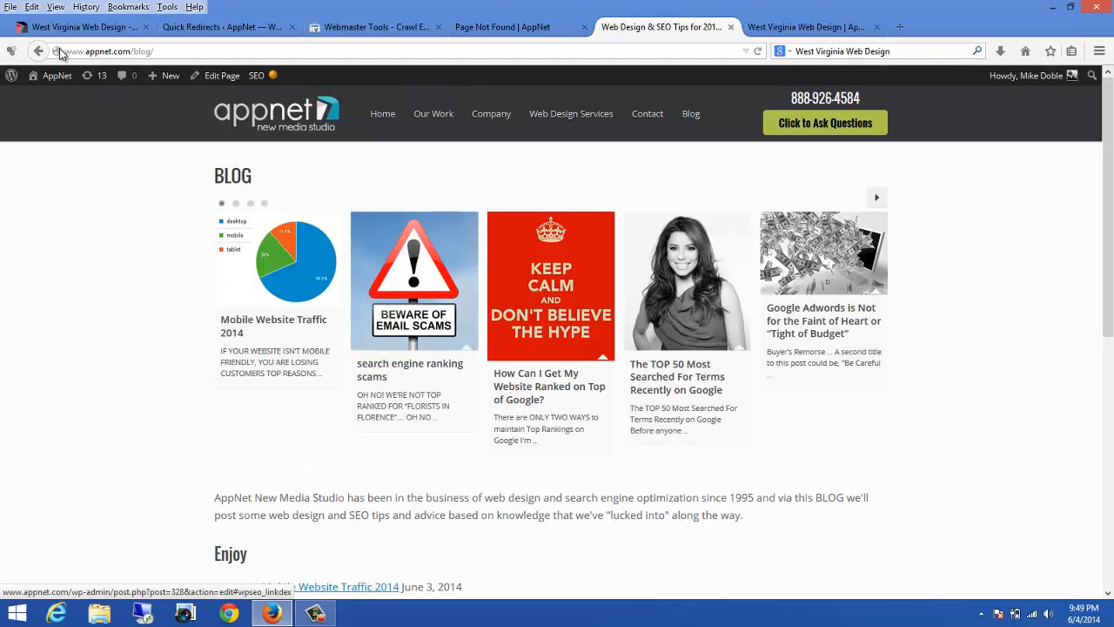
left_click(92, 51)
right_click(93, 51)
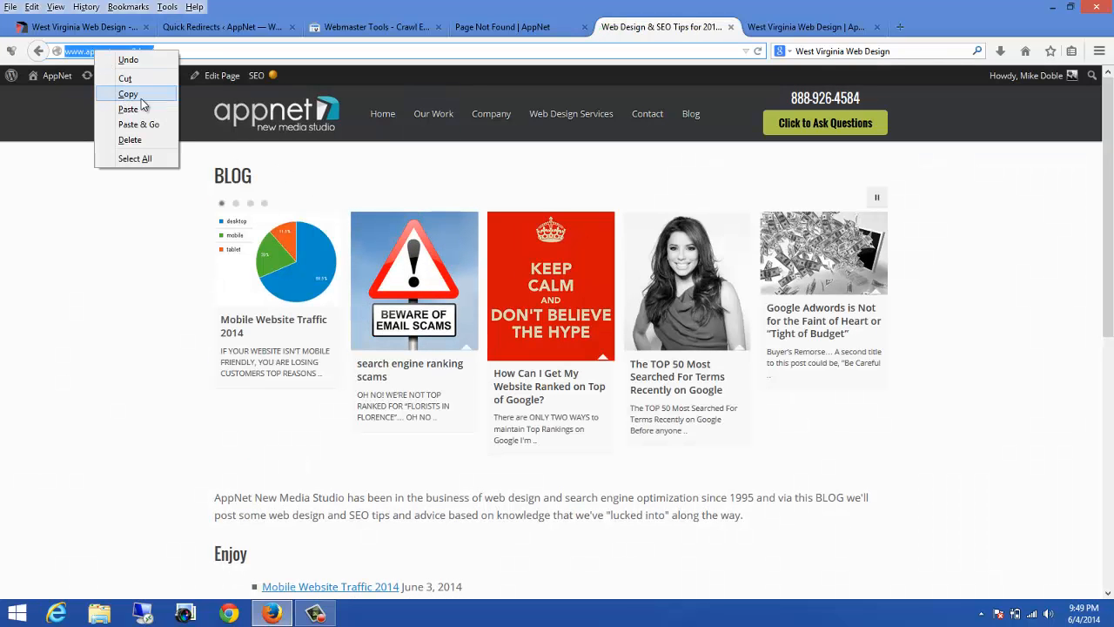
left_click(128, 94)
left_click(222, 27)
left_click(410, 490)
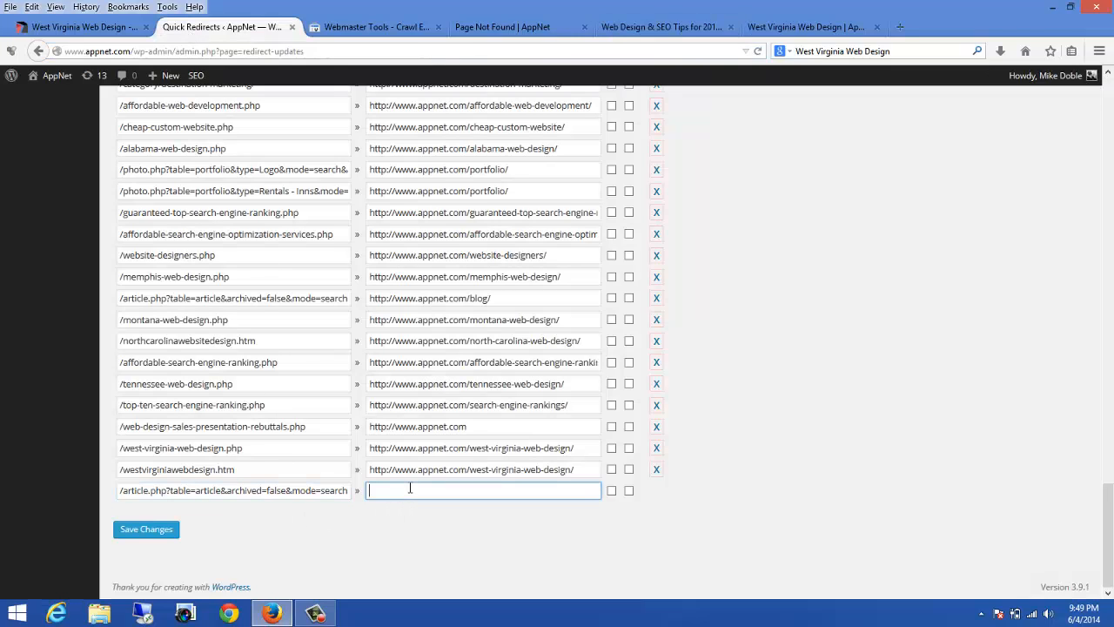
key("ctrl+v")
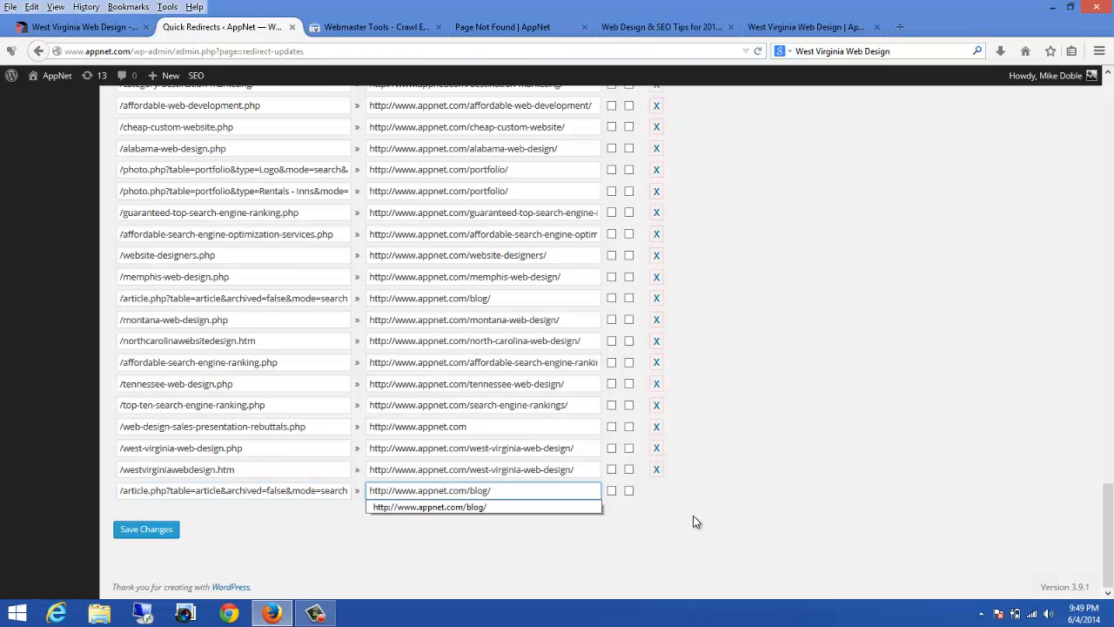
left_click(151, 532)
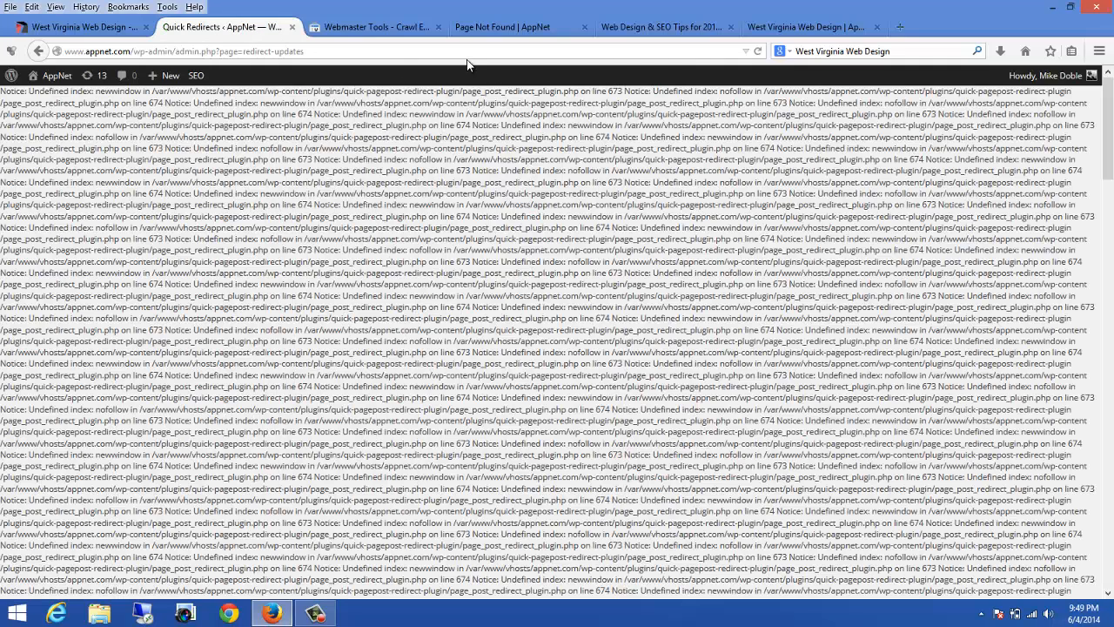
Step: Reload the old article.php URL to test its redirect to the blog and return to the crawl error details
left_click(499, 27)
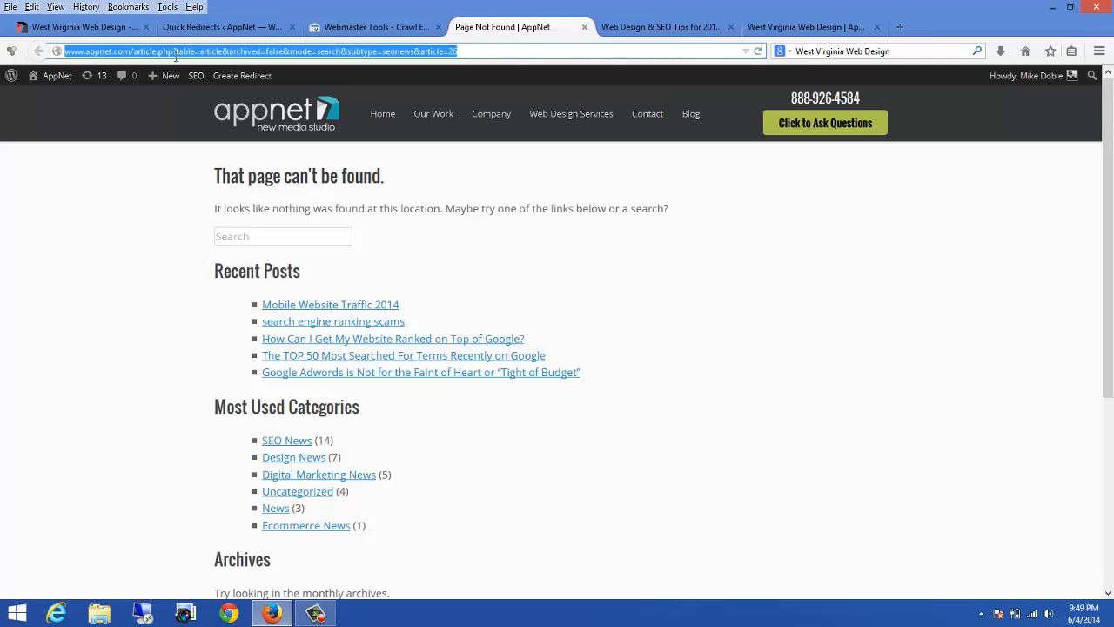
left_click(758, 51)
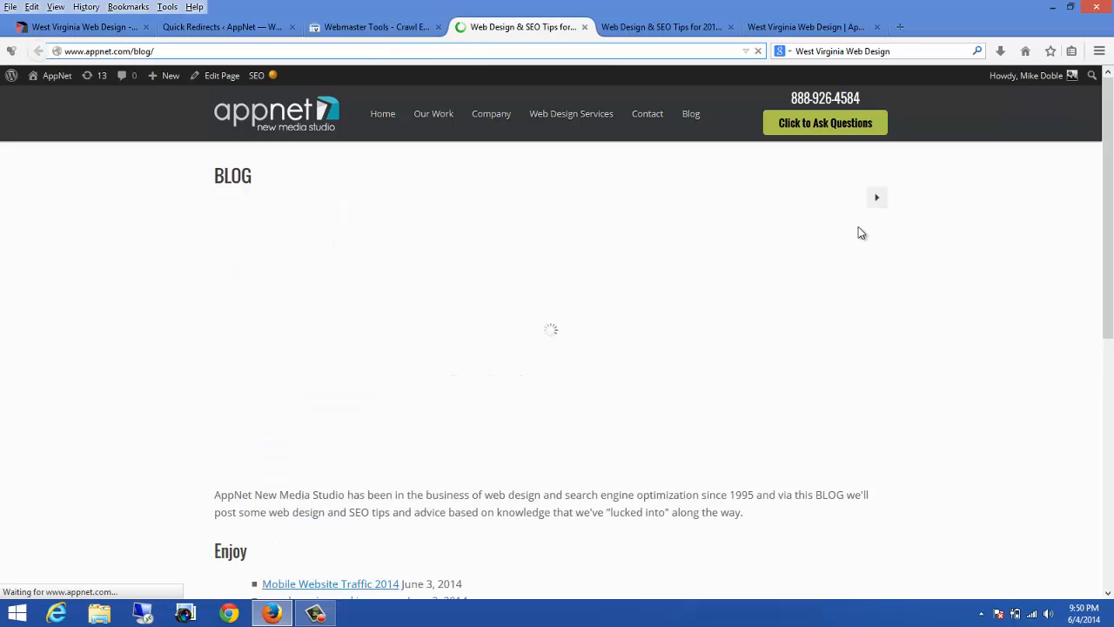
left_click(374, 27)
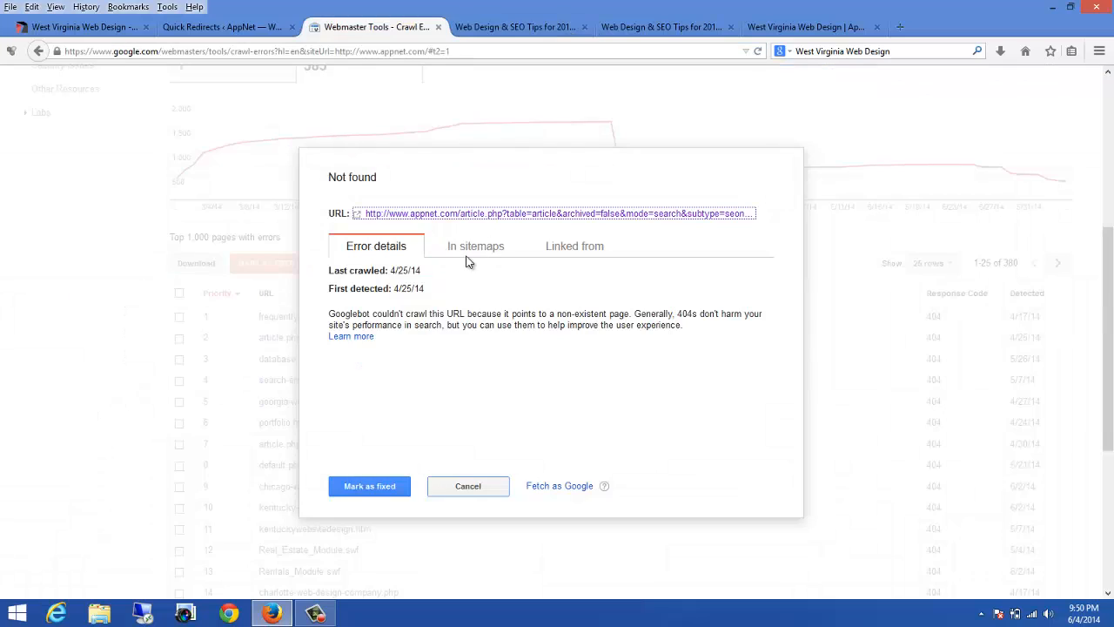
Step: Mark the article=26 crawl error as fixed and confirm
left_click(369, 487)
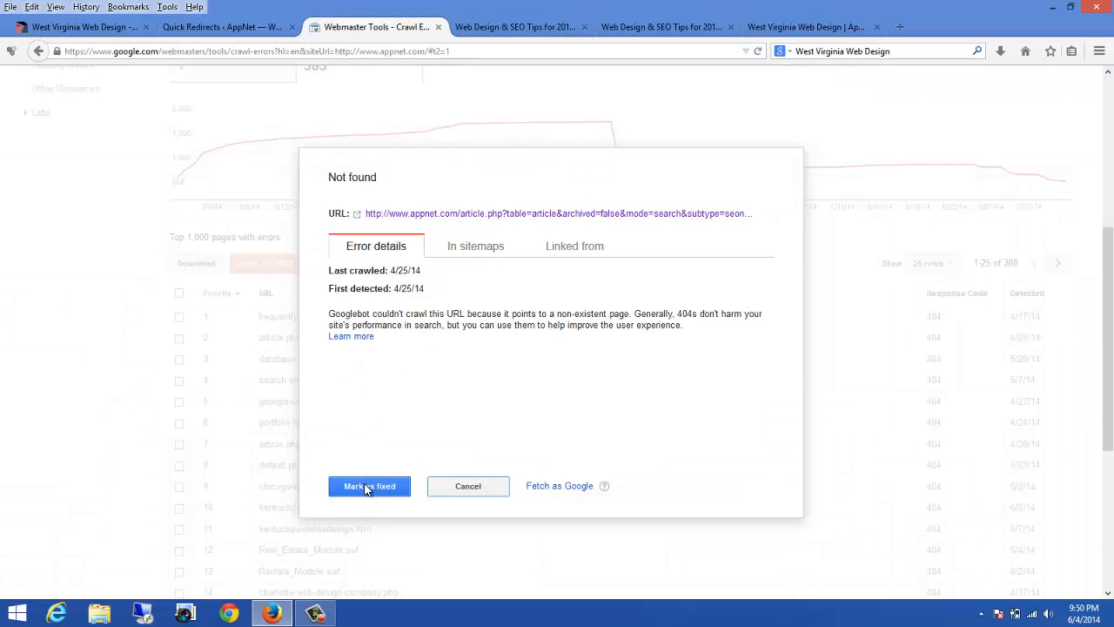
left_click(419, 368)
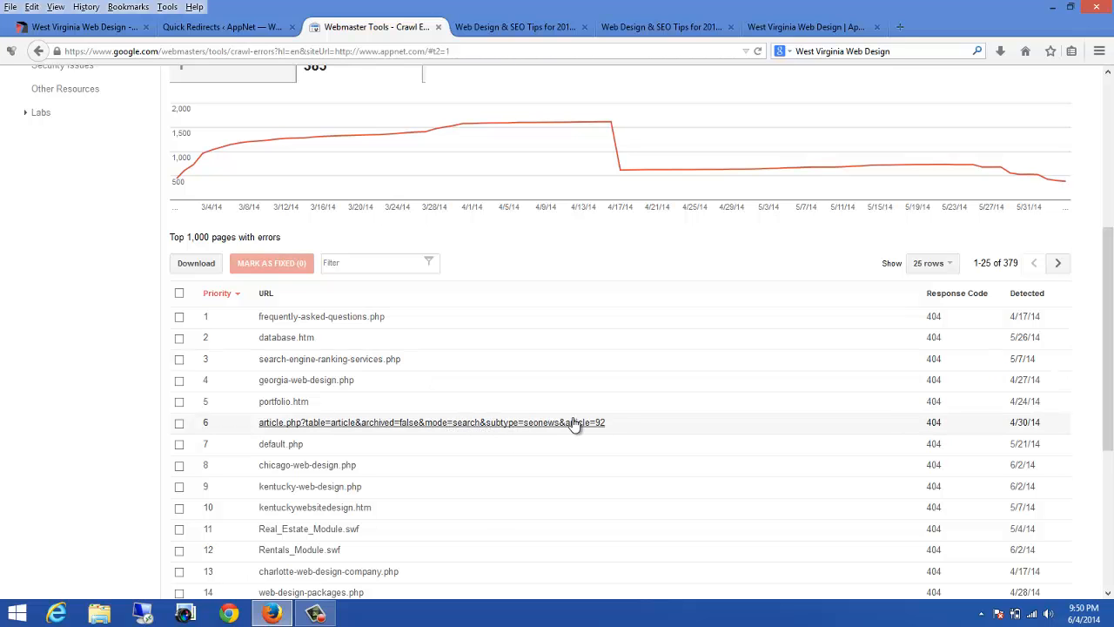
Step: Open the 404 error details for the article.php URL ending article=92 and visit that broken URL
scroll(681, 393, "down", 3)
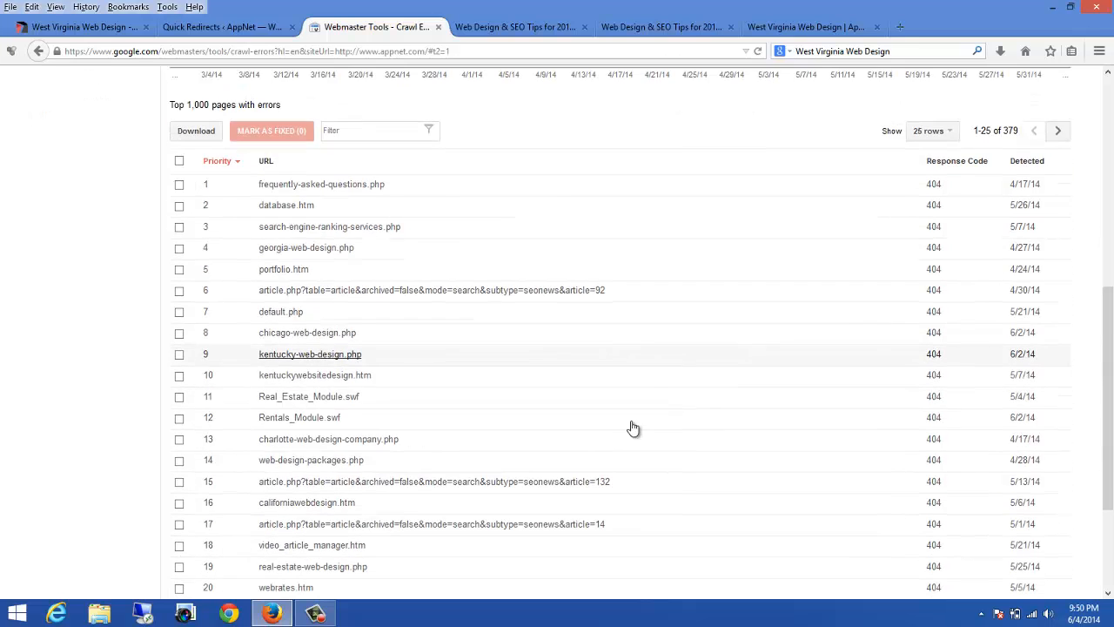
left_click(445, 293)
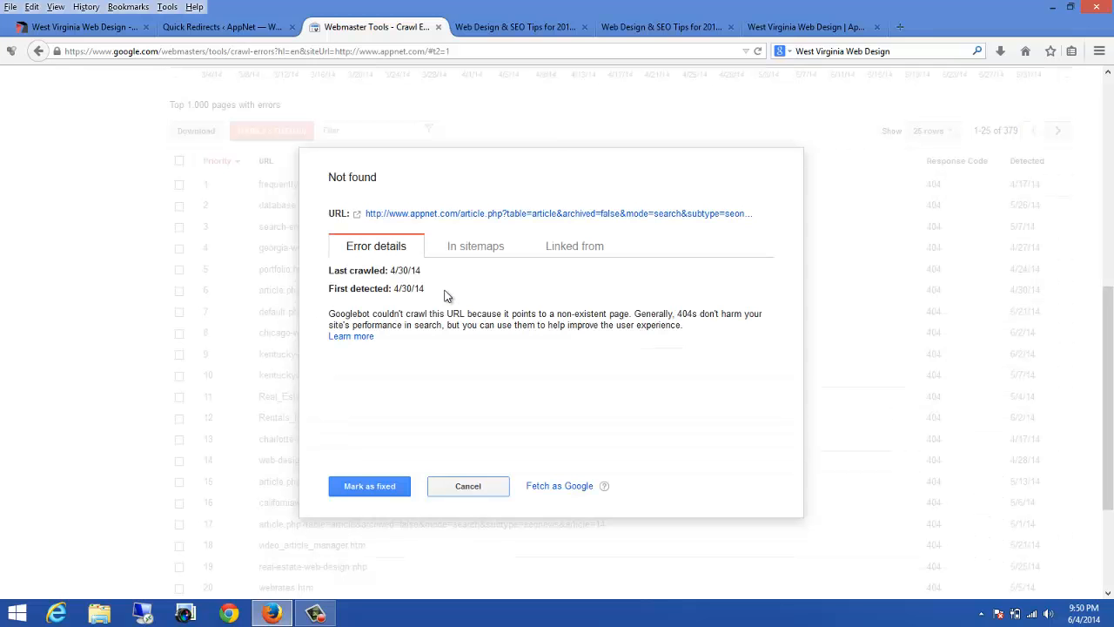
left_click(496, 213)
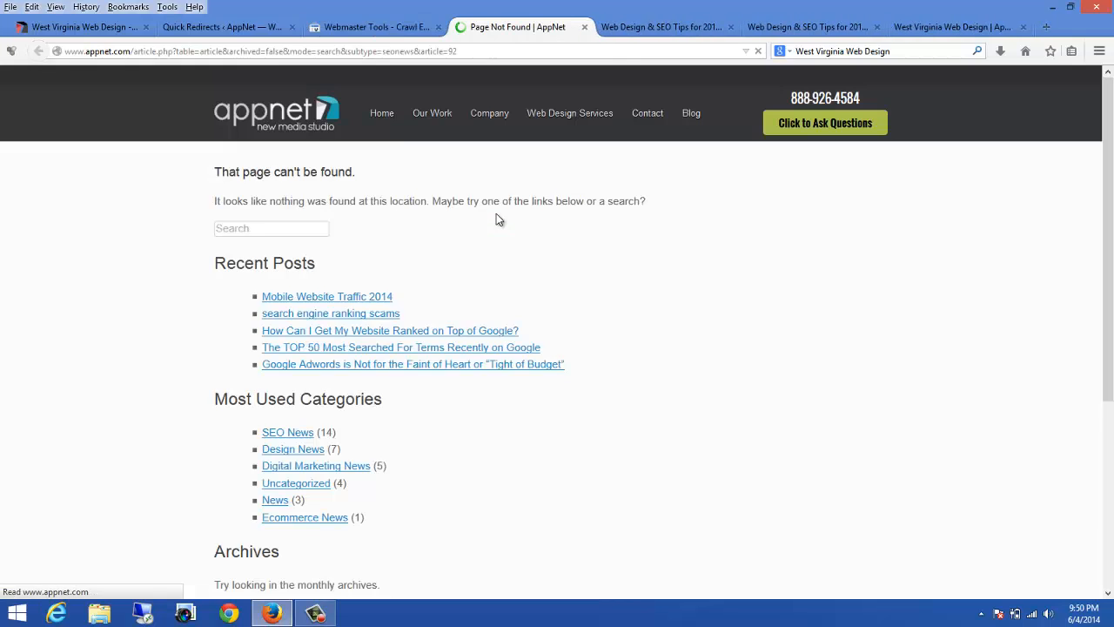
Step: Copy the path article.php?table=article&archived=false&mode=search&subtype=seonews&article=92 from the broken page's address
left_click(453, 52)
left_click(452, 52)
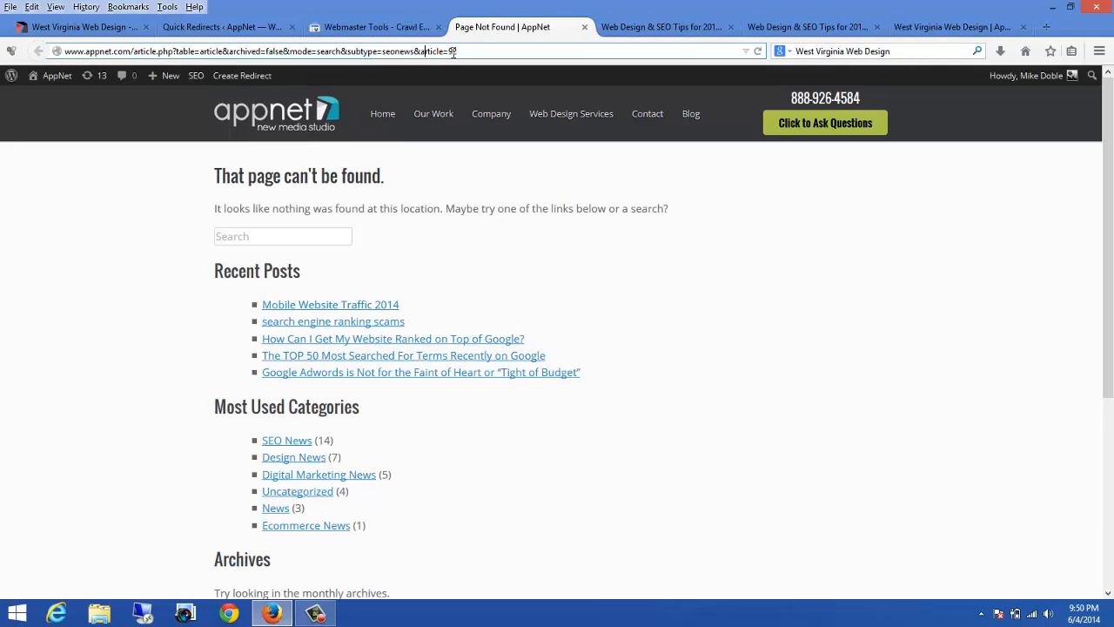
left_click_drag(397, 58, 140, 58)
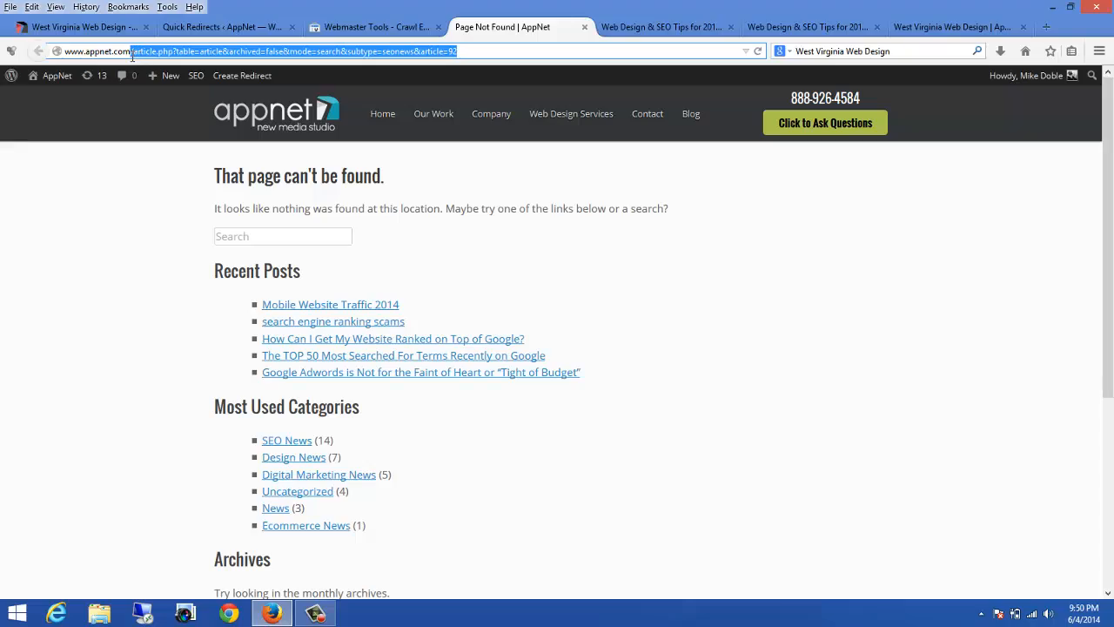
right_click(132, 52)
left_click(165, 94)
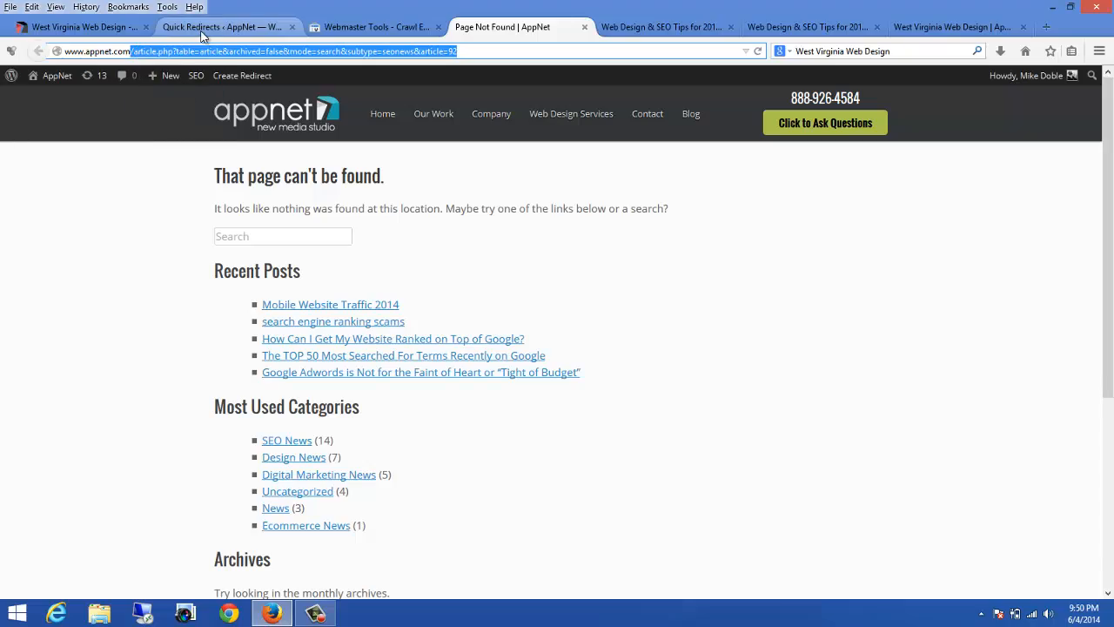
Step: Paste the copied path into the new Quick Redirects request field
left_click(205, 27)
scroll(370, 408, "down", 10)
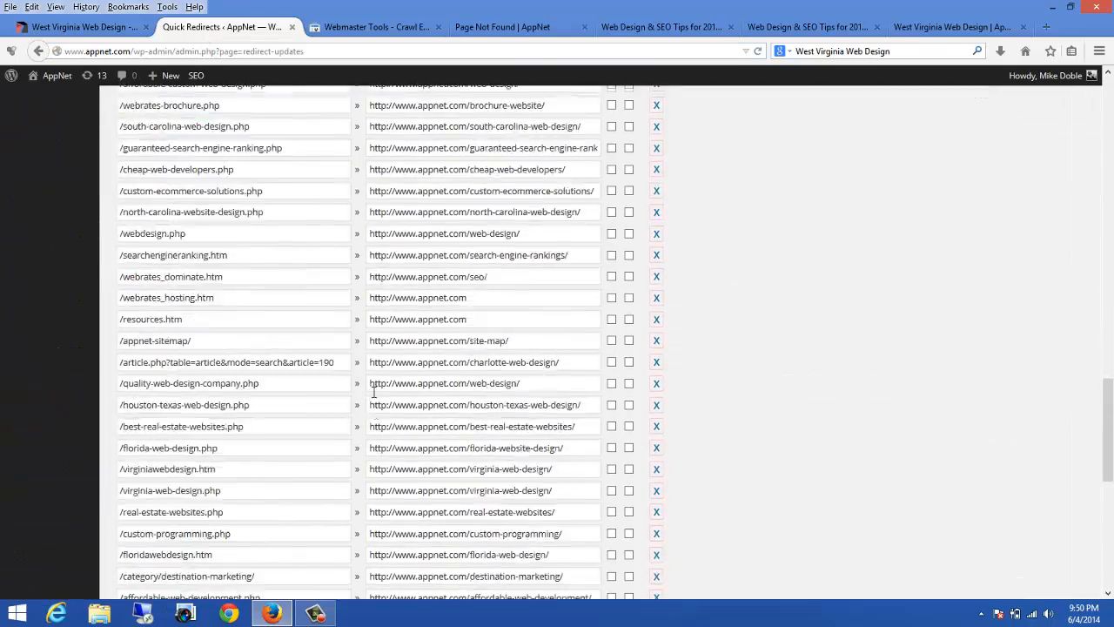
left_click(196, 493)
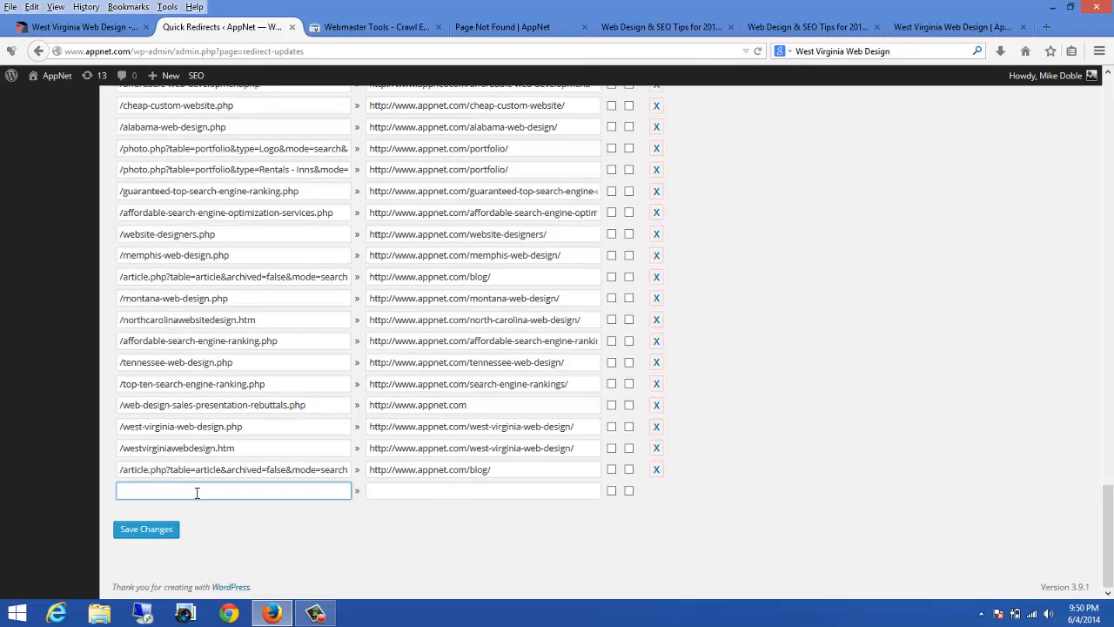
key("ctrl+v")
left_click_drag(498, 467, 380, 469)
right_click(382, 469)
left_click(416, 326)
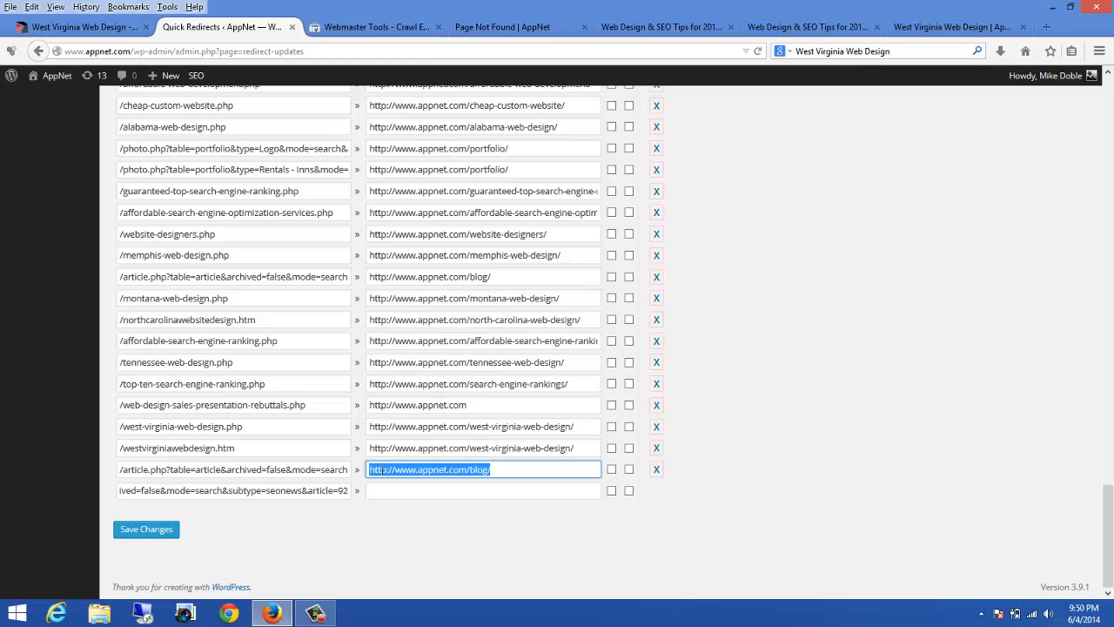
left_click(380, 492)
key("ctrl+v")
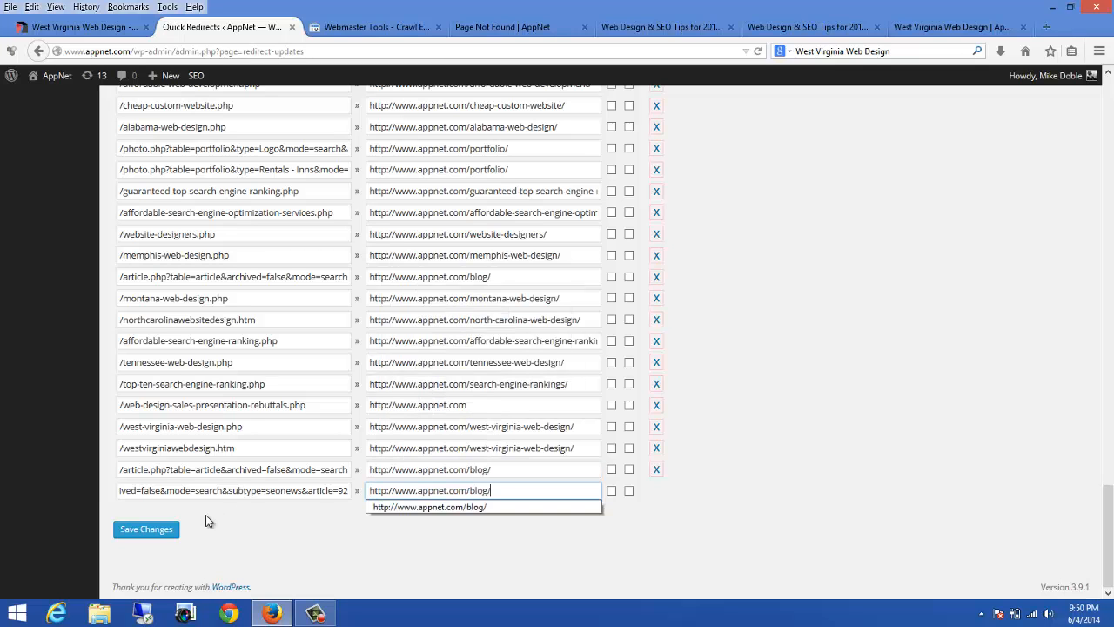
left_click(146, 531)
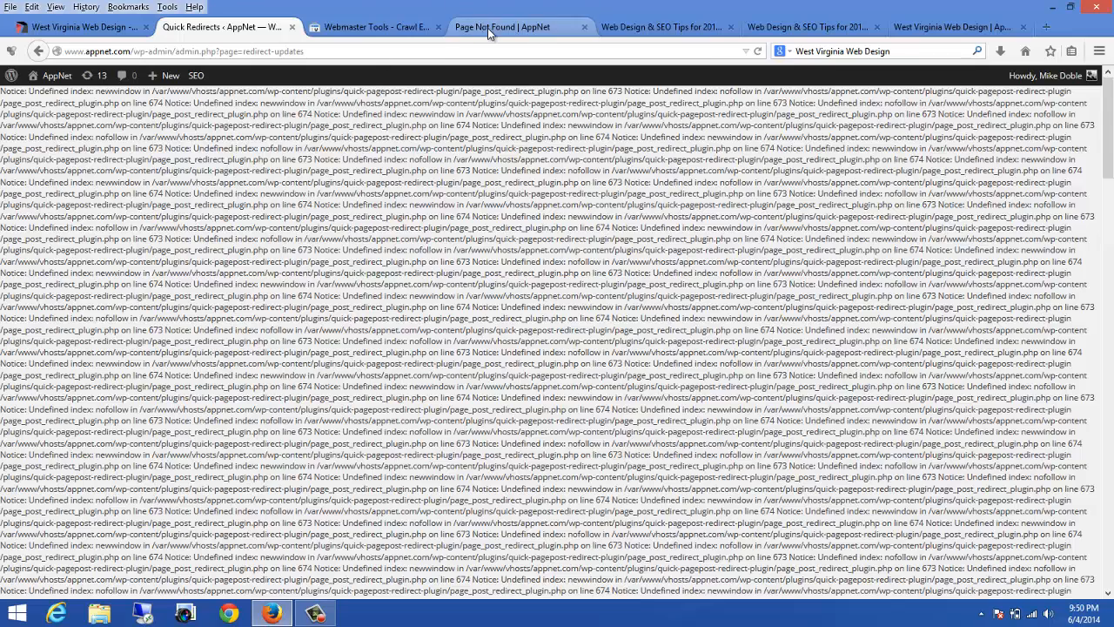
Step: Reload the old article=92 URL to test its redirect to the blog and close the extra blog tabs
left_click(487, 28)
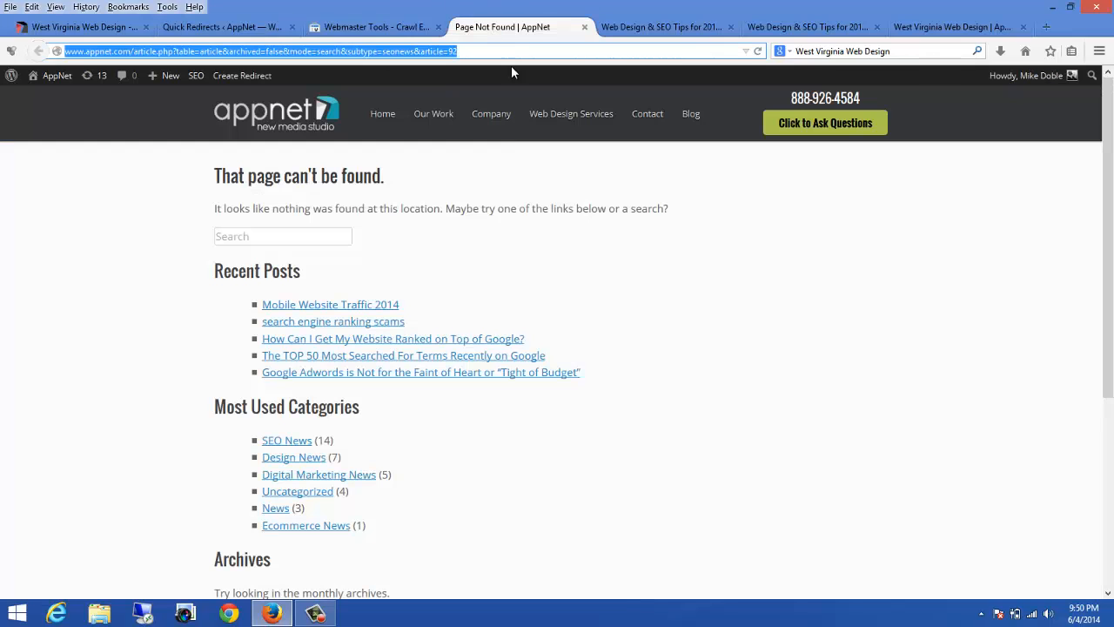
left_click(758, 52)
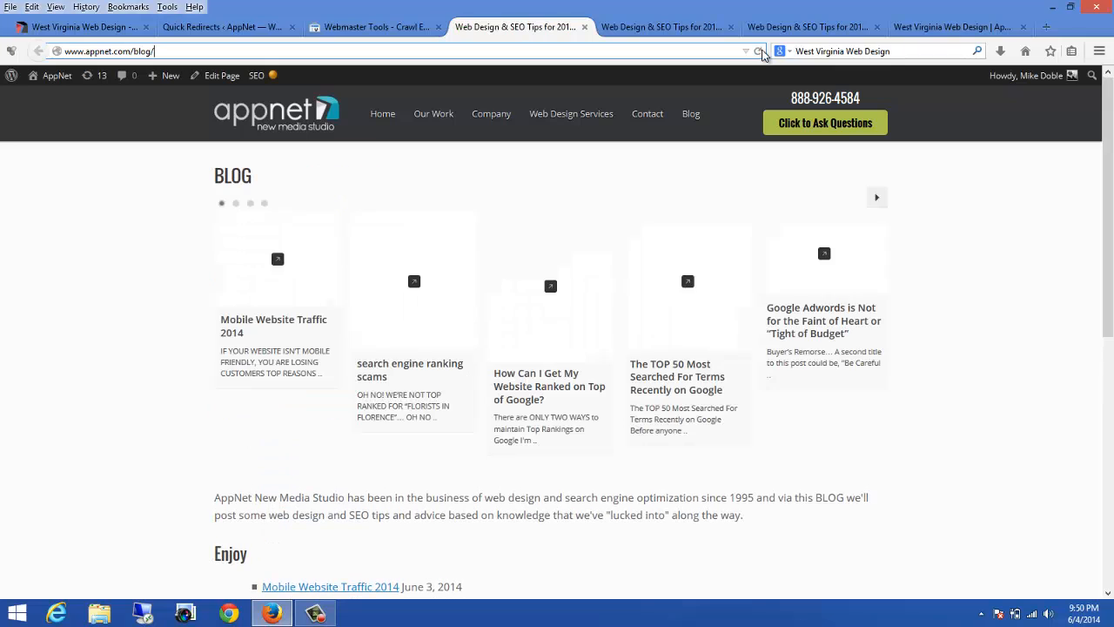
left_click(584, 27)
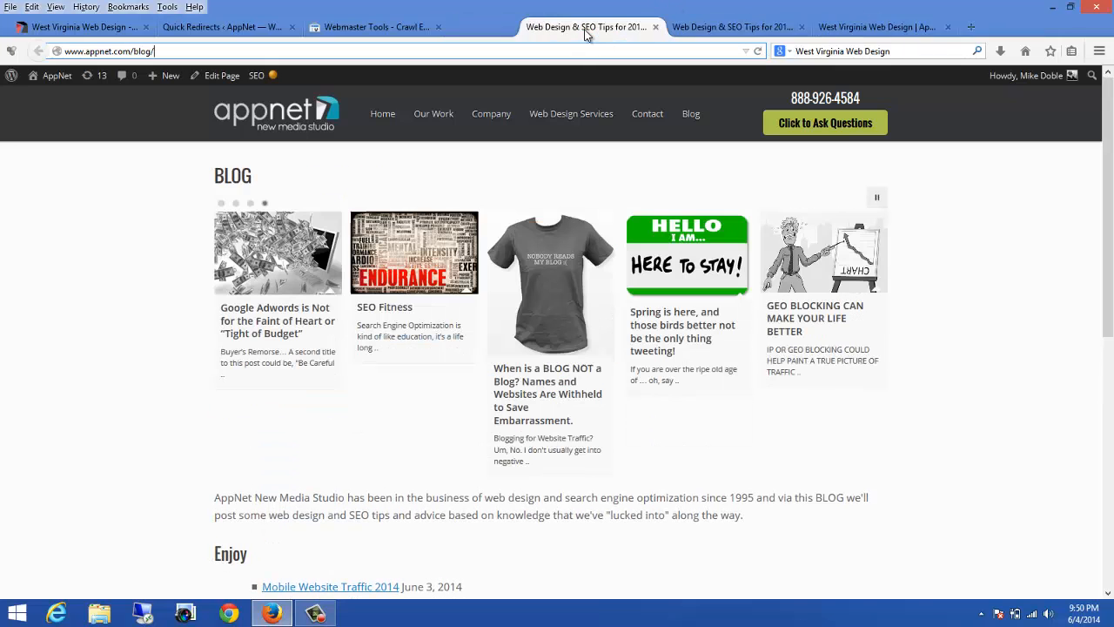
left_click(584, 28)
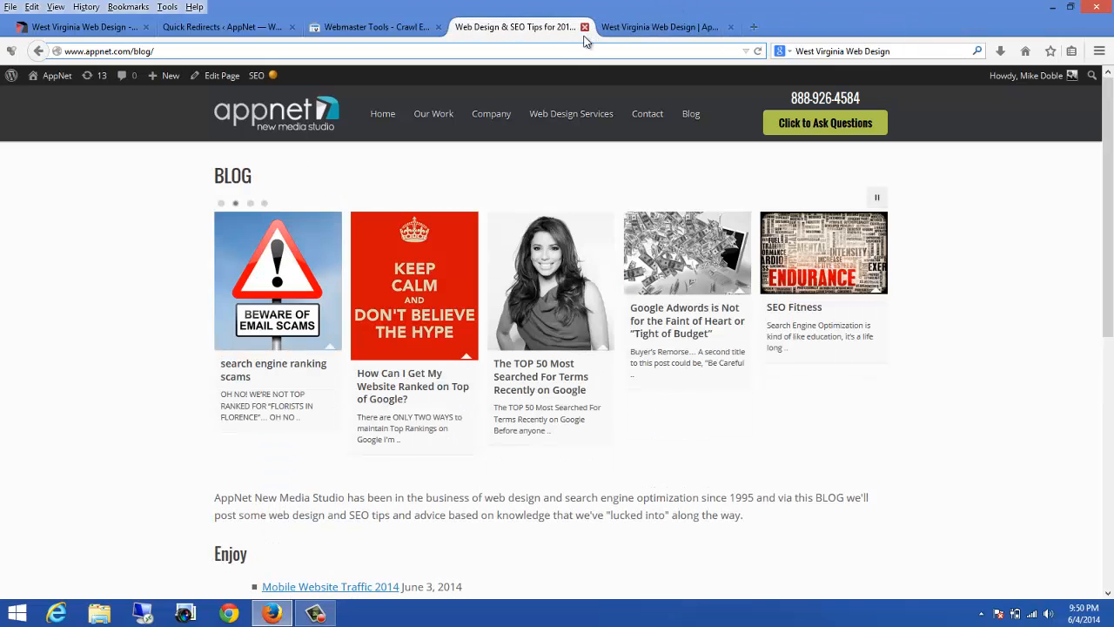
left_click(584, 28)
Step: Mark the article=92 crawl error as fixed and confirm
left_click(377, 26)
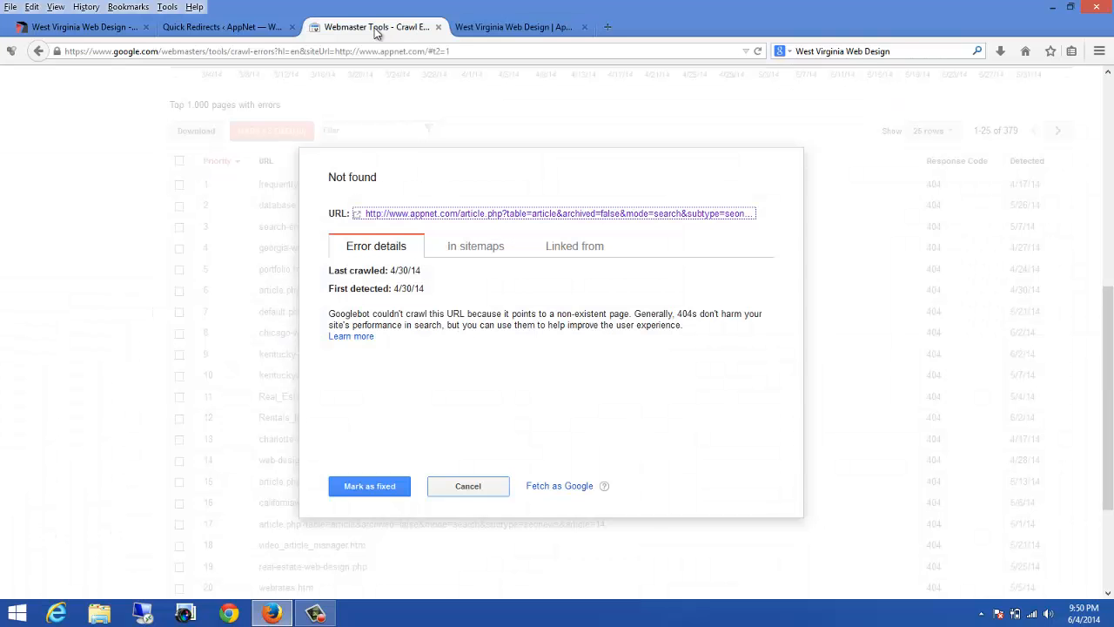
left_click(369, 486)
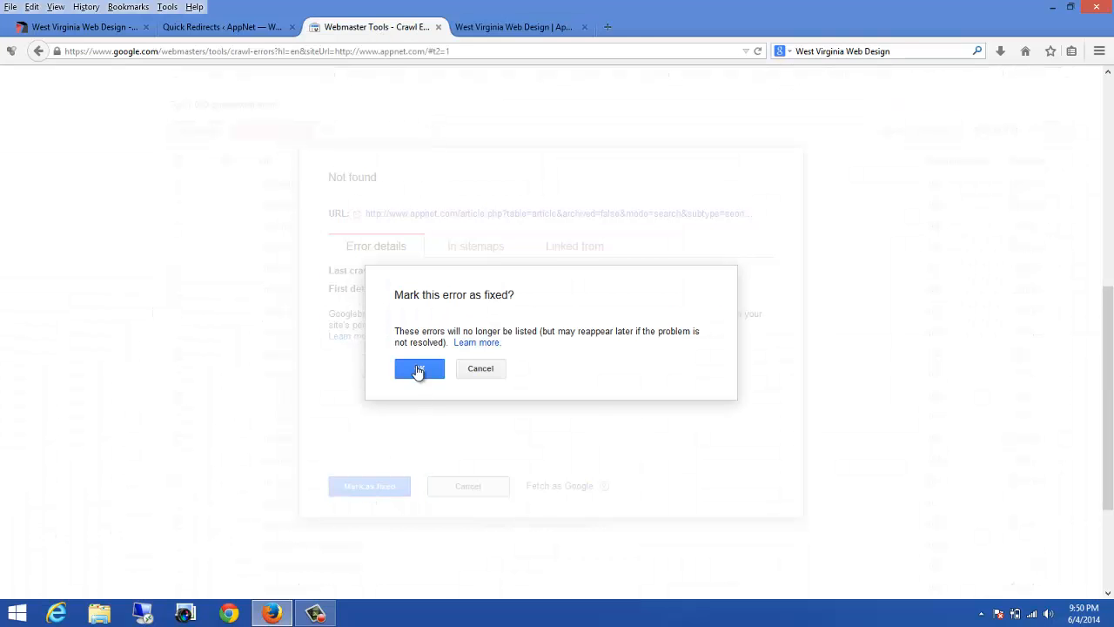
left_click(418, 370)
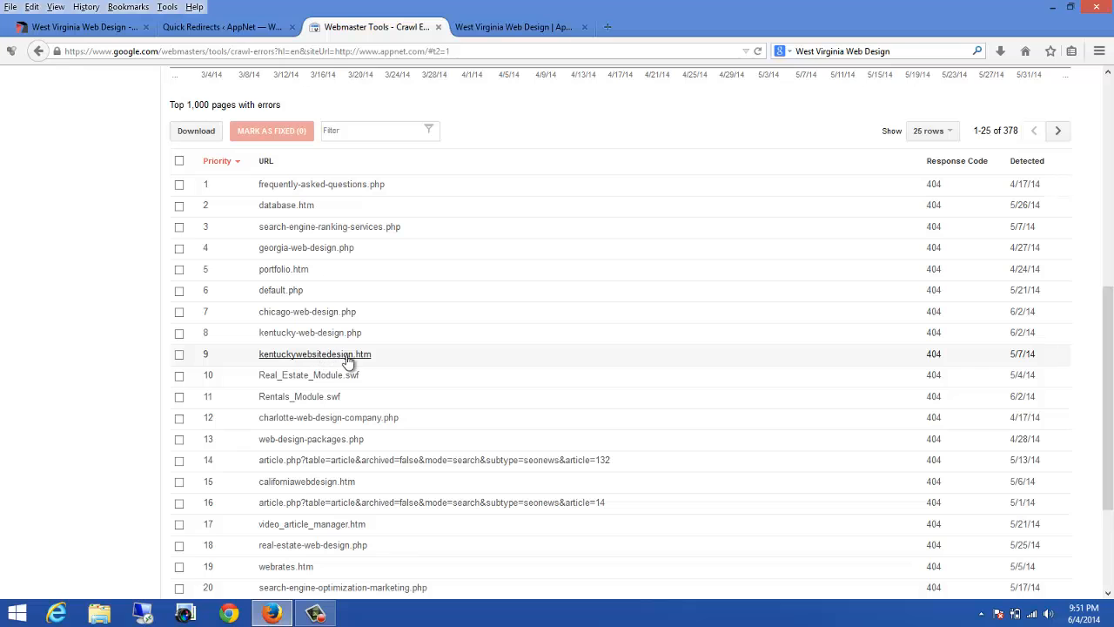
Step: Open the Kentucky Web Design page through the old site's sitemap
left_click(83, 27)
scroll(174, 179, "up", 15)
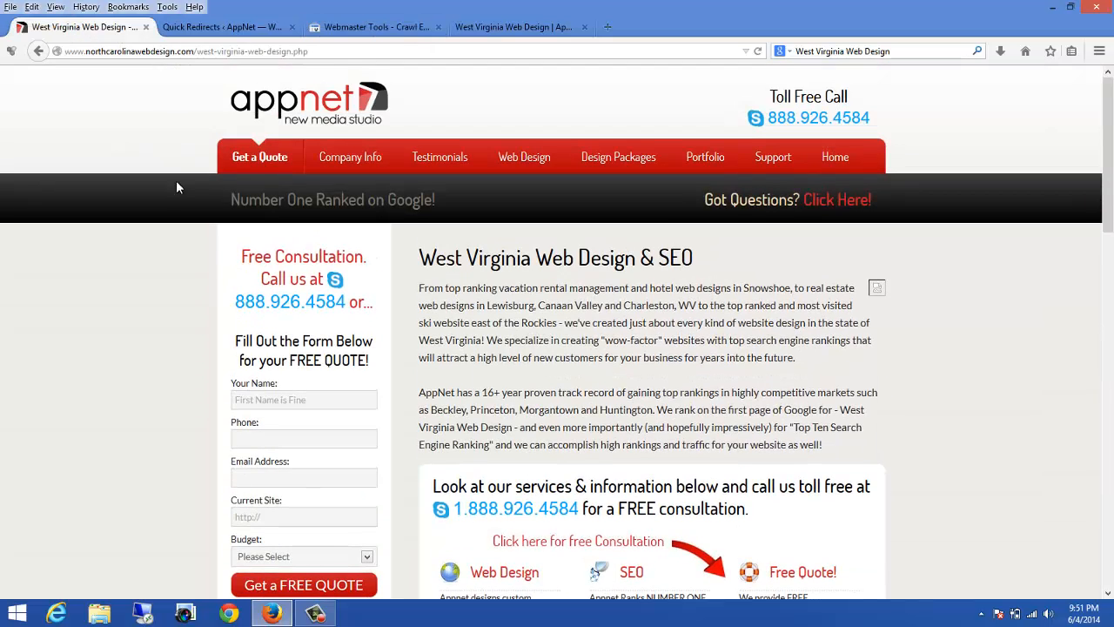
left_click(243, 107)
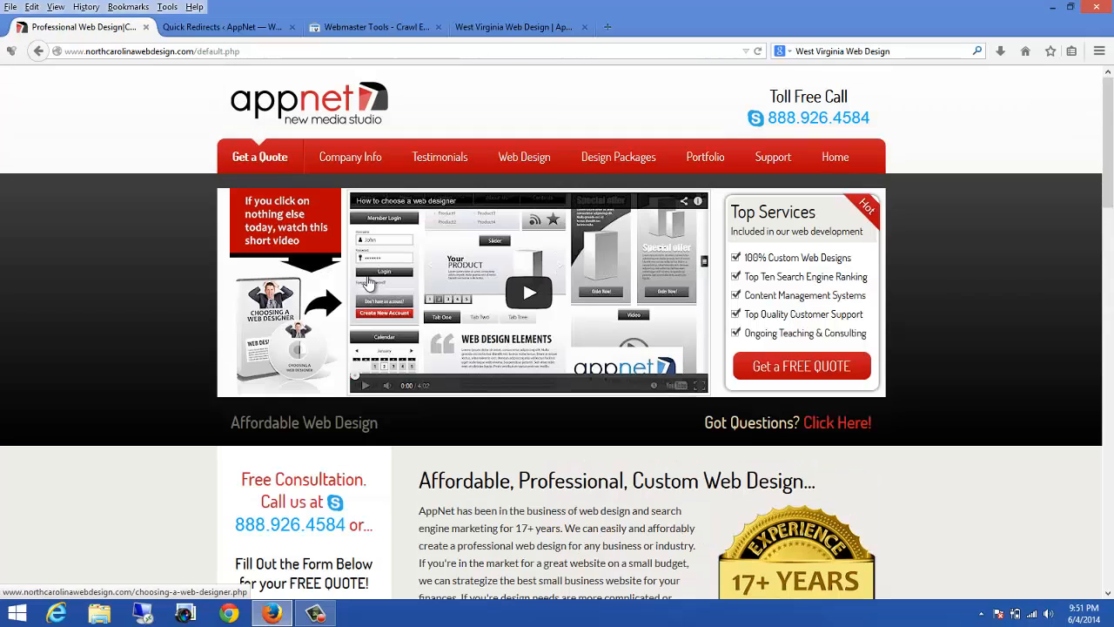
middle_click(393, 314)
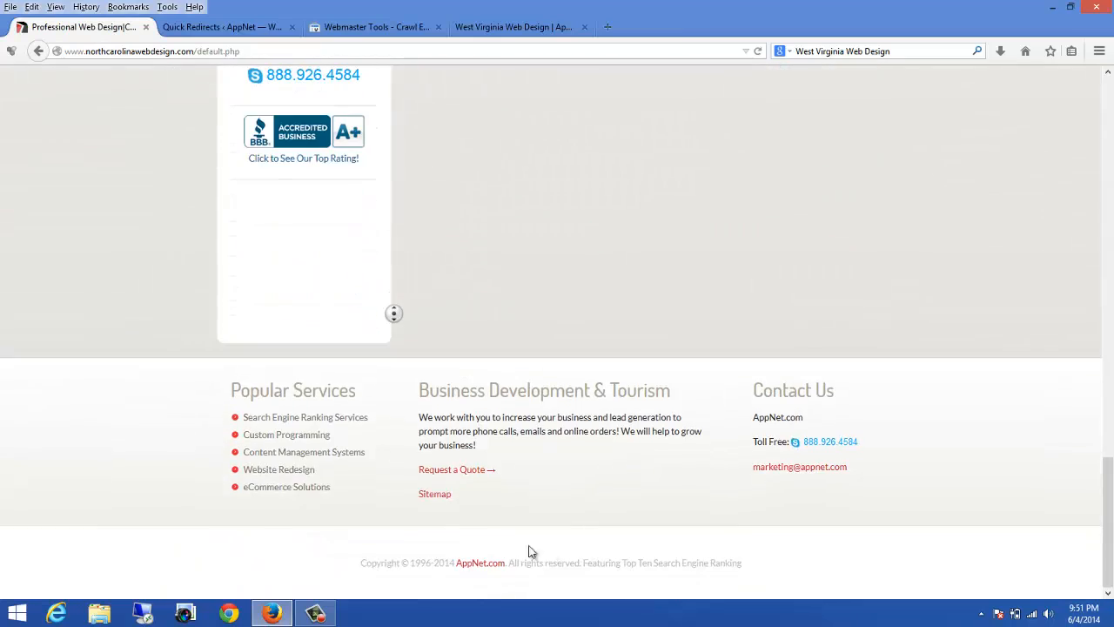
left_click(438, 501)
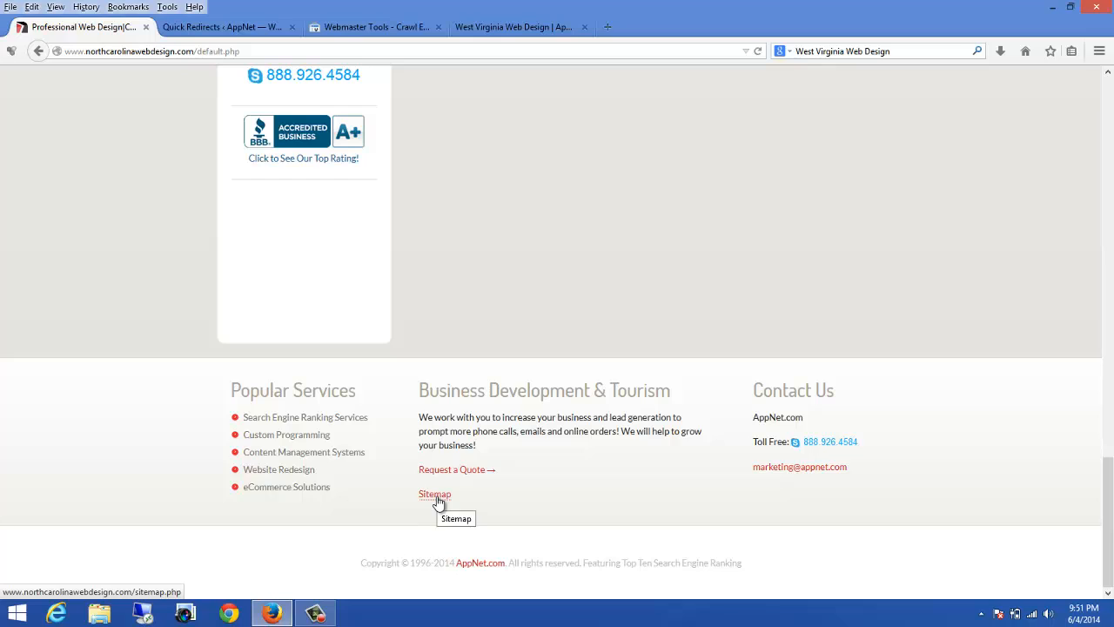
left_click(438, 501)
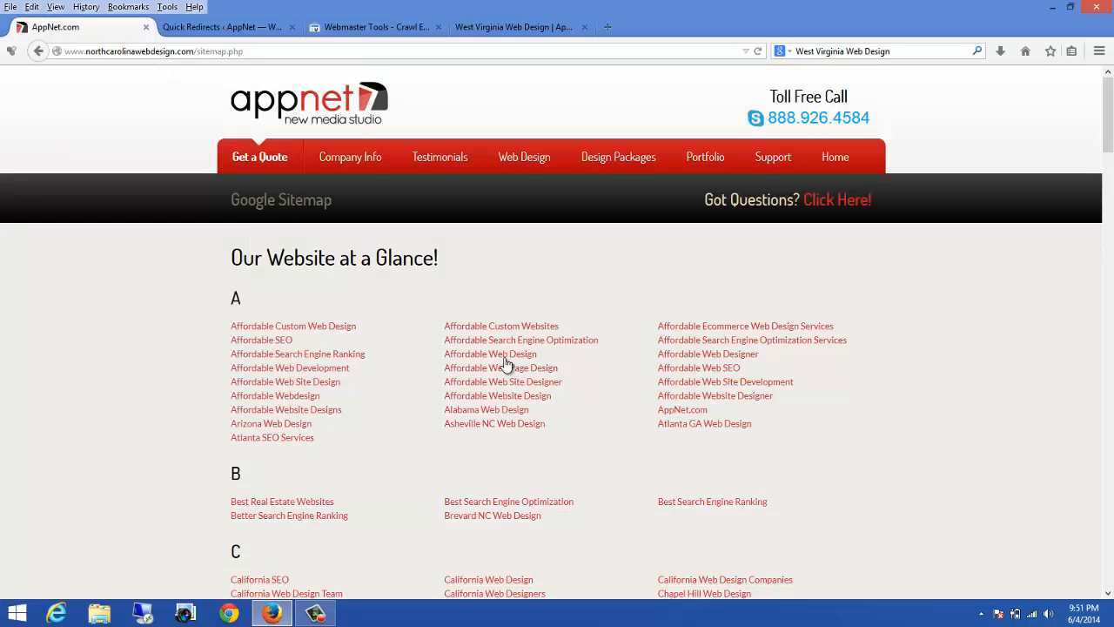
scroll(537, 443, "down", 8)
scroll(544, 452, "down", 6)
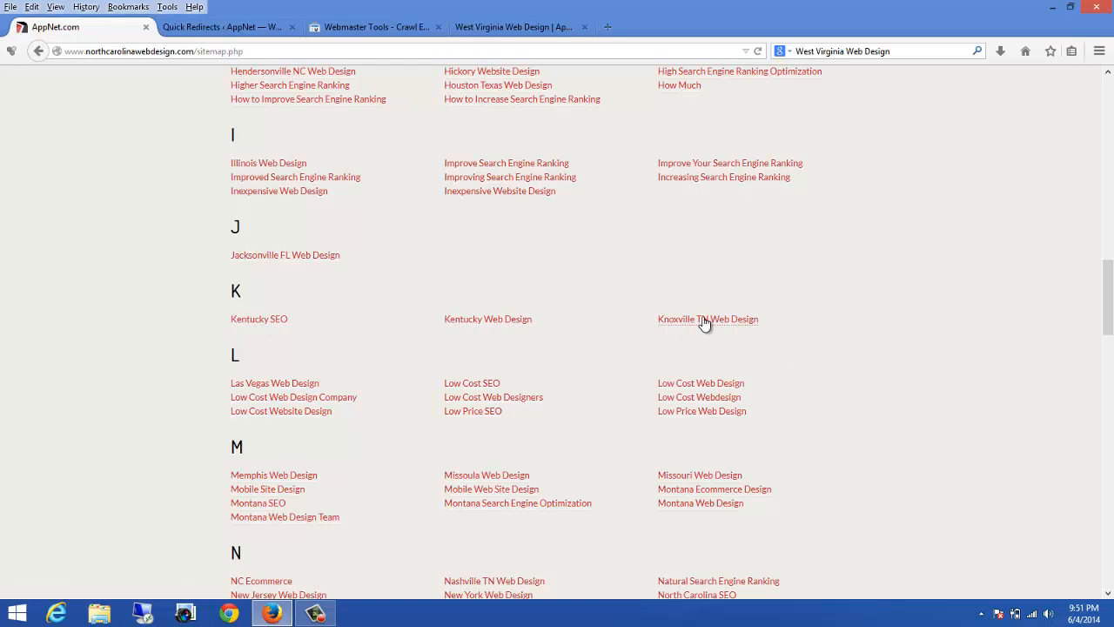
left_click(482, 320)
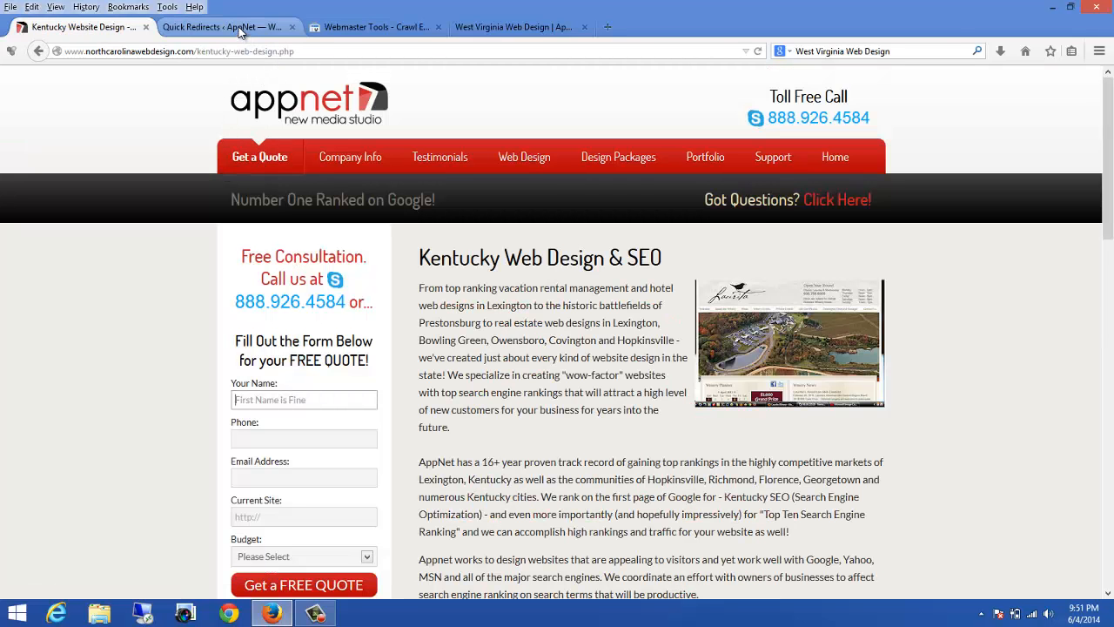
Step: Open the crawl error details for kentuckywebsitedesign.htm and close the dialog
left_click(349, 27)
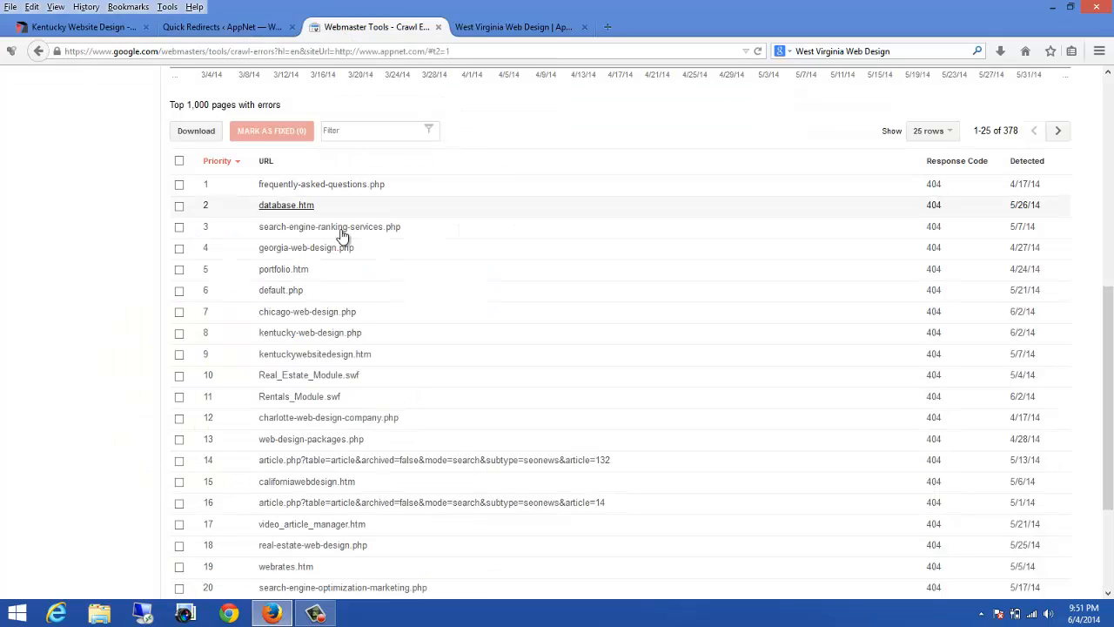
left_click(235, 26)
left_click(540, 26)
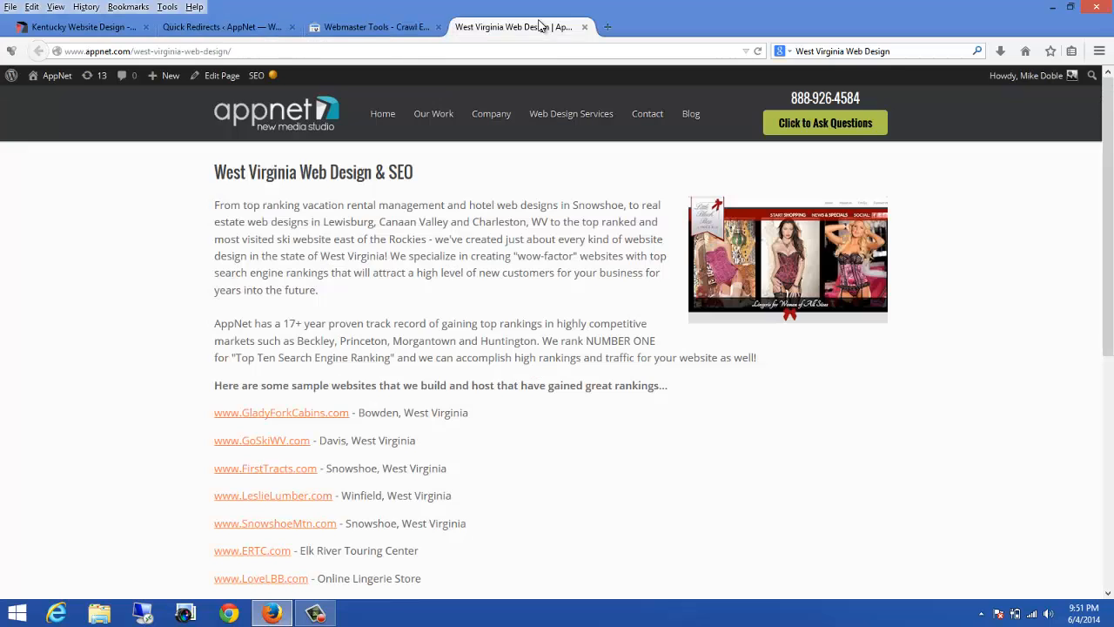
left_click(421, 29)
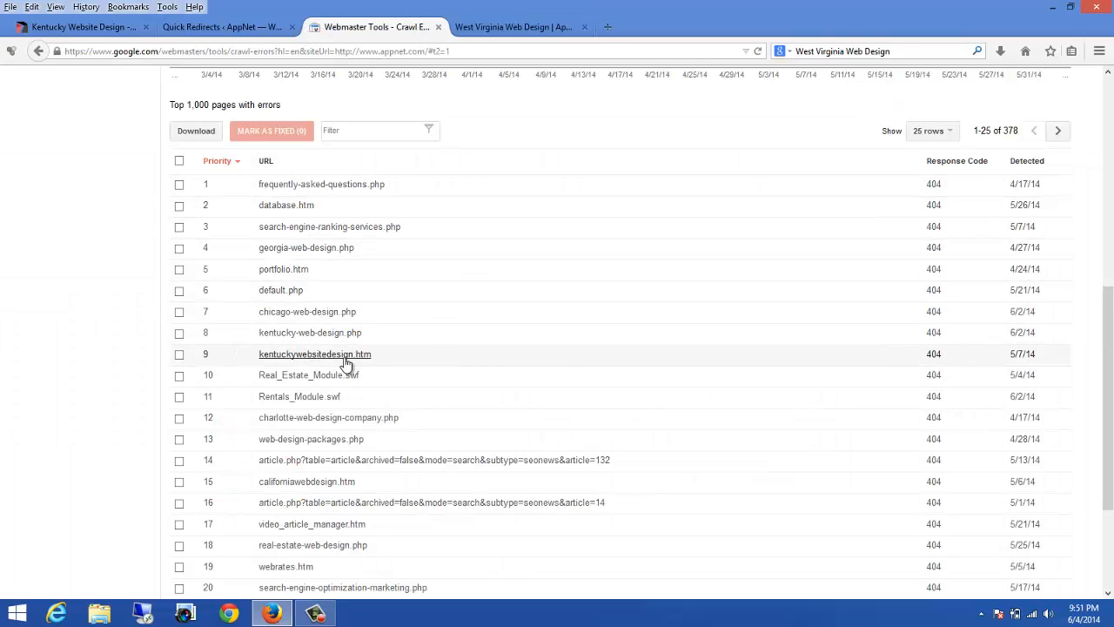
left_click_drag(373, 357, 299, 361)
left_click(308, 357)
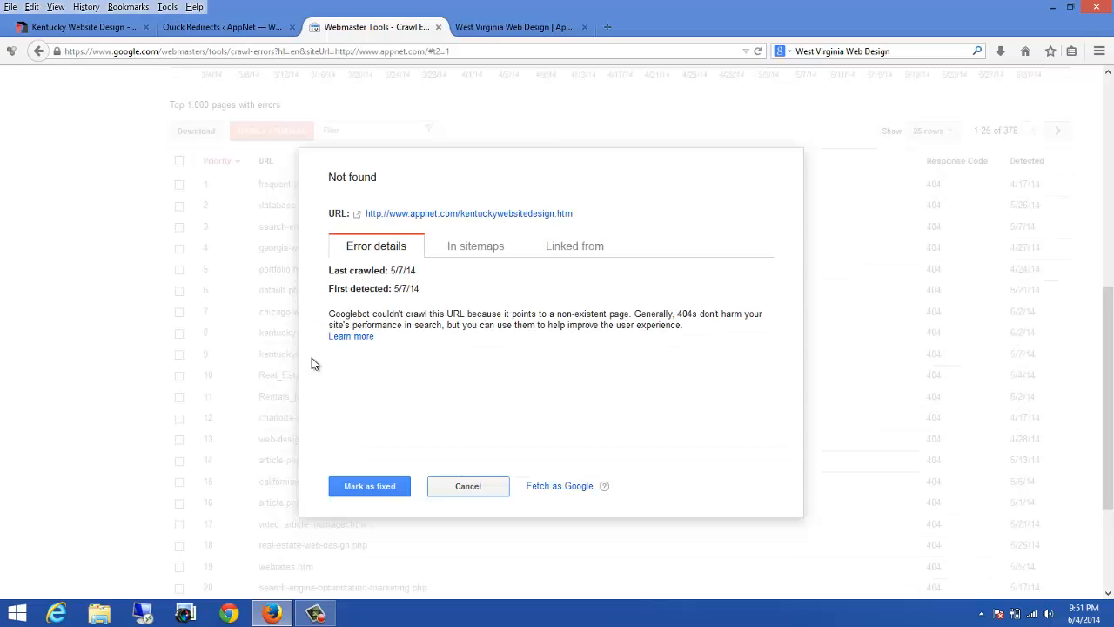
left_click(483, 486)
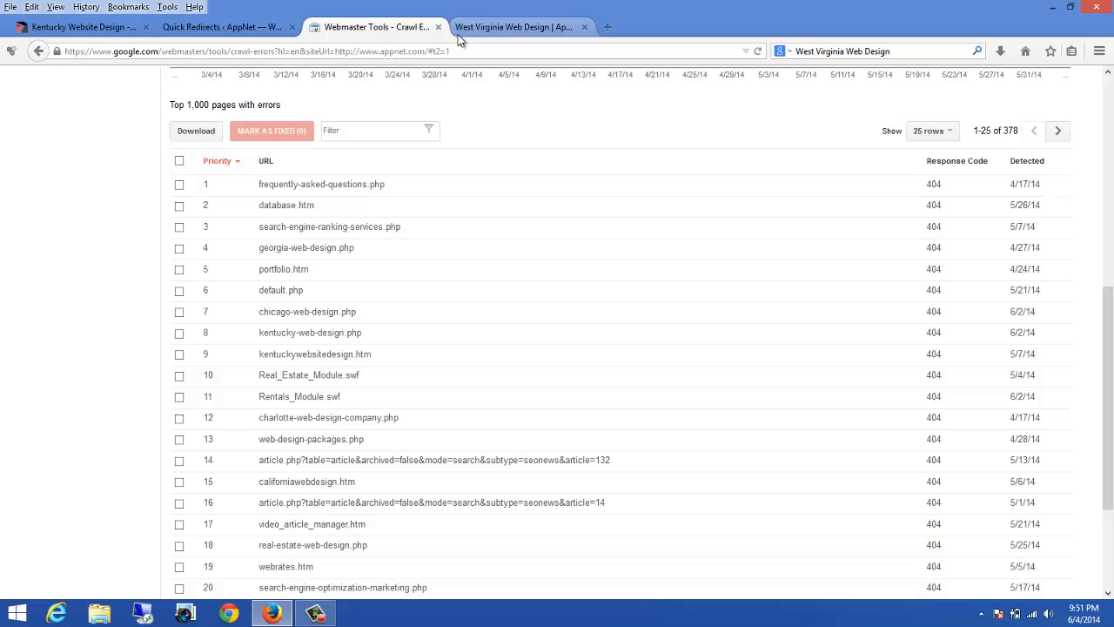